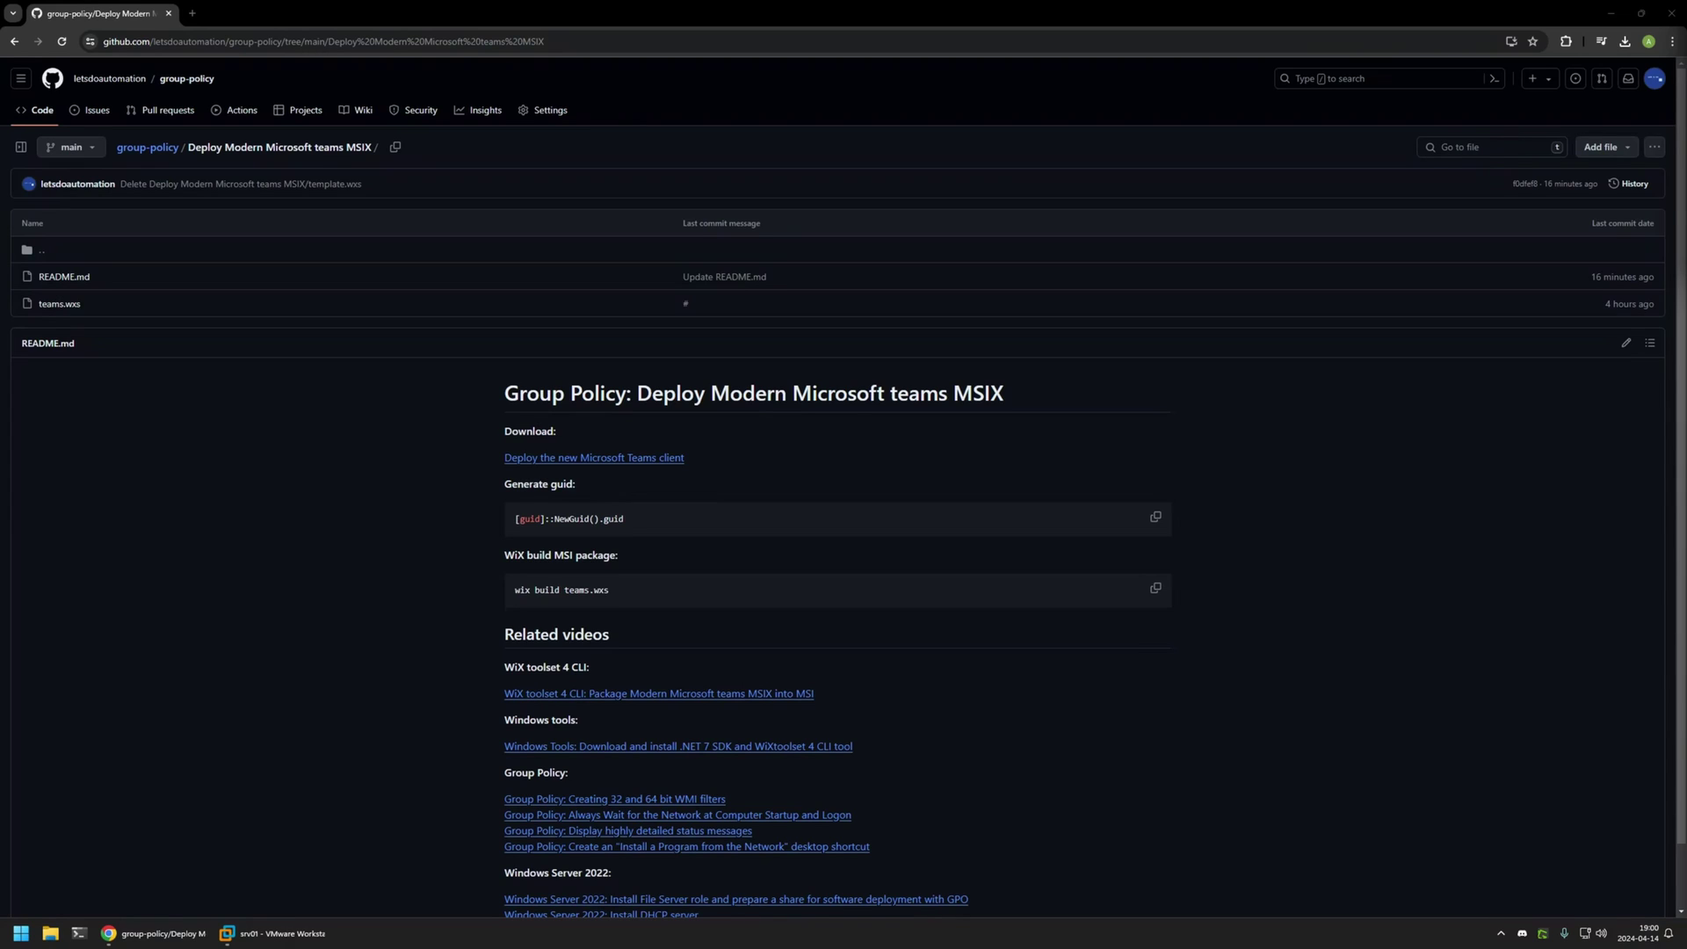
- Review the README's Related videos links for Windows Server 2022, Group Policy and Windows tools
{"action": "scroll", "coordinate": [1297, 464], "scroll_direction": "down", "scroll_amount": 1}
{"action": "left_click_drag", "start_coordinate": [839, 866], "coordinate": [407, 555]}
{"action": "left_click", "coordinate": [996, 693]}
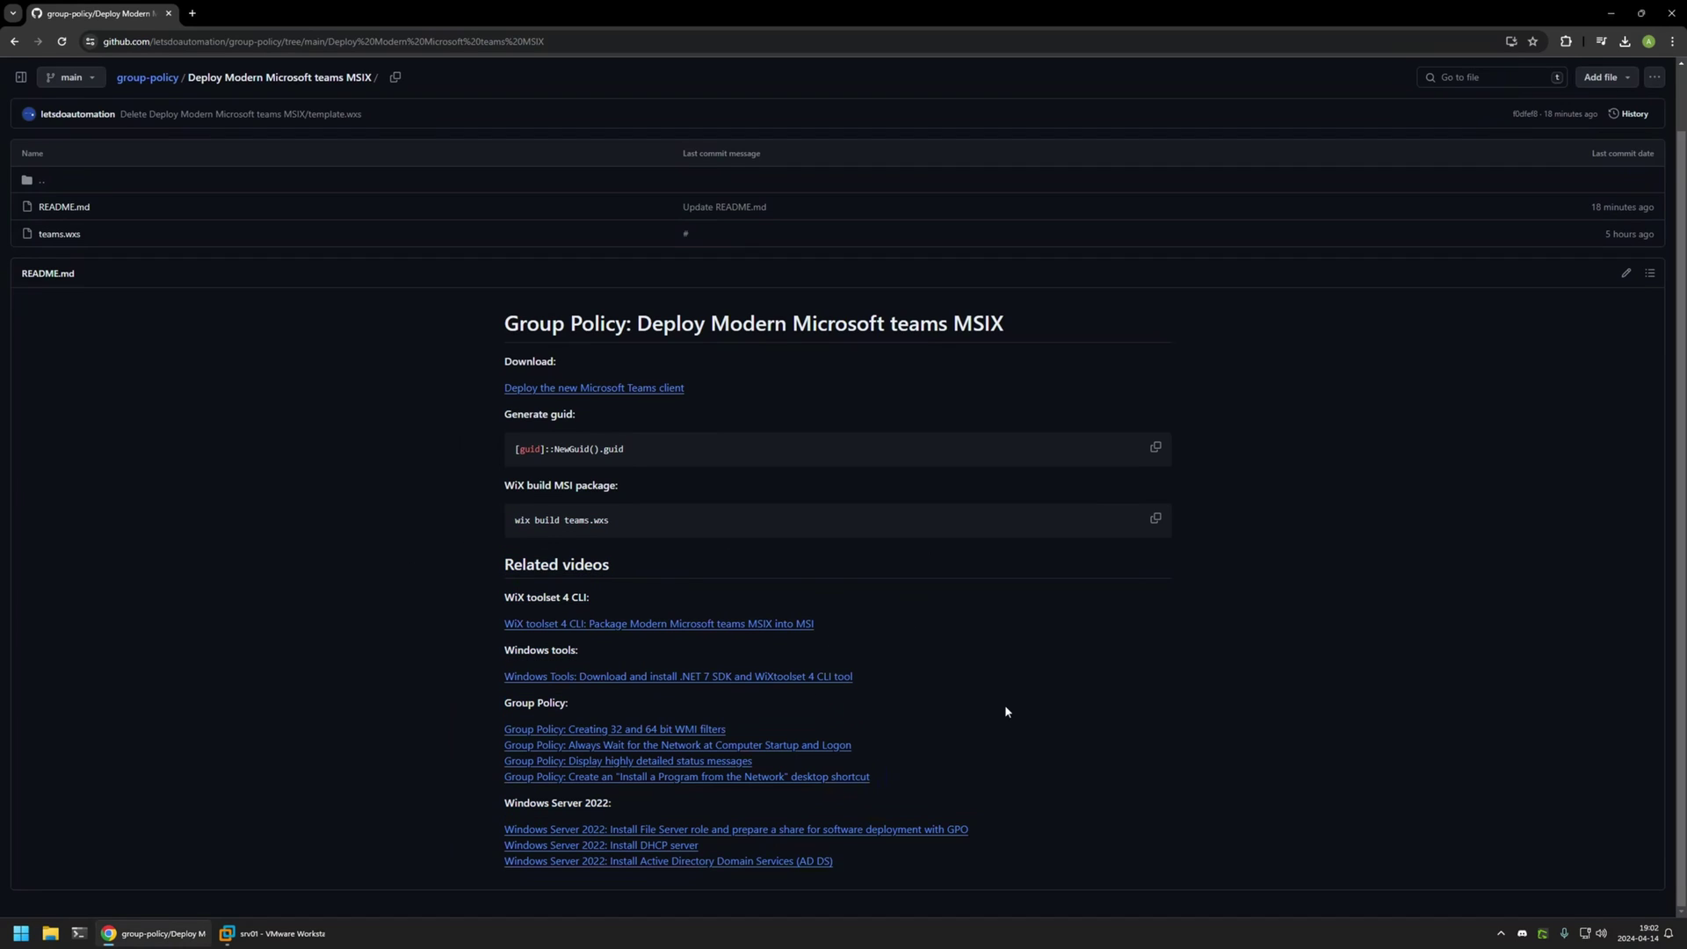
{"action": "left_click_drag", "start_coordinate": [862, 871], "coordinate": [355, 794]}
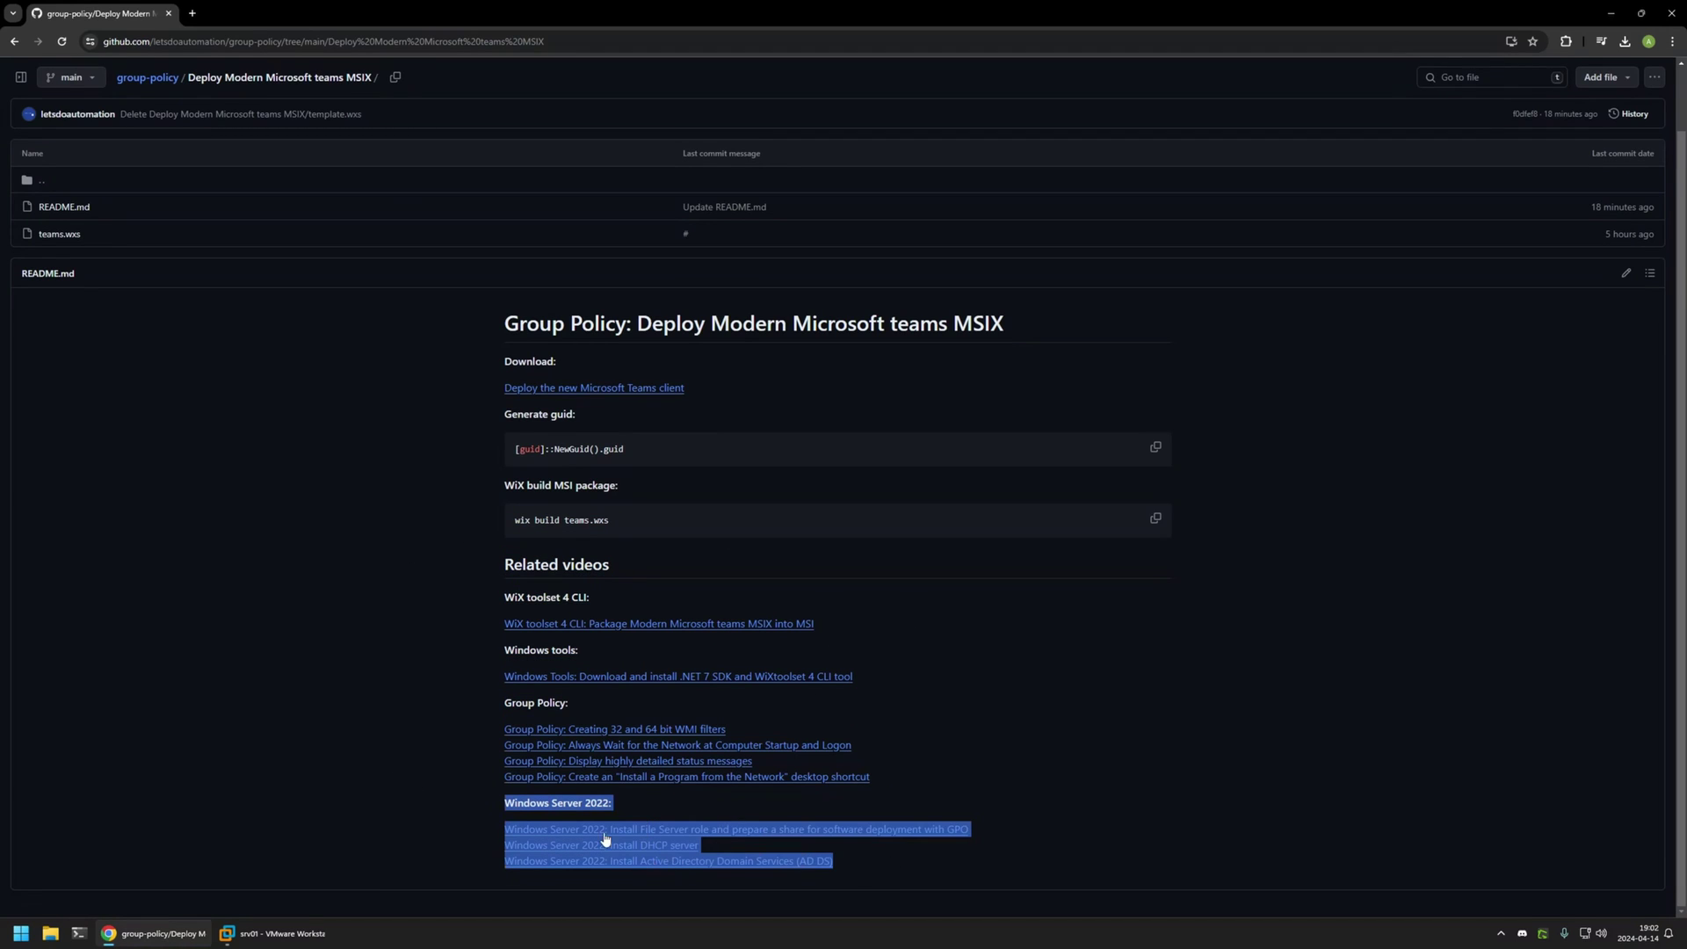
{"action": "left_click", "coordinate": [922, 778]}
{"action": "left_click_drag", "start_coordinate": [894, 788], "coordinate": [505, 701]}
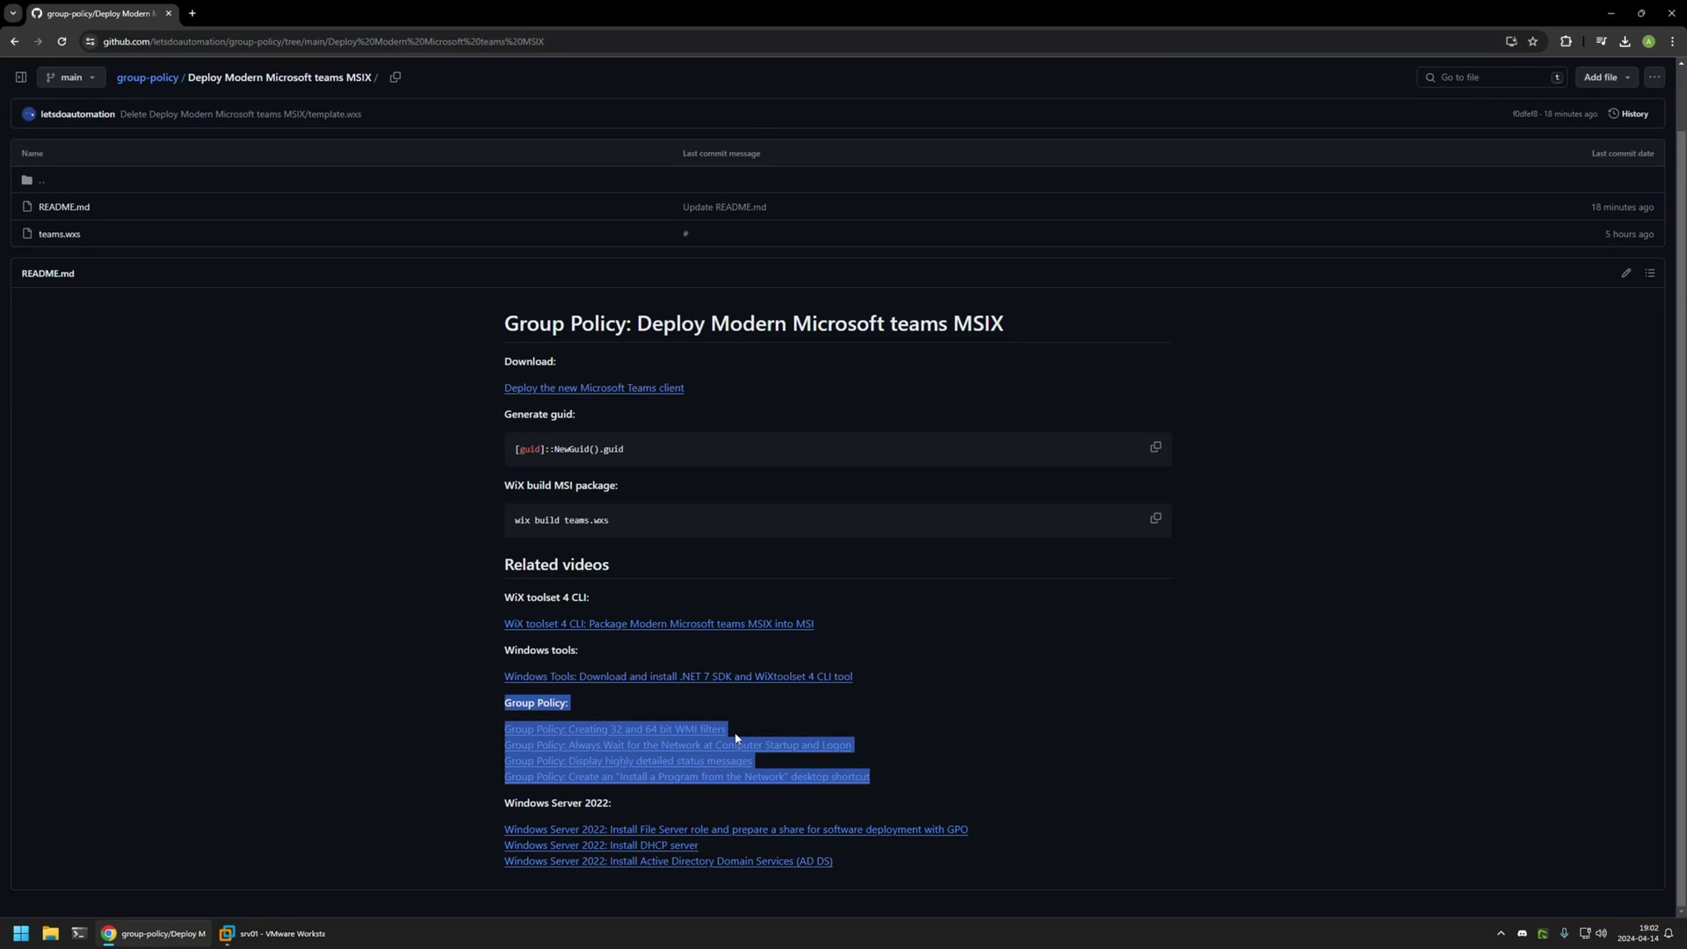
{"action": "left_click", "coordinate": [803, 705]}
{"action": "left_click_drag", "start_coordinate": [872, 678], "coordinate": [432, 660]}
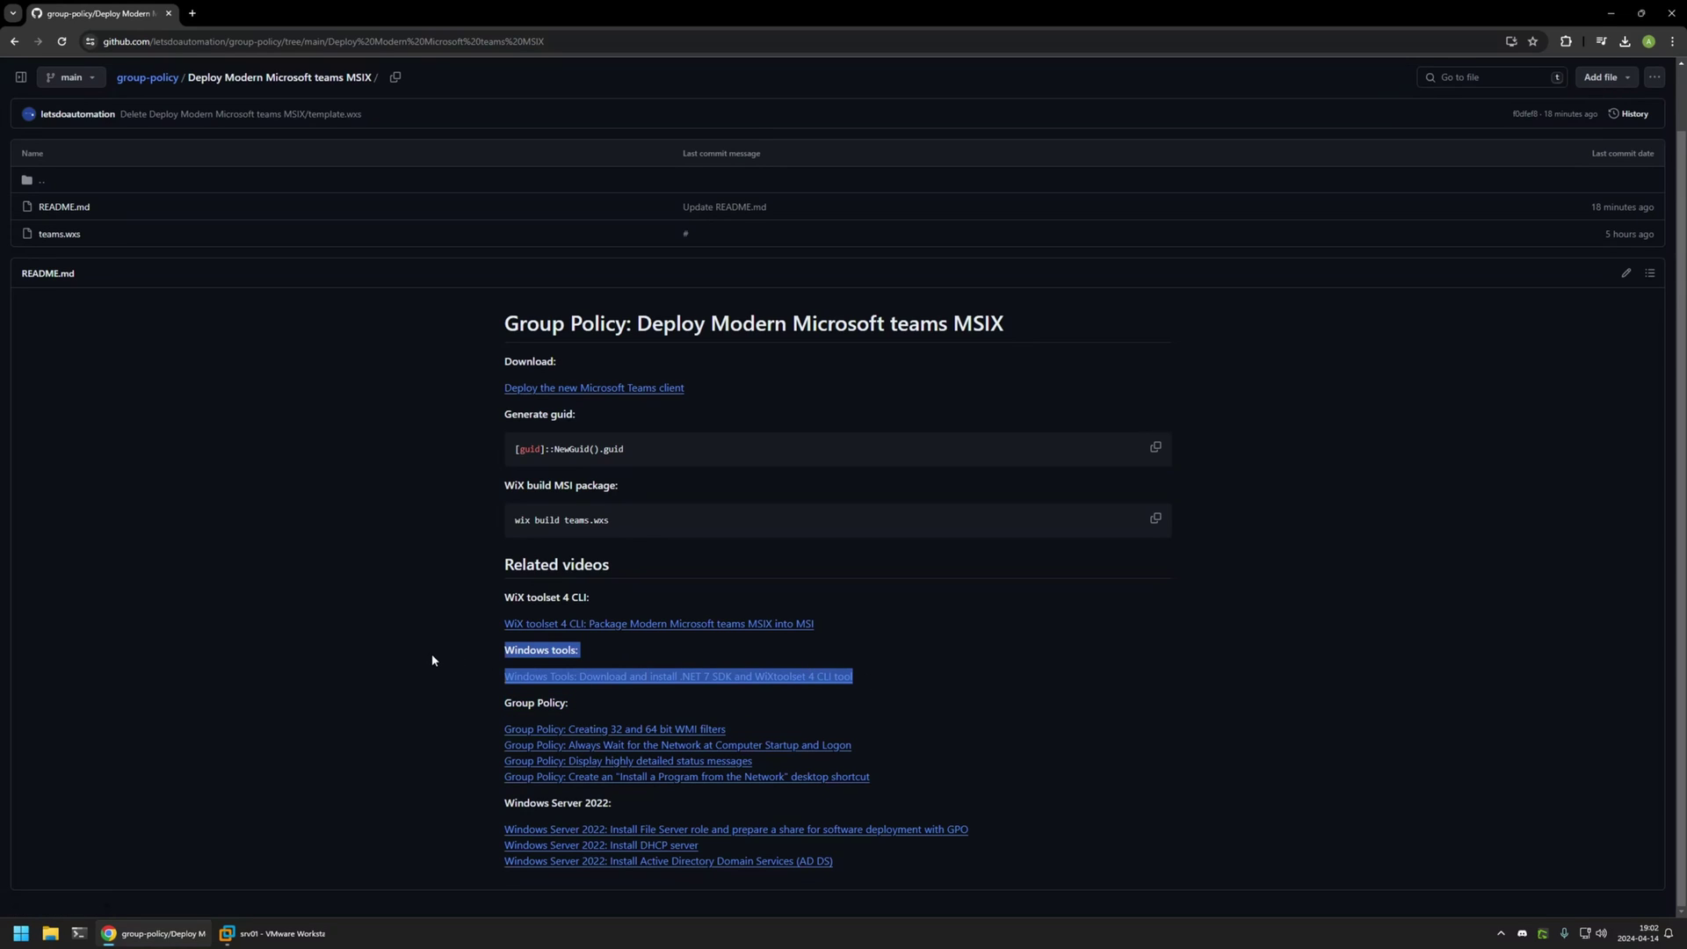
{"action": "left_click", "coordinate": [862, 680]}
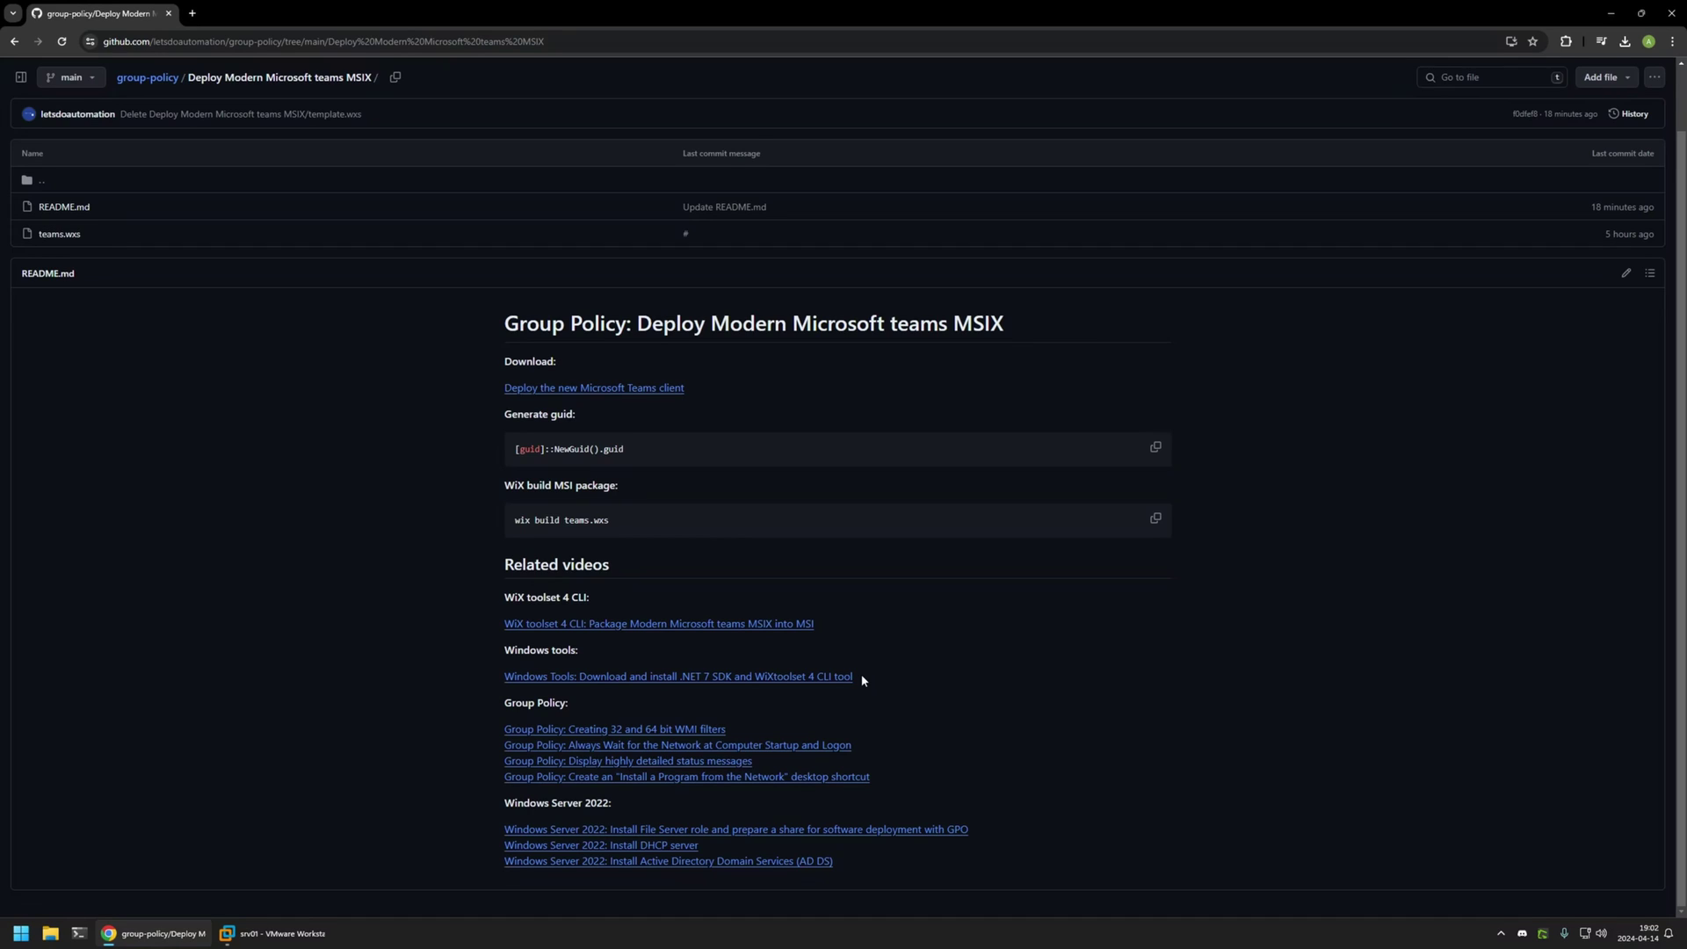
- Check the WiX toolset video link, then open the 'Deploy the new Microsoft Teams client' guide
{"action": "left_click_drag", "start_coordinate": [848, 627], "coordinate": [542, 615]}
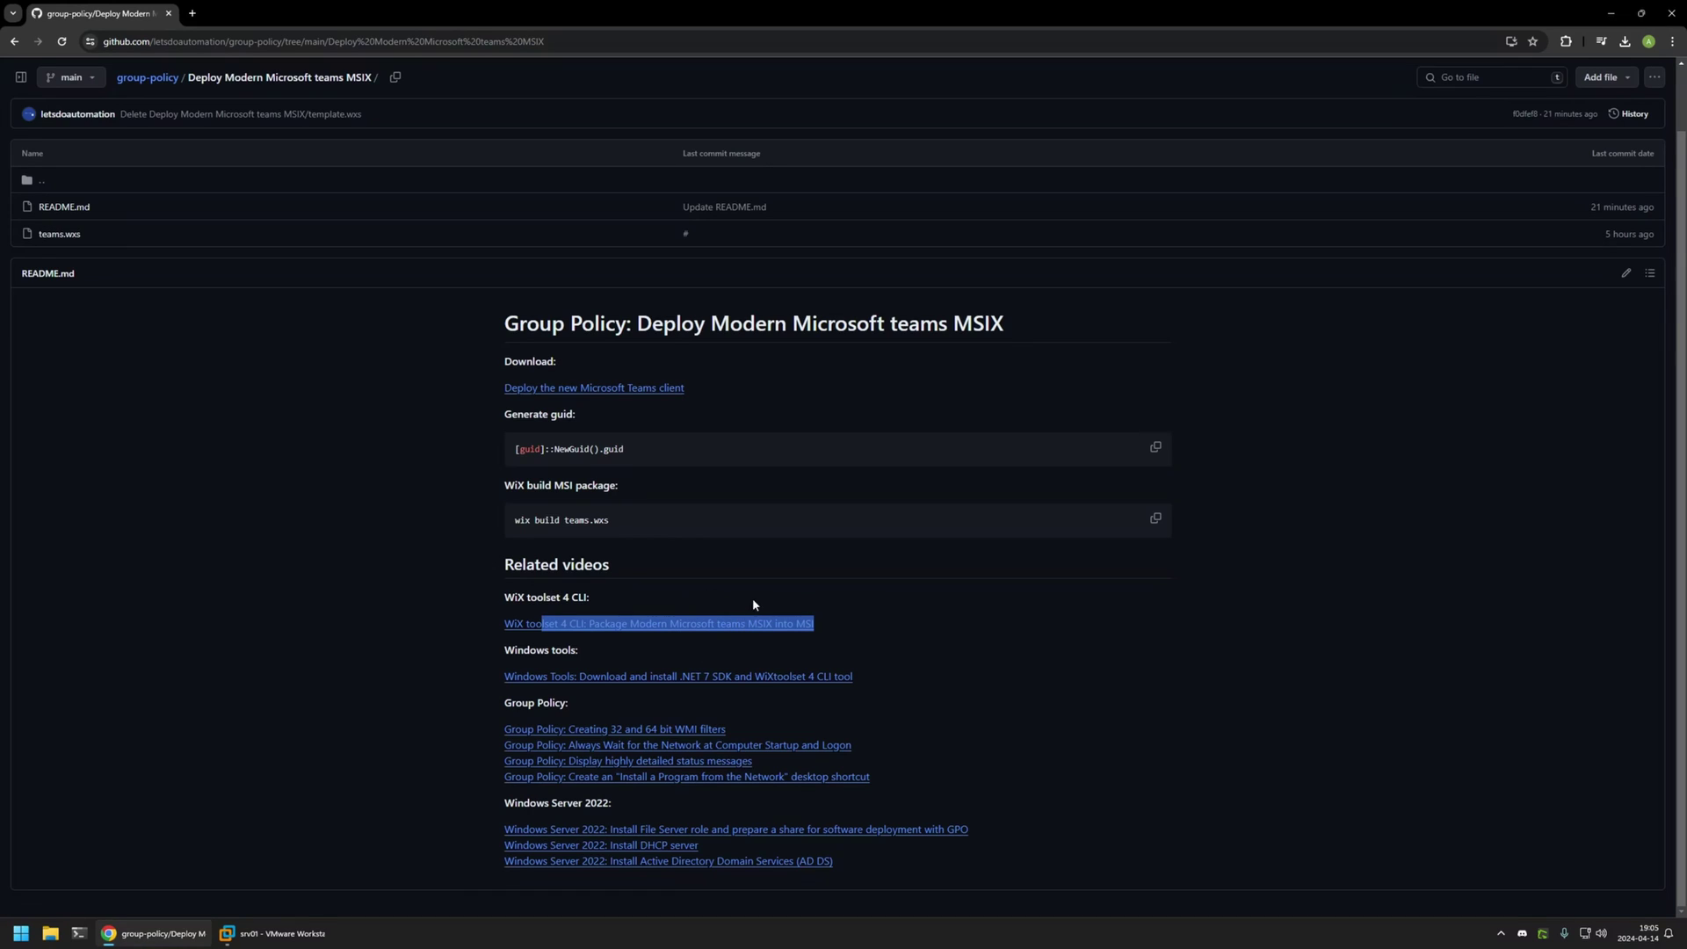
{"action": "left_click", "coordinate": [824, 629]}
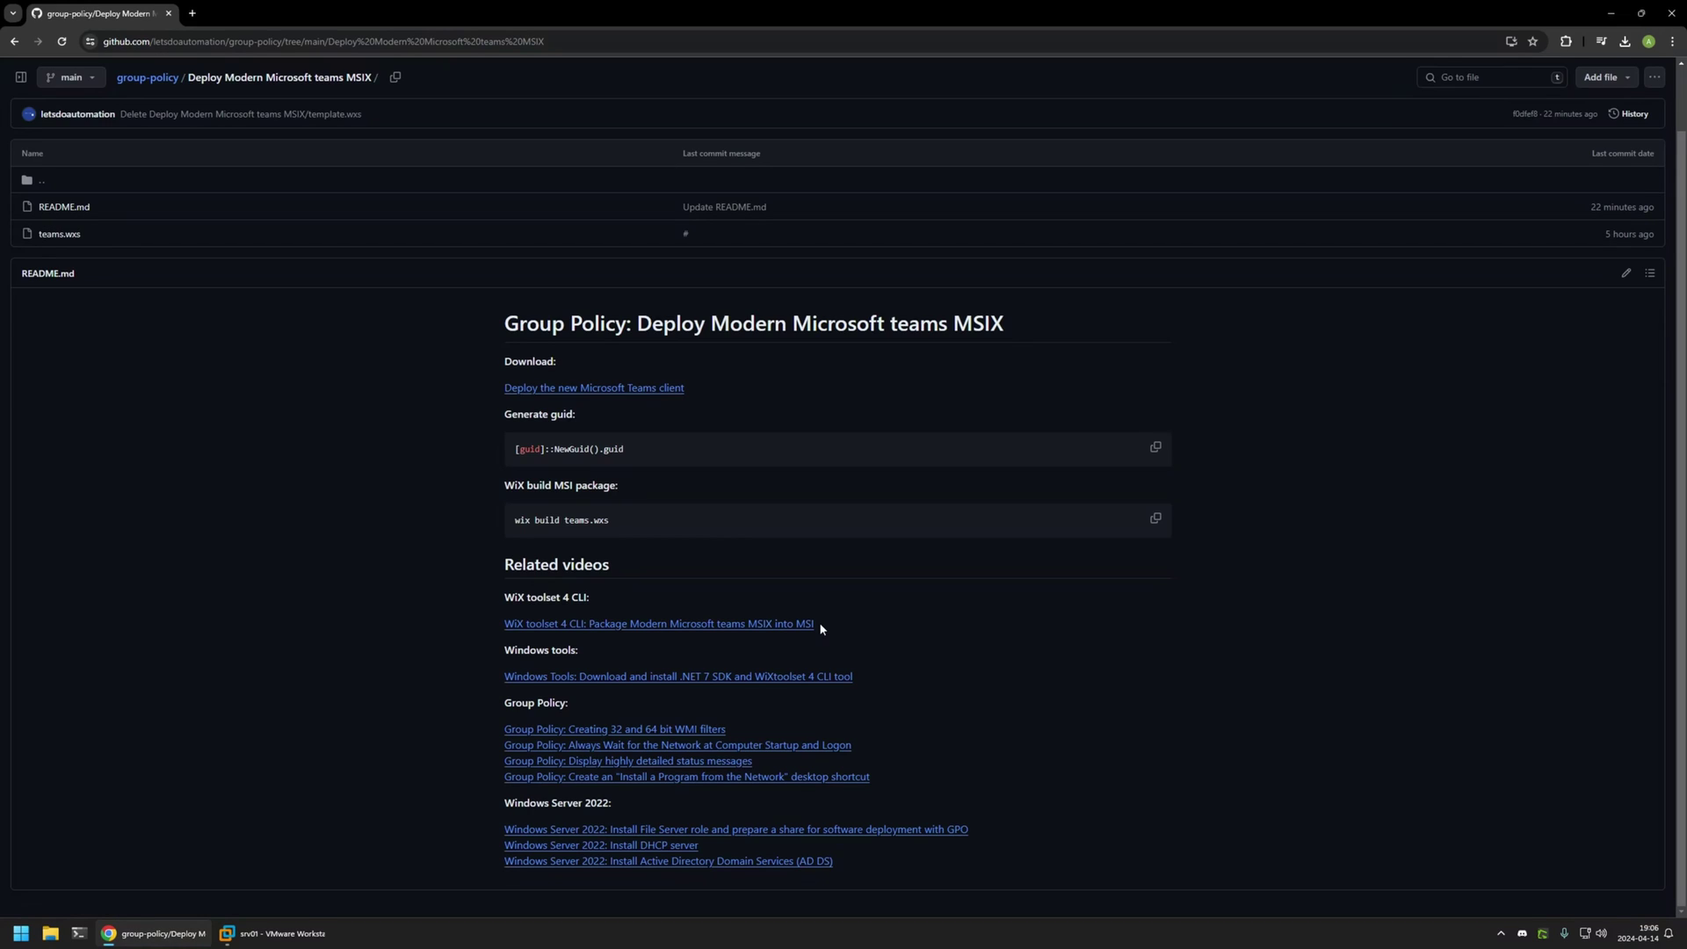
{"action": "left_click_drag", "start_coordinate": [819, 622], "coordinate": [504, 624]}
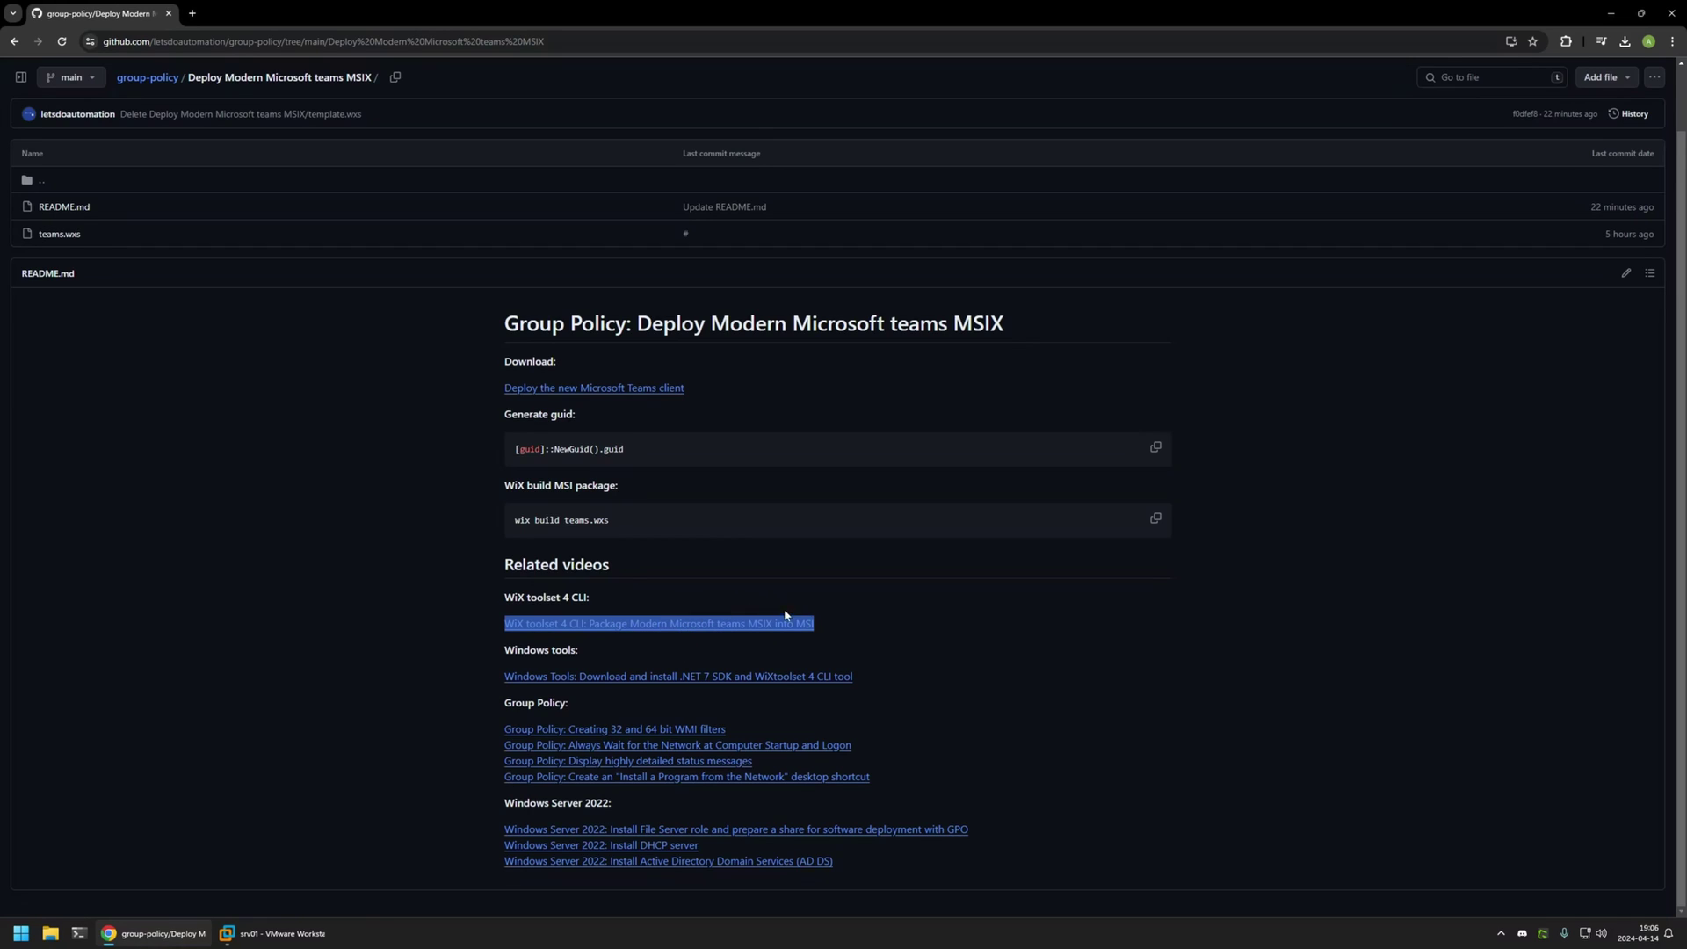
{"action": "left_click", "coordinate": [819, 625]}
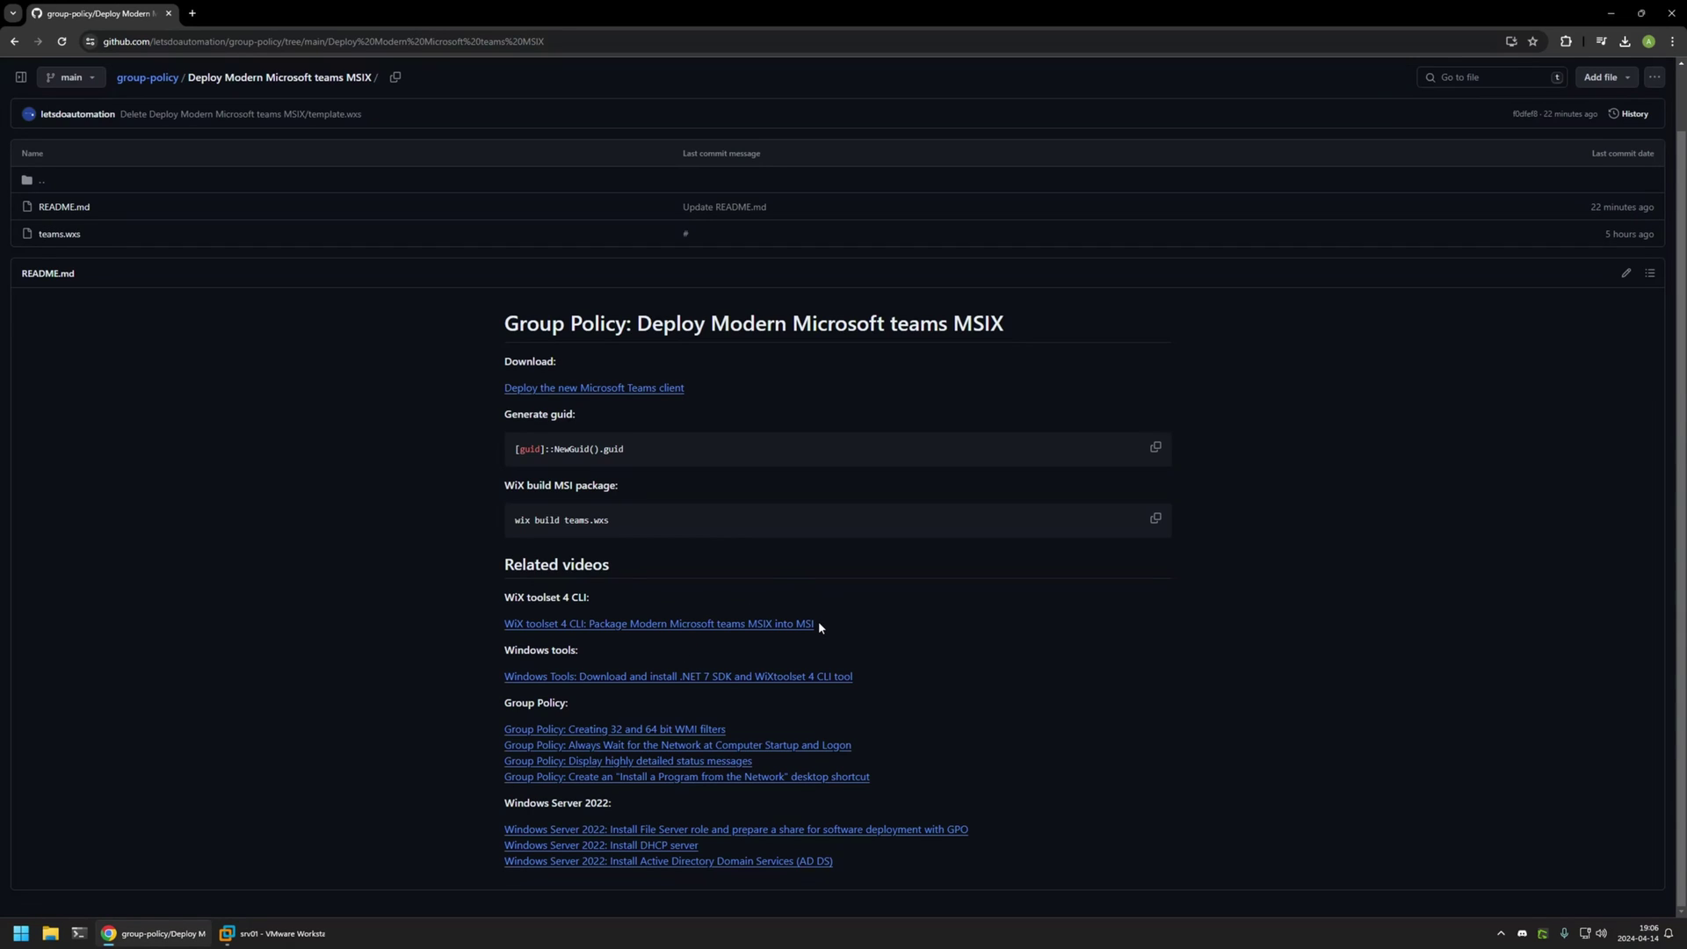
{"action": "left_click_drag", "start_coordinate": [819, 621], "coordinate": [471, 621]}
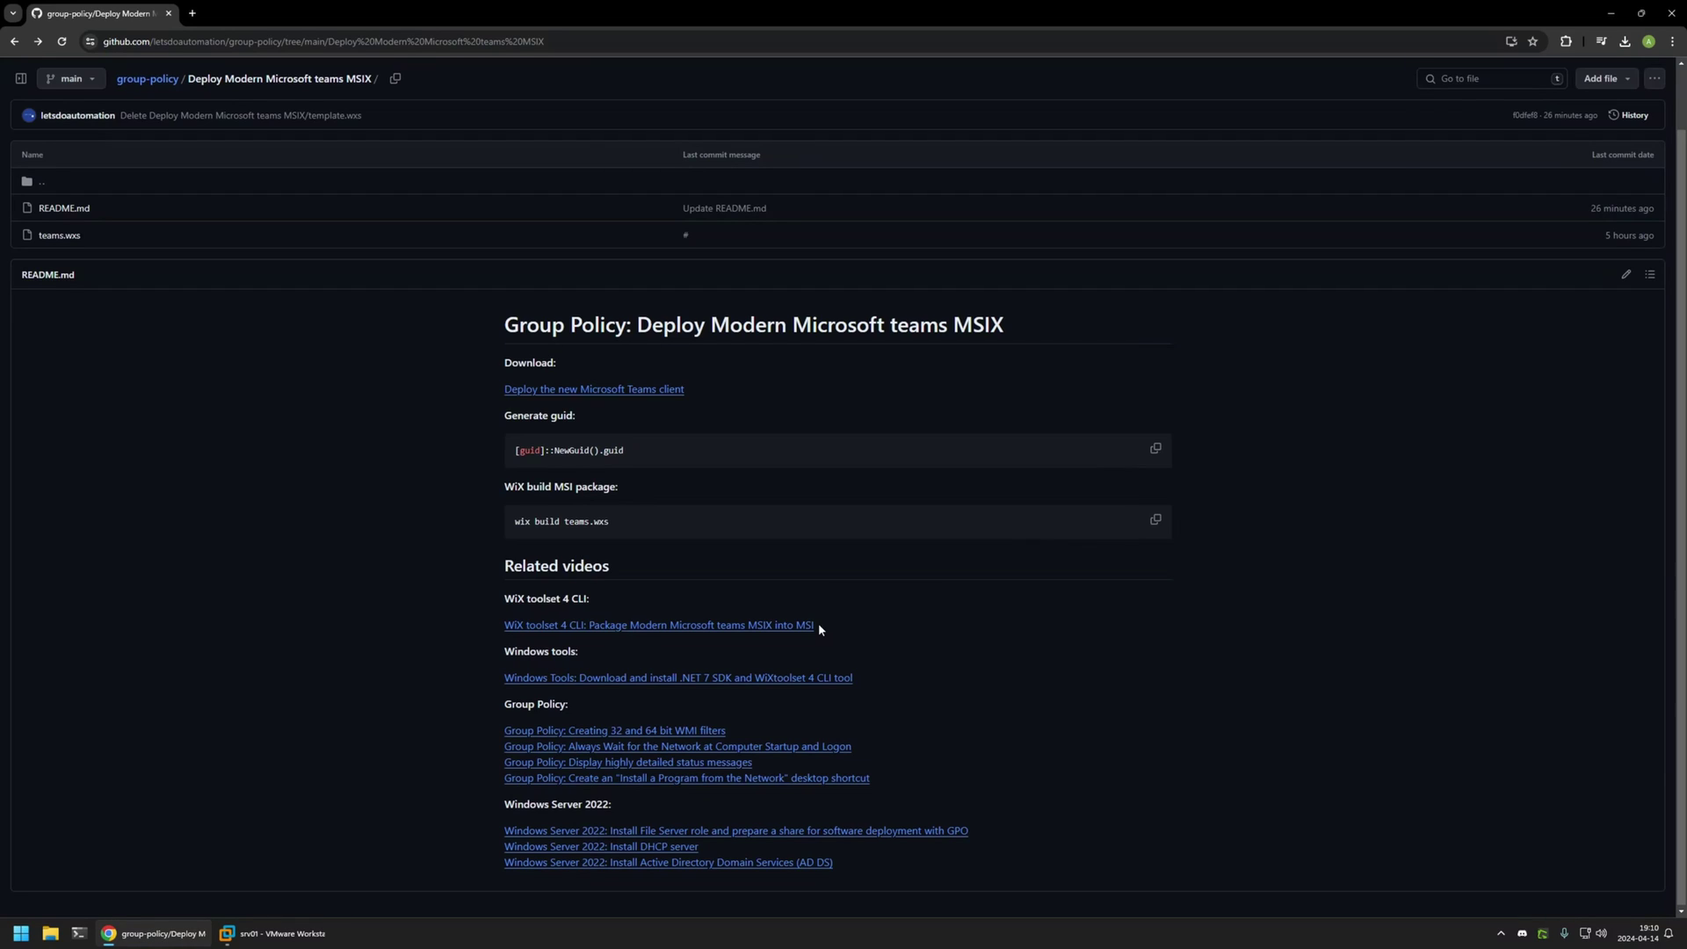
{"action": "left_click", "coordinate": [641, 388]}
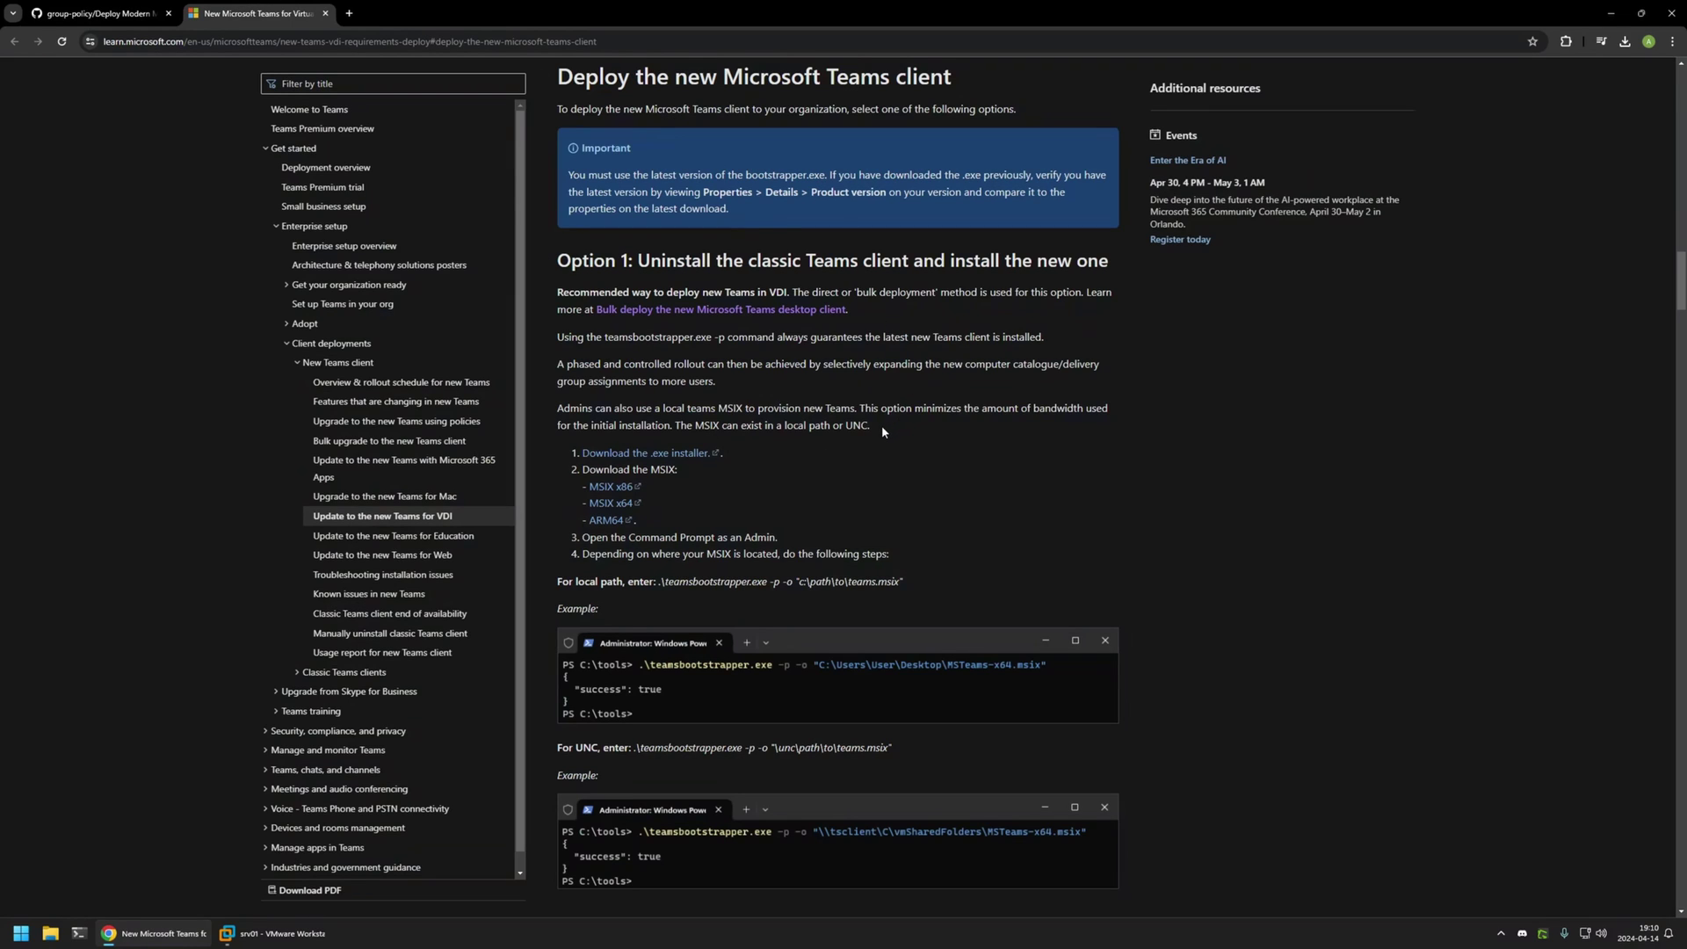
{"action": "left_click_drag", "start_coordinate": [904, 582], "coordinate": [525, 77]}
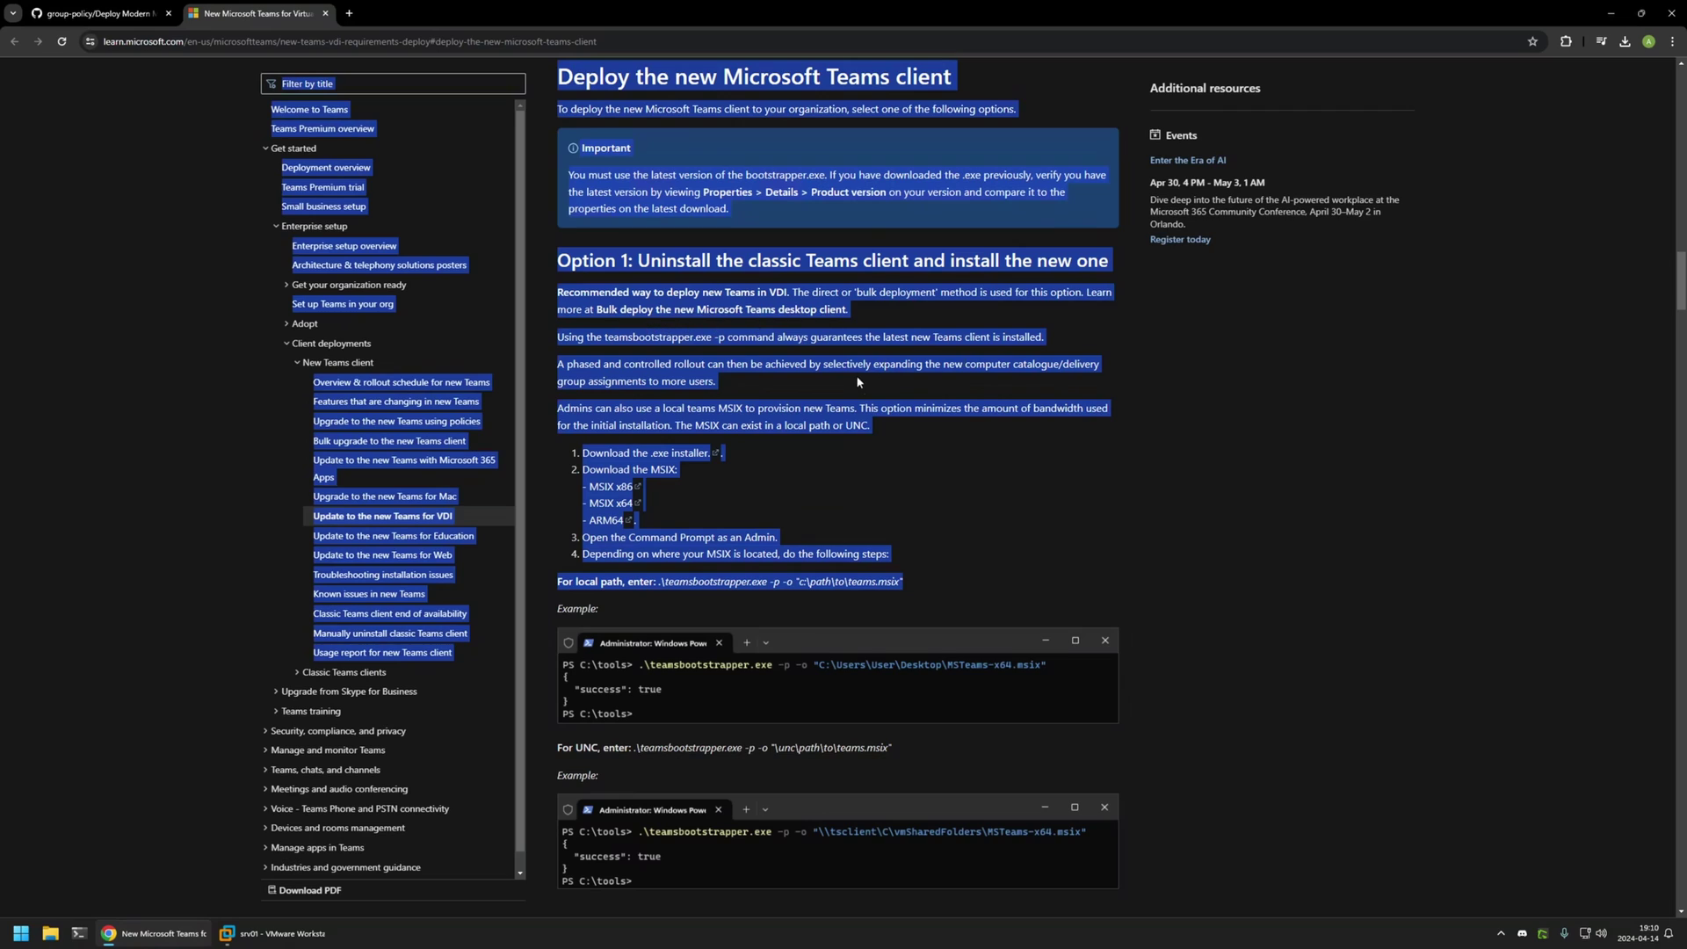
{"action": "left_click", "coordinate": [874, 445]}
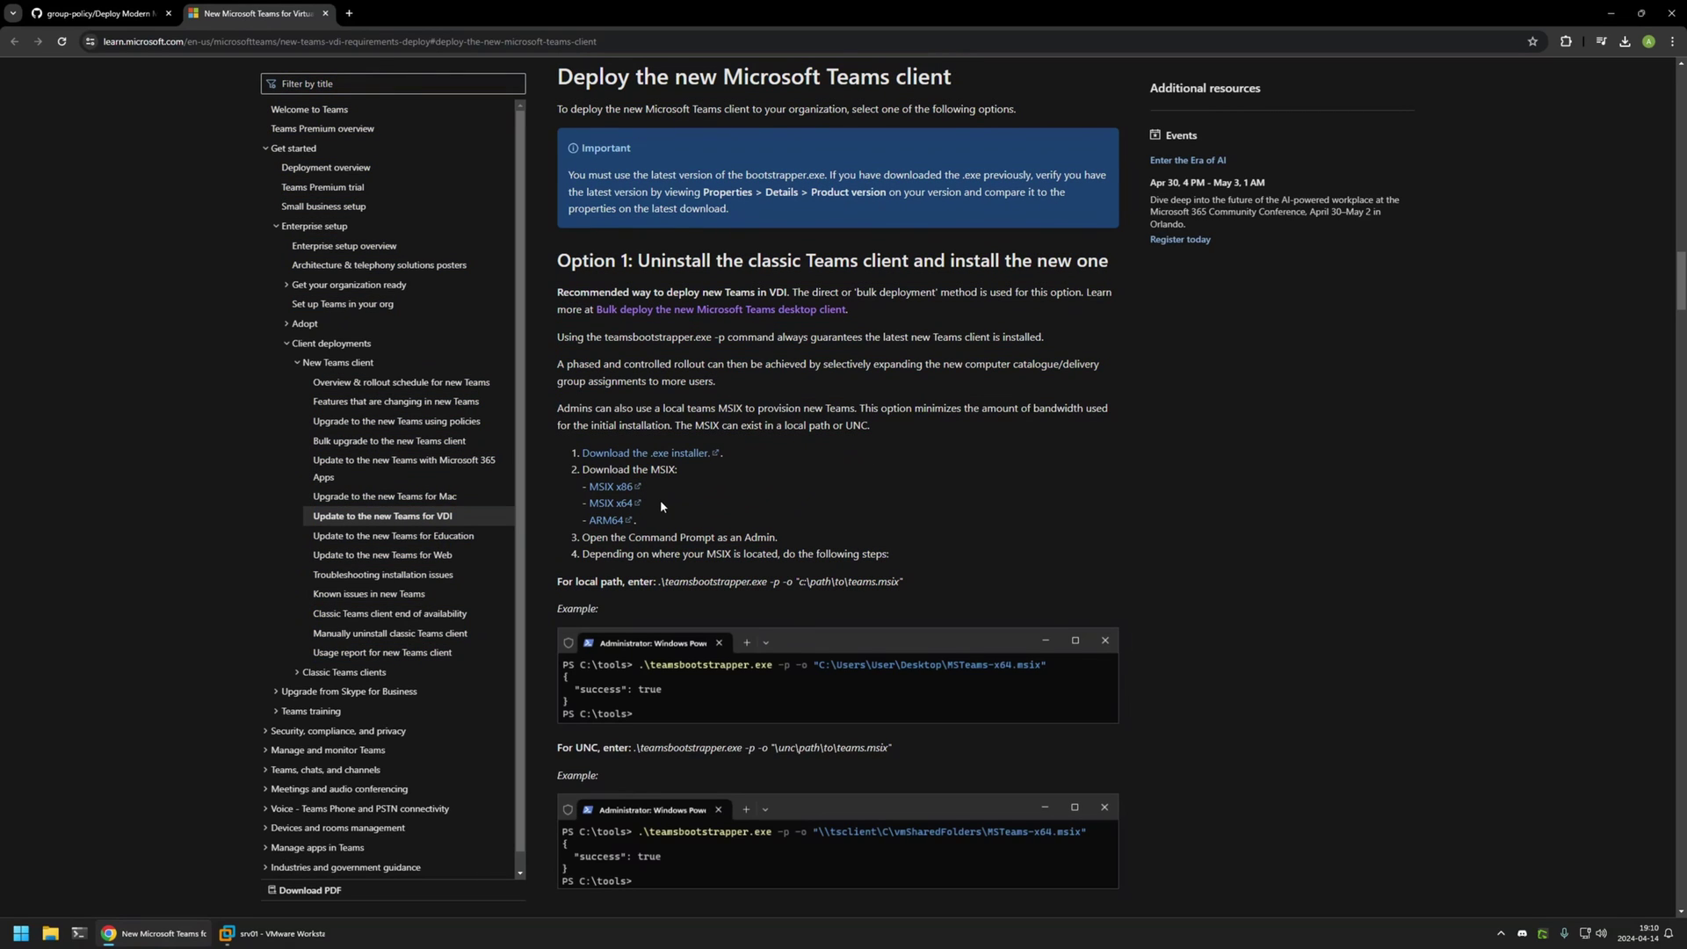
{"action": "left_click_drag", "start_coordinate": [582, 504], "coordinate": [631, 508]}
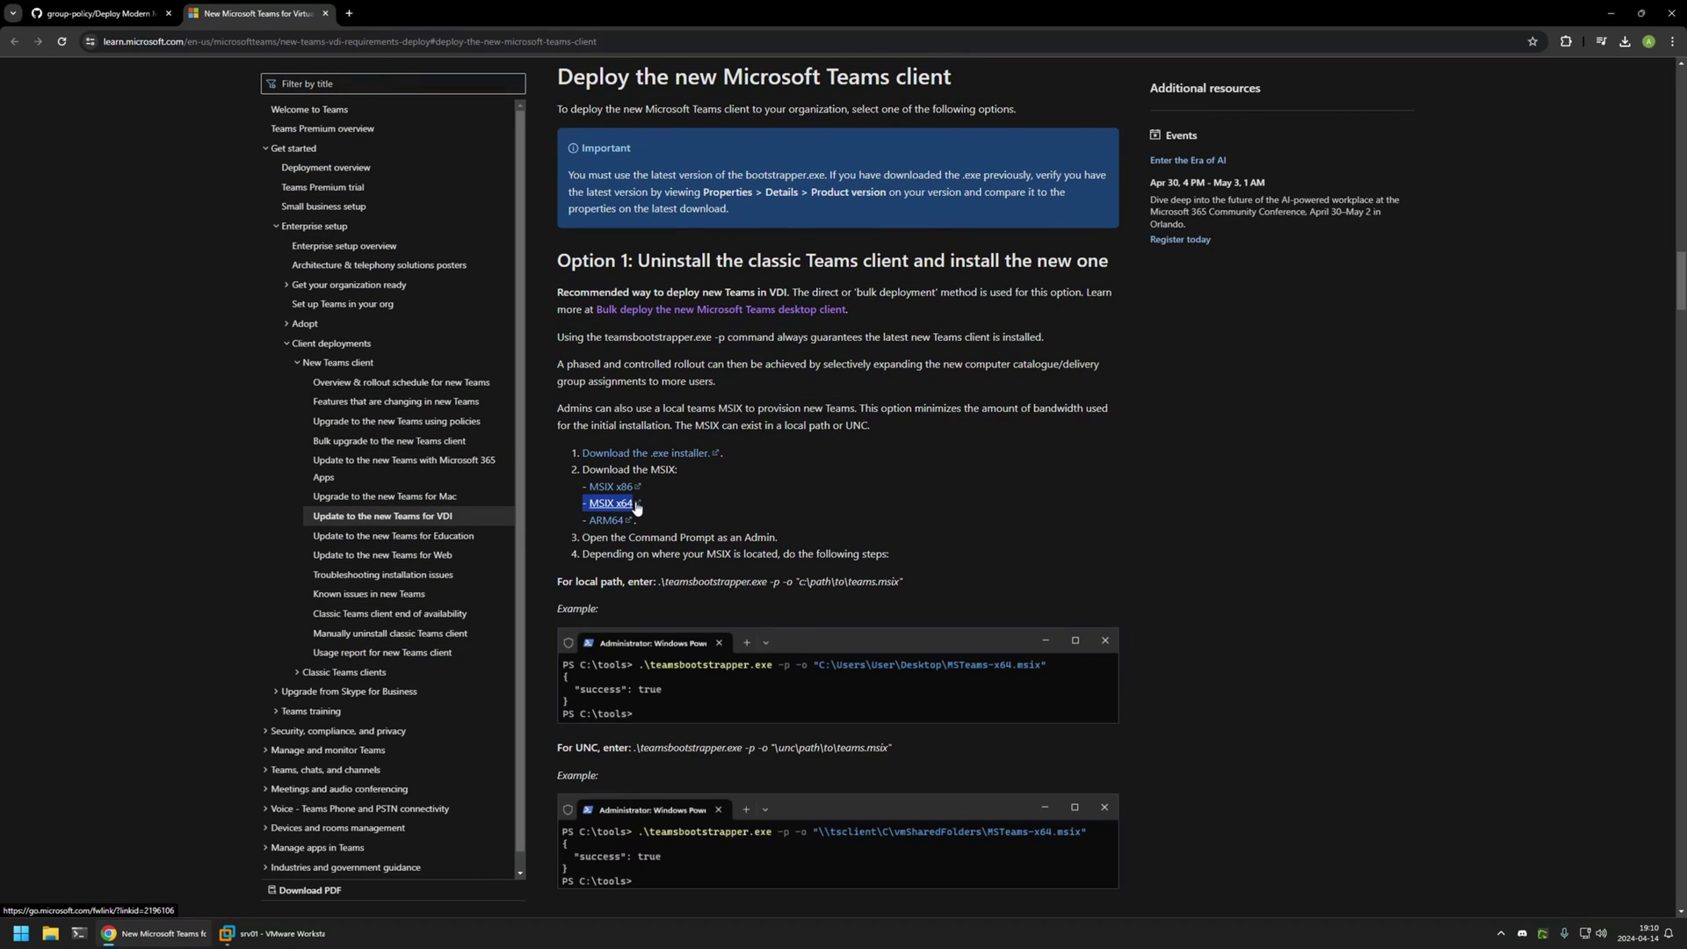
{"action": "left_click", "coordinate": [624, 506]}
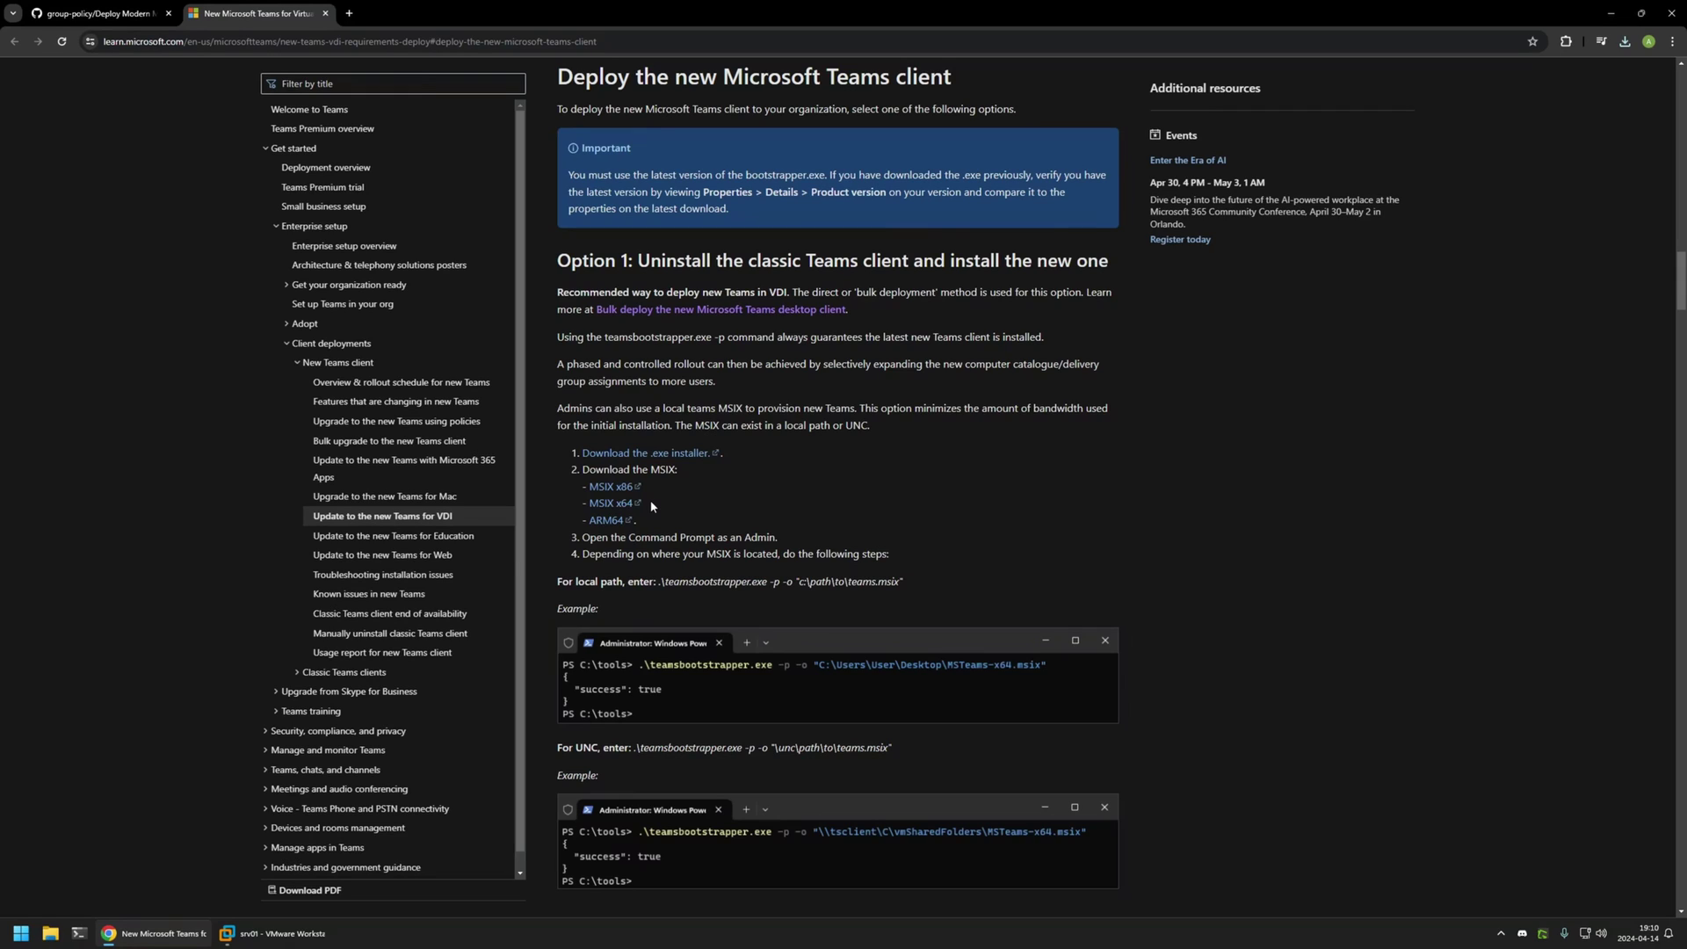
- Open teams.wxs in the GitHub repository and review its code and six define lines
{"action": "left_click", "coordinate": [97, 14]}
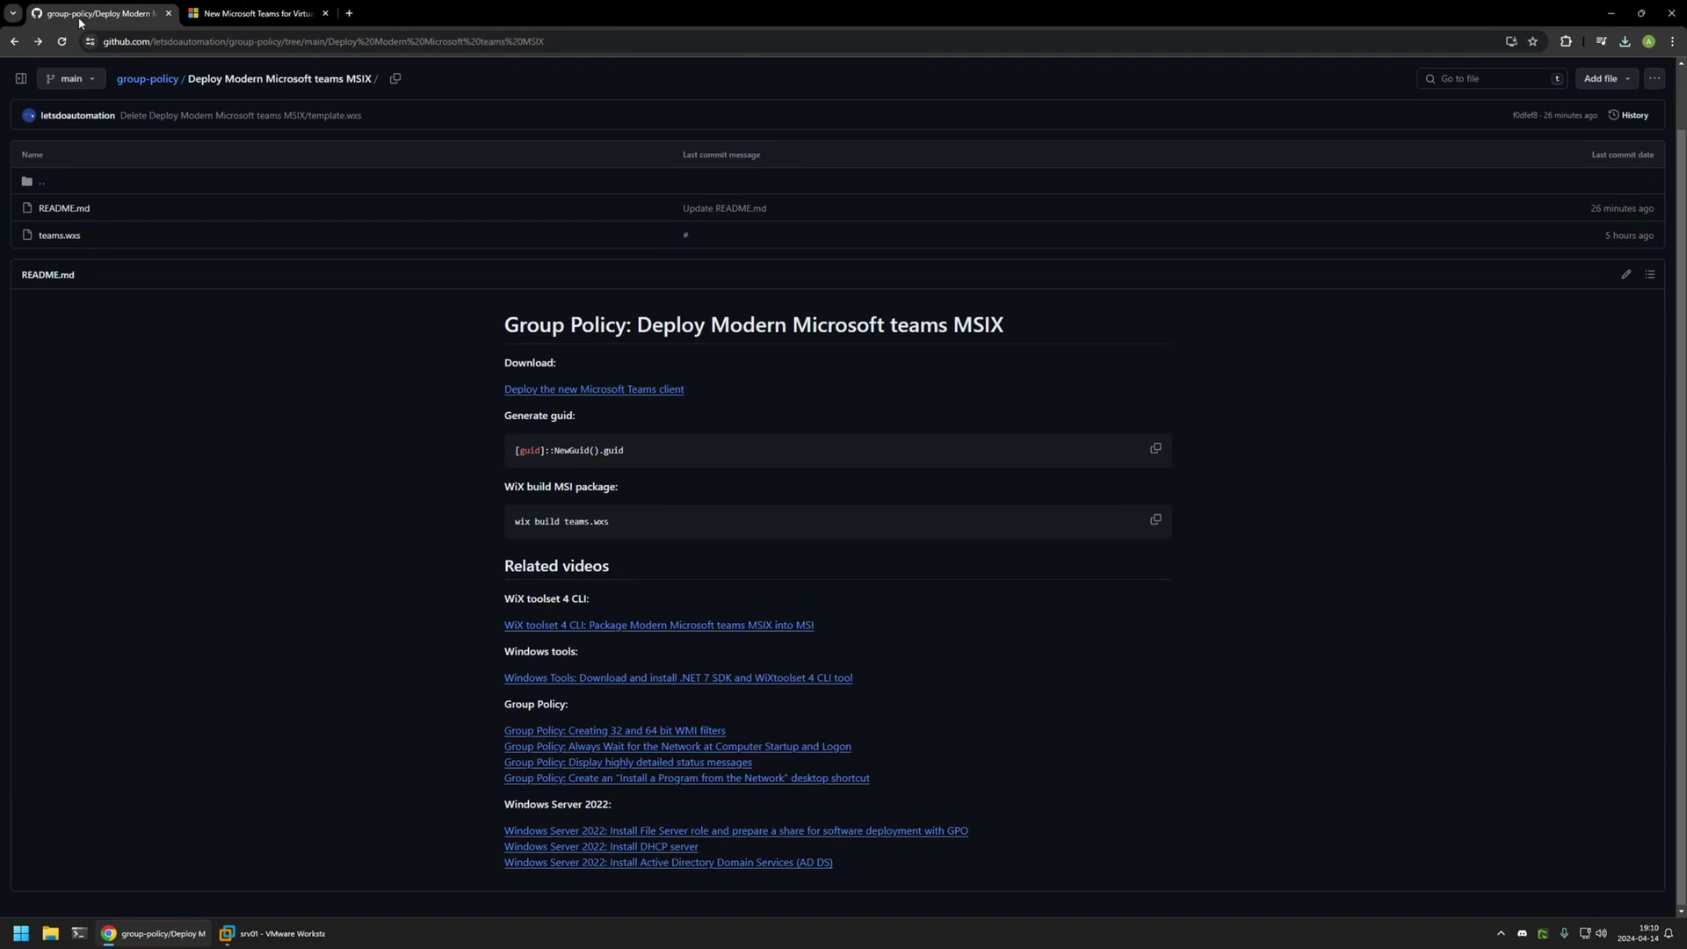
{"action": "left_click_drag", "start_coordinate": [119, 249], "coordinate": [13, 247]}
{"action": "left_click", "coordinate": [59, 236]}
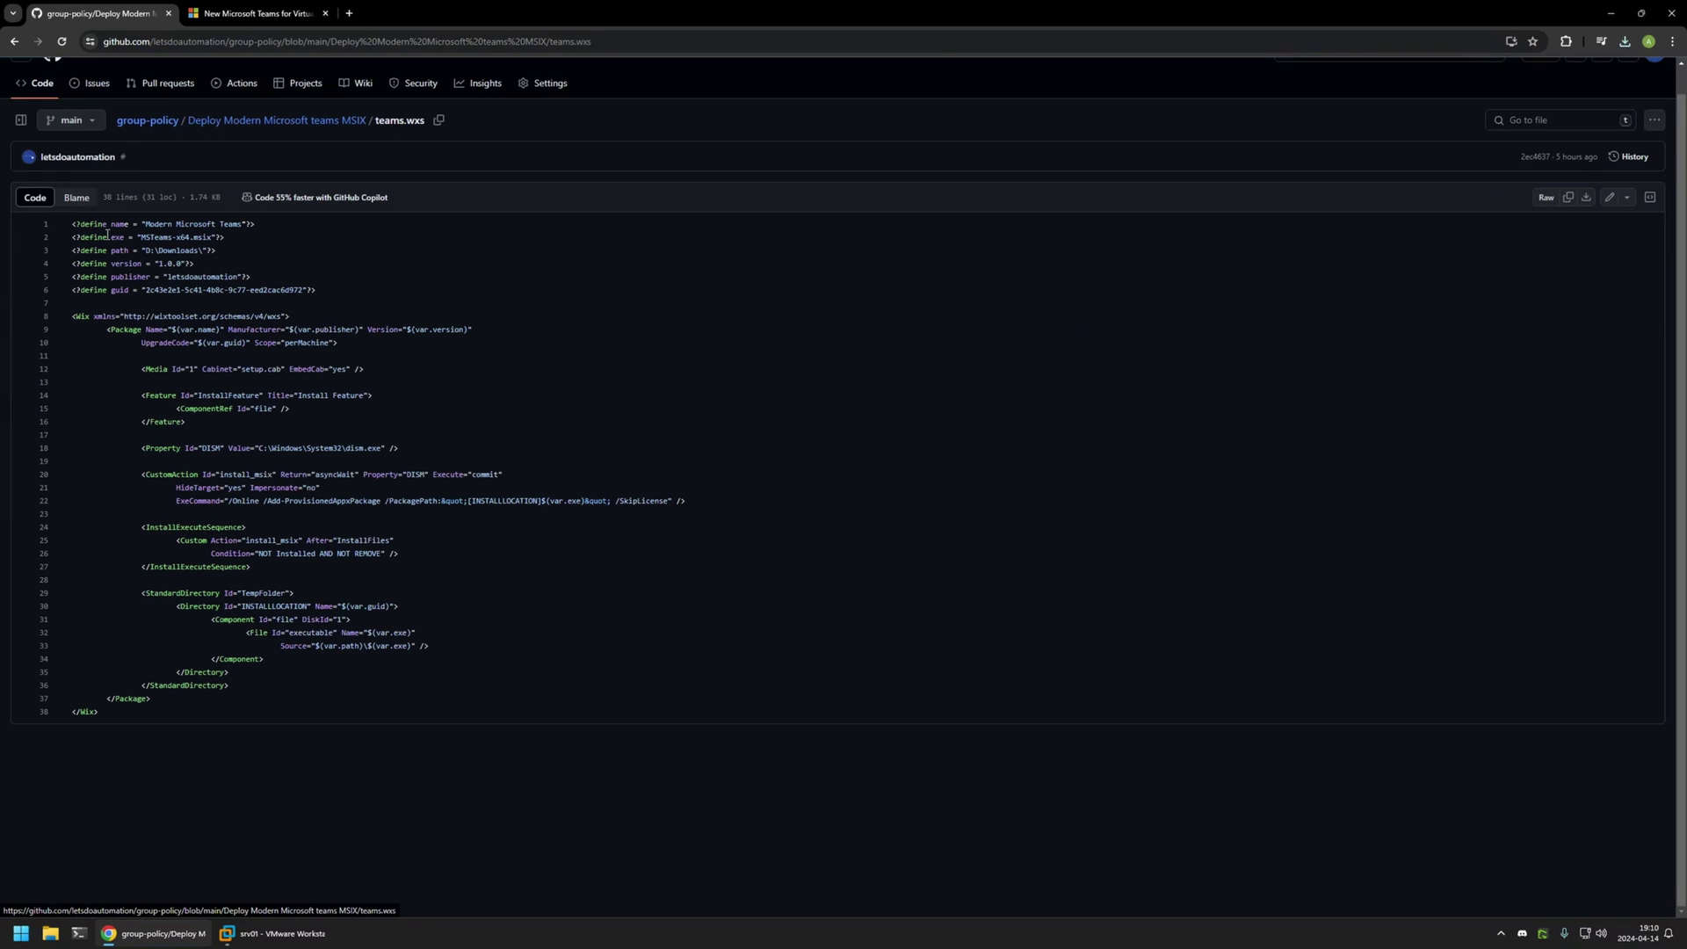
{"action": "left_click_drag", "start_coordinate": [128, 718], "coordinate": [26, 251]}
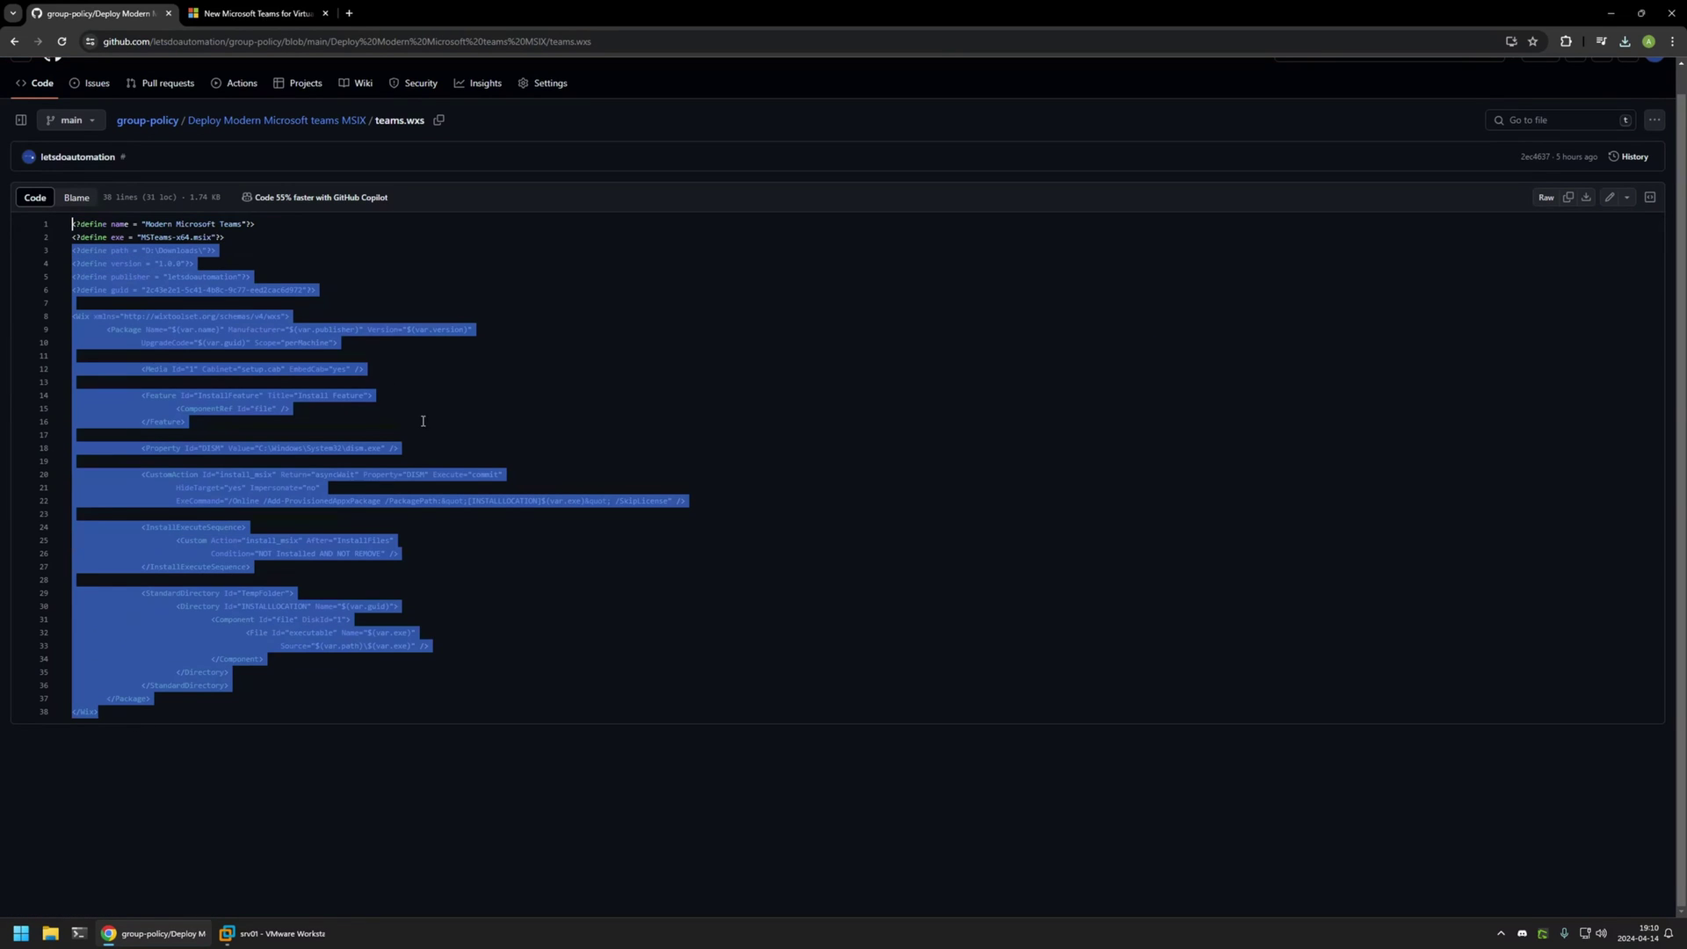
{"action": "left_click", "coordinate": [386, 396]}
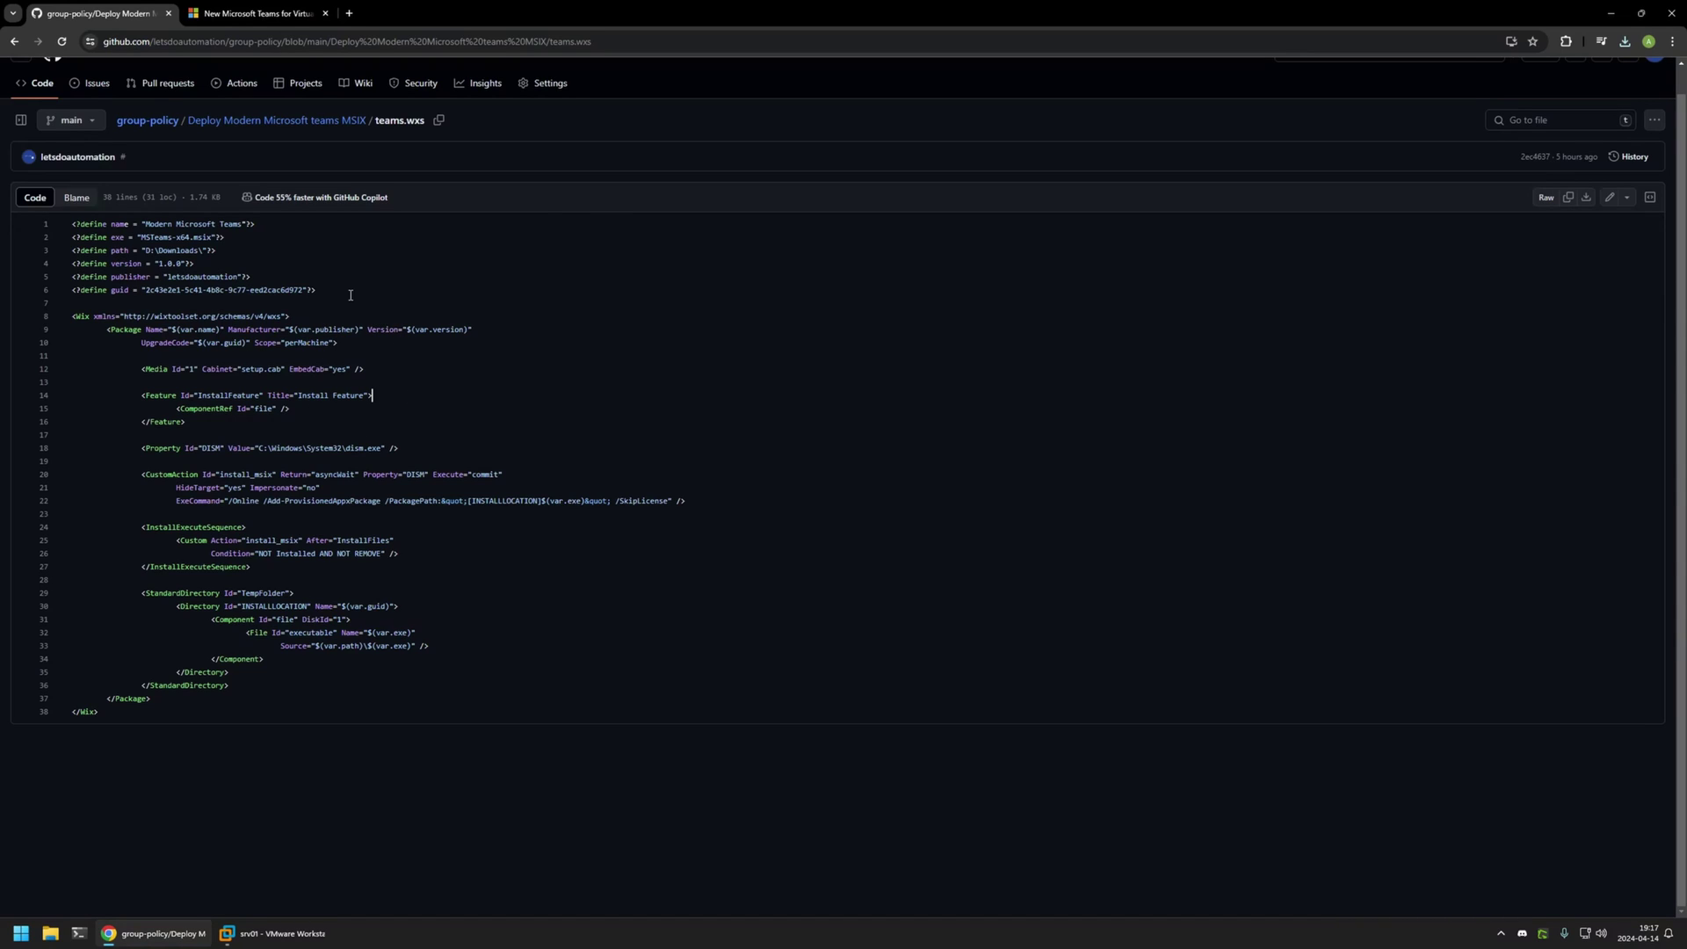
{"action": "left_click_drag", "start_coordinate": [350, 296], "coordinate": [65, 220]}
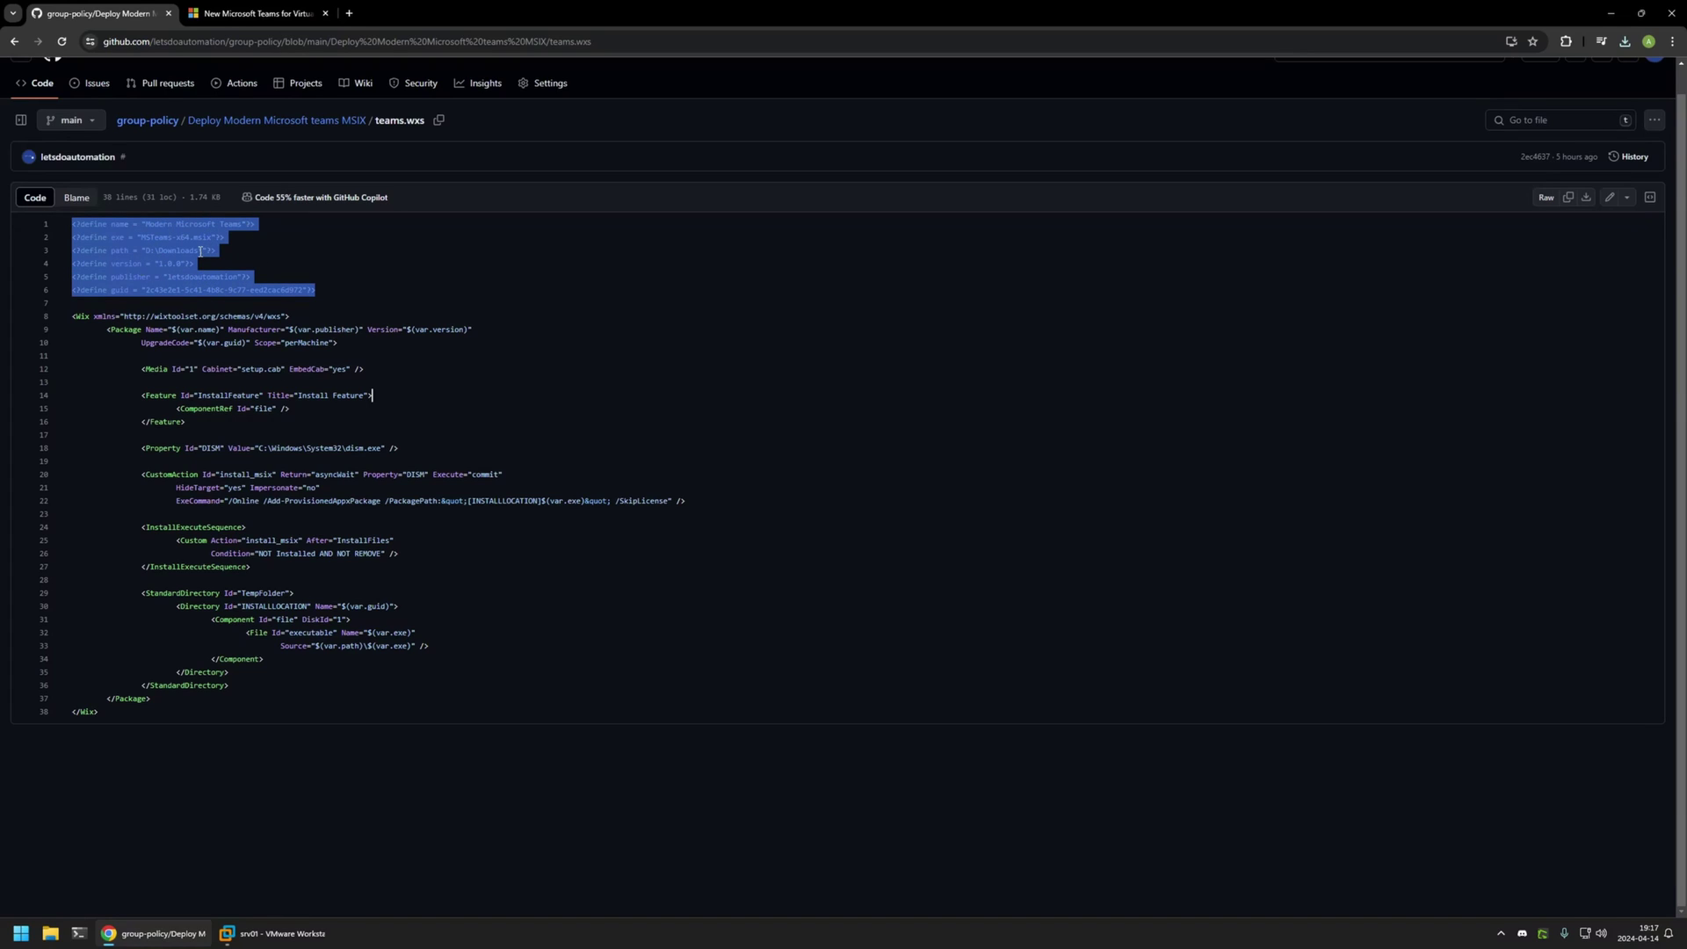
{"action": "left_click", "coordinate": [327, 266]}
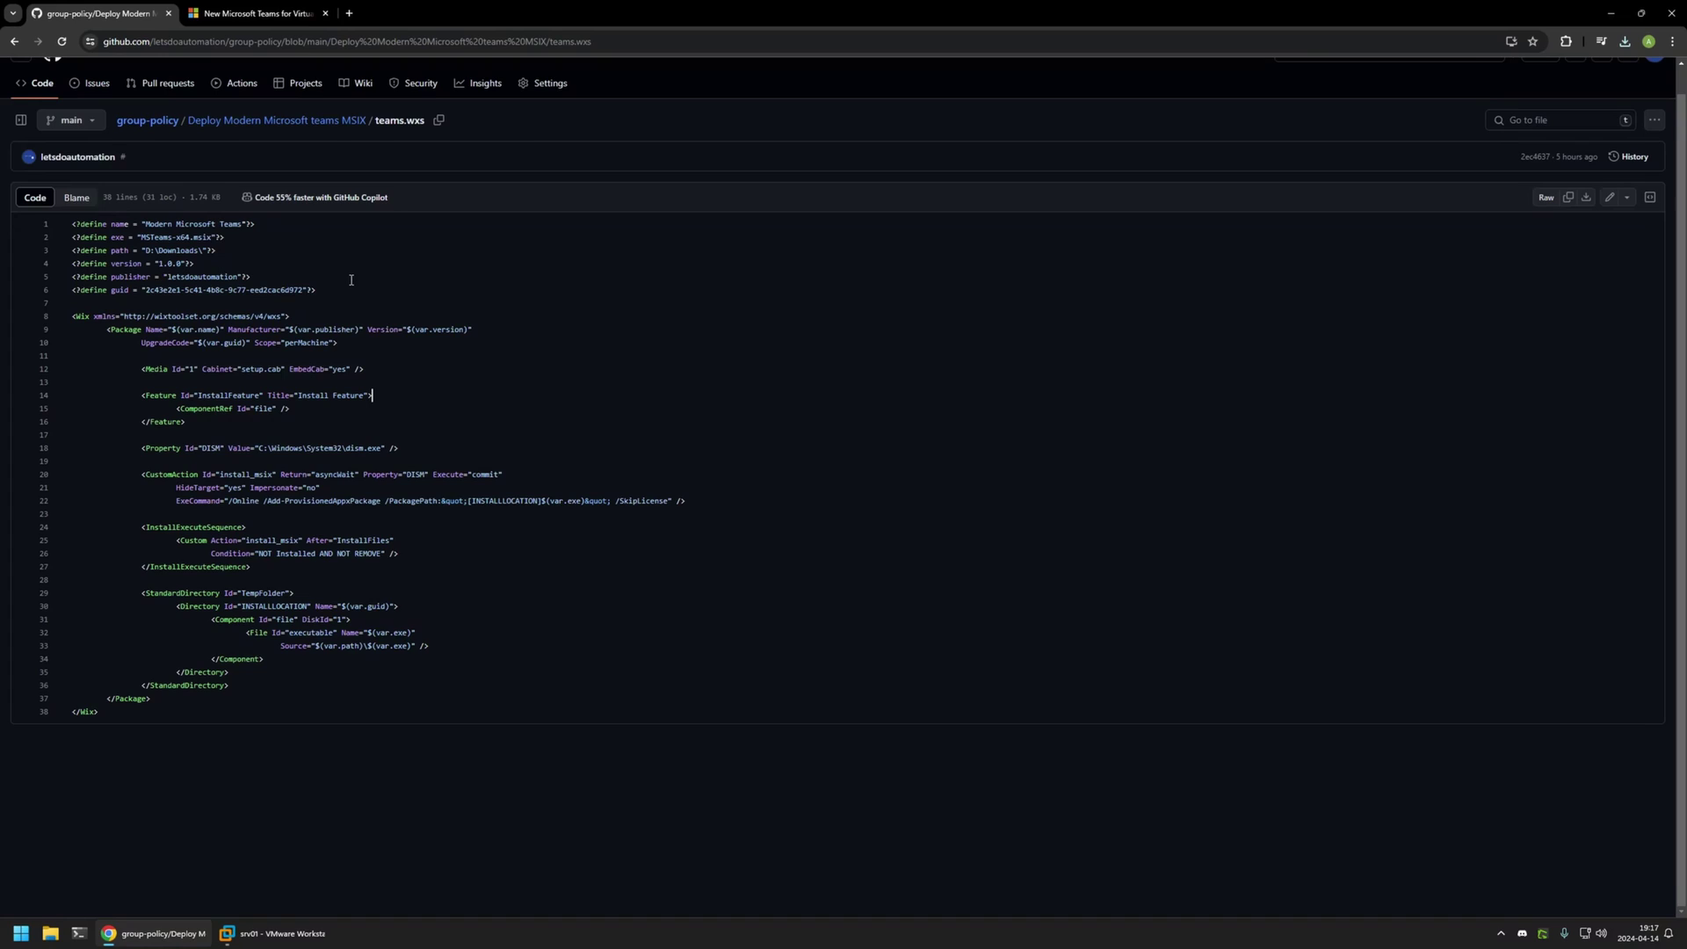
- Download the raw teams.wxs file
{"action": "key", "text": "alt+Left"}
{"action": "left_click_drag", "start_coordinate": [862, 632], "coordinate": [419, 591]}
{"action": "left_click", "coordinate": [1588, 199]}
- Confirm Downloads holds teams.wxs and MSTeams-x64.msix, and place a PowerShell window beside it
{"action": "right_click", "coordinate": [50, 933]}
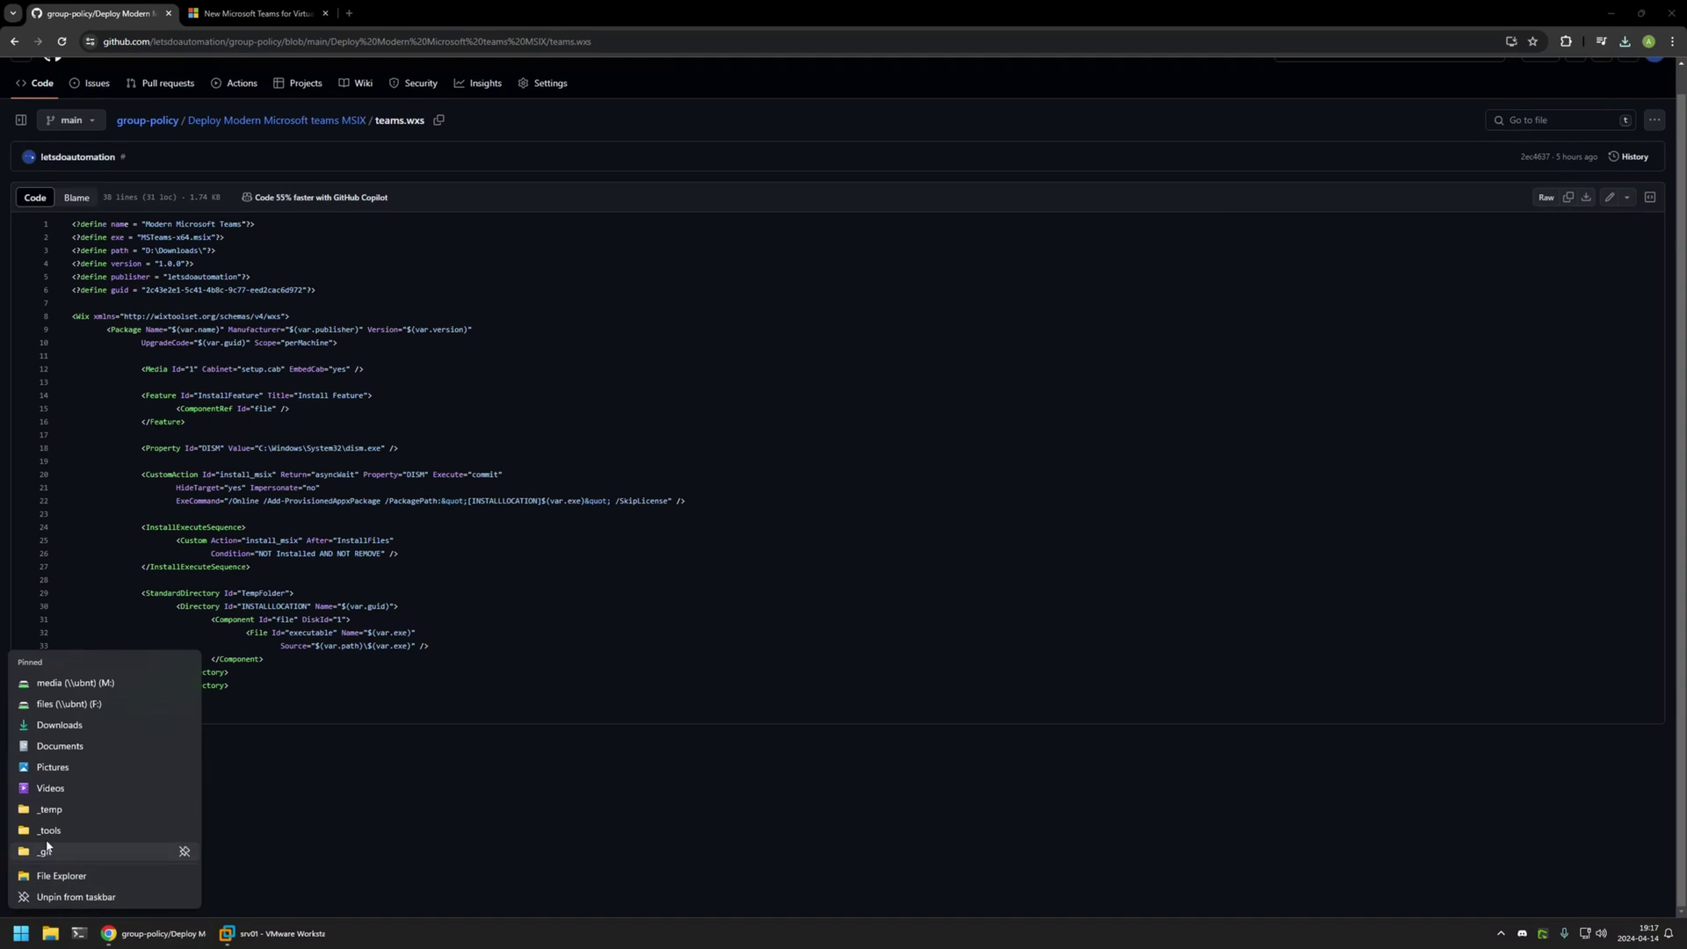
{"action": "left_click", "coordinate": [55, 725]}
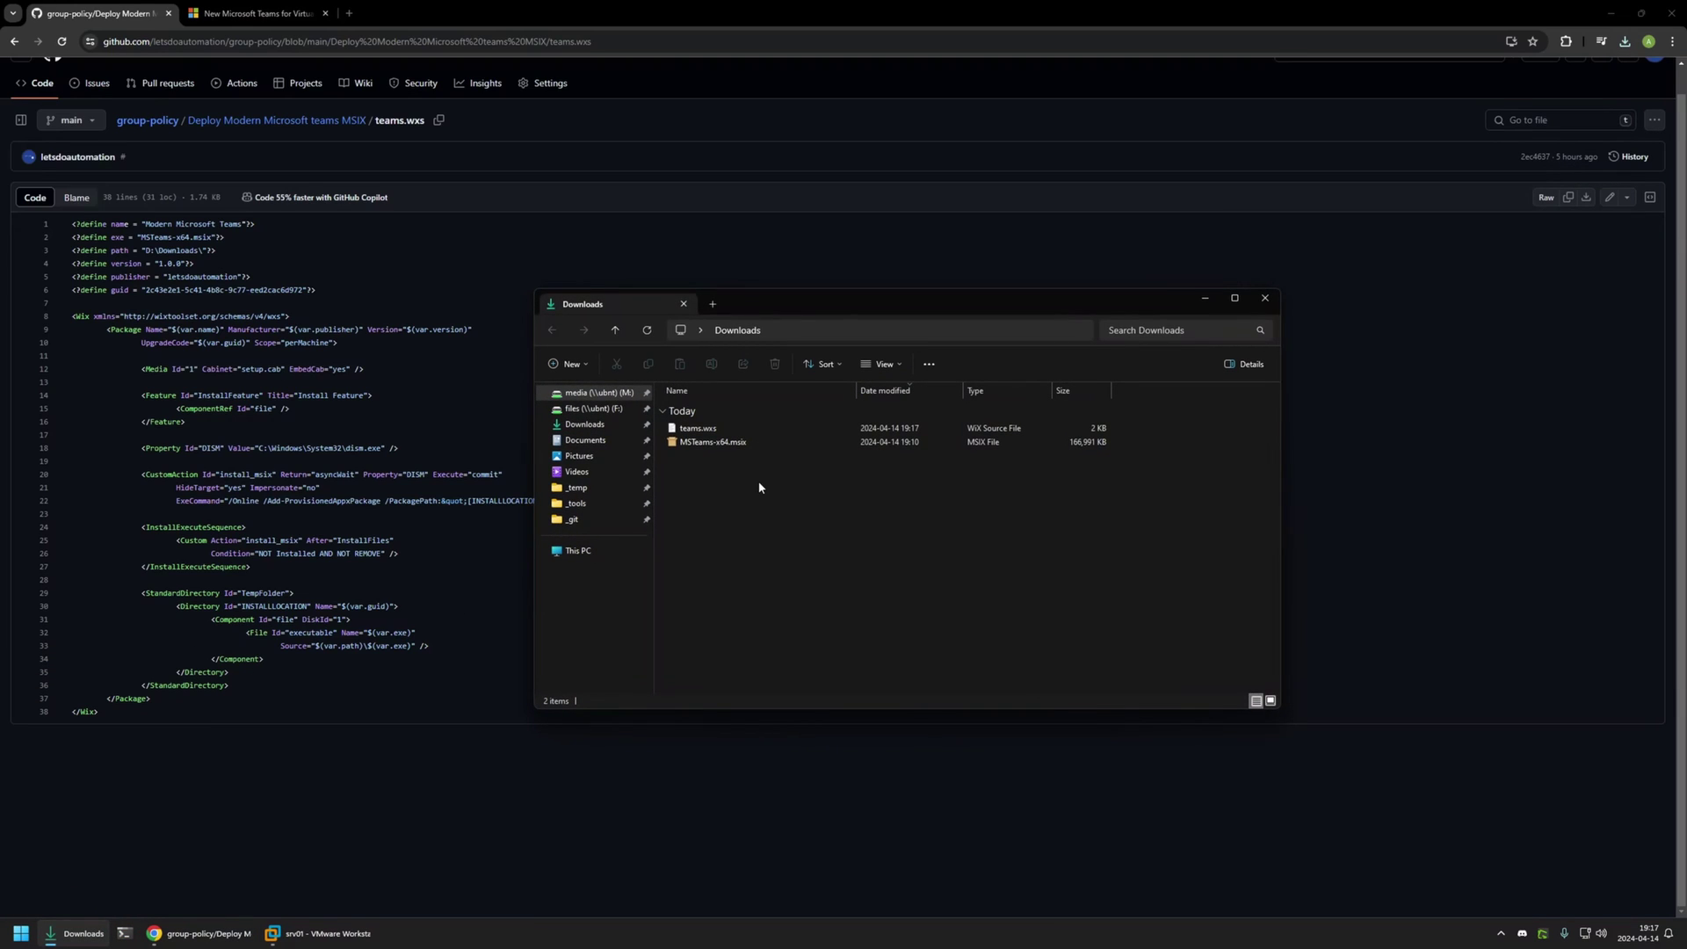
{"action": "left_click", "coordinate": [719, 429]}
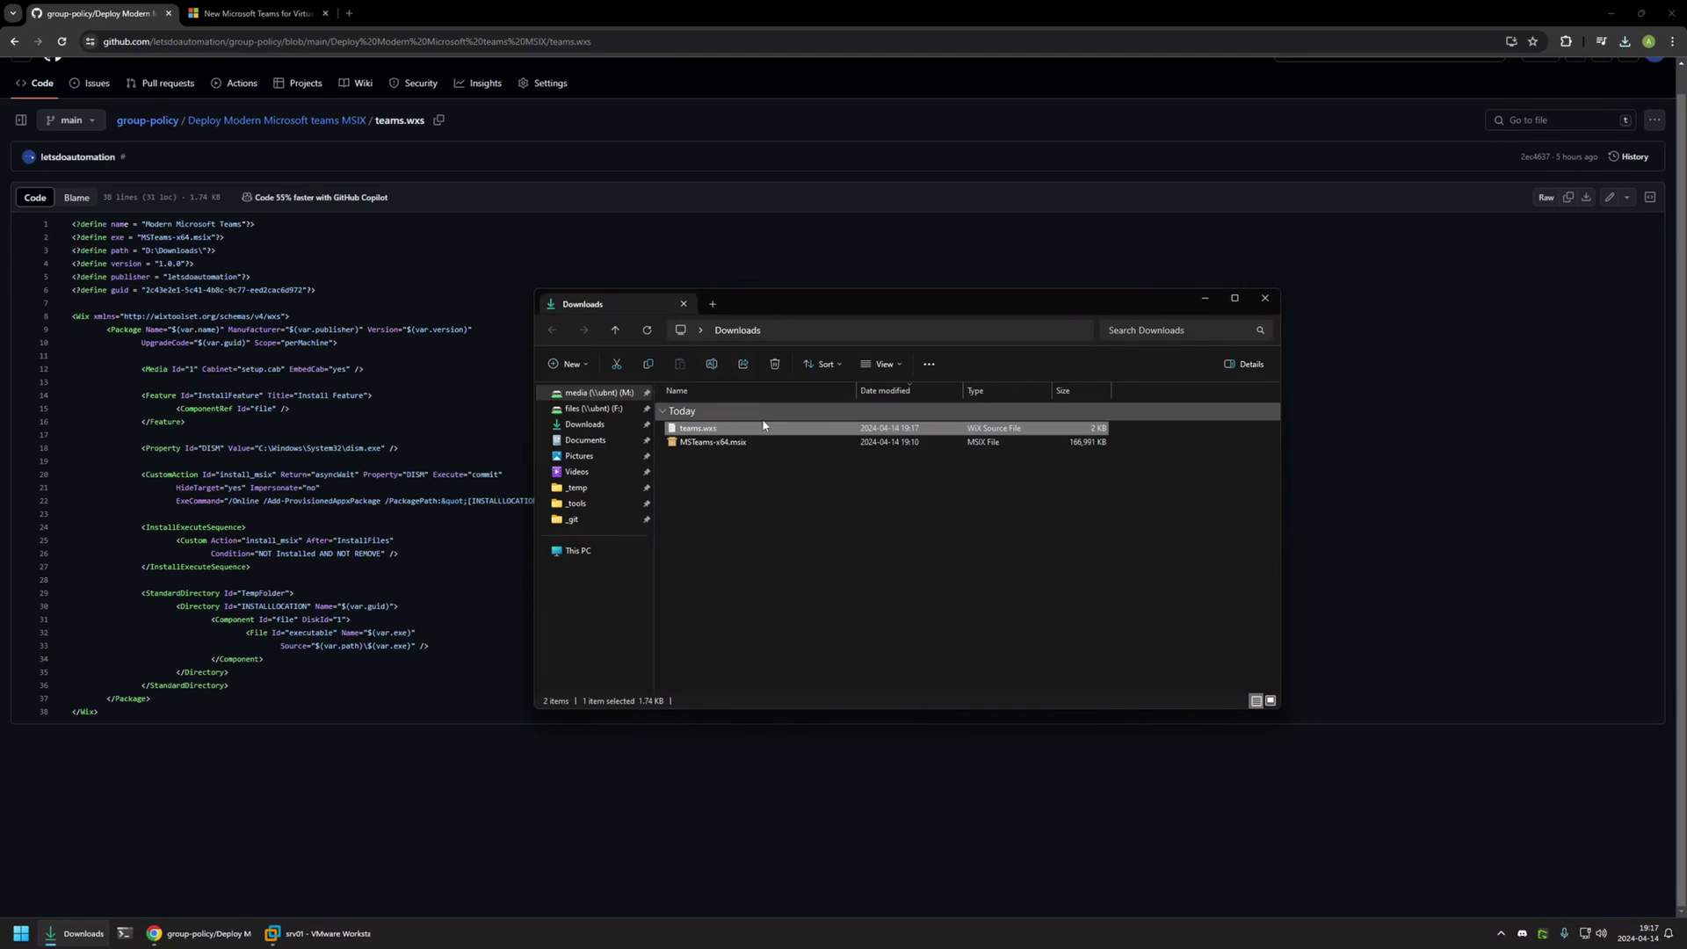
{"action": "left_click", "coordinate": [736, 469]}
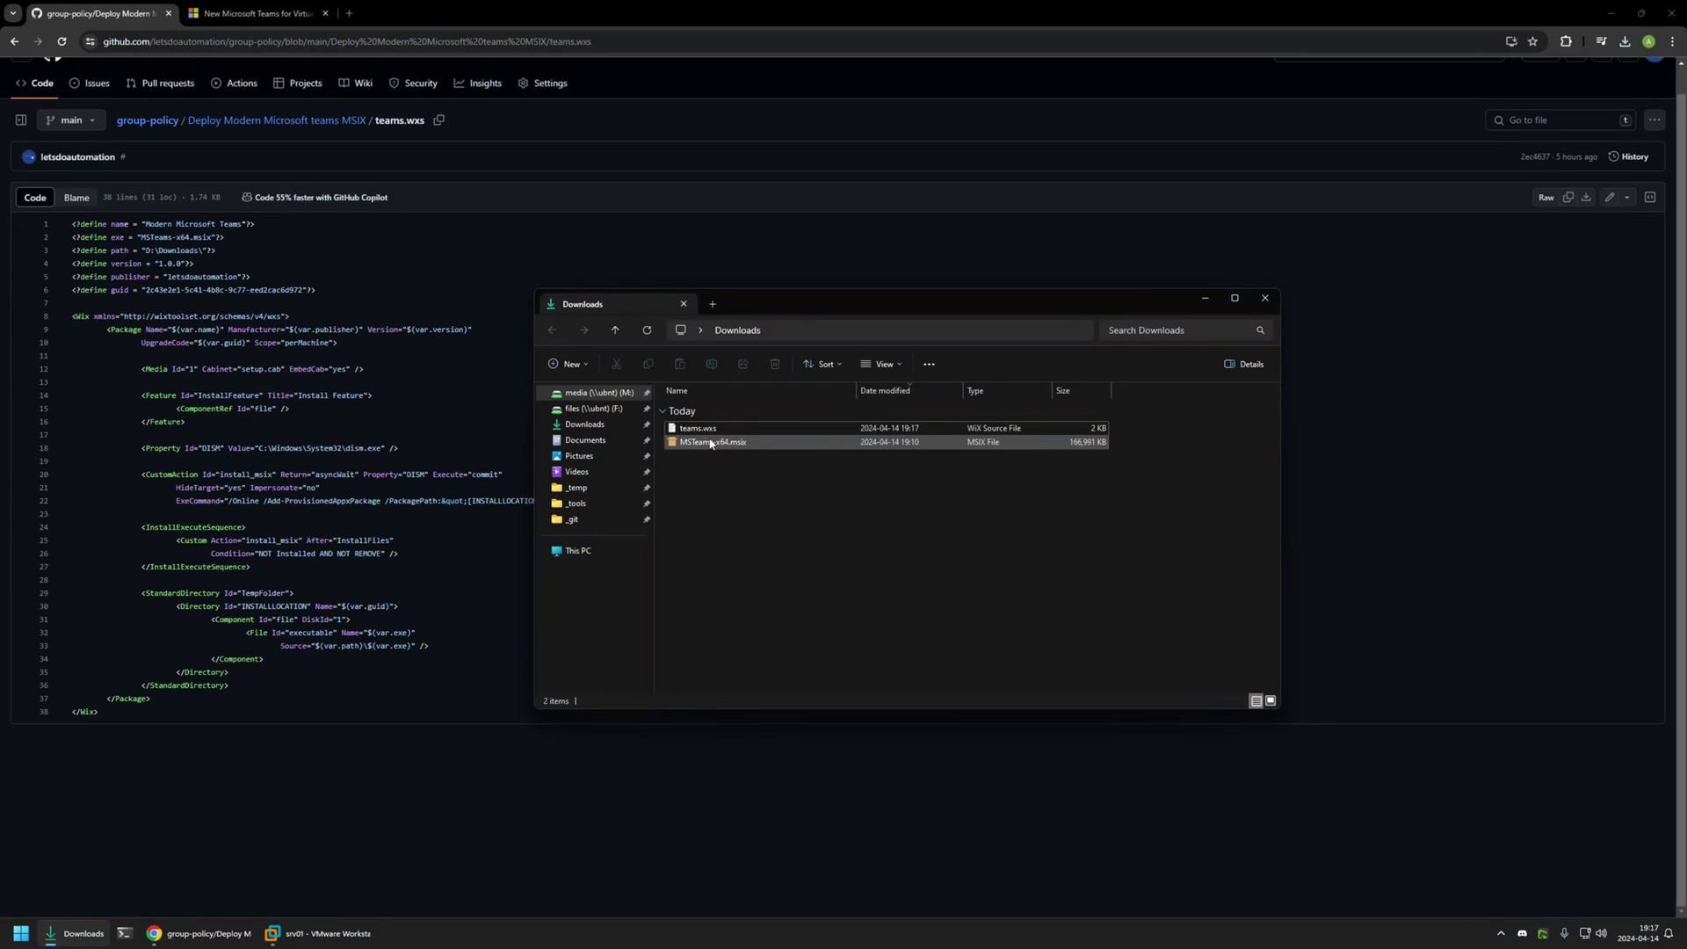
{"action": "left_click", "coordinate": [711, 444]}
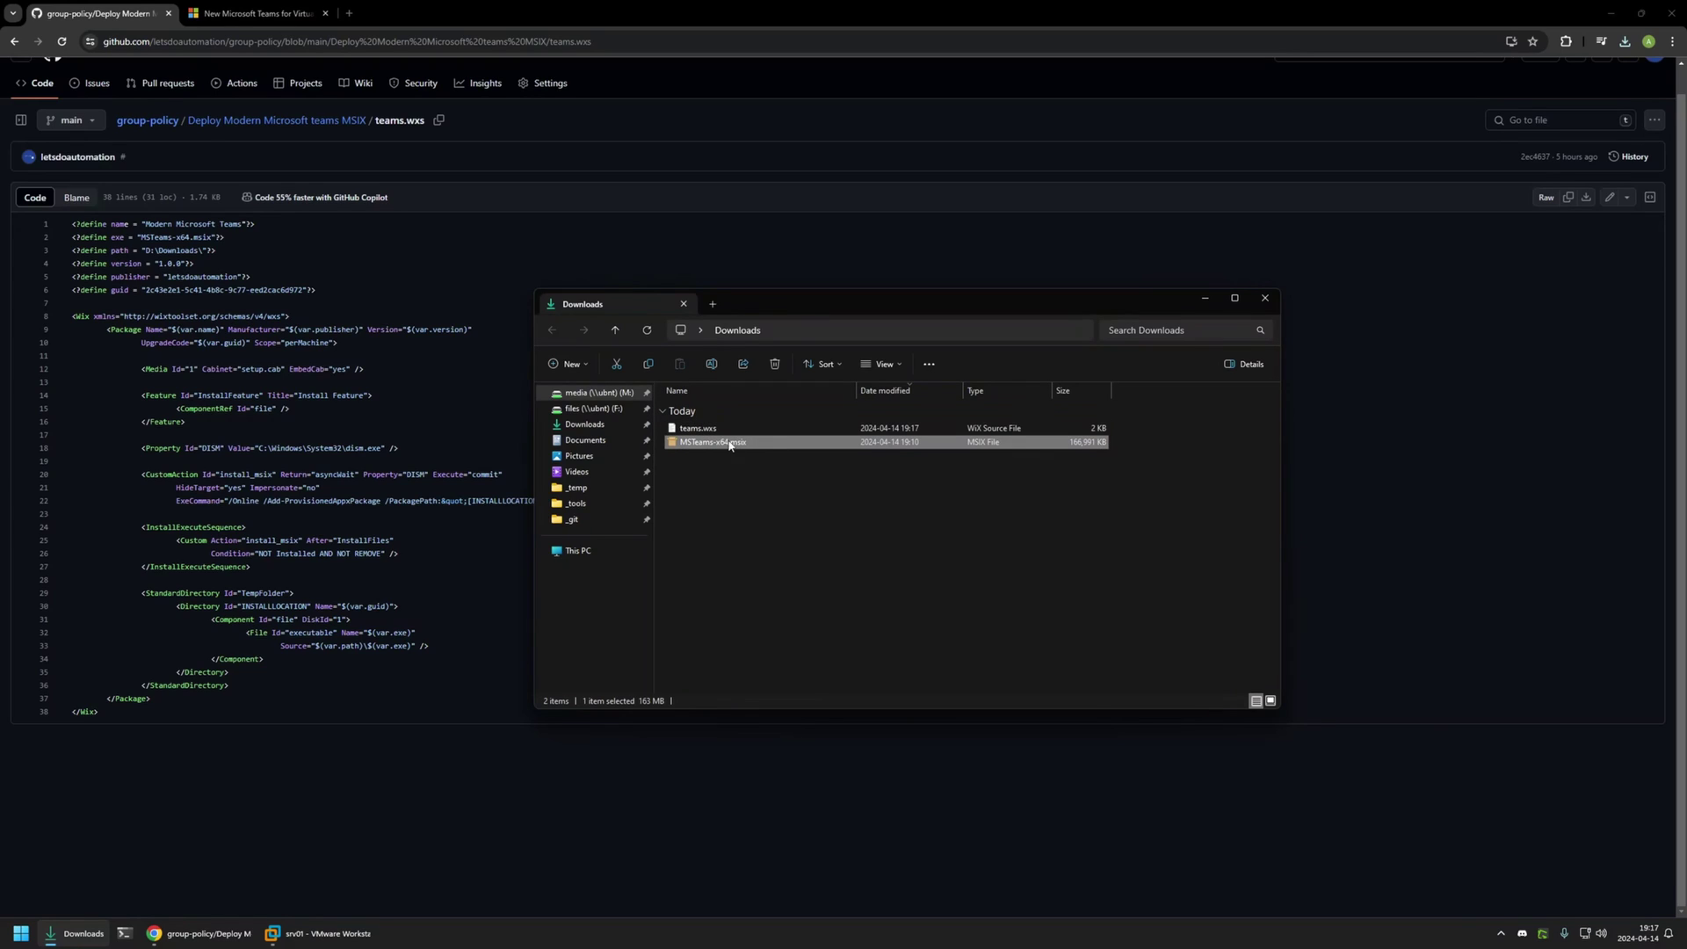
{"action": "left_click", "coordinate": [689, 465]}
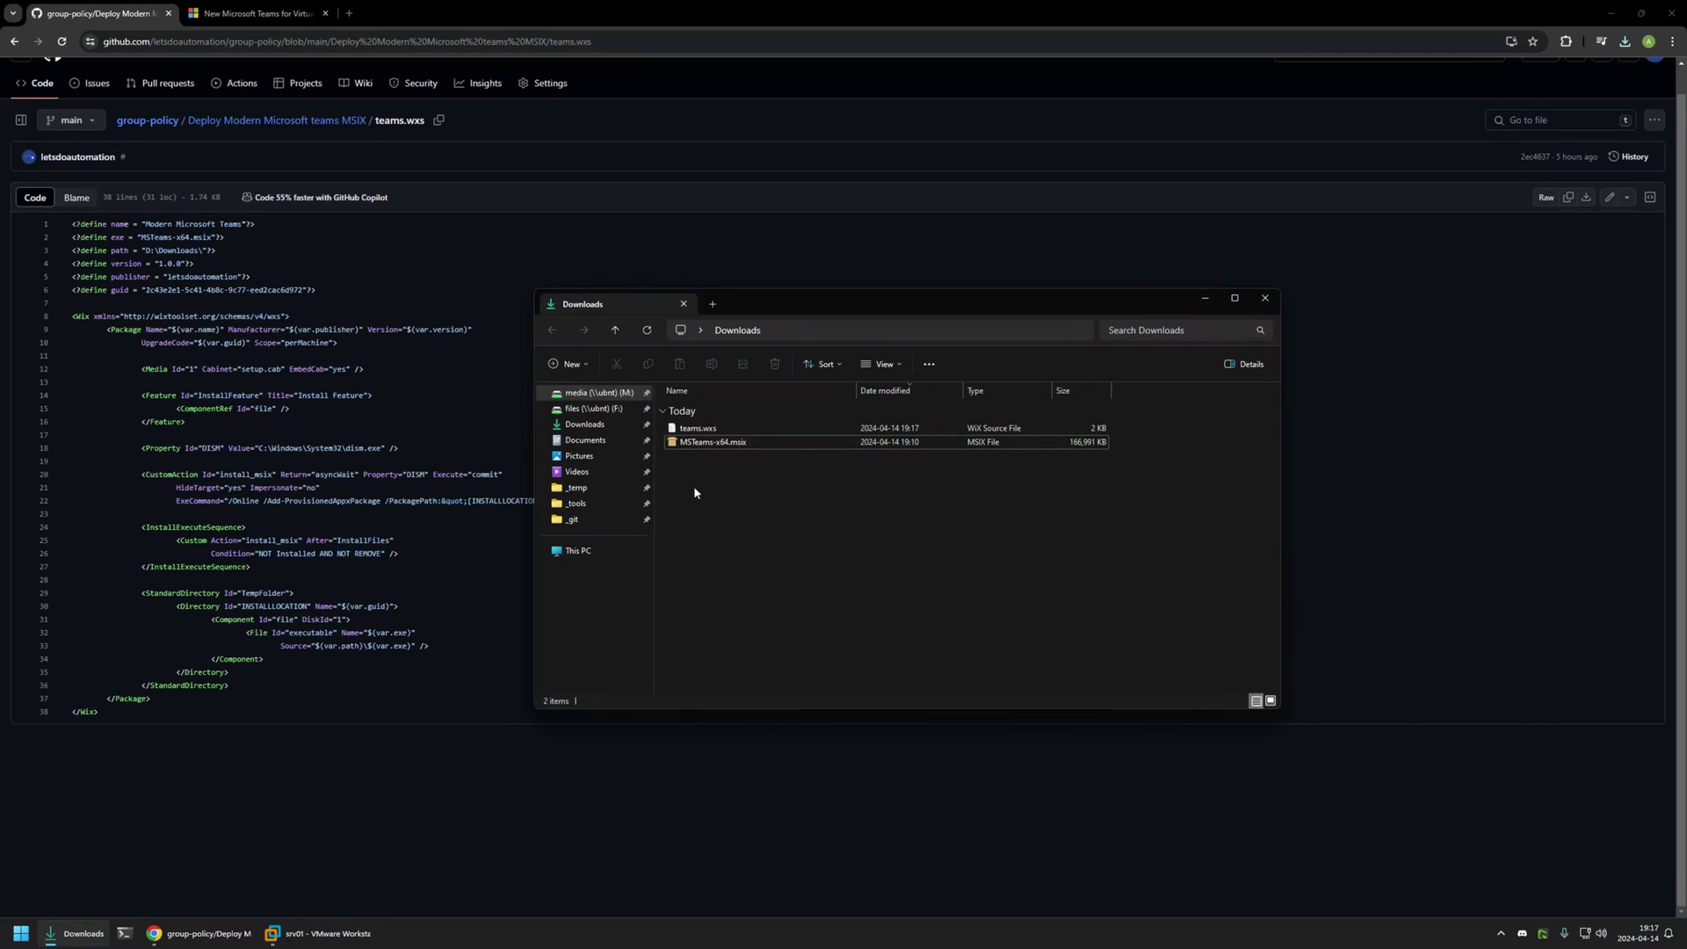
{"action": "left_click", "coordinate": [124, 933]}
{"action": "left_click_drag", "start_coordinate": [462, 244], "coordinate": [1112, 281]}
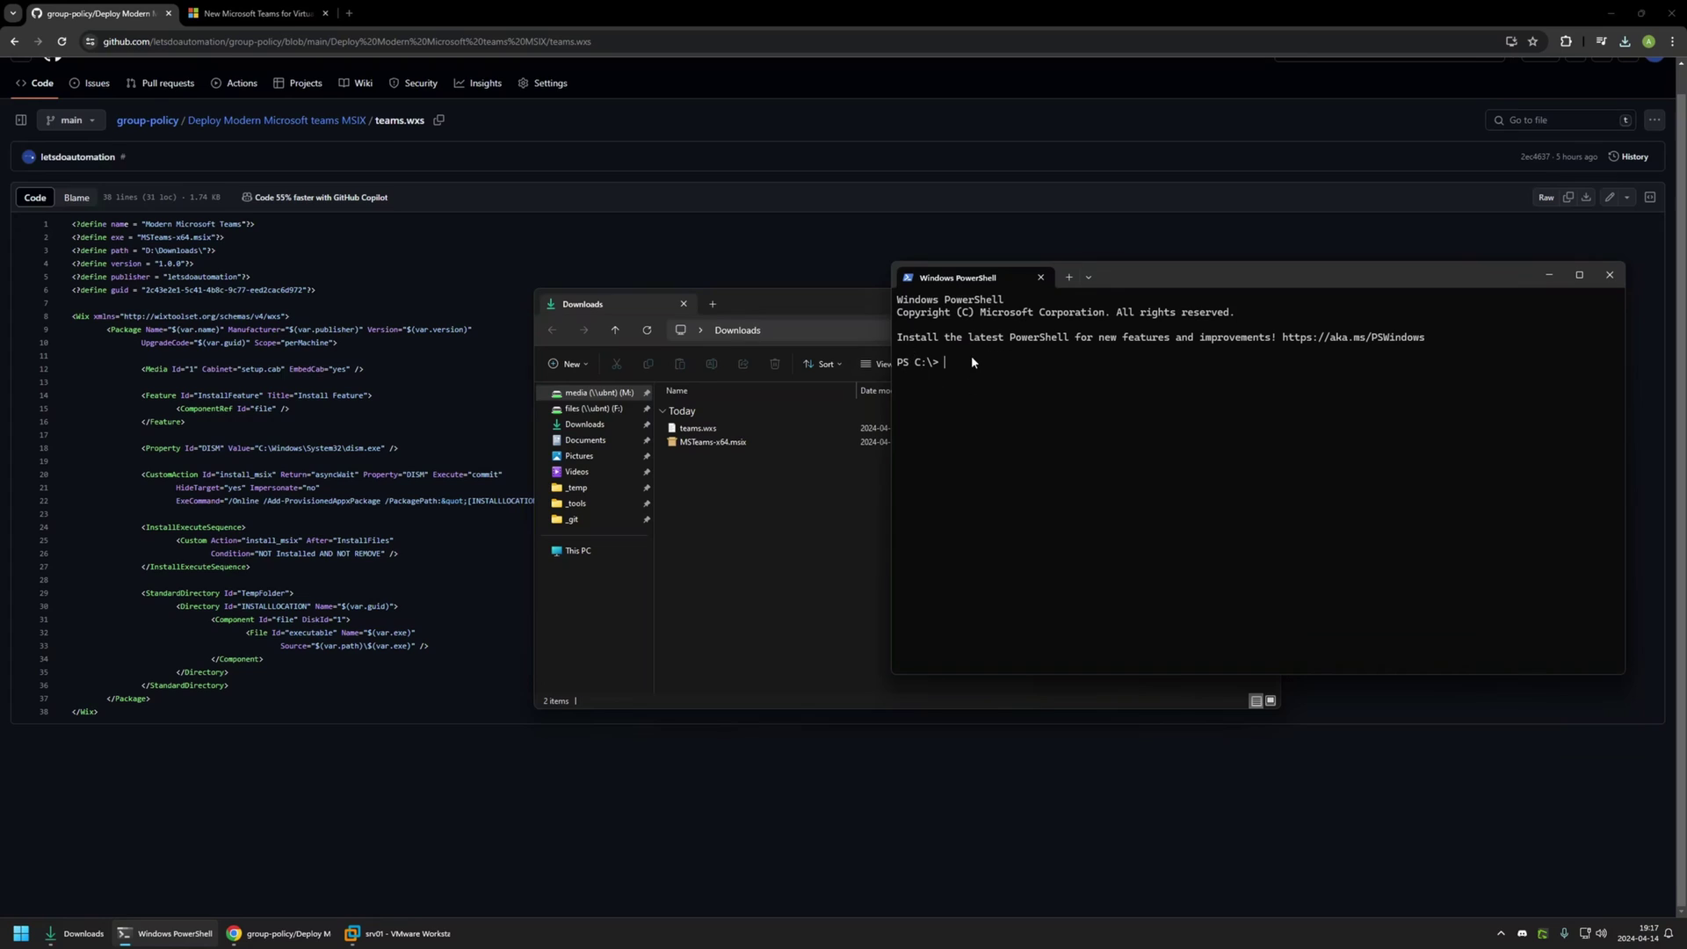
- In PowerShell, change to D:\Downloads, list its files, and run wix build on teams.wxs
{"action": "left_click", "coordinate": [798, 525]}
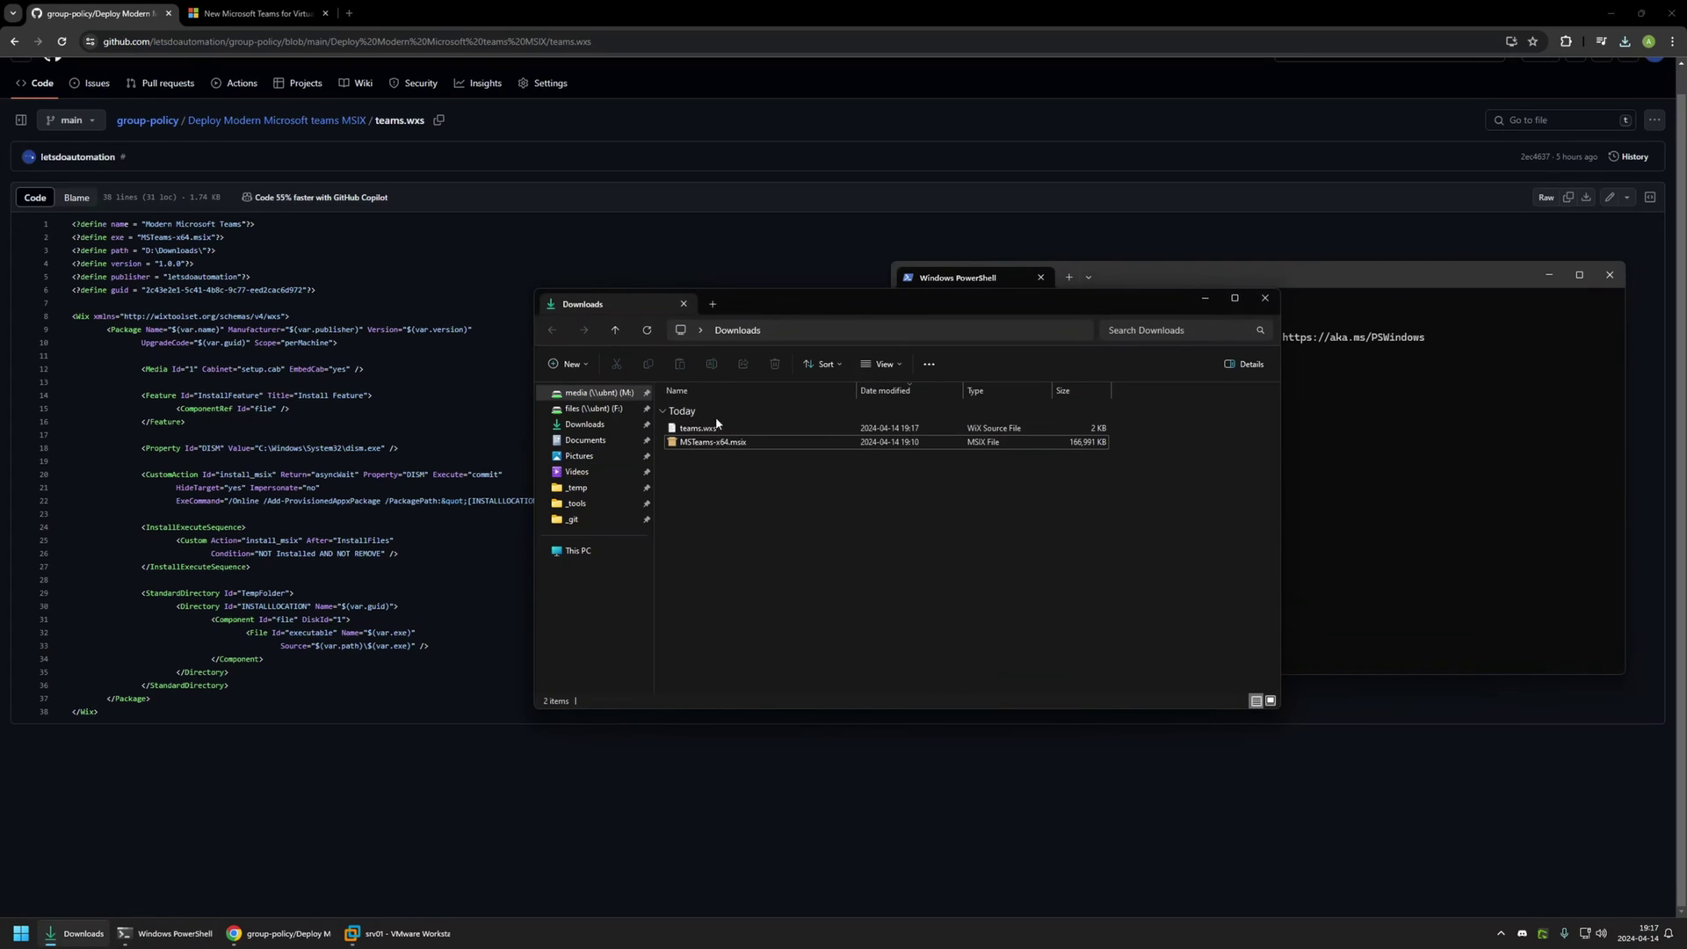
{"action": "left_click", "coordinate": [813, 338]}
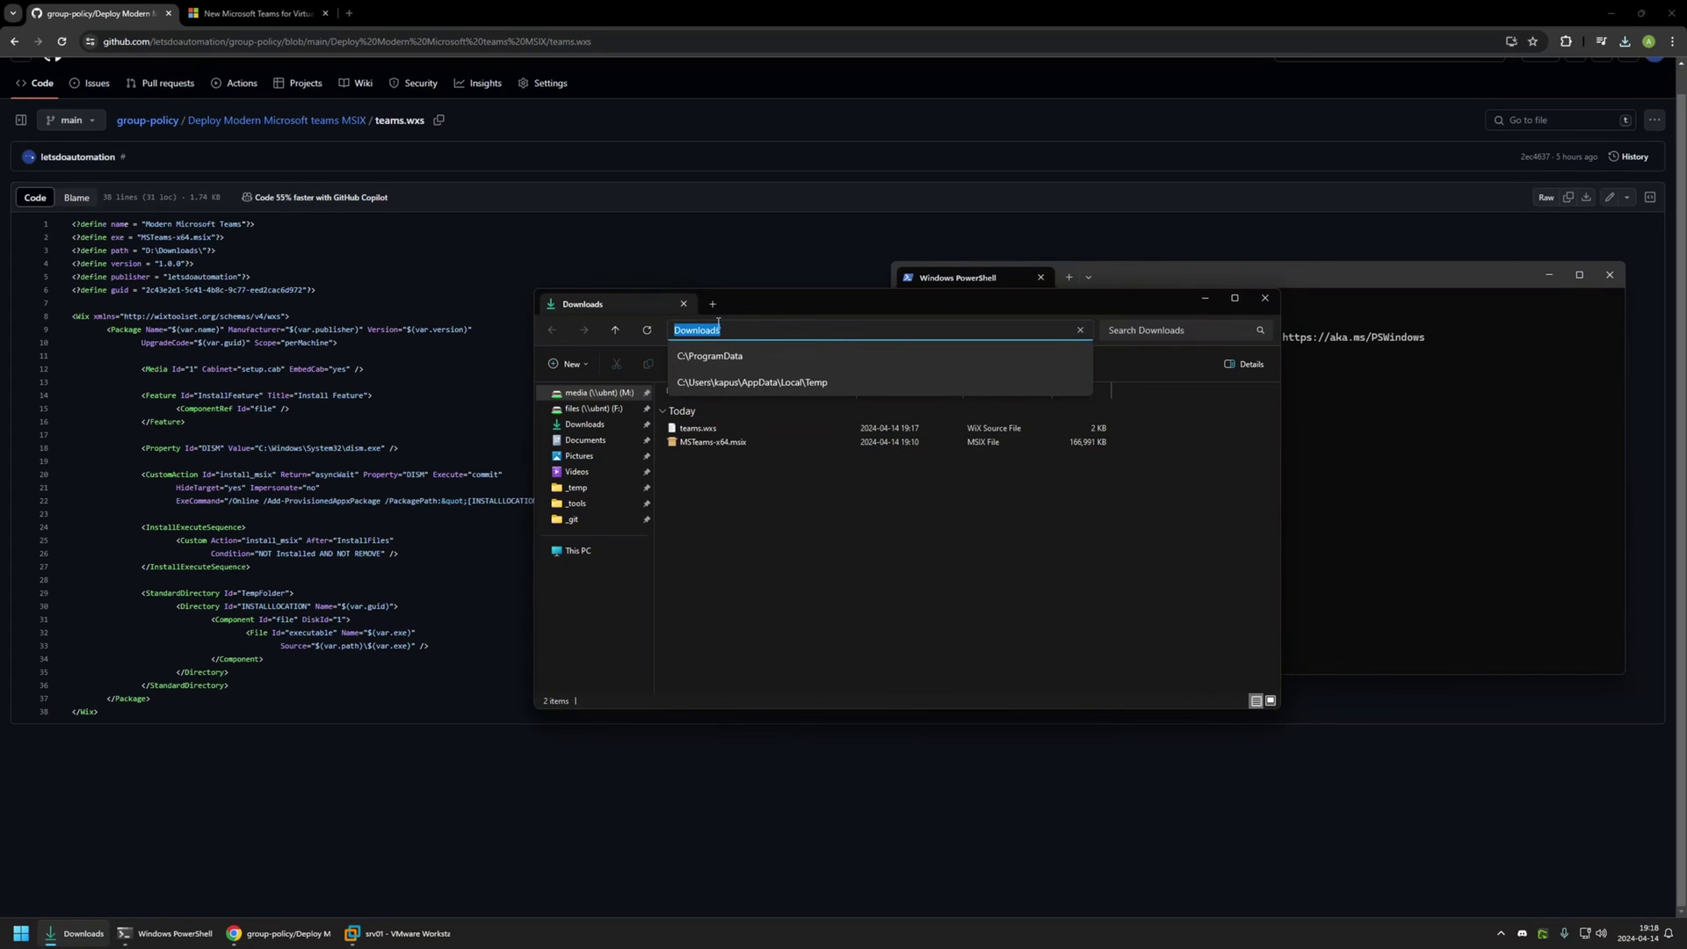
{"action": "left_click", "coordinate": [936, 482]}
{"action": "left_click", "coordinate": [1357, 466]}
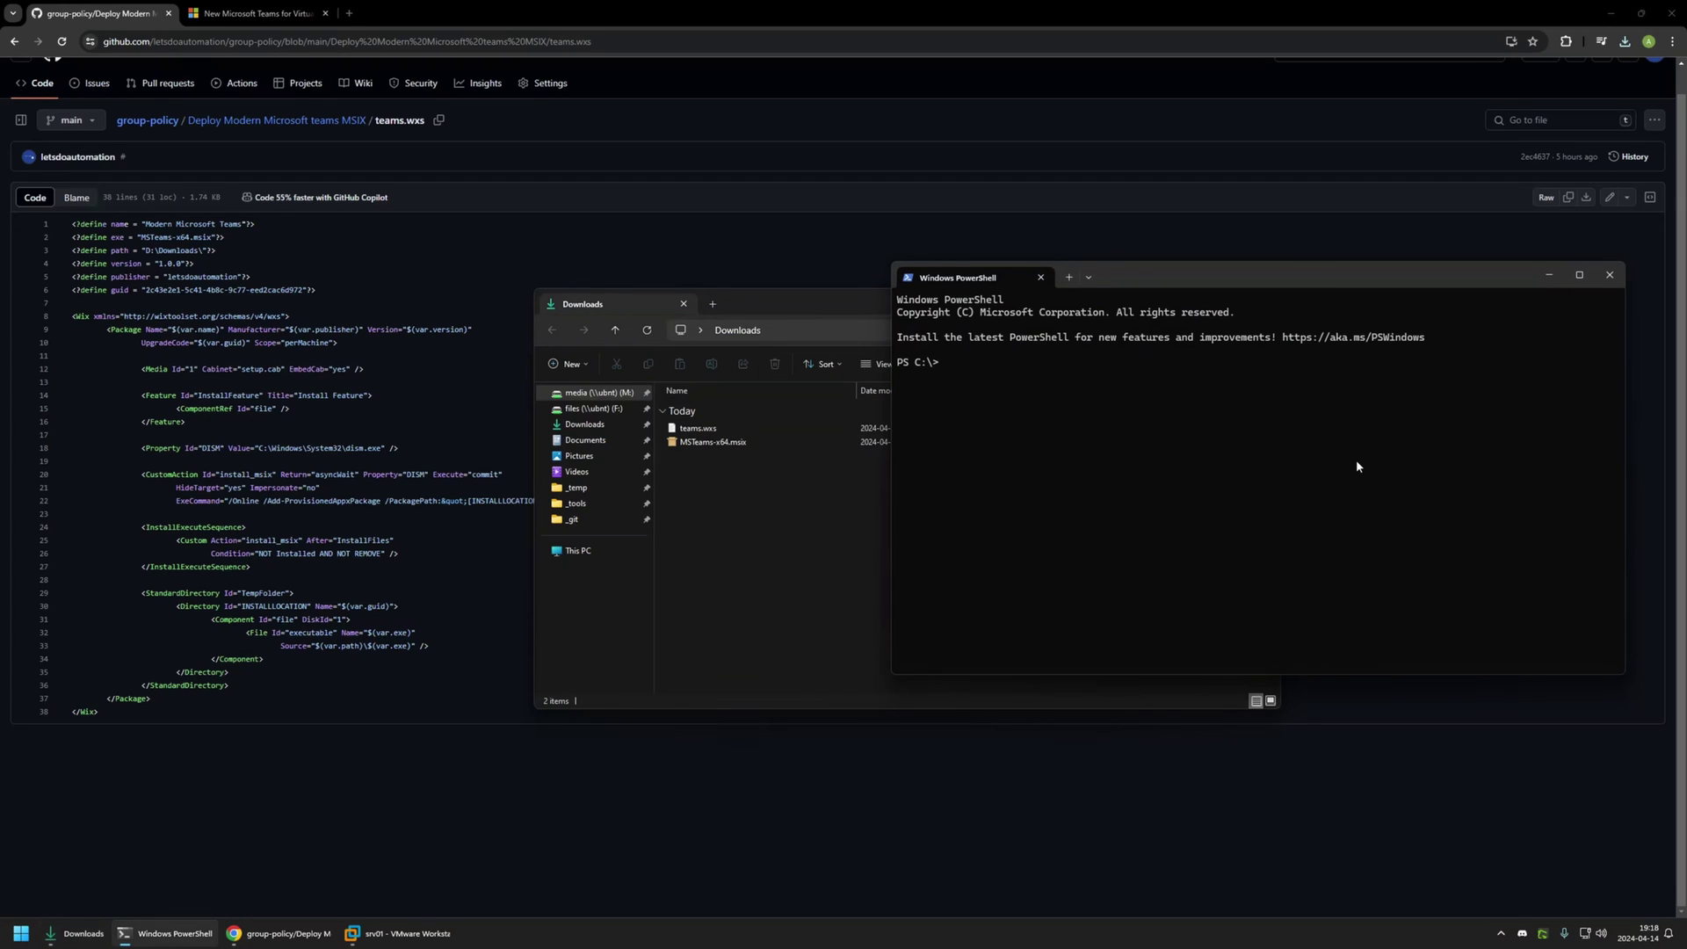
{"action": "type", "text": "cd D:\\Downloads\\"}
{"action": "key", "text": "Return"}
{"action": "type", "text": "dir"}
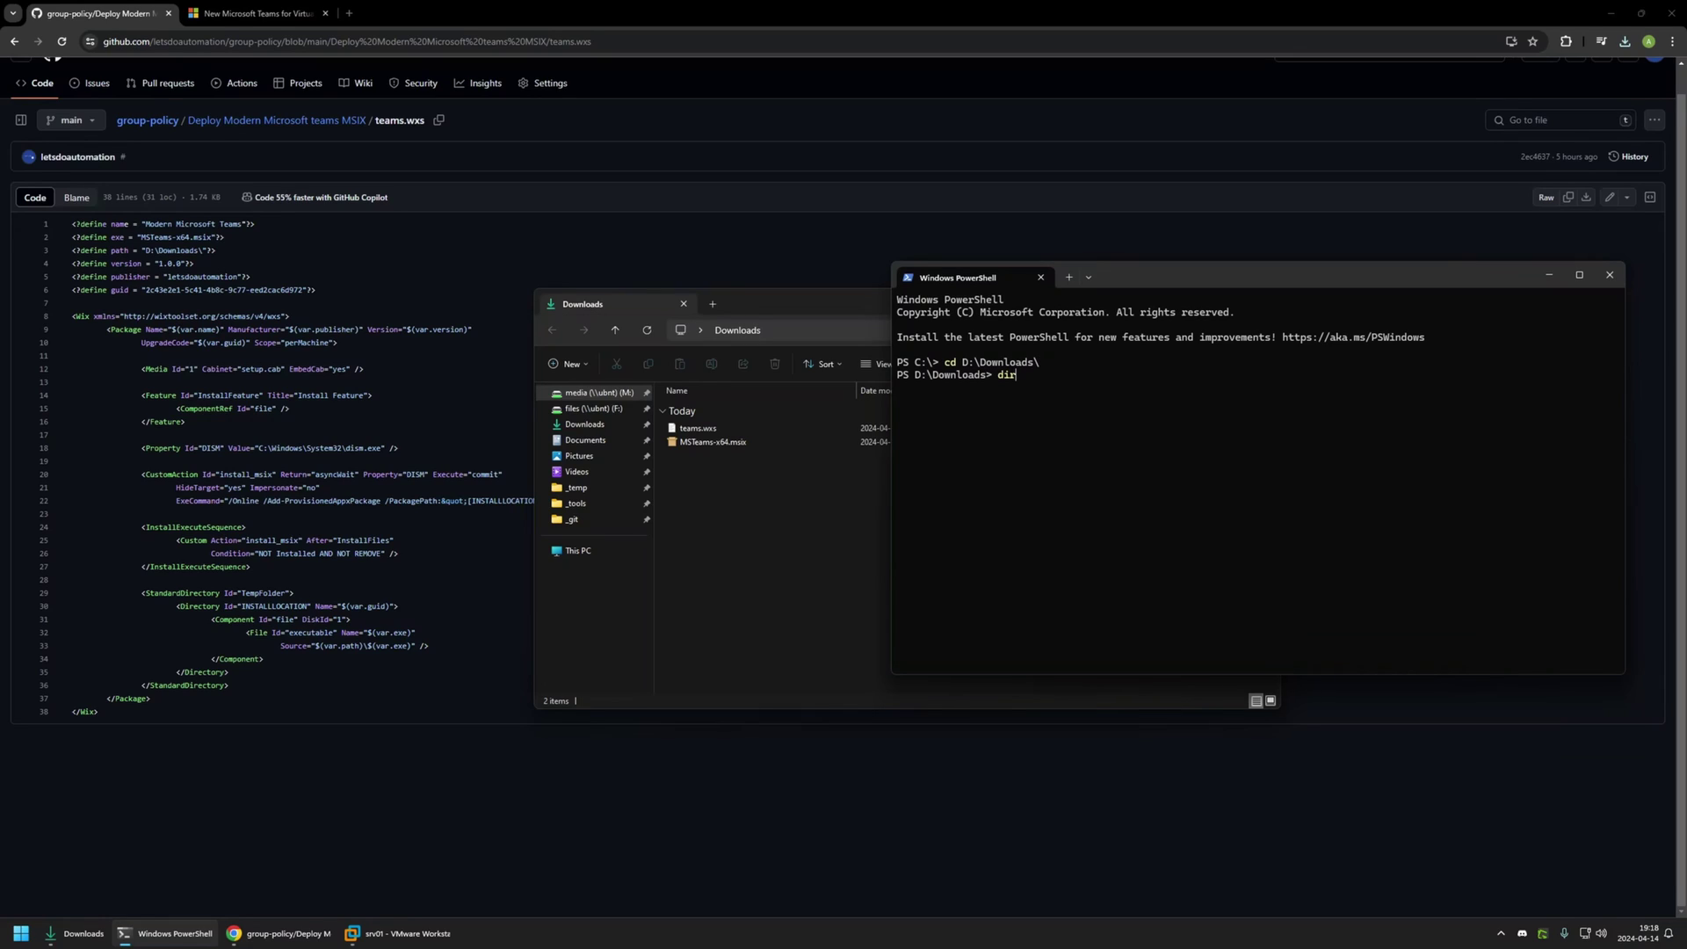
{"action": "key", "text": "Return"}
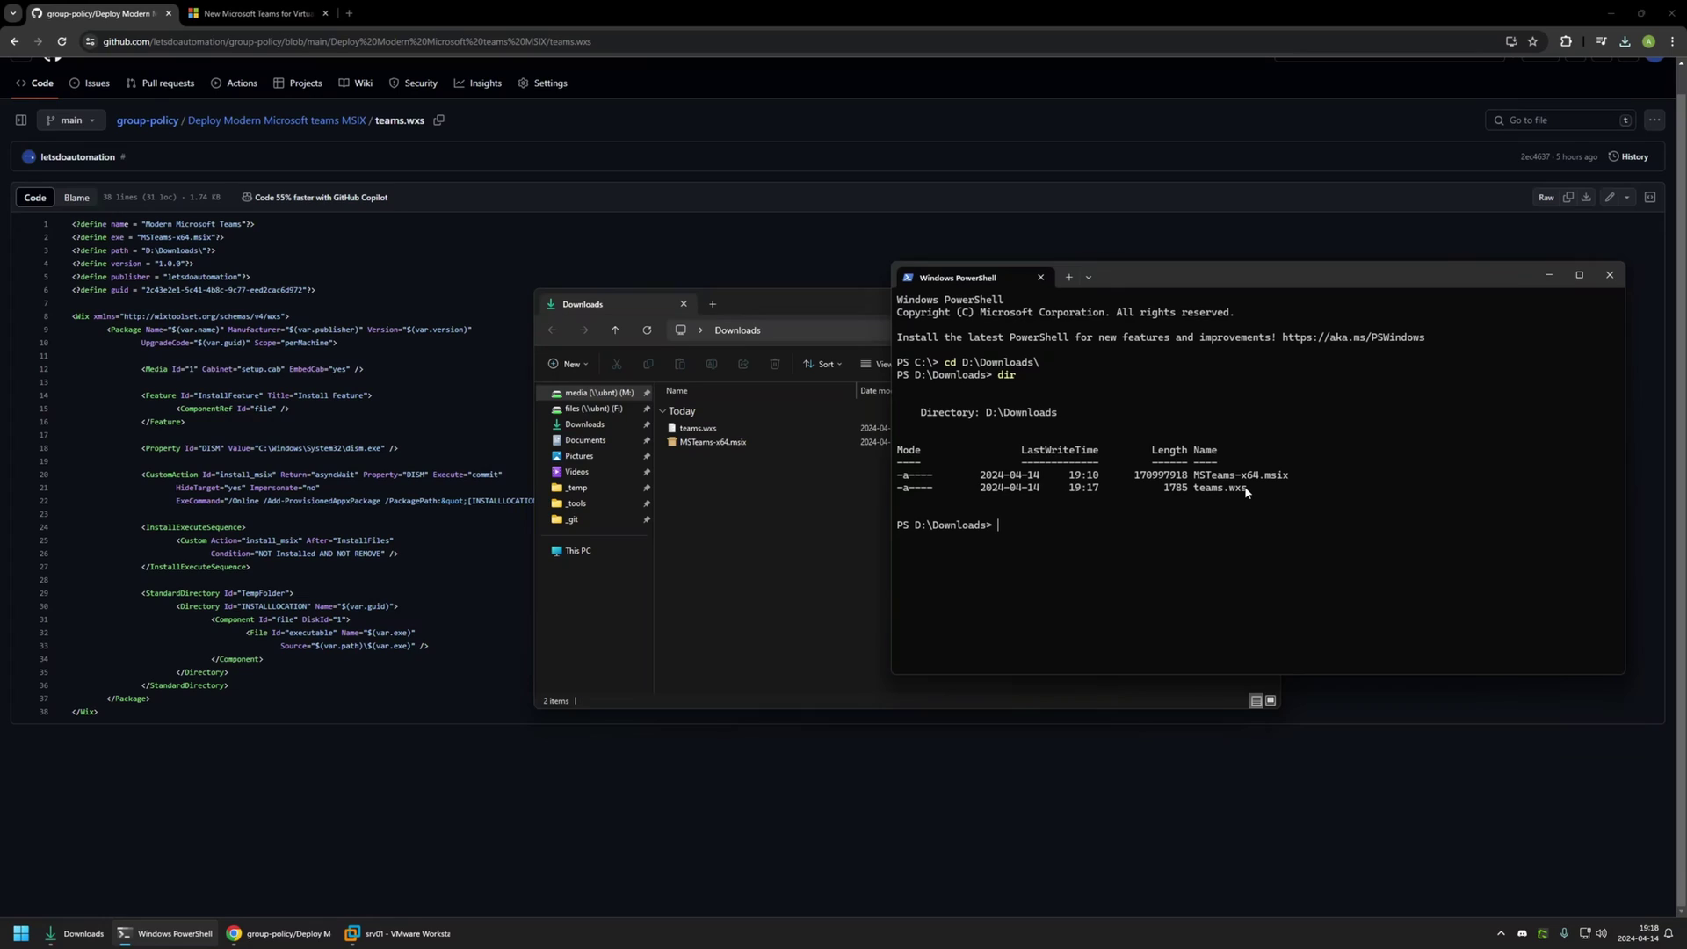
{"action": "type", "text": "wix build tem"}
{"action": "key", "text": "Tab"}
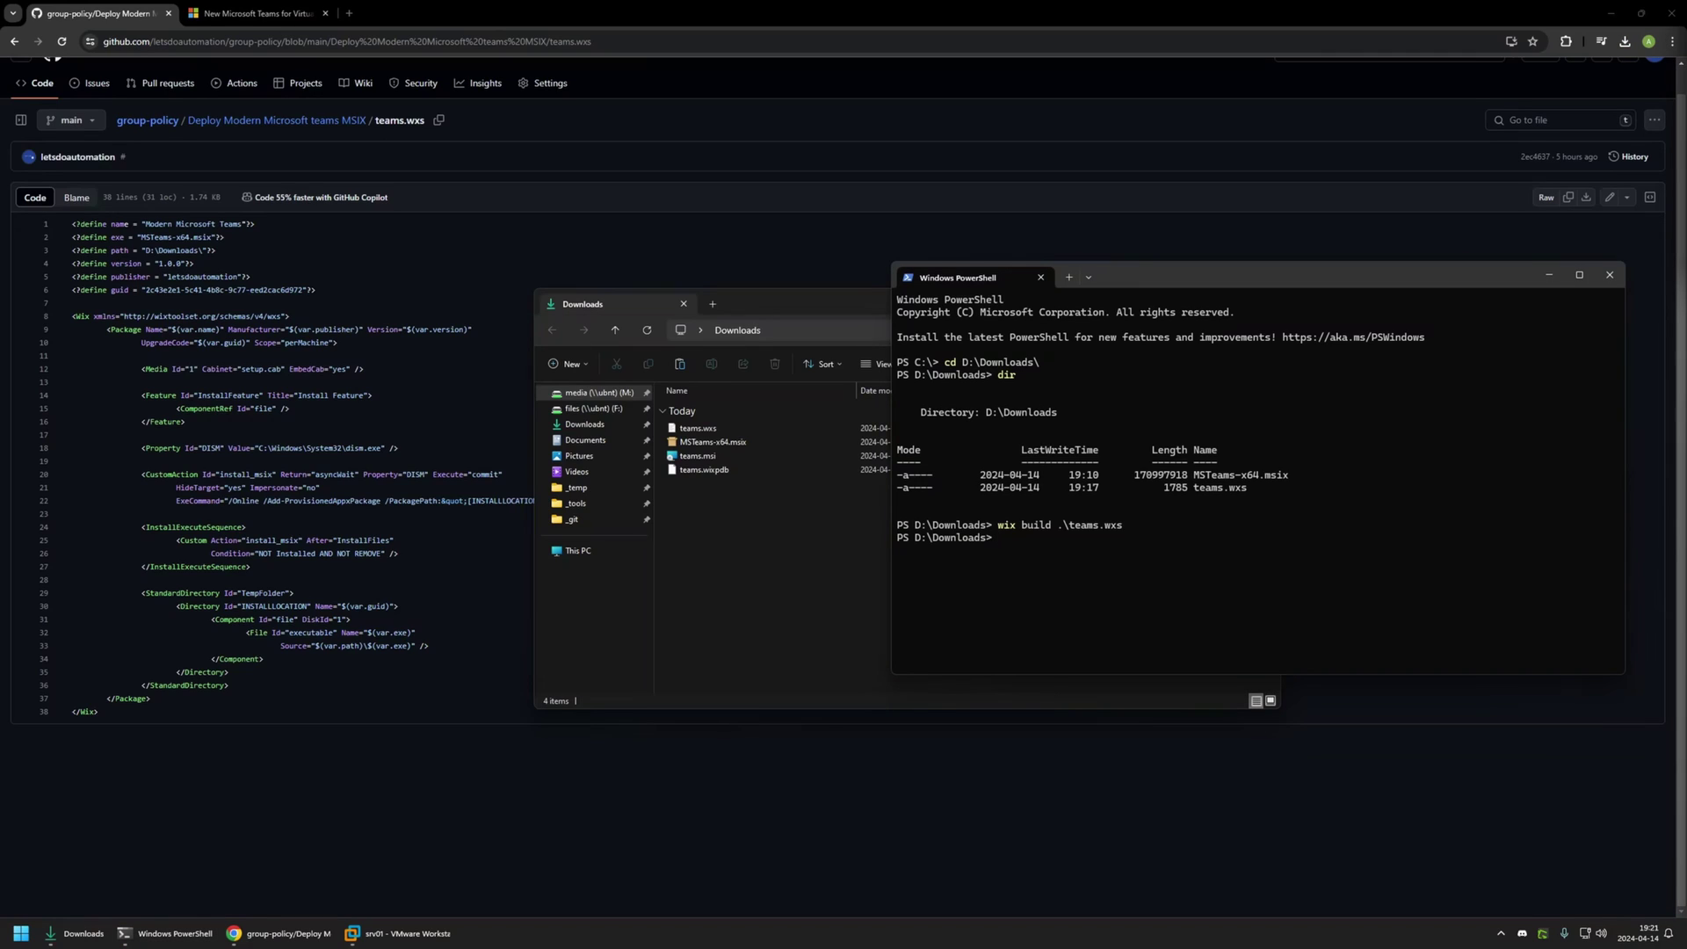
- Copy the built teams.msi from Downloads and switch to the srv01 virtual machine
{"action": "left_click", "coordinate": [791, 483]}
{"action": "left_click", "coordinate": [720, 457]}
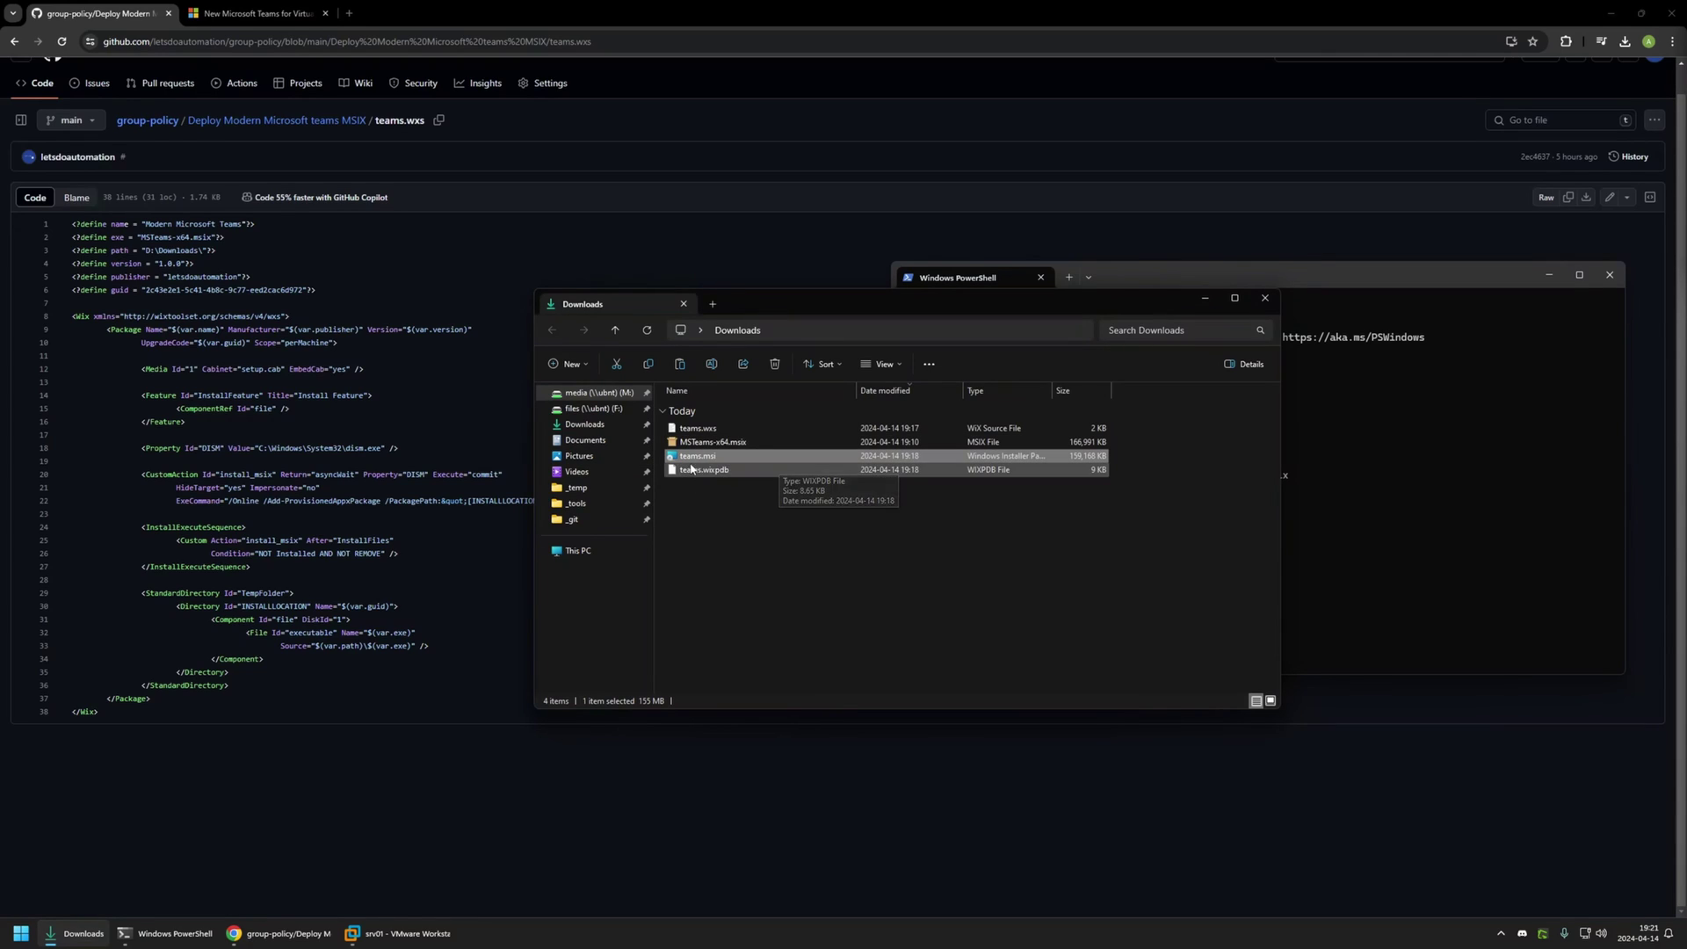
{"action": "right_click", "coordinate": [698, 465]}
{"action": "left_click", "coordinate": [747, 543]}
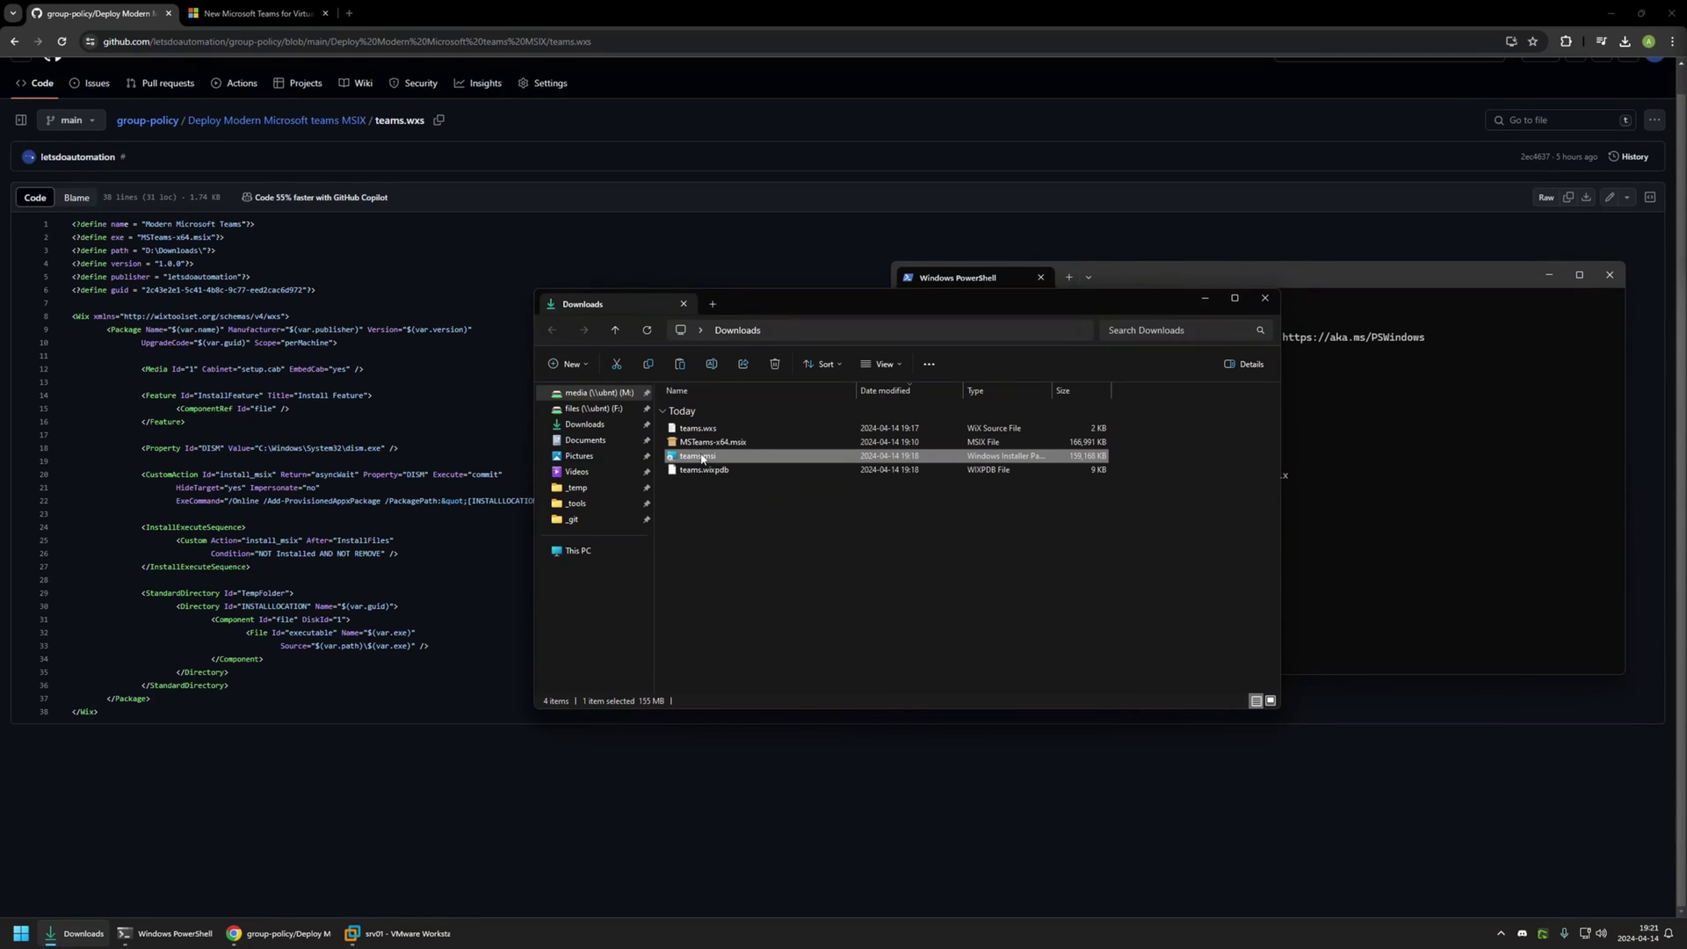
{"action": "left_click", "coordinate": [747, 691]}
{"action": "left_click", "coordinate": [399, 933]}
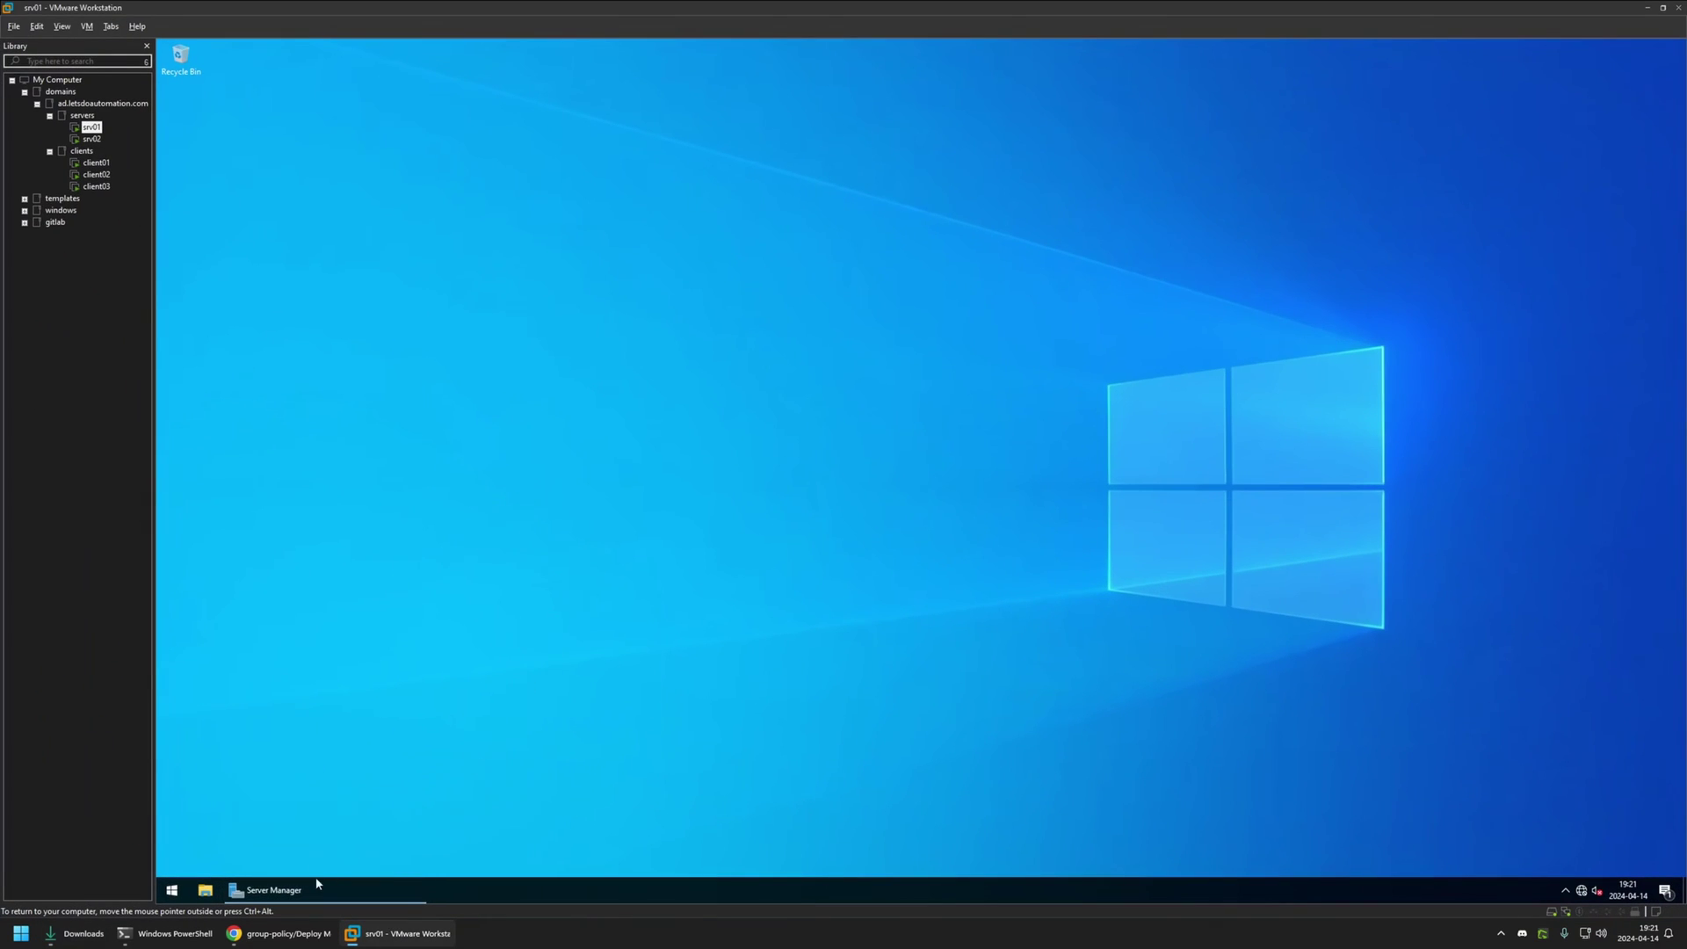
- Open File Explorer in the VM and browse to \\srv02
{"action": "left_click", "coordinate": [318, 884]}
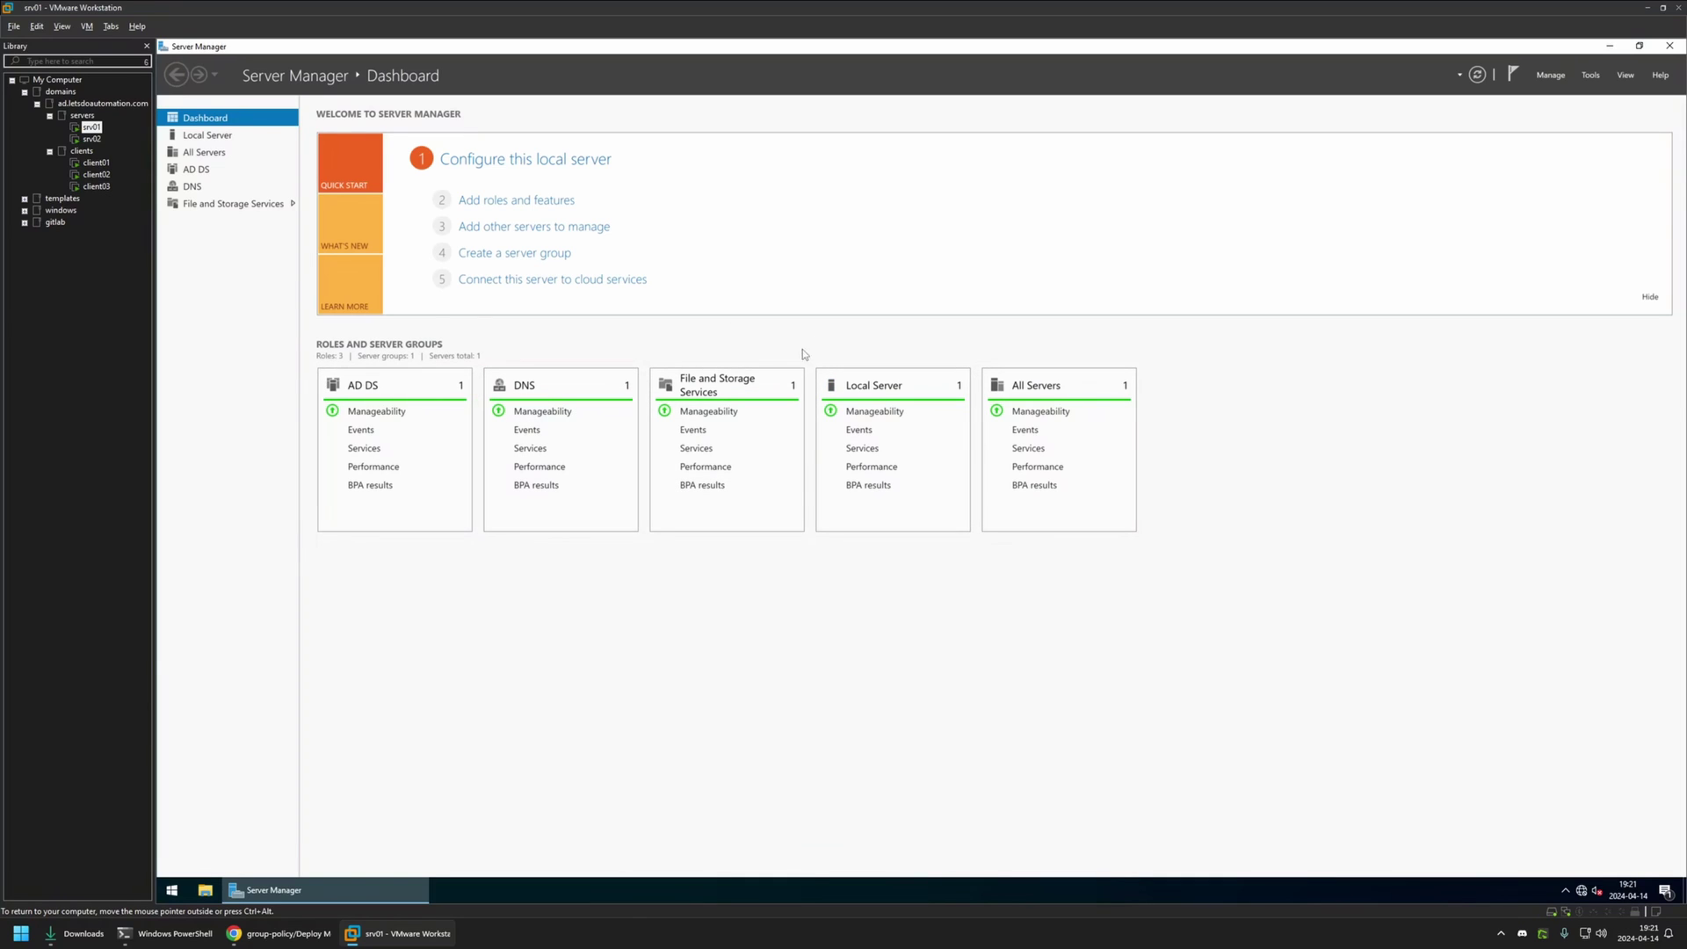
{"action": "left_click", "coordinate": [352, 889]}
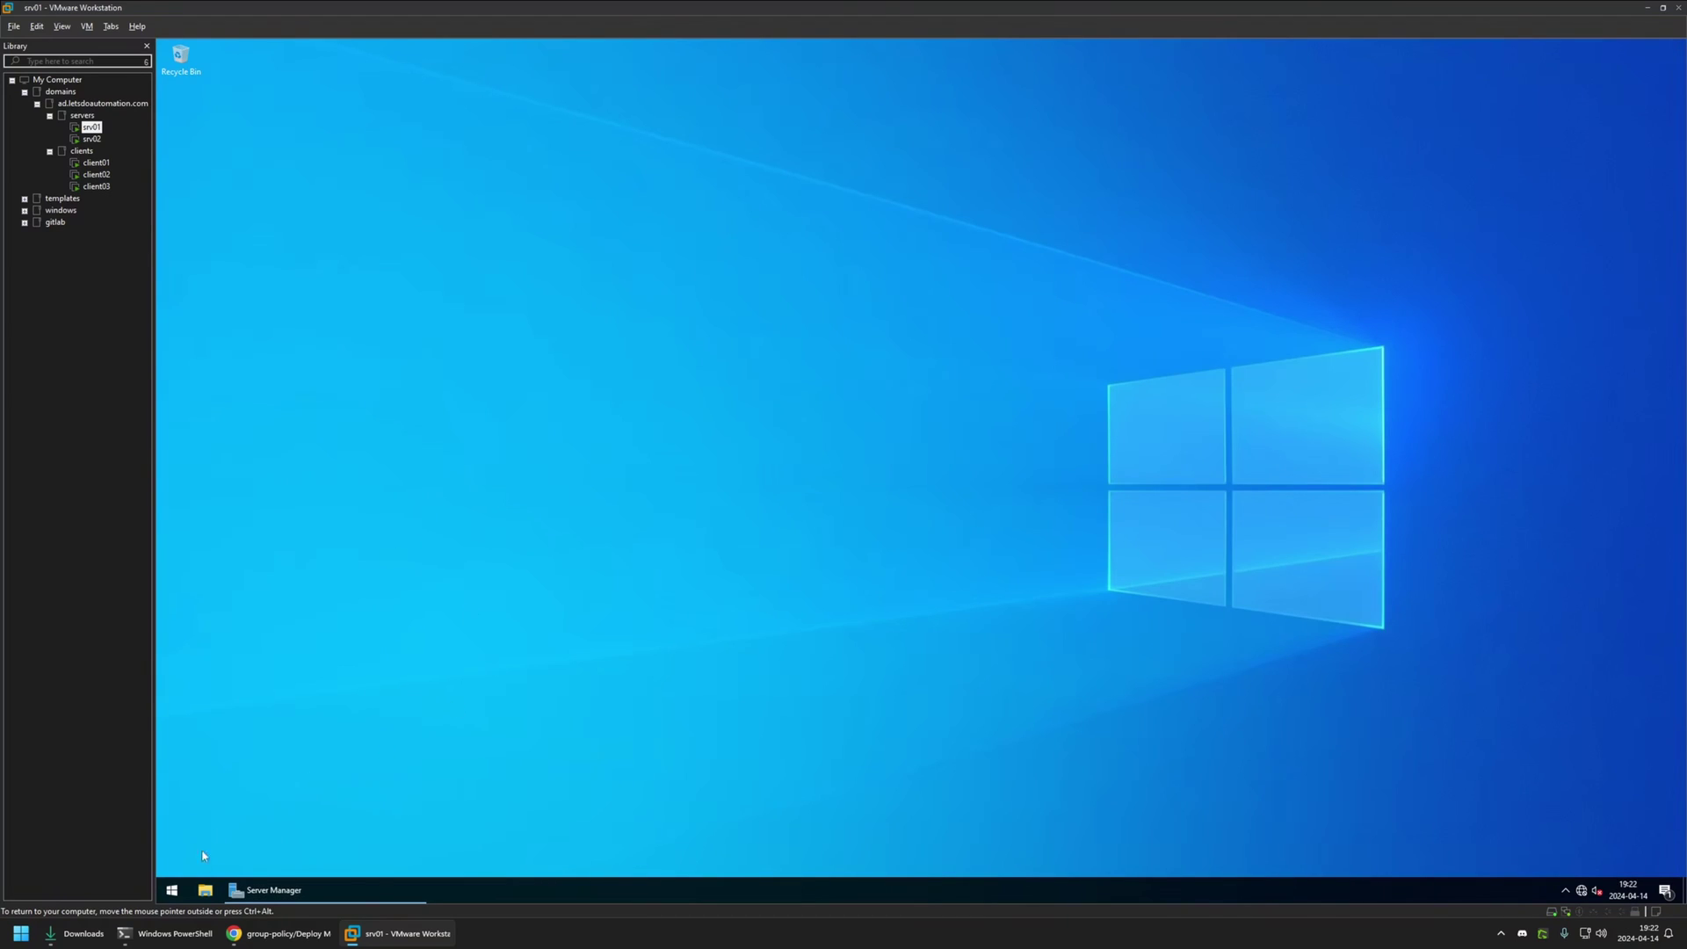
{"action": "left_click", "coordinate": [215, 883]}
{"action": "left_click", "coordinate": [764, 304]}
{"action": "type", "text": "\\\\sr"}
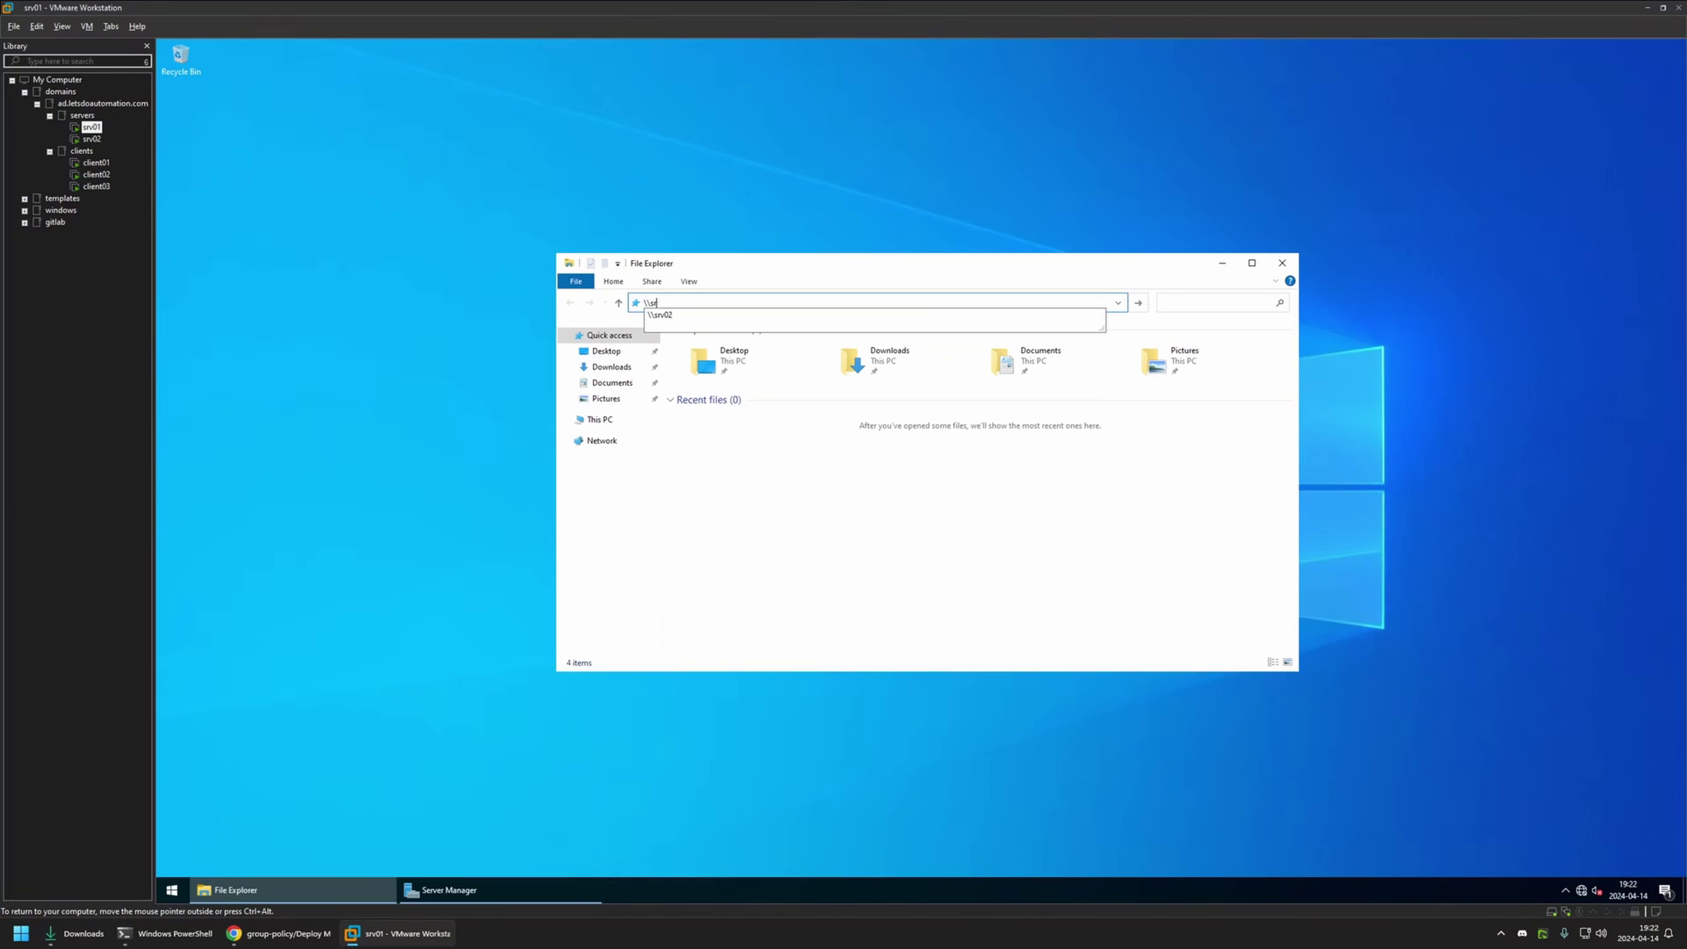
{"action": "type", "text": "v02"}
{"action": "key", "text": "Return"}
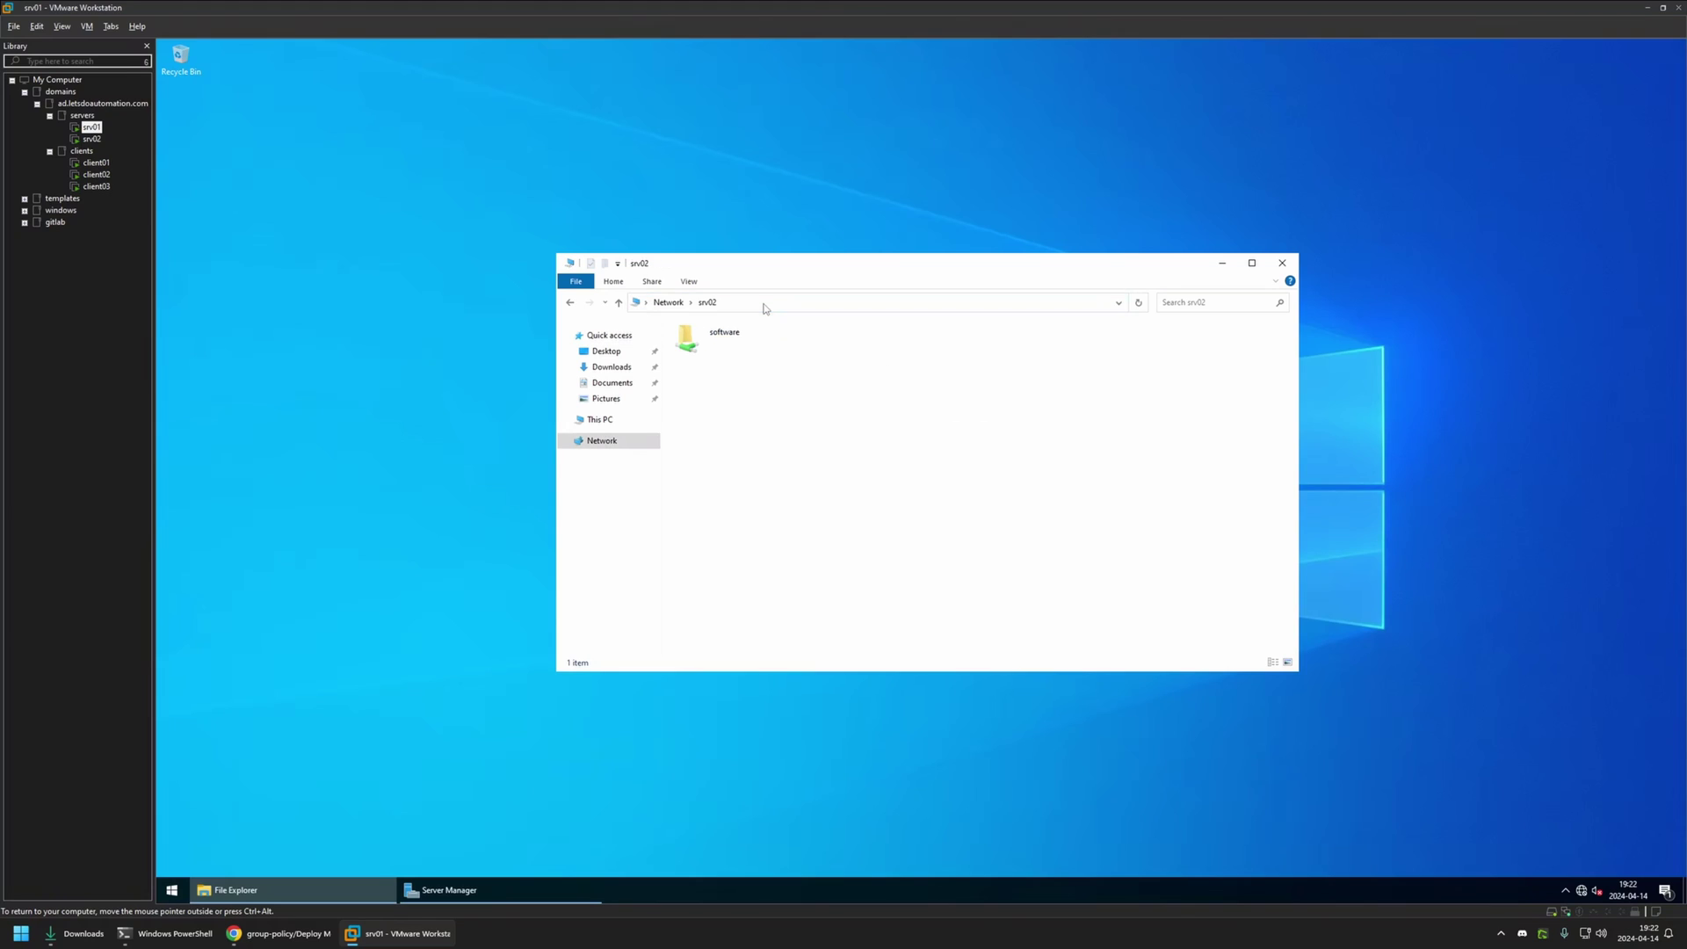
- Create a folder named teams inside the software share
{"action": "double_click", "coordinate": [681, 336]}
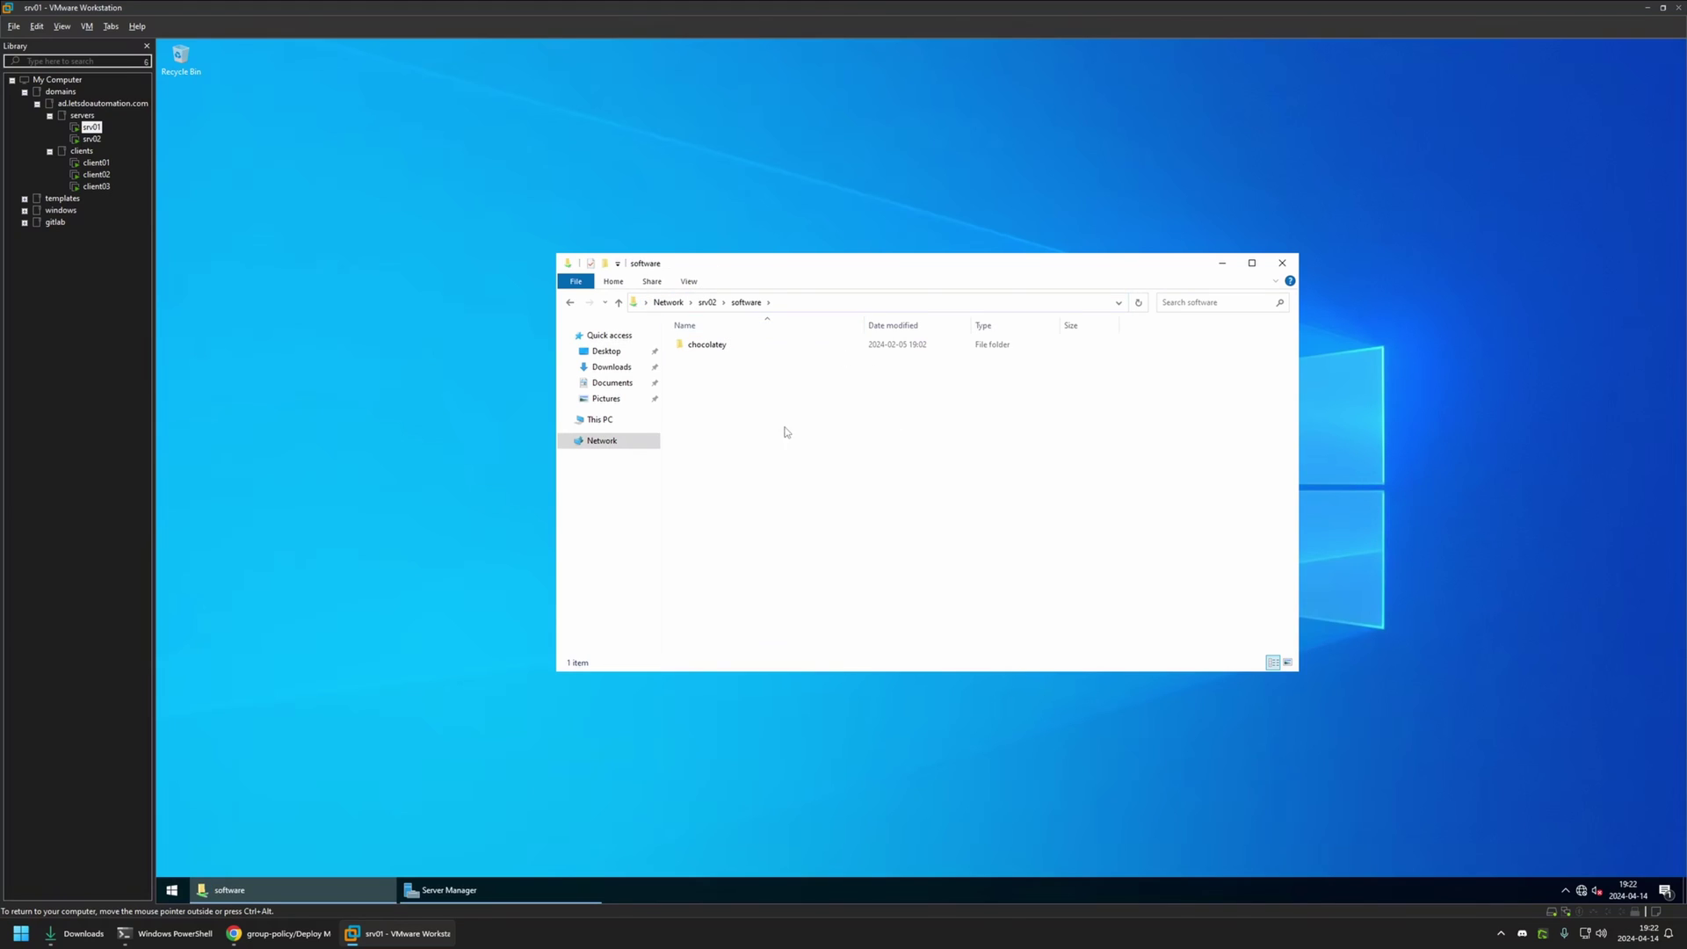
{"action": "right_click", "coordinate": [712, 382]}
{"action": "mouse_move", "coordinate": [760, 511]}
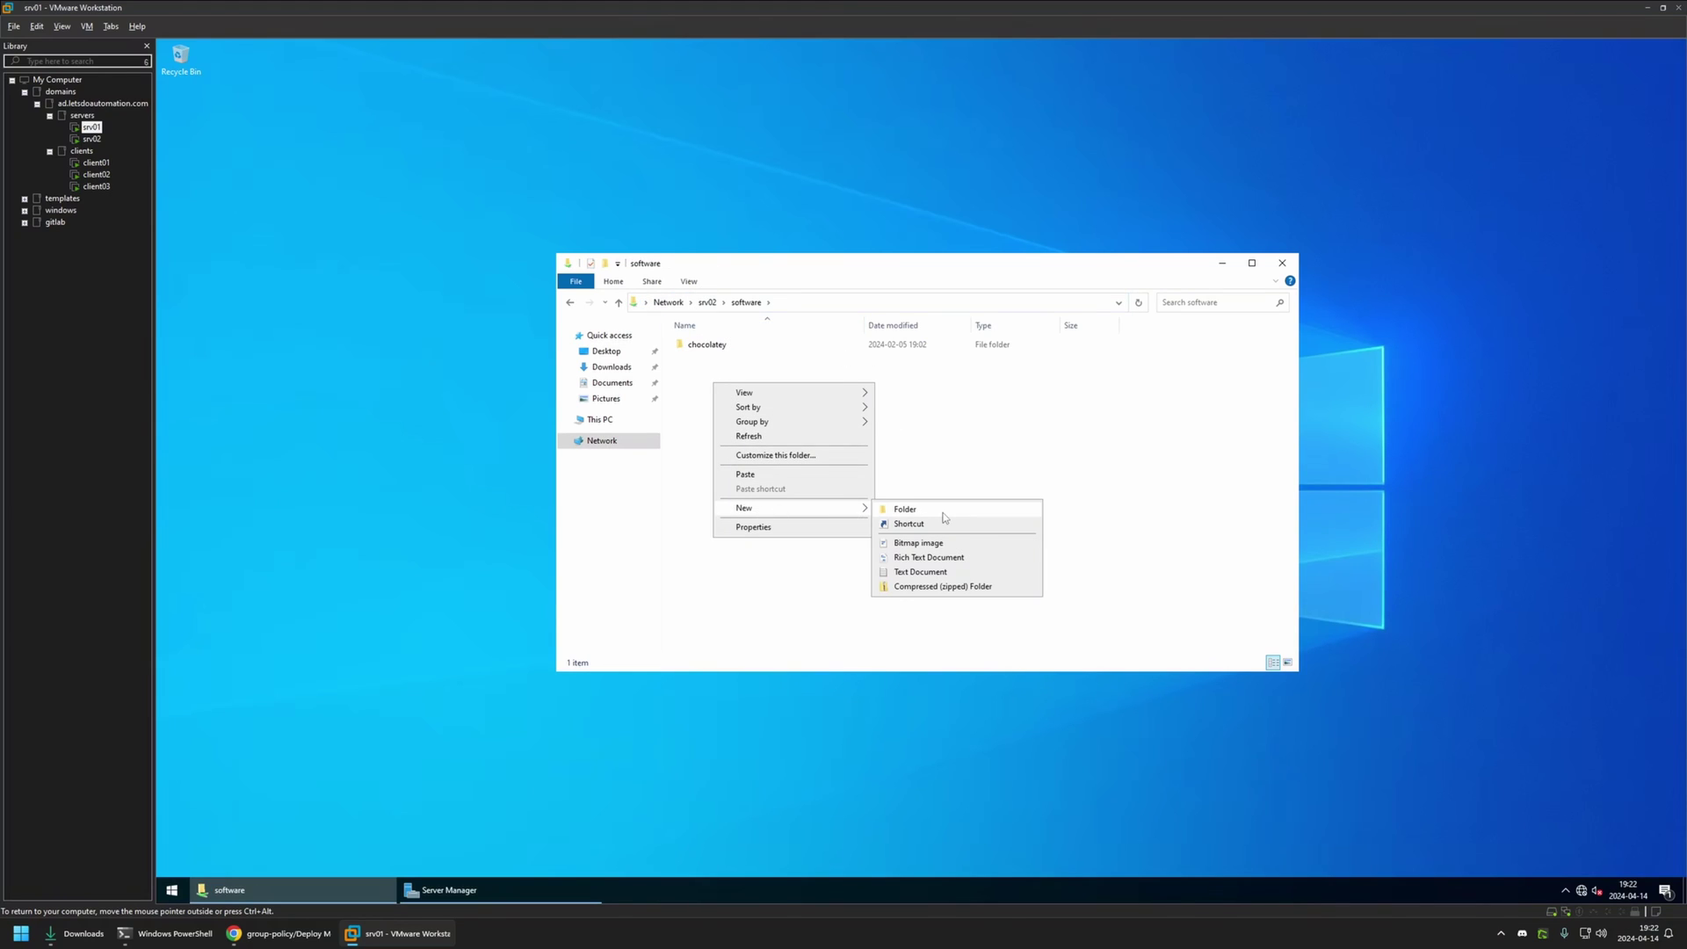
{"action": "left_click", "coordinate": [942, 515]}
{"action": "type", "text": "teams"}
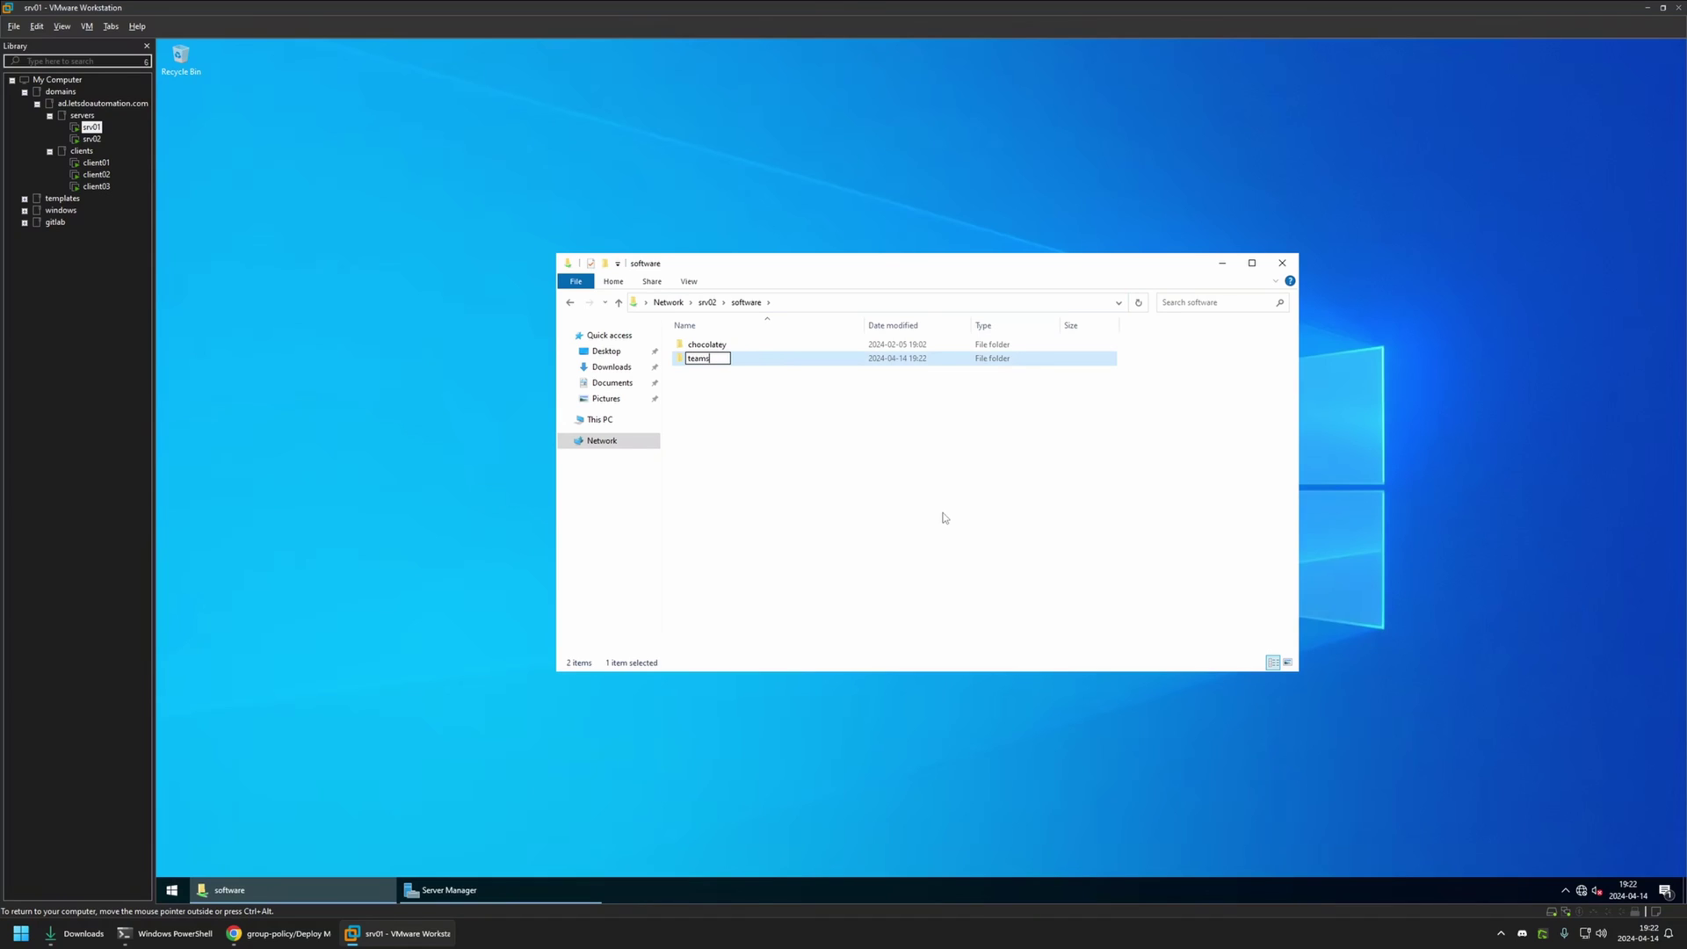
{"action": "key", "text": "Return"}
{"action": "key", "text": "Return"}
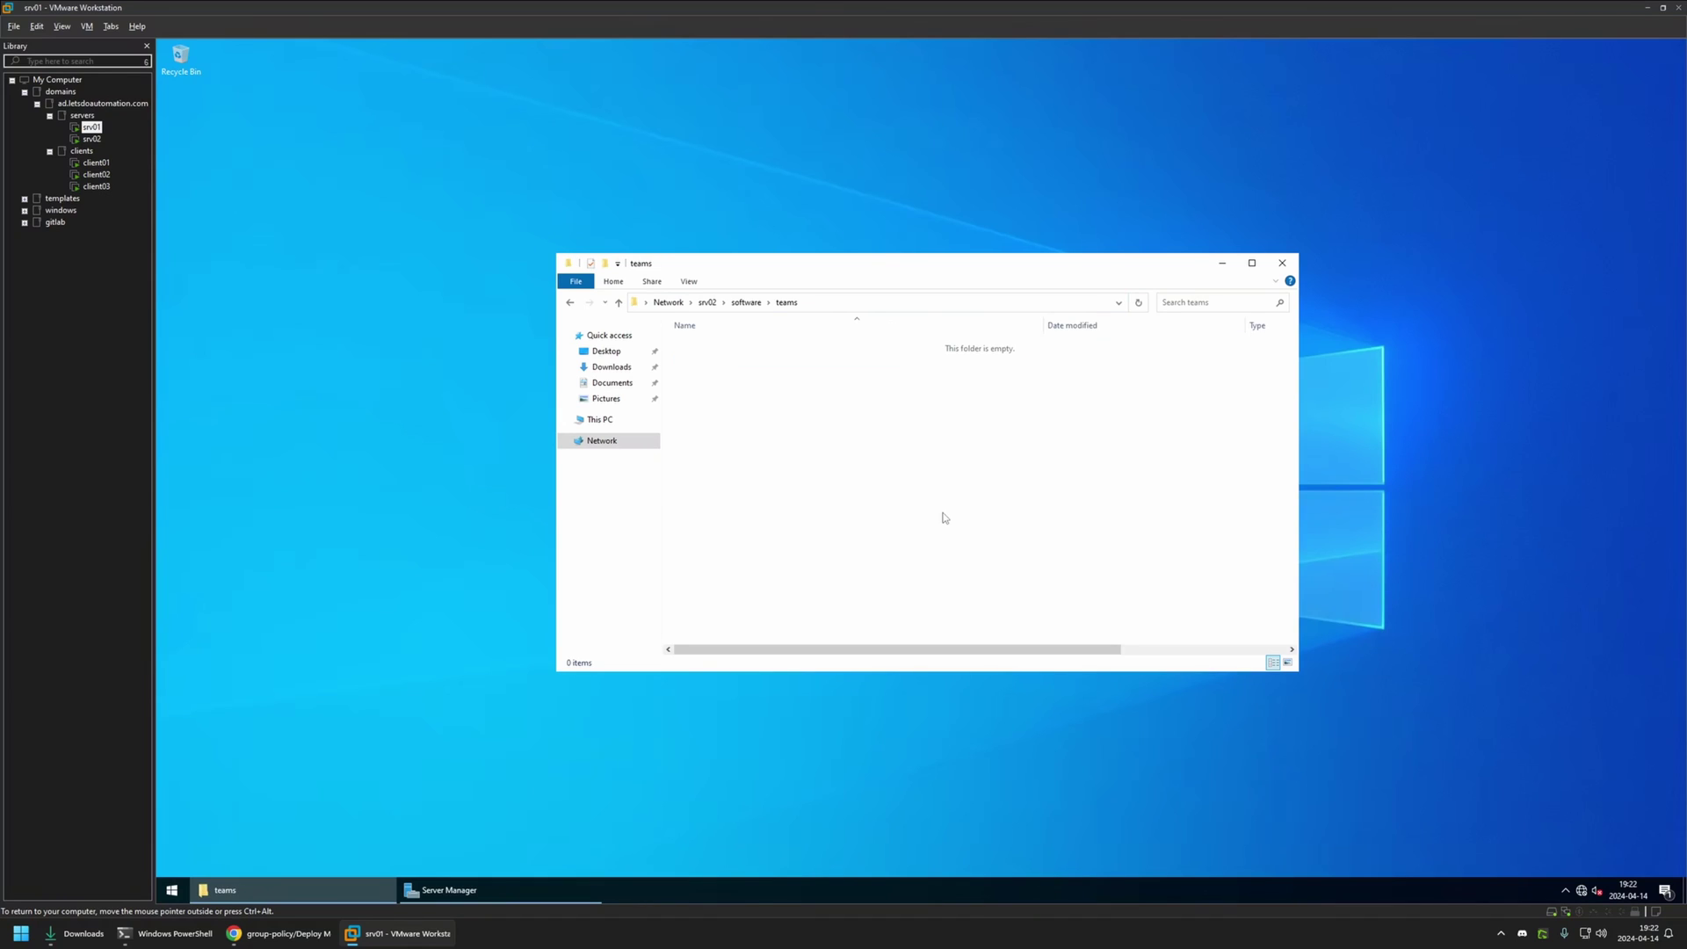
- Paste teams.msi into the new teams folder and bring up its properties
{"action": "right_click", "coordinate": [713, 356]}
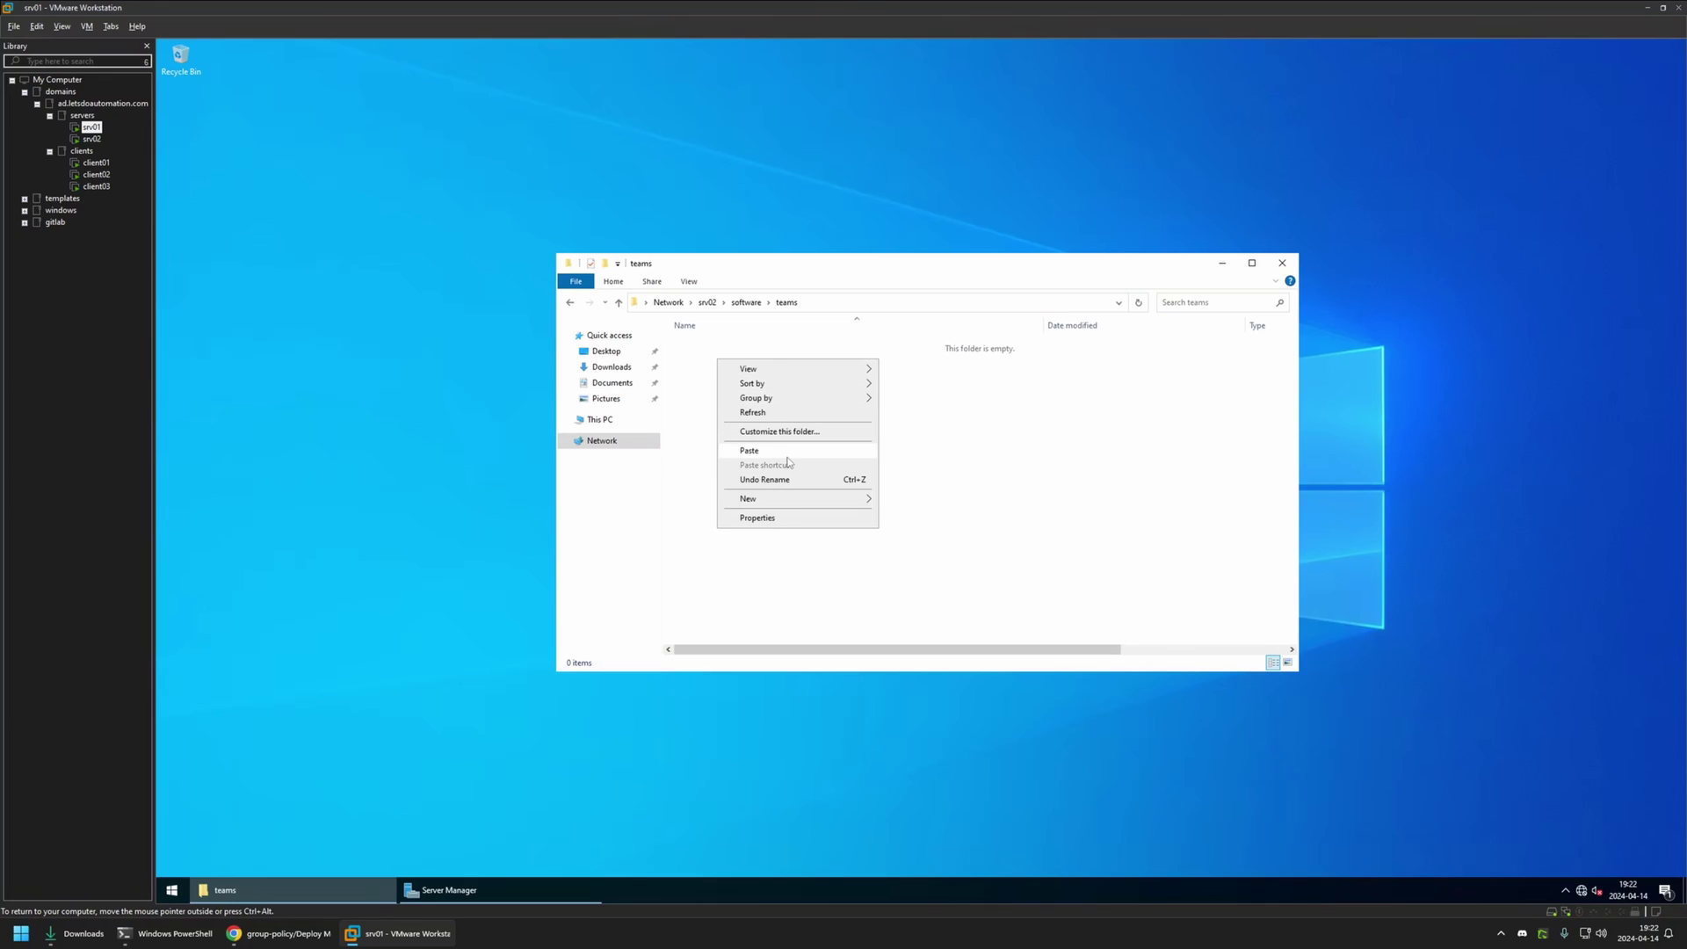
{"action": "left_click", "coordinate": [729, 444]}
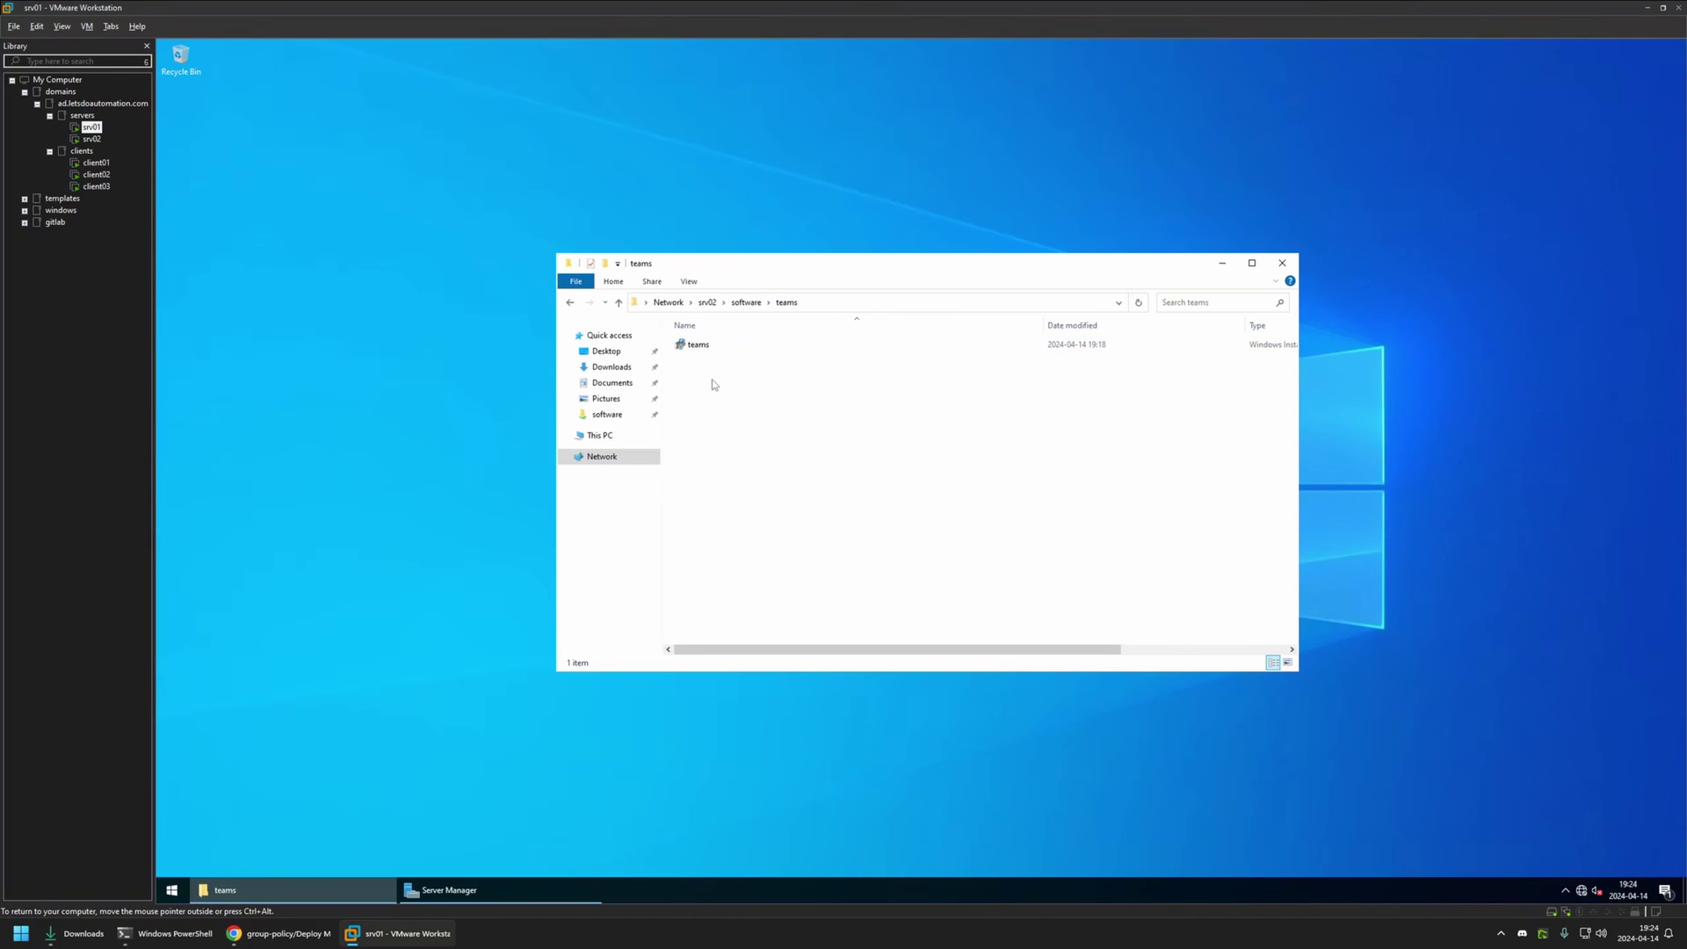
{"action": "right_click", "coordinate": [708, 366]}
{"action": "left_click", "coordinate": [765, 524]}
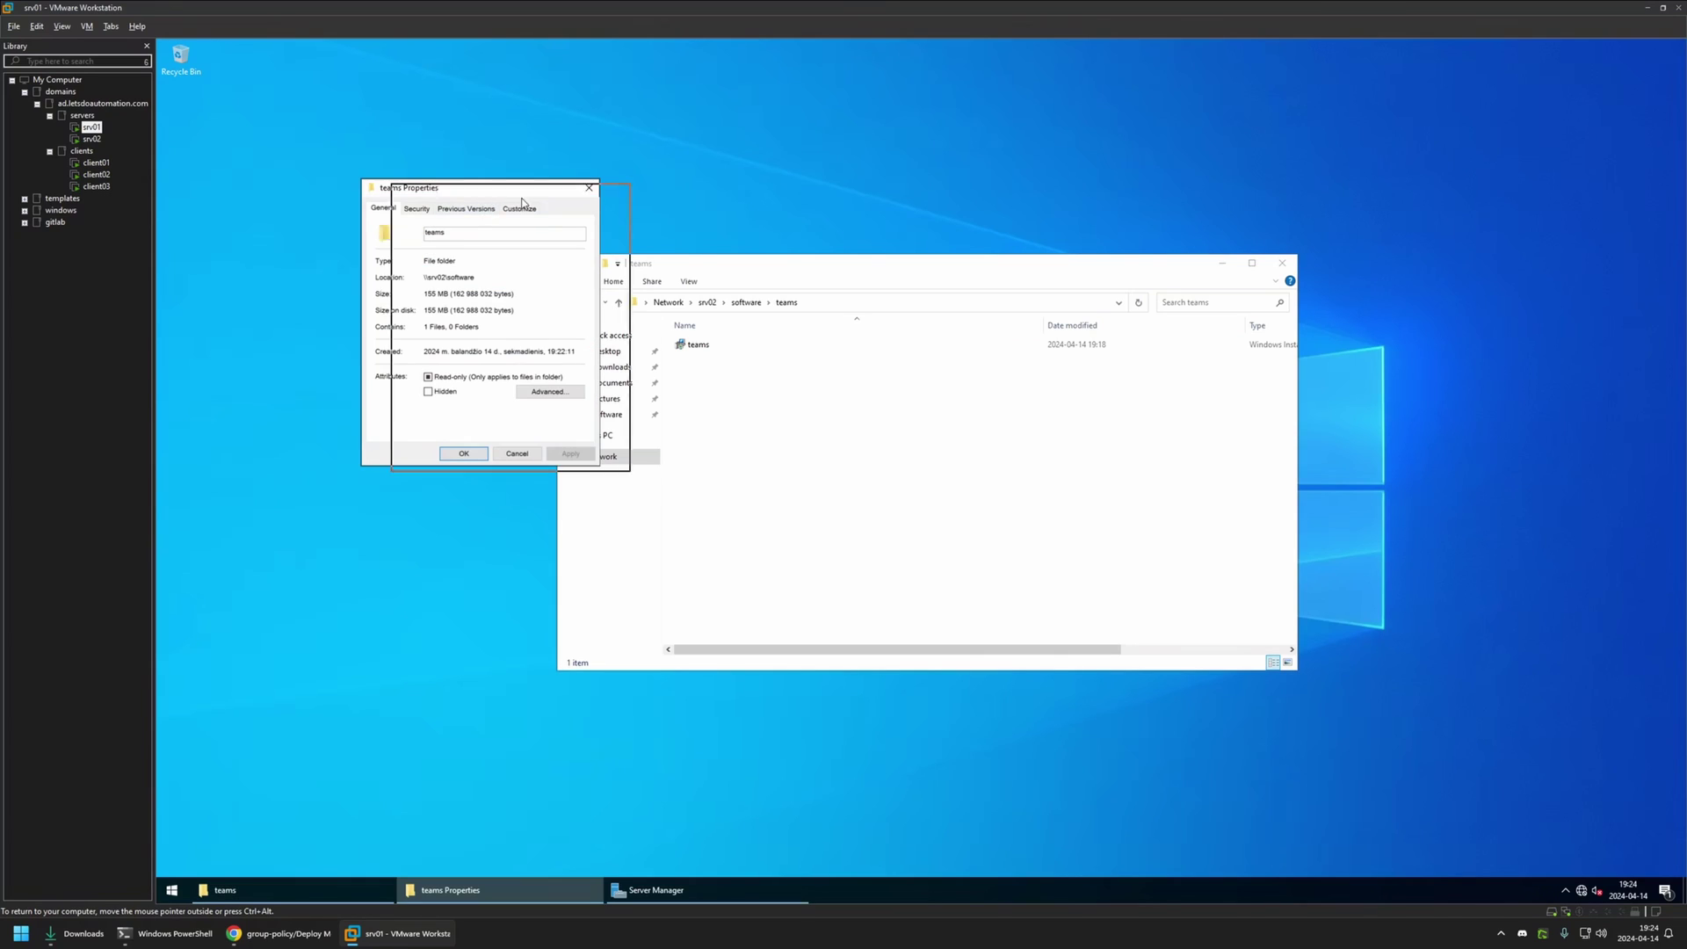
{"action": "left_click_drag", "start_coordinate": [475, 187], "coordinate": [747, 271]}
{"action": "left_click", "coordinate": [690, 293]}
{"action": "left_click", "coordinate": [706, 353]}
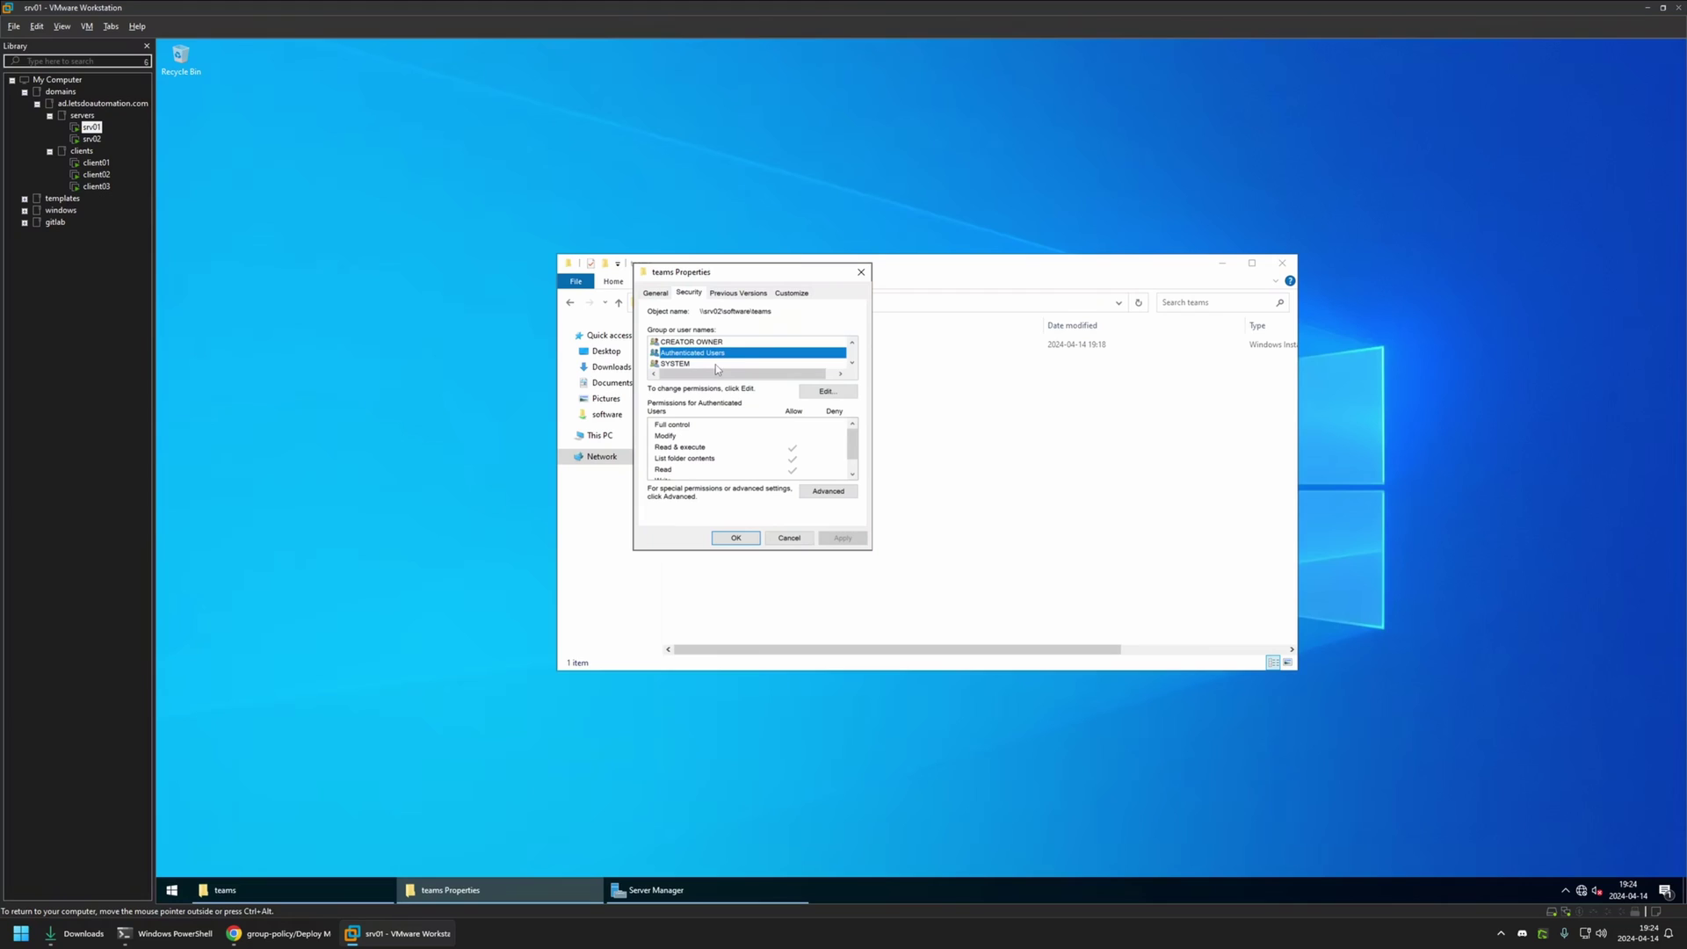
{"action": "left_click", "coordinate": [861, 272]}
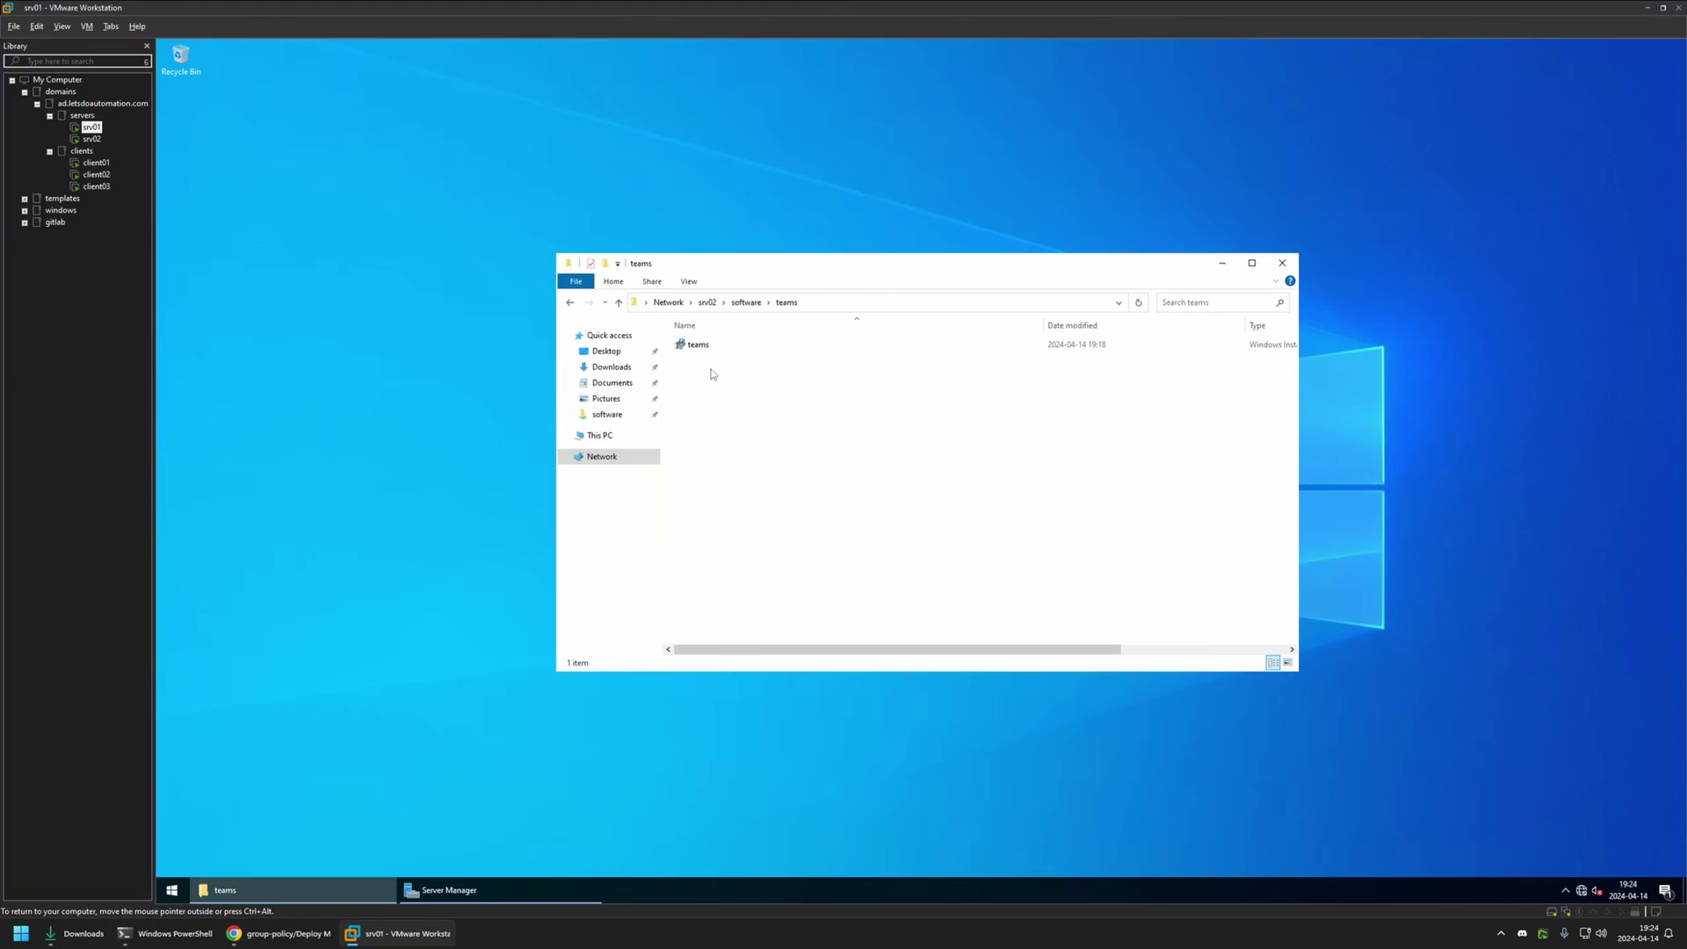
- Launch Group Policy Management from Server Manager's Tools menu
{"action": "left_click", "coordinate": [513, 890]}
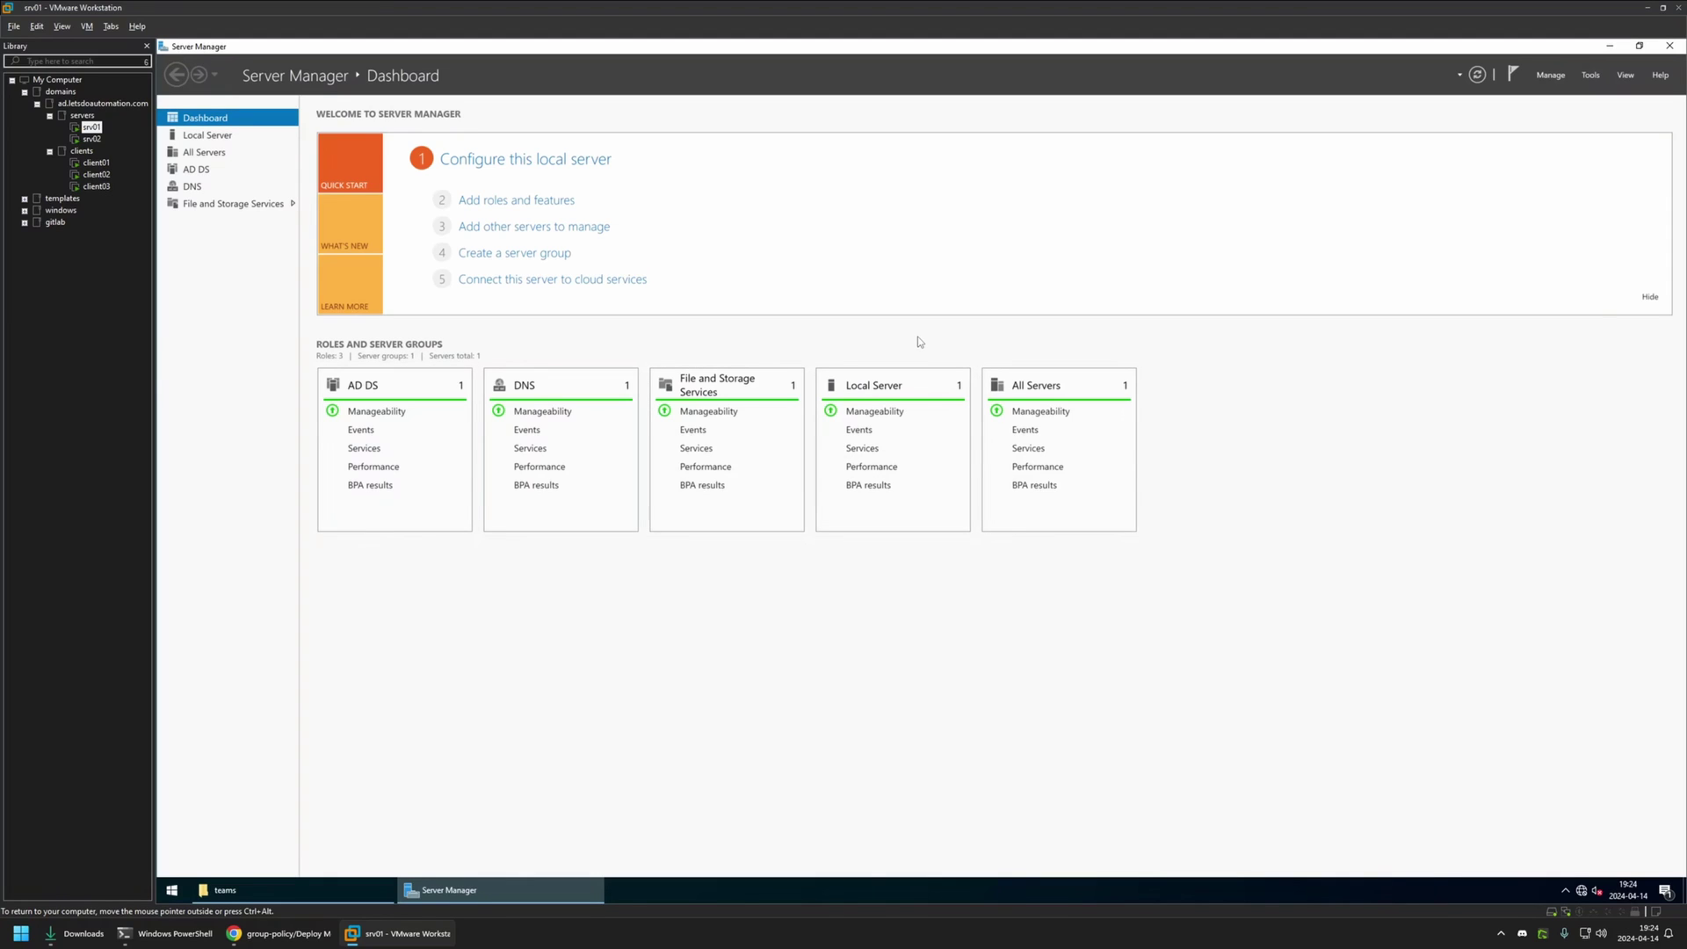
{"action": "left_click", "coordinate": [1590, 74]}
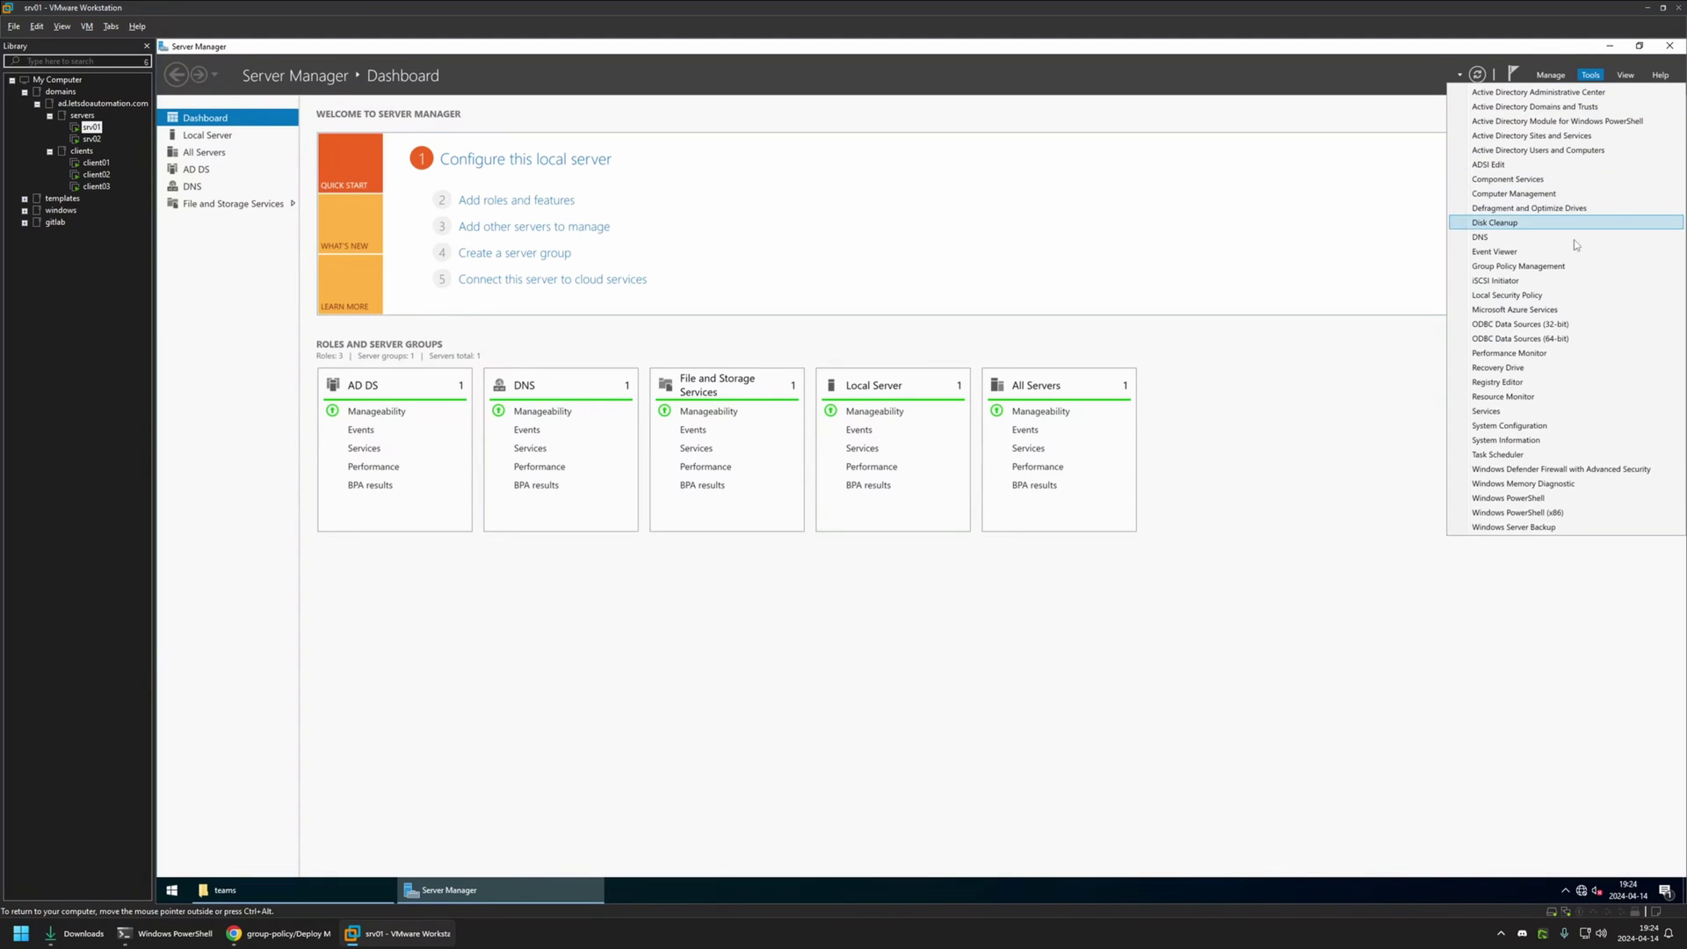
{"action": "left_click", "coordinate": [1562, 272]}
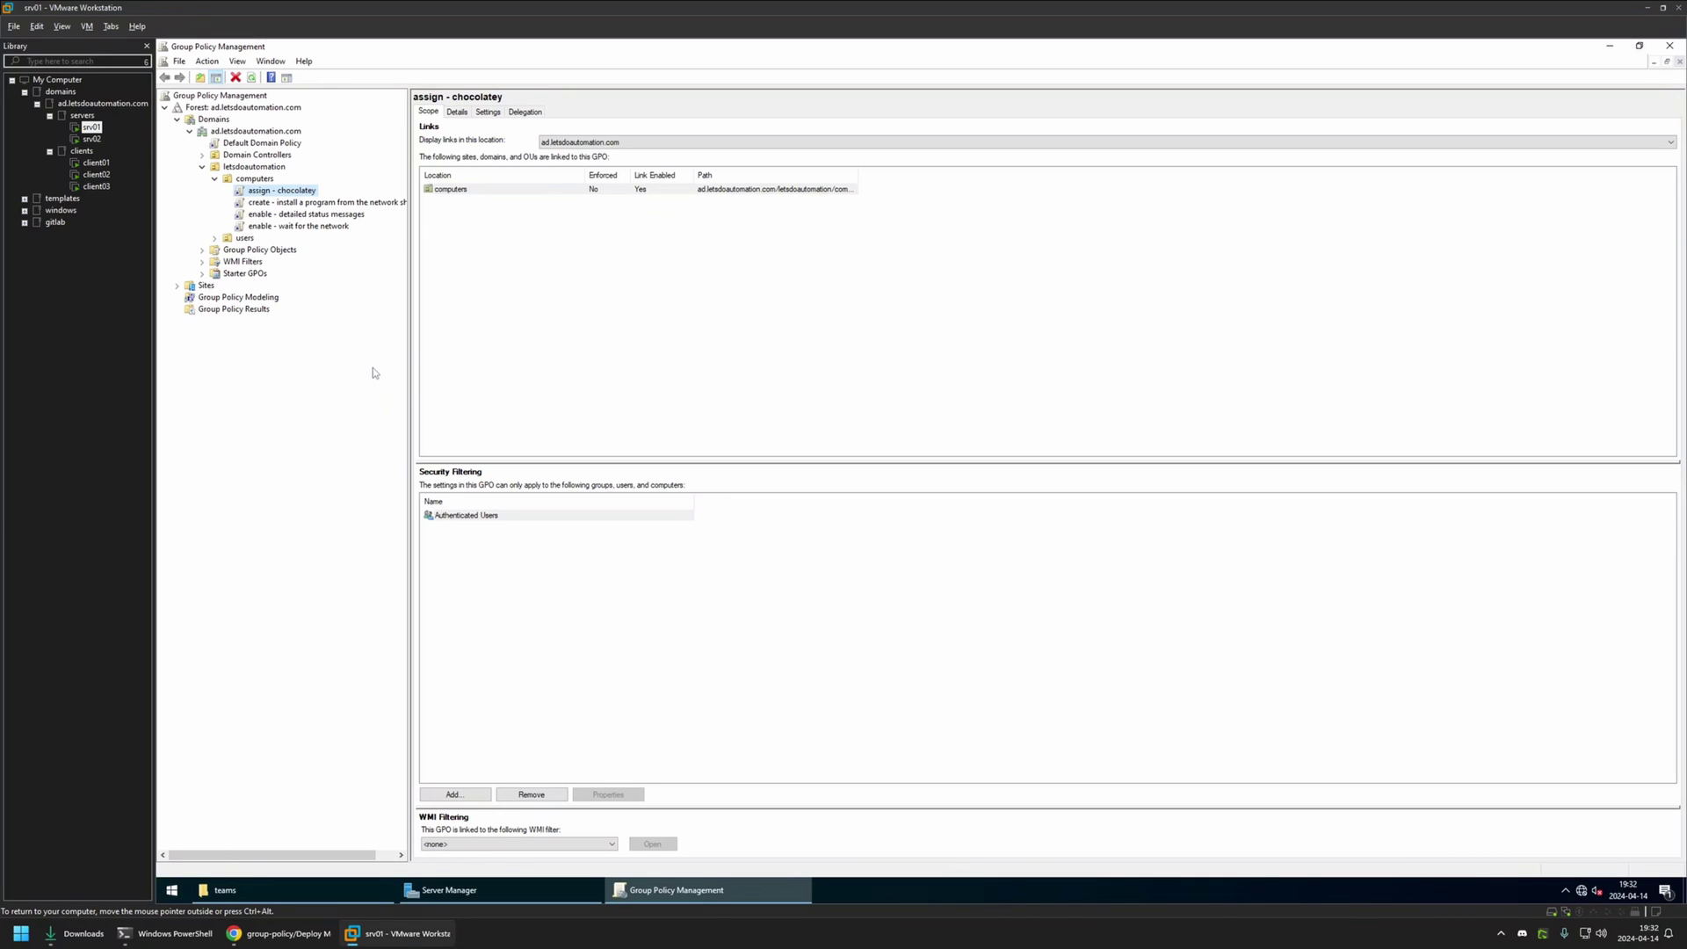
- Create a GPO named 'Assign MS Teams' under Group Policy Objects and select it
{"action": "right_click", "coordinate": [268, 253]}
{"action": "left_click", "coordinate": [284, 263]}
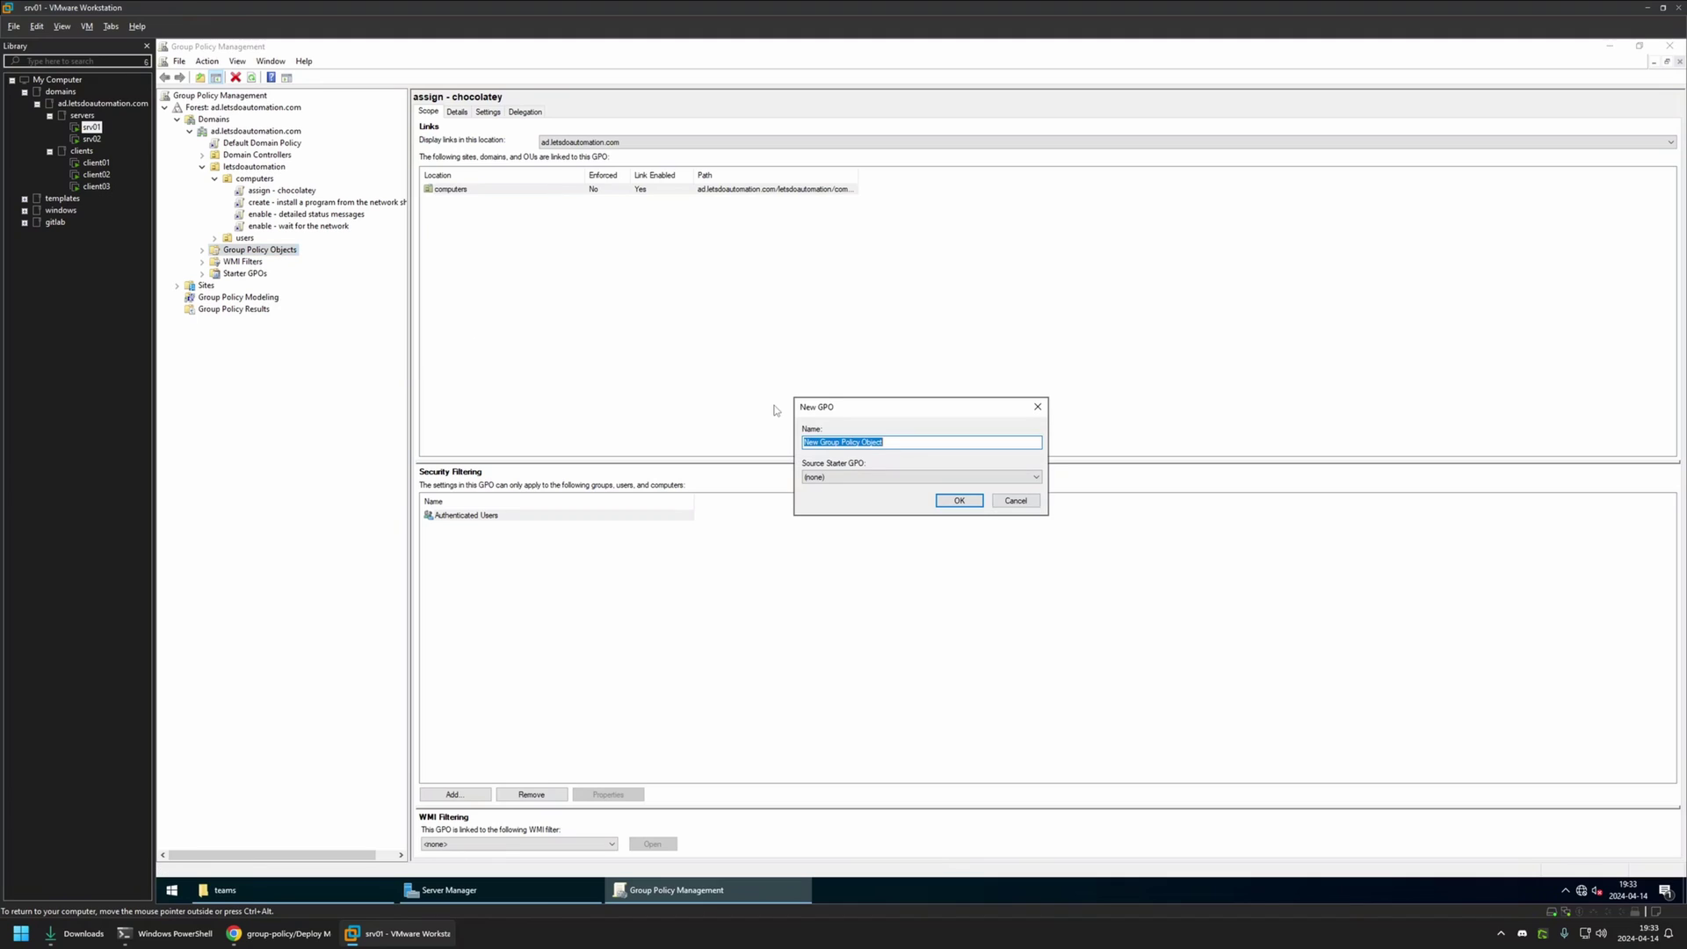
{"action": "type", "text": "Assign MS Teams"}
{"action": "key", "text": "Tab"}
{"action": "key", "text": "Tab"}
{"action": "key", "text": "Return"}
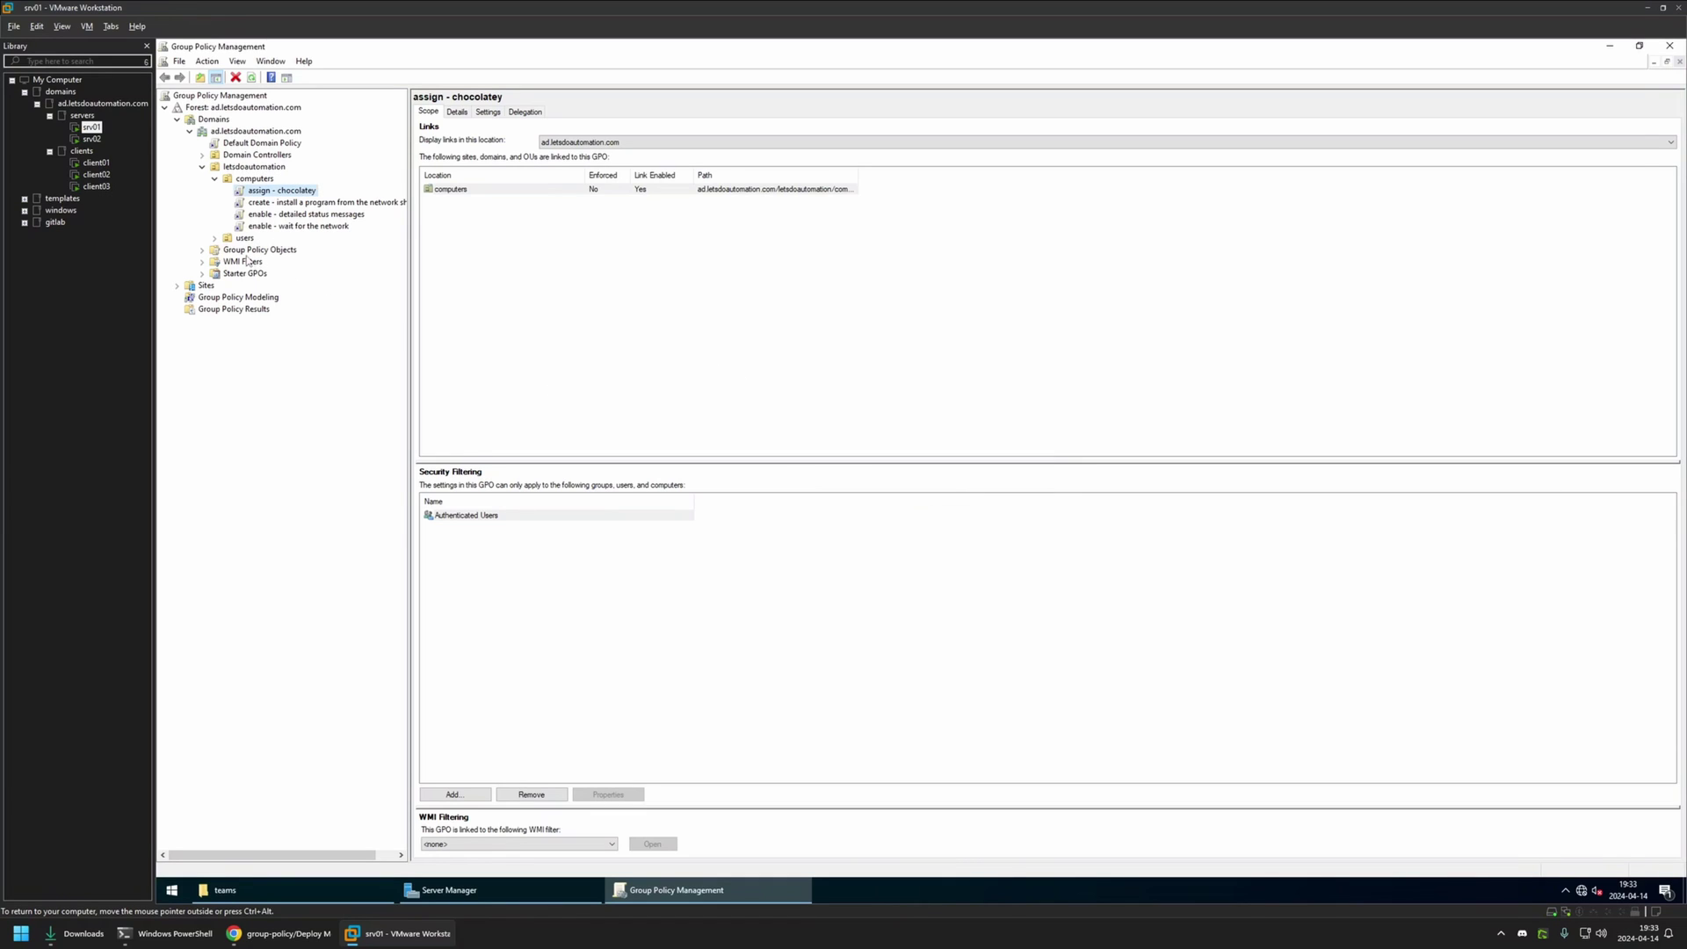
{"action": "left_click", "coordinate": [201, 250]}
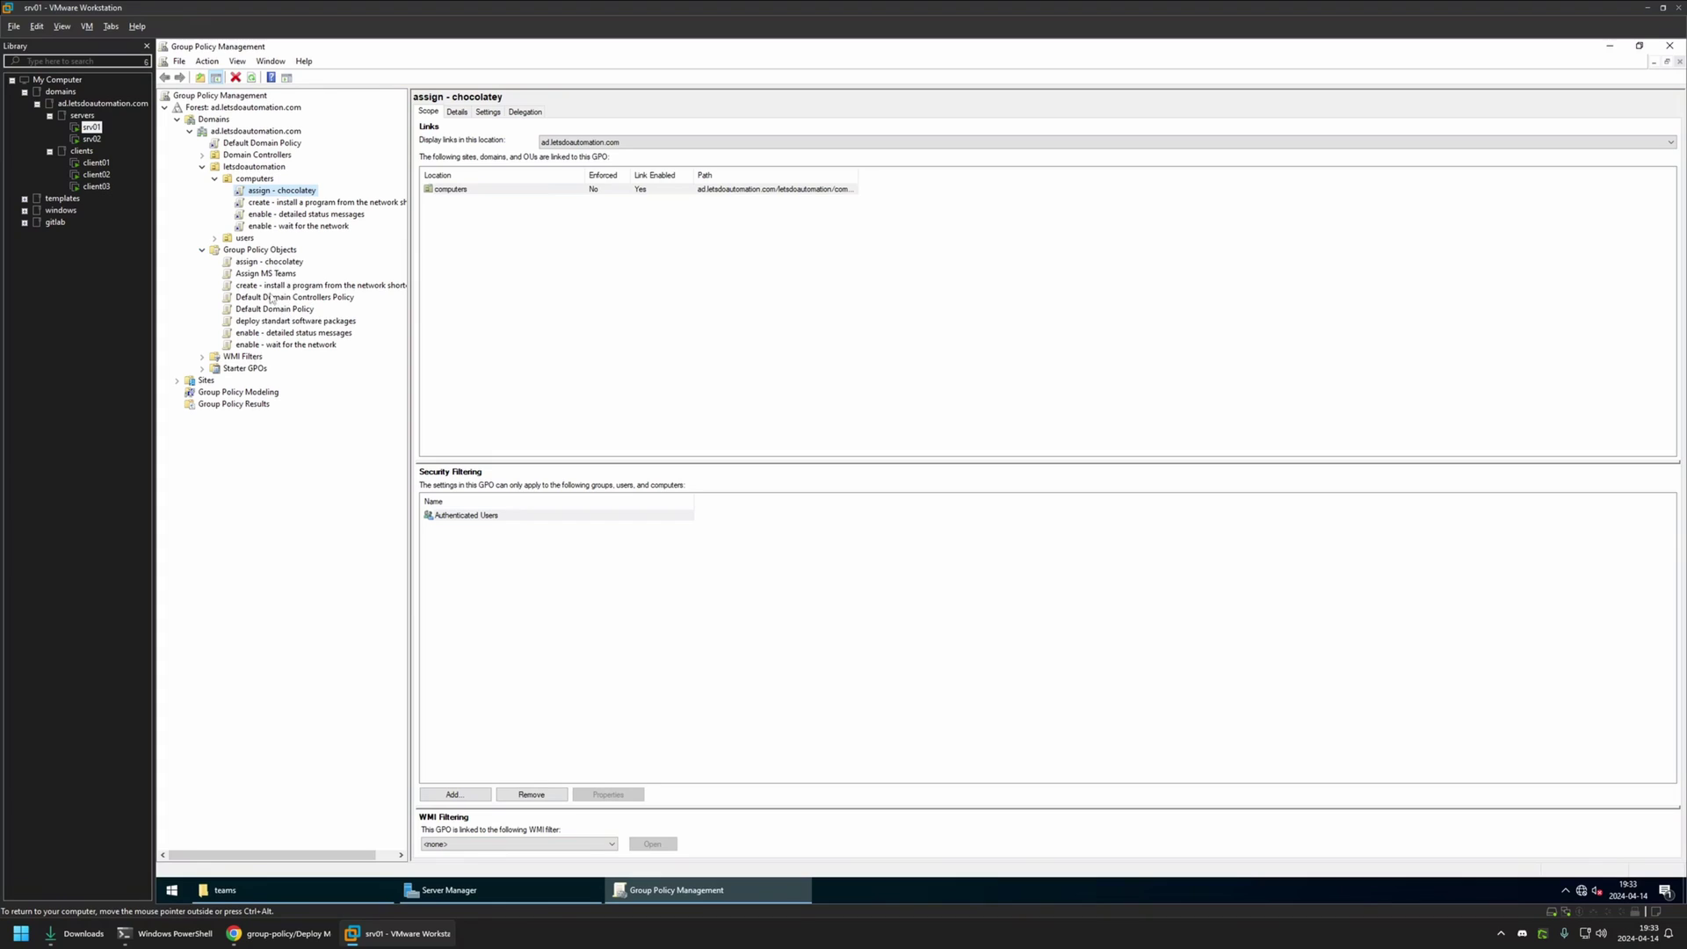
{"action": "left_click", "coordinate": [266, 275]}
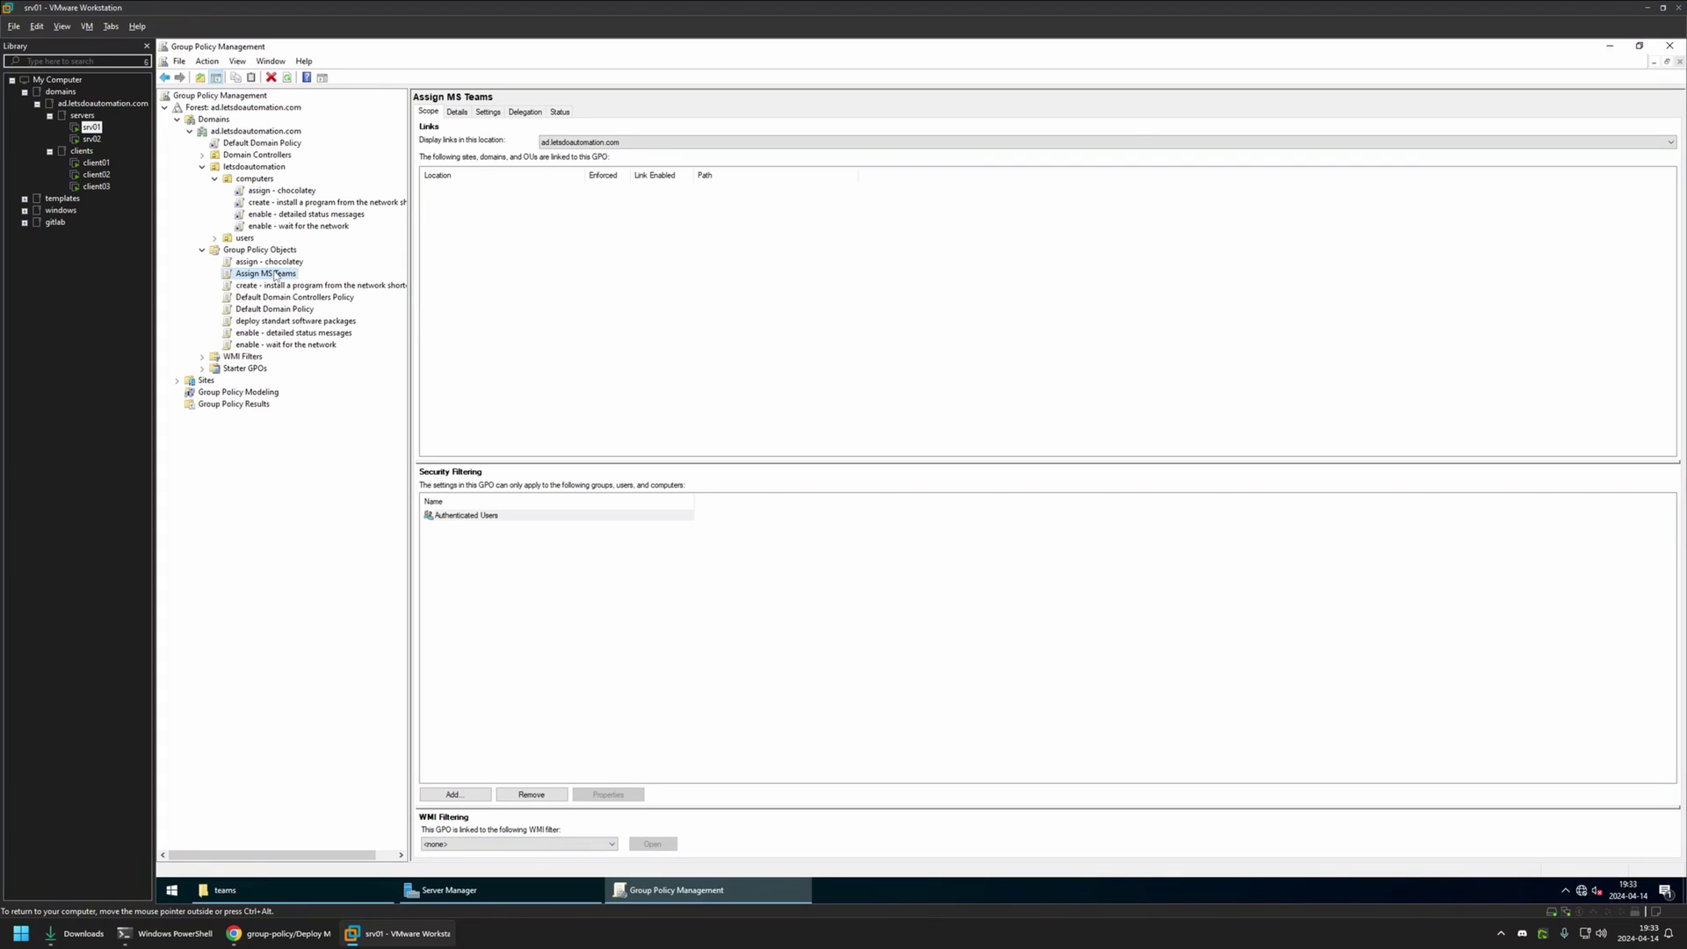
- Edit Assign MS Teams and start a new package under Computer Configuration's Software installation
{"action": "right_click", "coordinate": [275, 276]}
{"action": "left_click", "coordinate": [286, 278]}
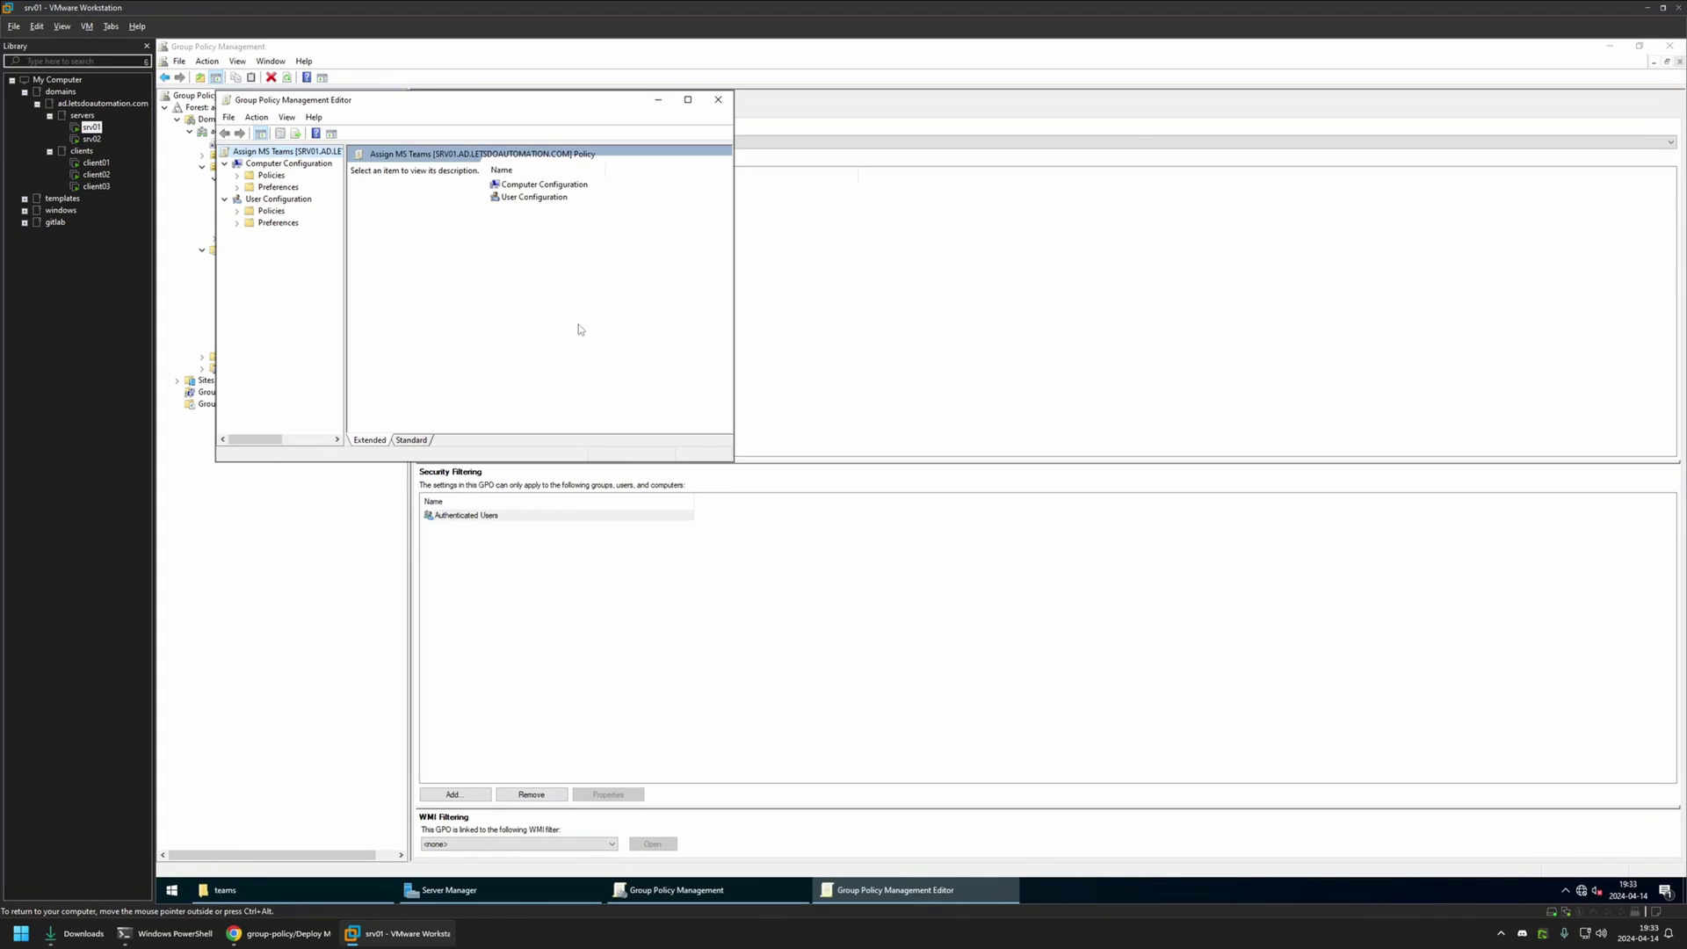
{"action": "left_click_drag", "start_coordinate": [386, 101], "coordinate": [713, 165]}
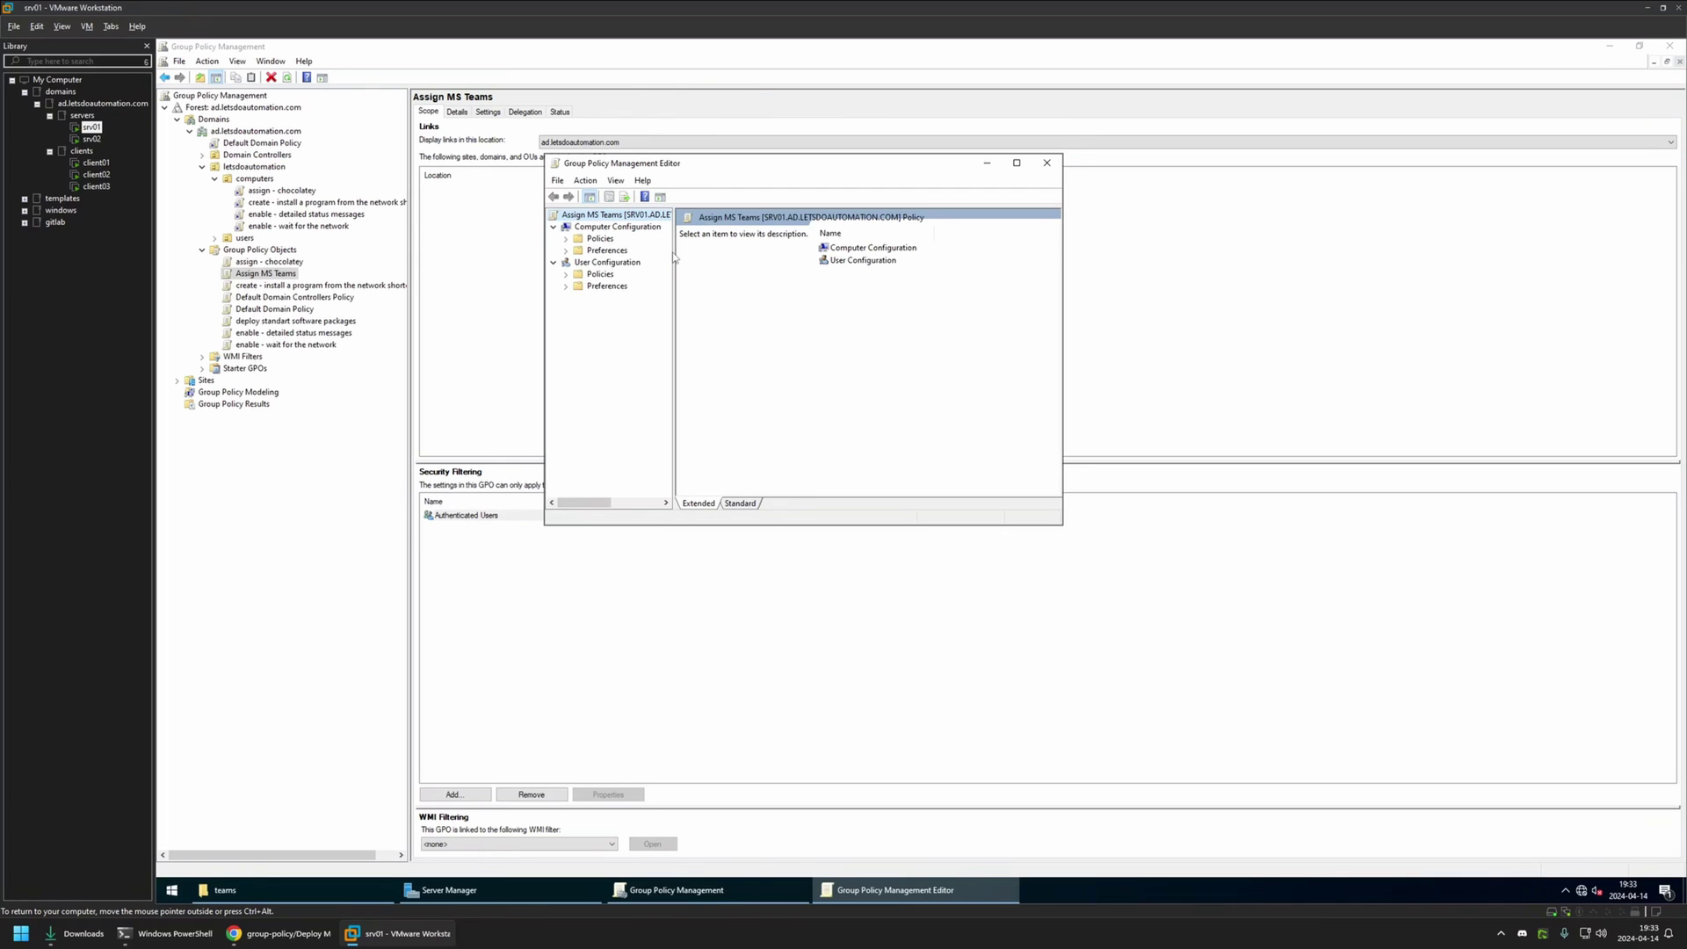
{"action": "left_click_drag", "start_coordinate": [675, 254], "coordinate": [848, 254]}
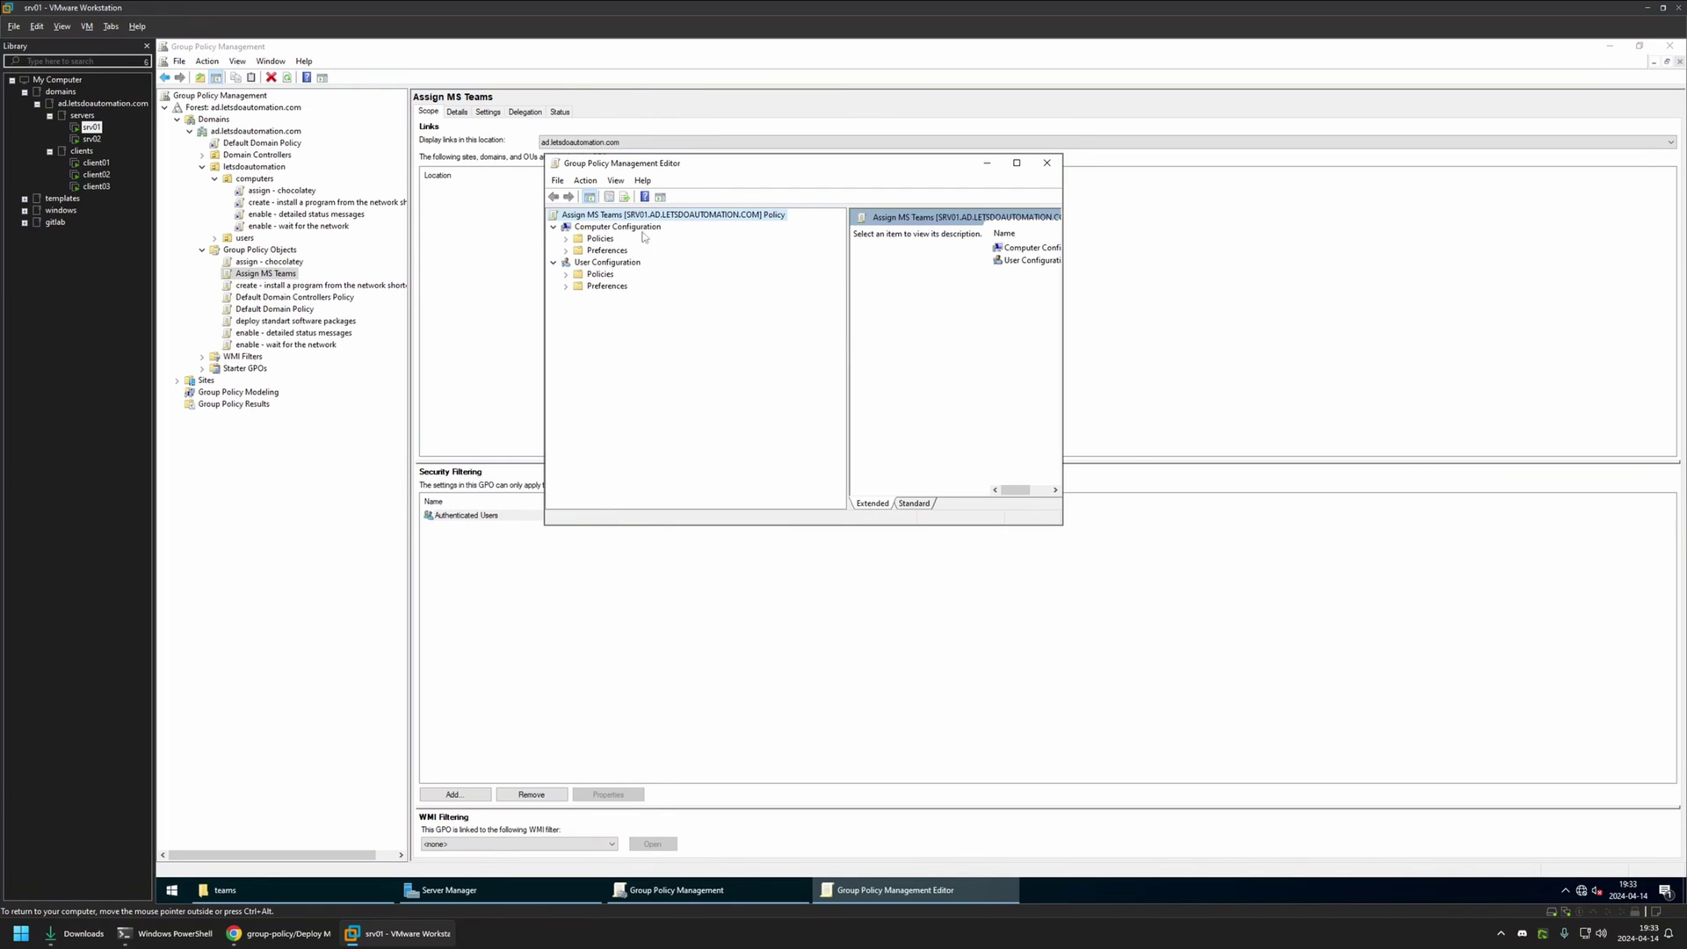
{"action": "left_click", "coordinate": [618, 227]}
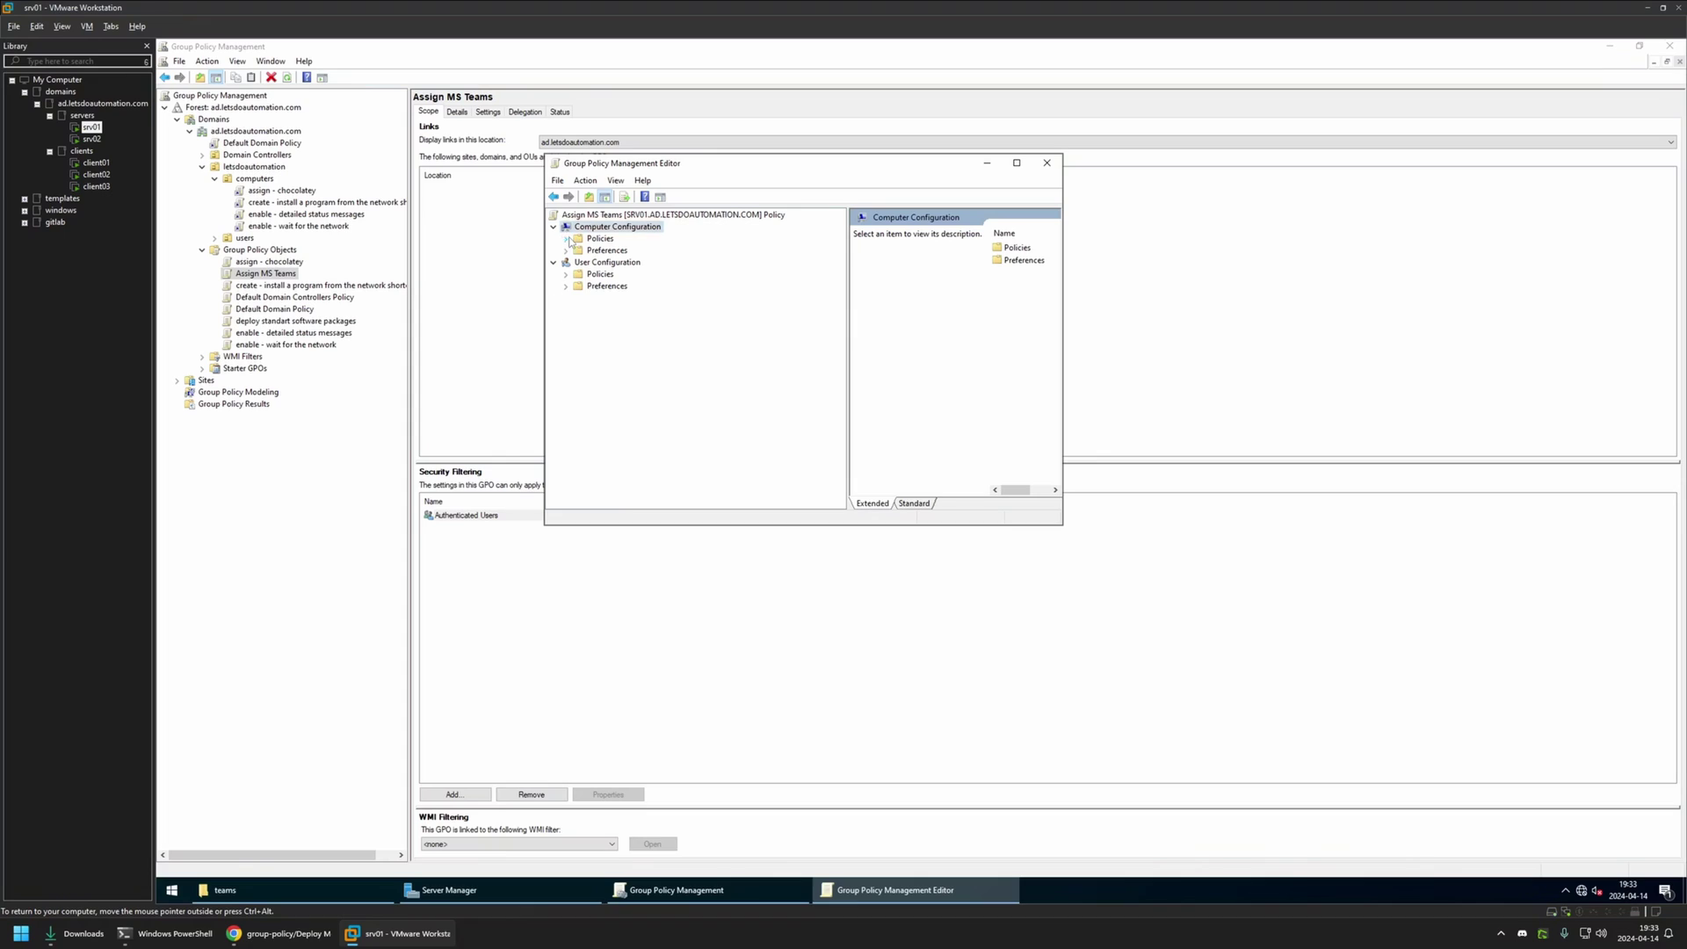
{"action": "left_click", "coordinate": [565, 239]}
{"action": "double_click", "coordinate": [605, 252]}
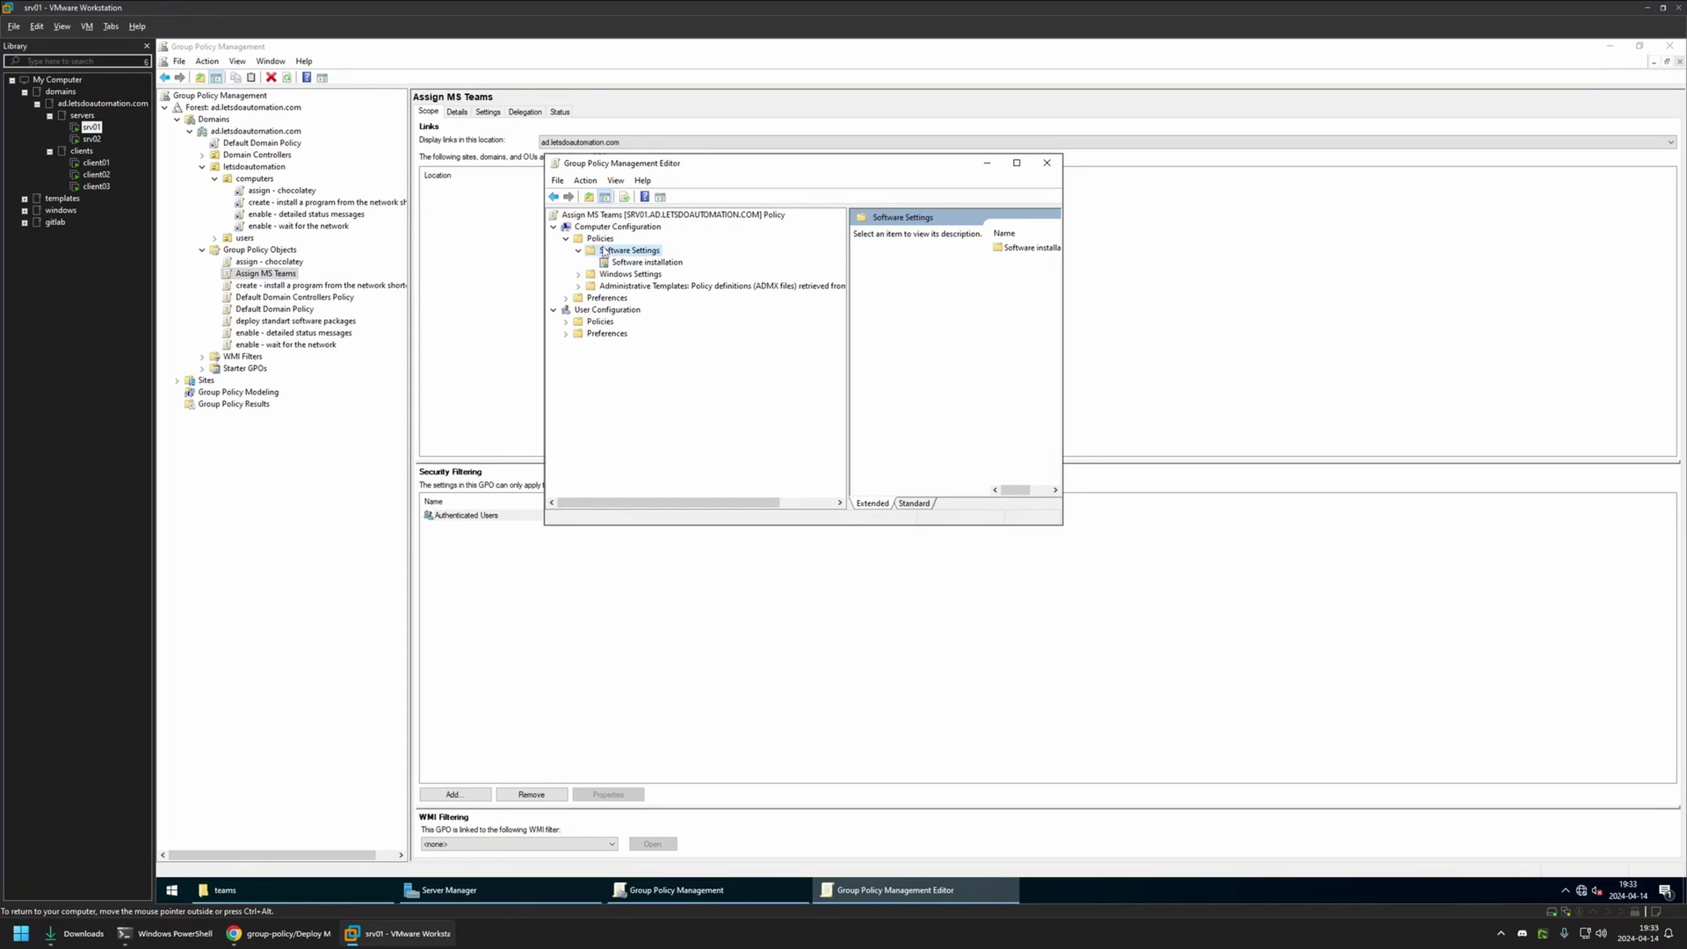
{"action": "left_click", "coordinate": [614, 264]}
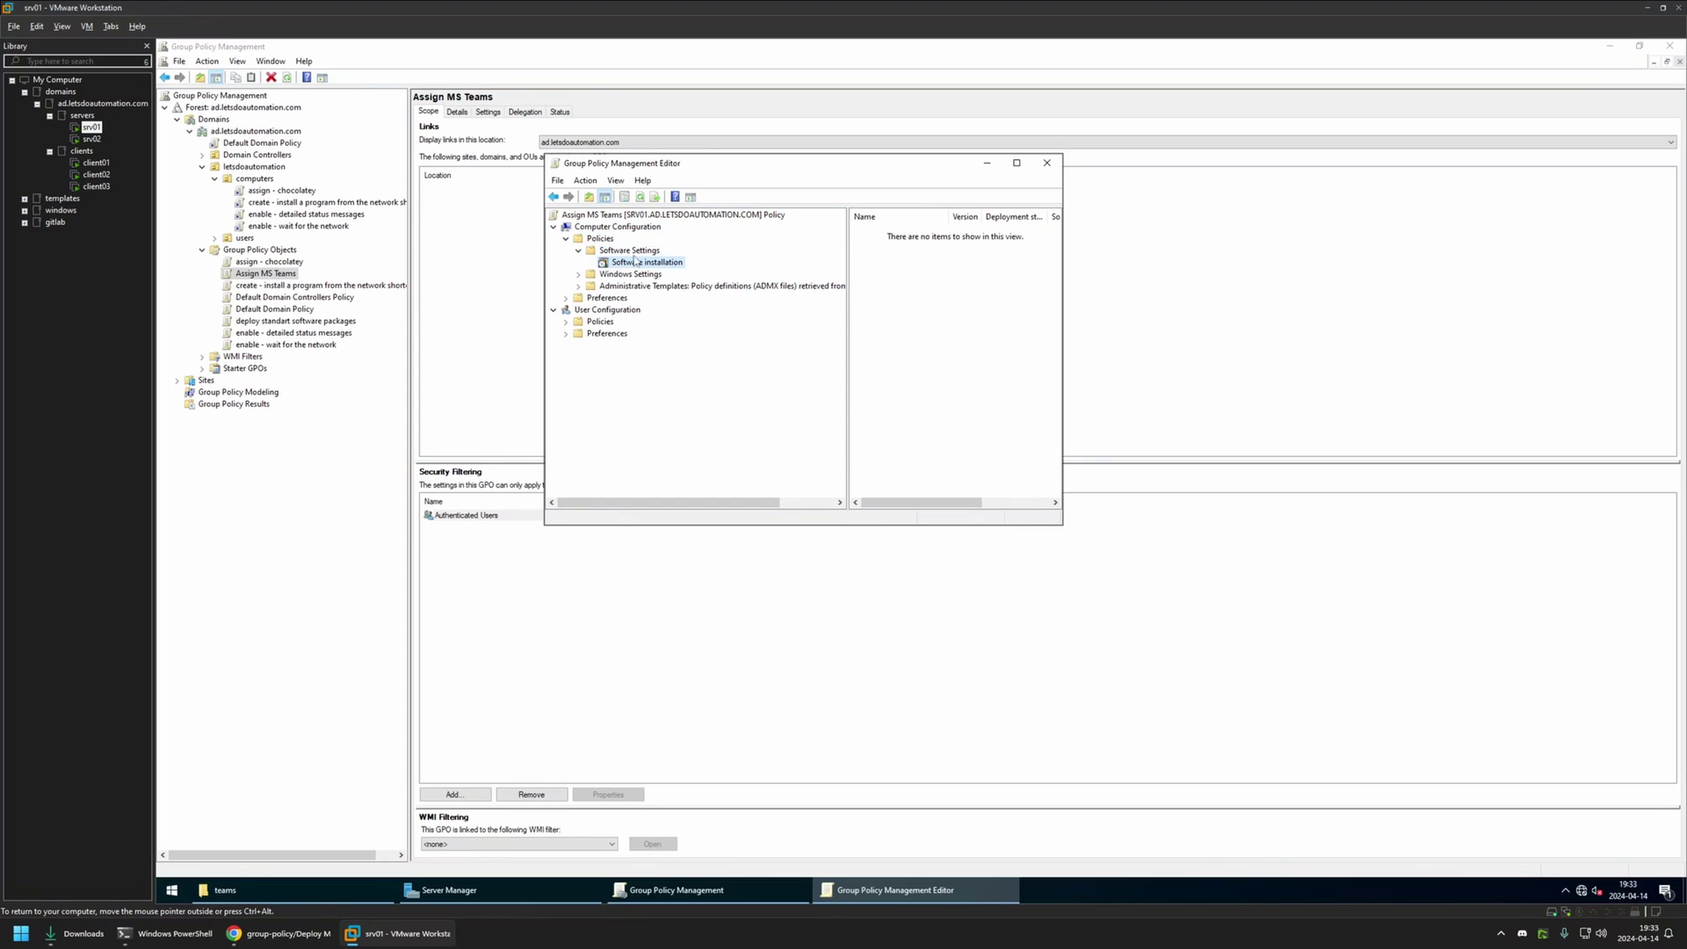
{"action": "left_click", "coordinate": [1017, 162]}
{"action": "right_click", "coordinate": [652, 187]}
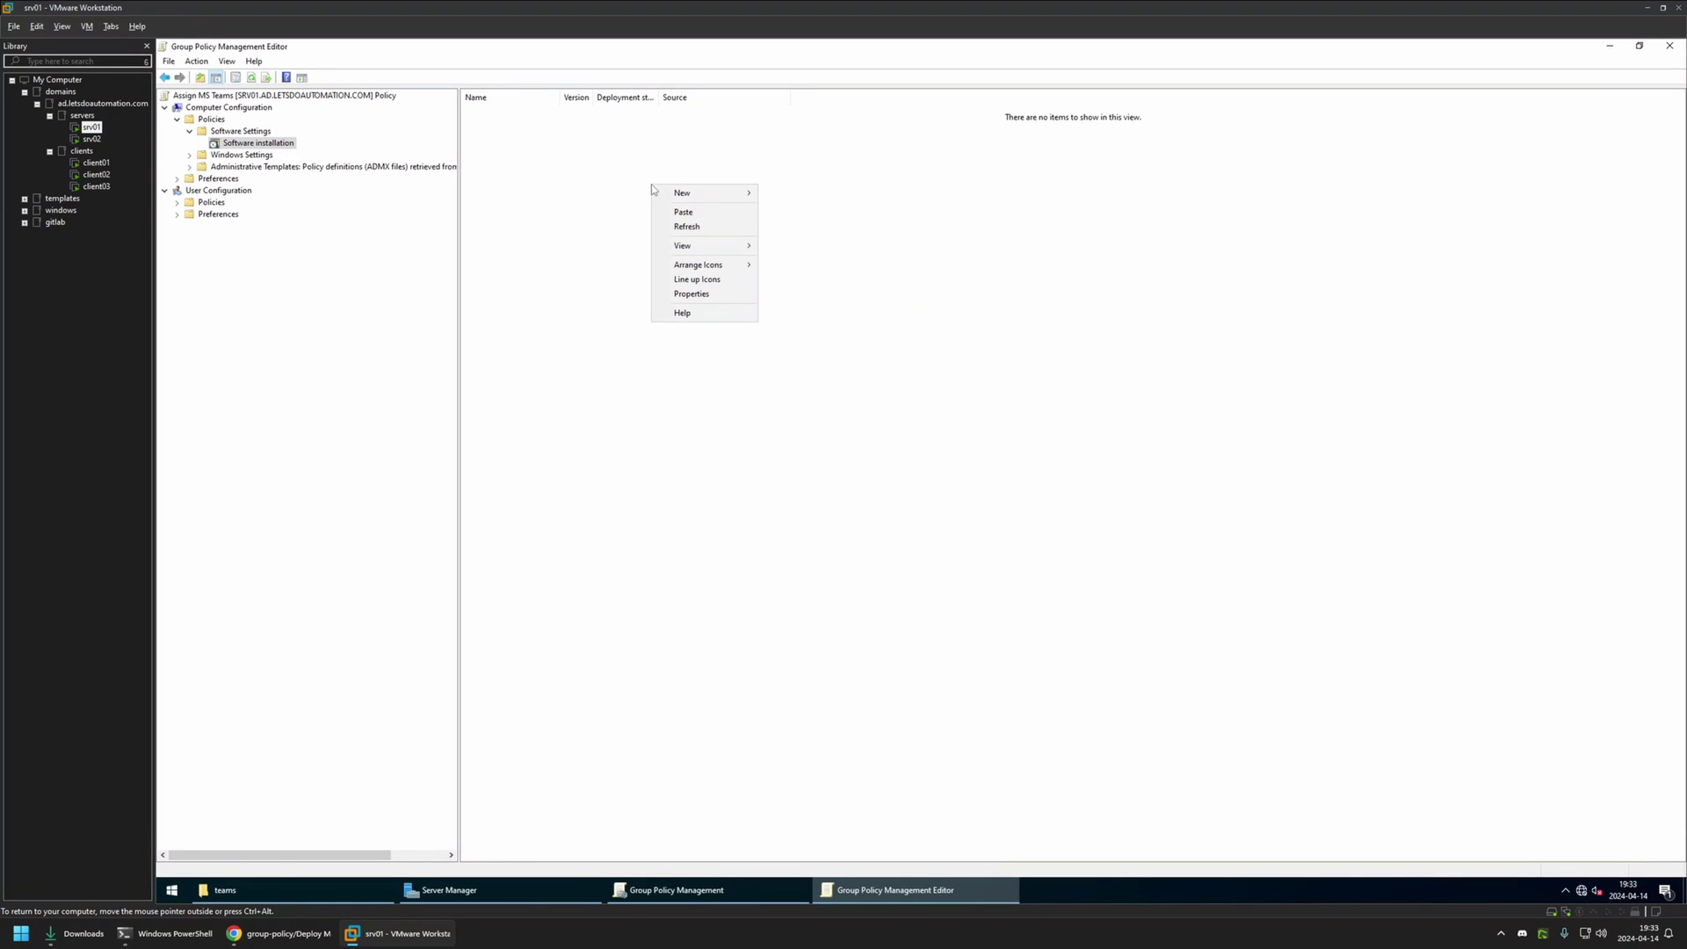
{"action": "mouse_move", "coordinate": [687, 193]}
{"action": "left_click", "coordinate": [794, 193]}
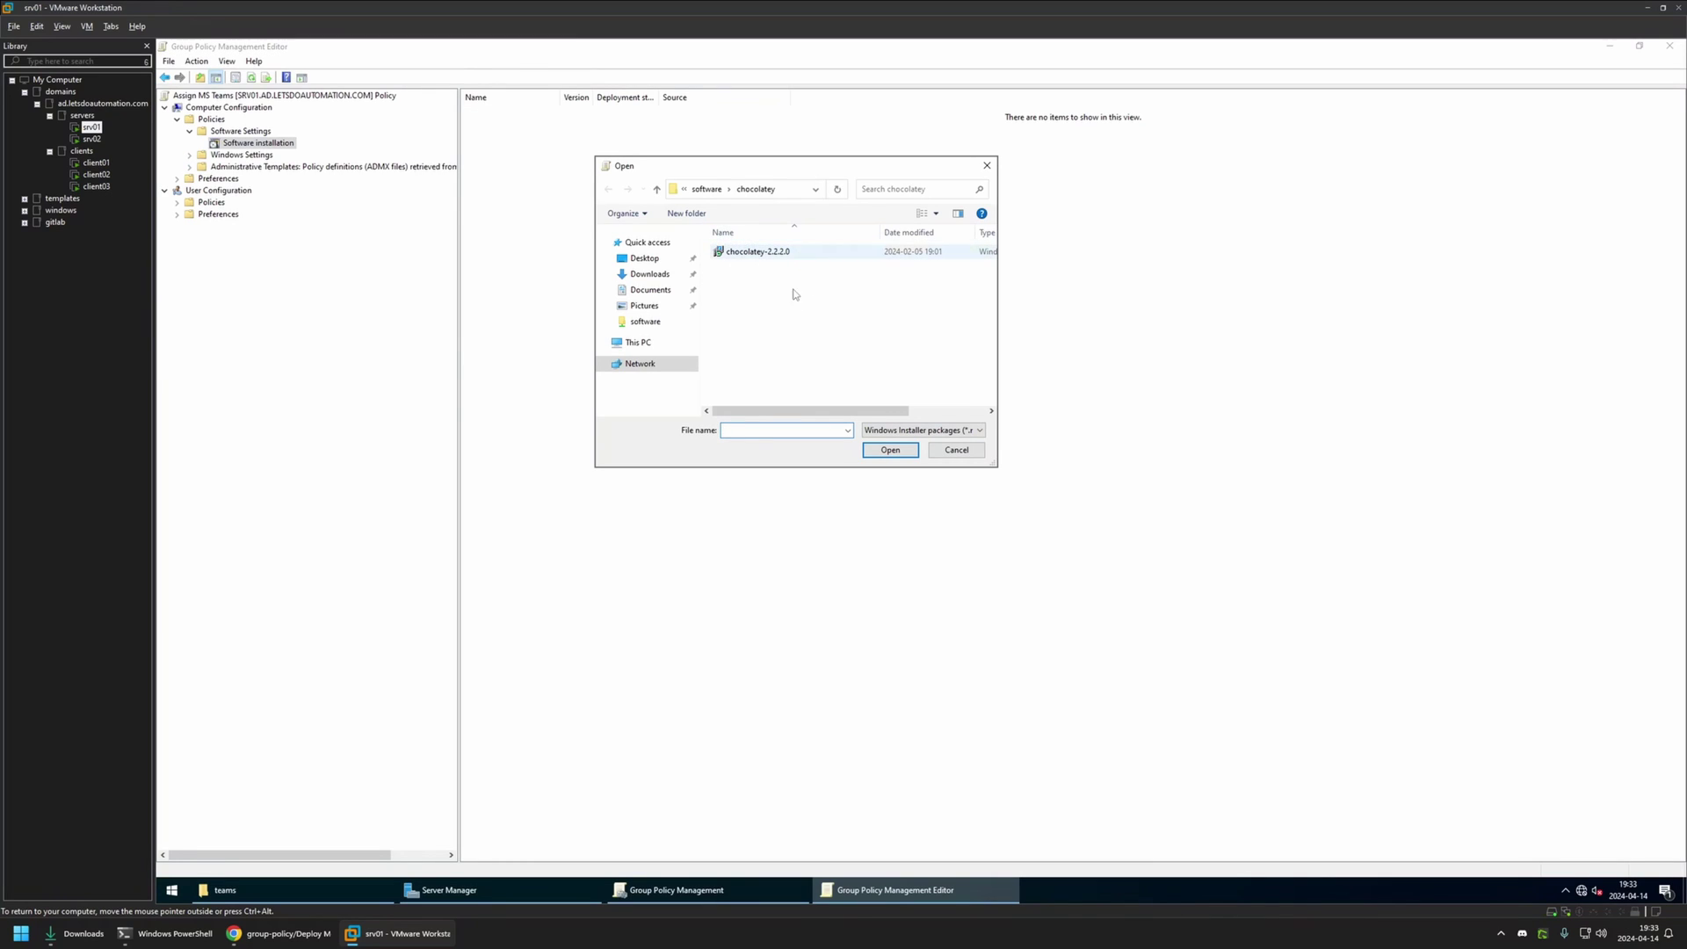
- Browse to \\srv02\software\teams and choose teams.msi as the package
{"action": "left_click", "coordinate": [290, 890]}
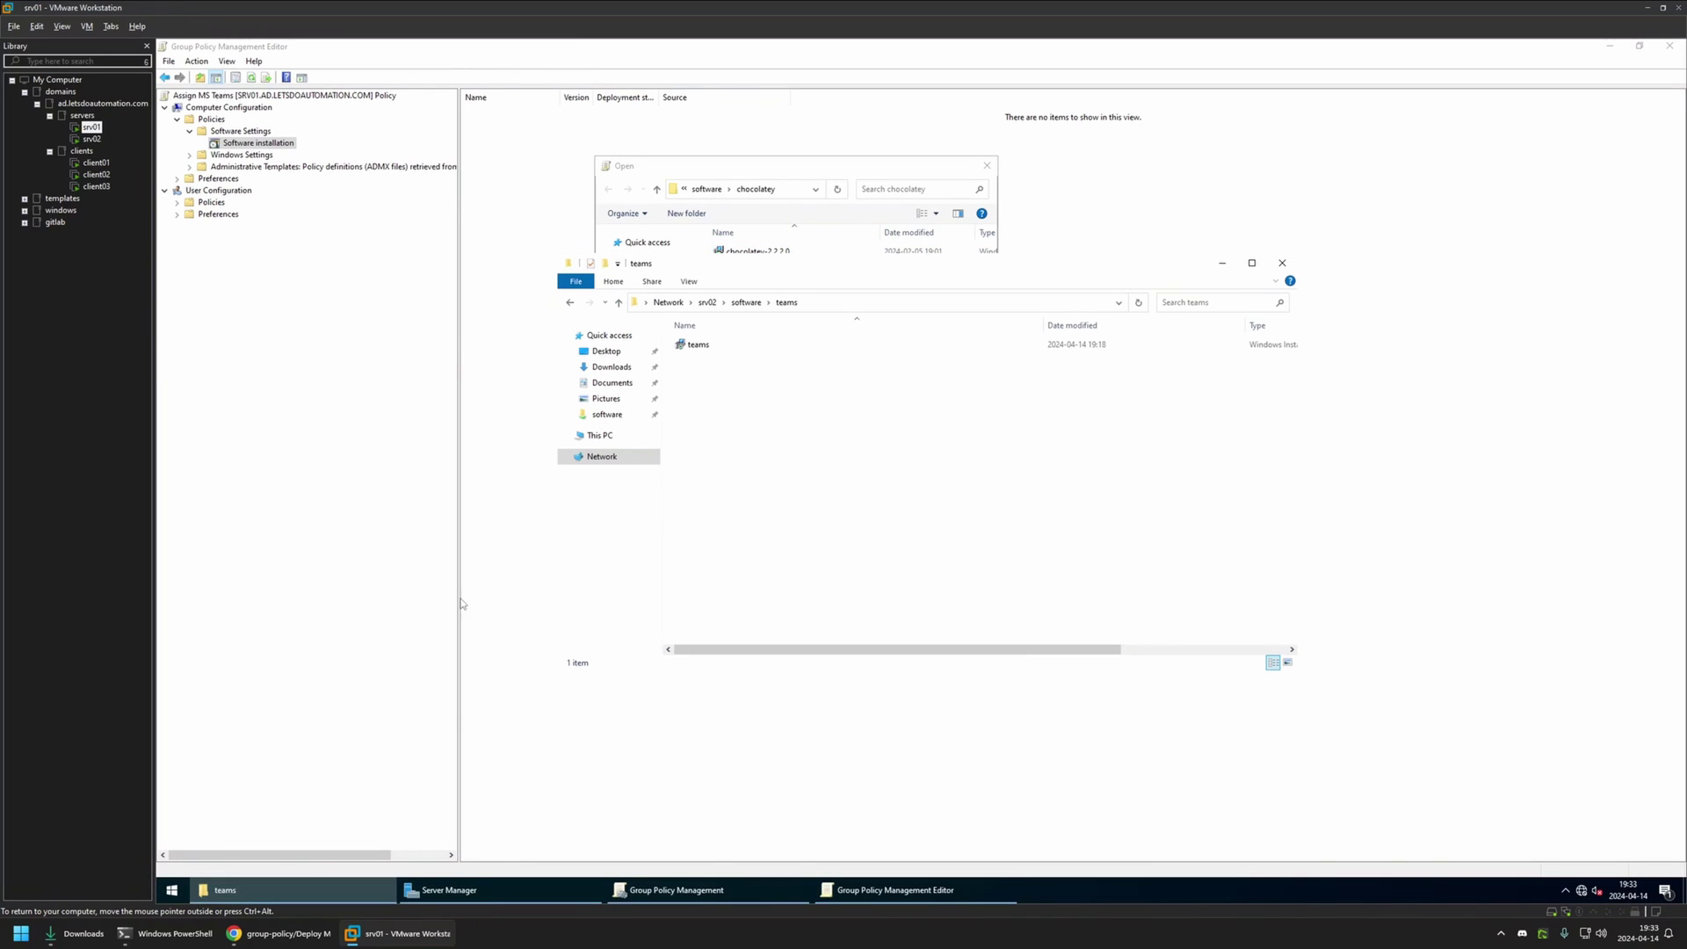
{"action": "left_click", "coordinate": [325, 886]}
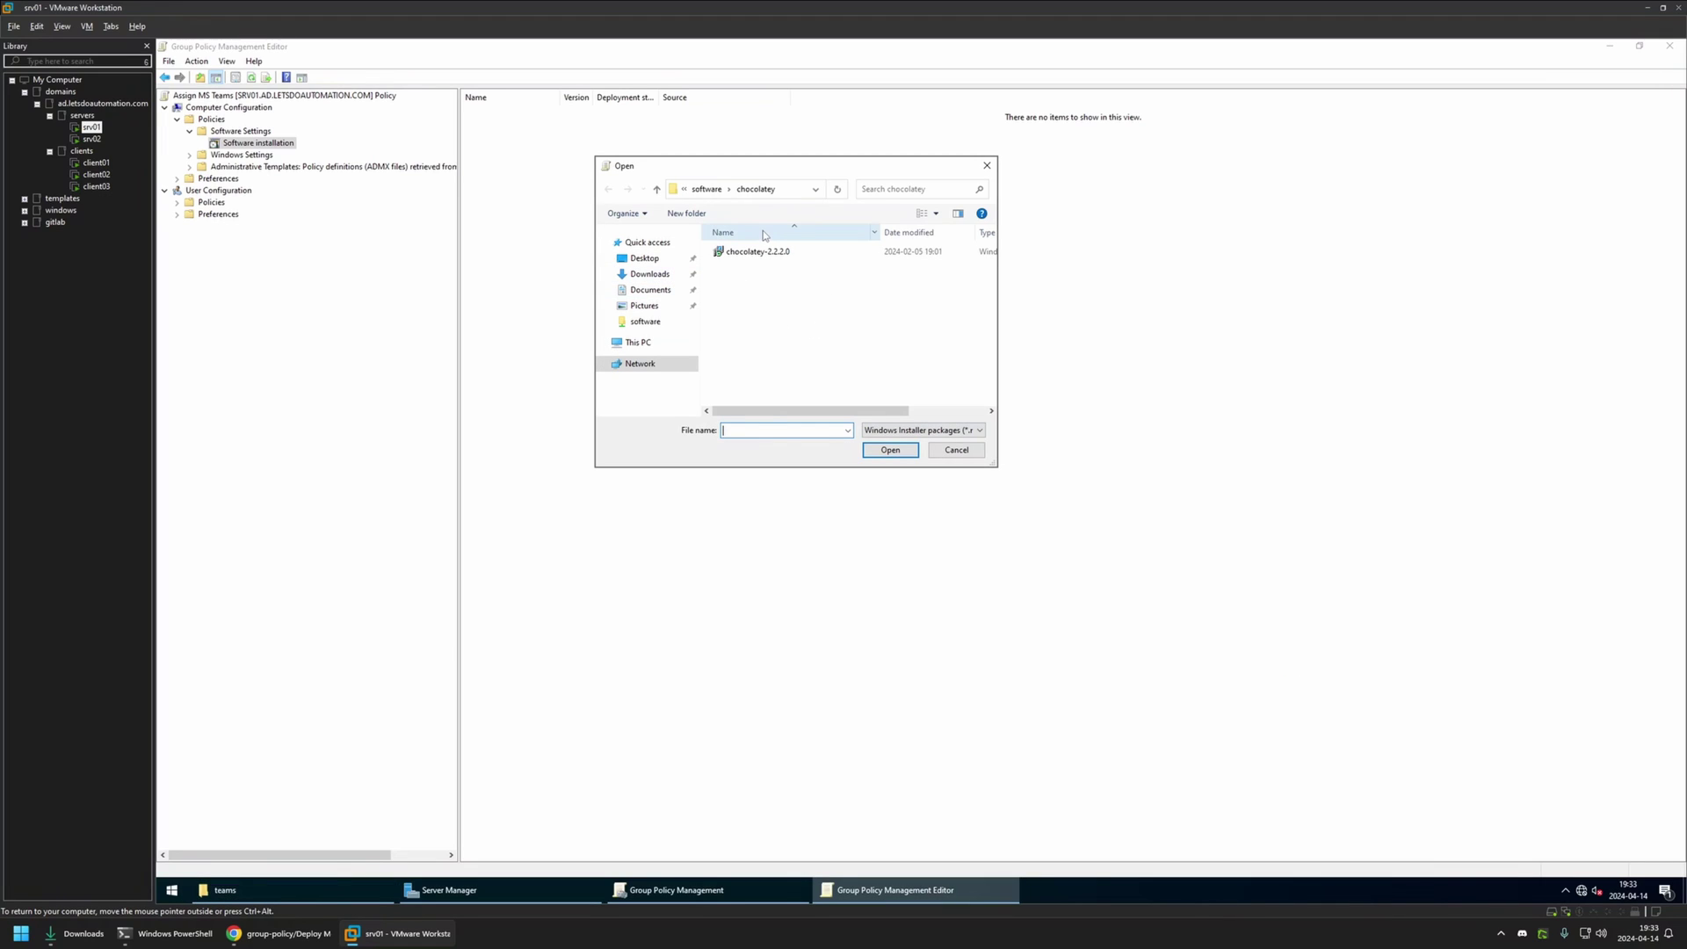
{"action": "left_click", "coordinate": [647, 243]}
{"action": "left_click", "coordinate": [644, 258]}
{"action": "left_click", "coordinate": [636, 343]}
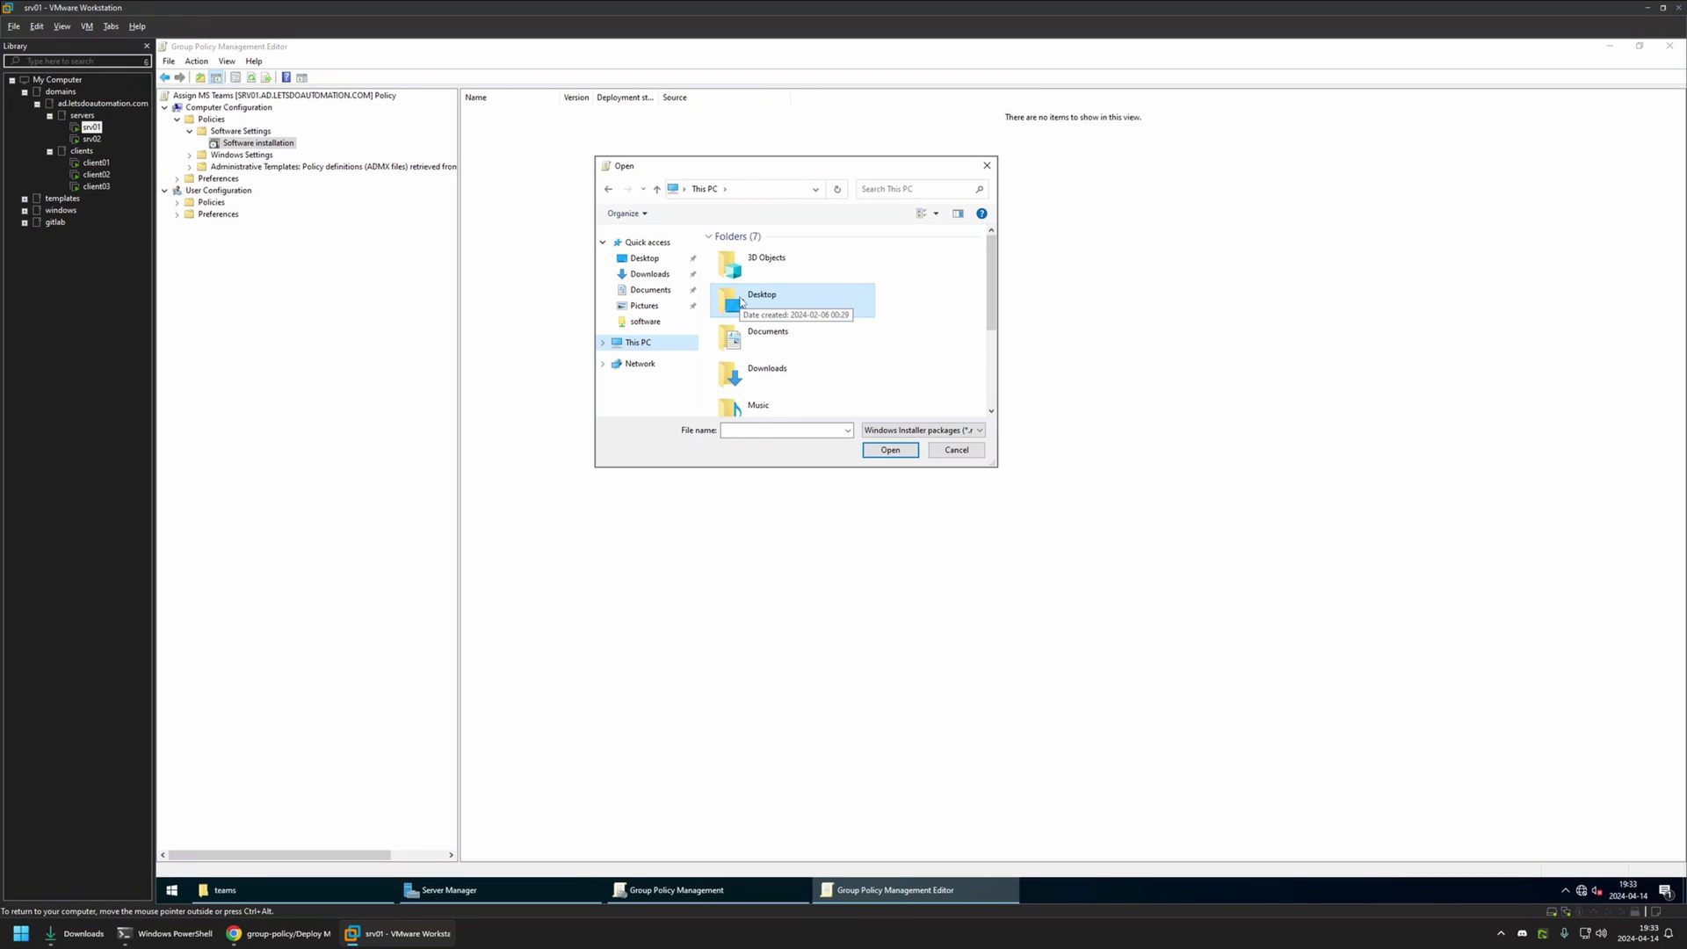
{"action": "left_click", "coordinate": [769, 189]}
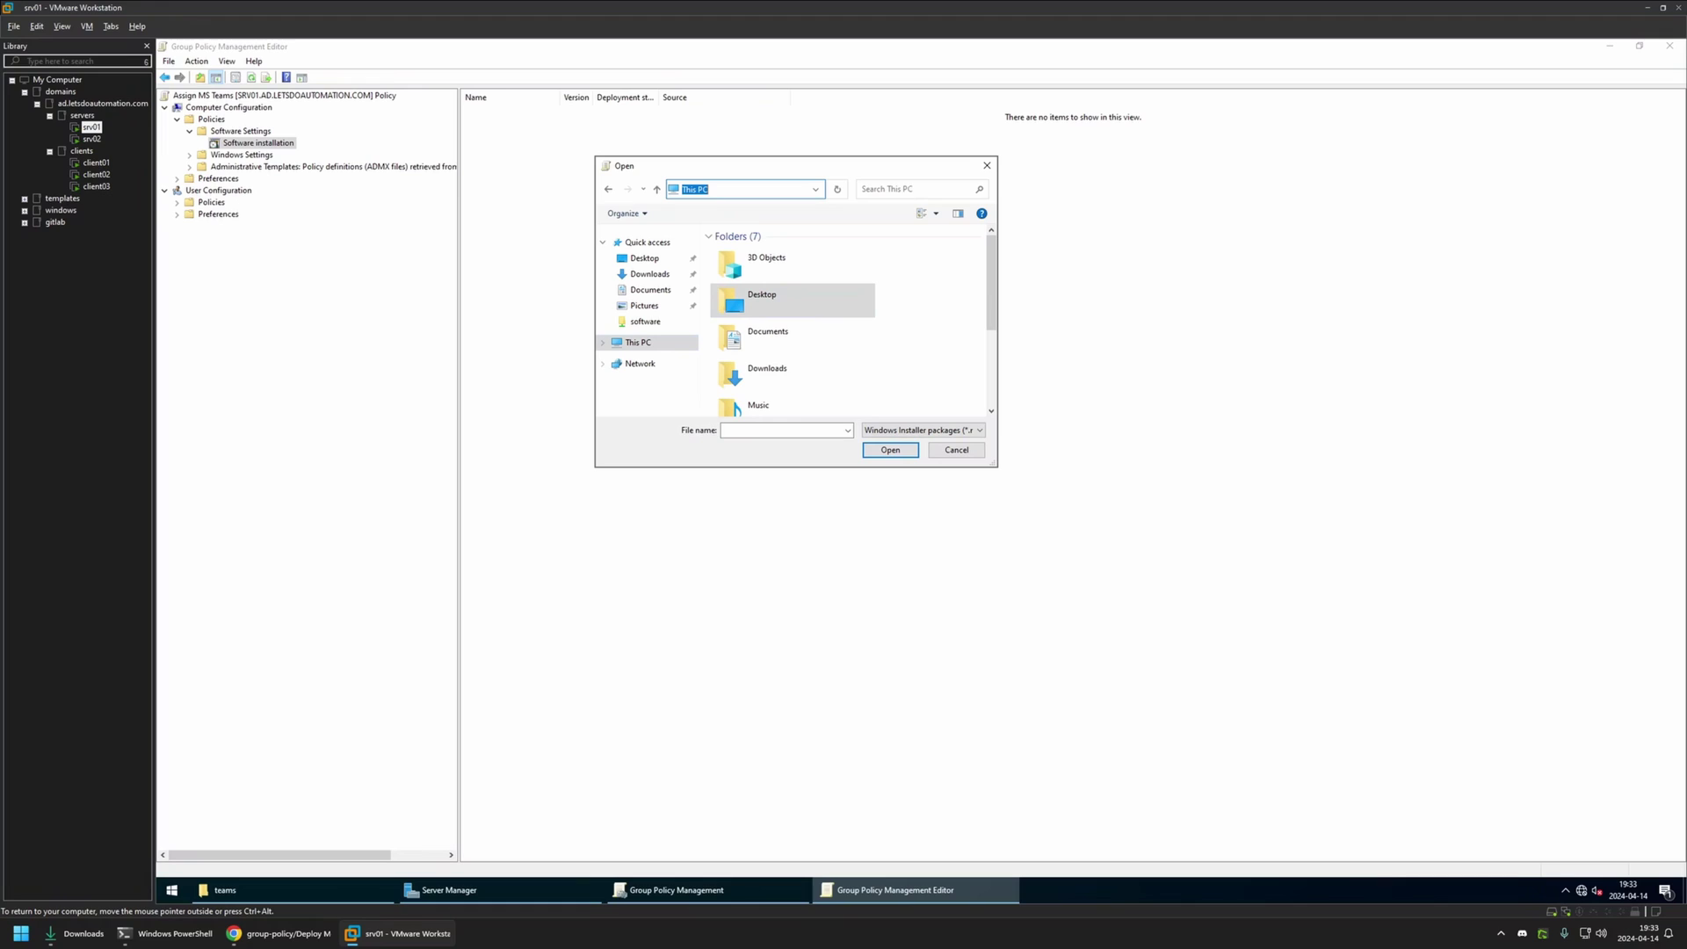
{"action": "type", "text": "\\sr"}
{"action": "key", "text": "Return"}
{"action": "double_click", "coordinate": [757, 243]}
{"action": "double_click", "coordinate": [761, 268]}
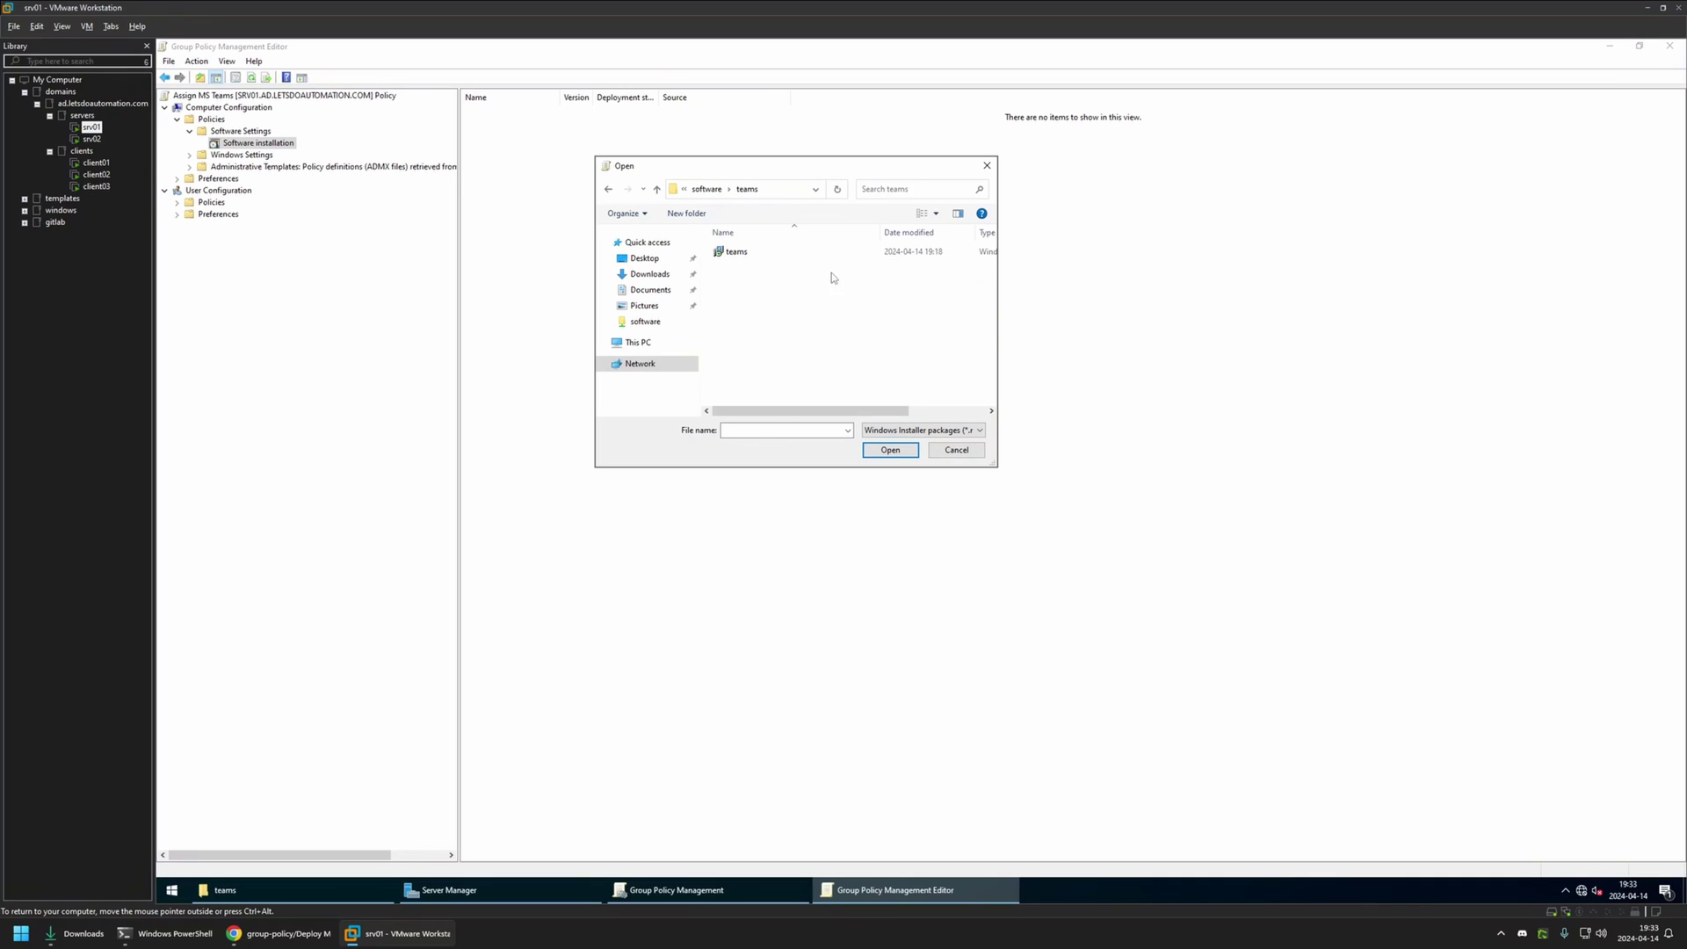
{"action": "double_click", "coordinate": [732, 253]}
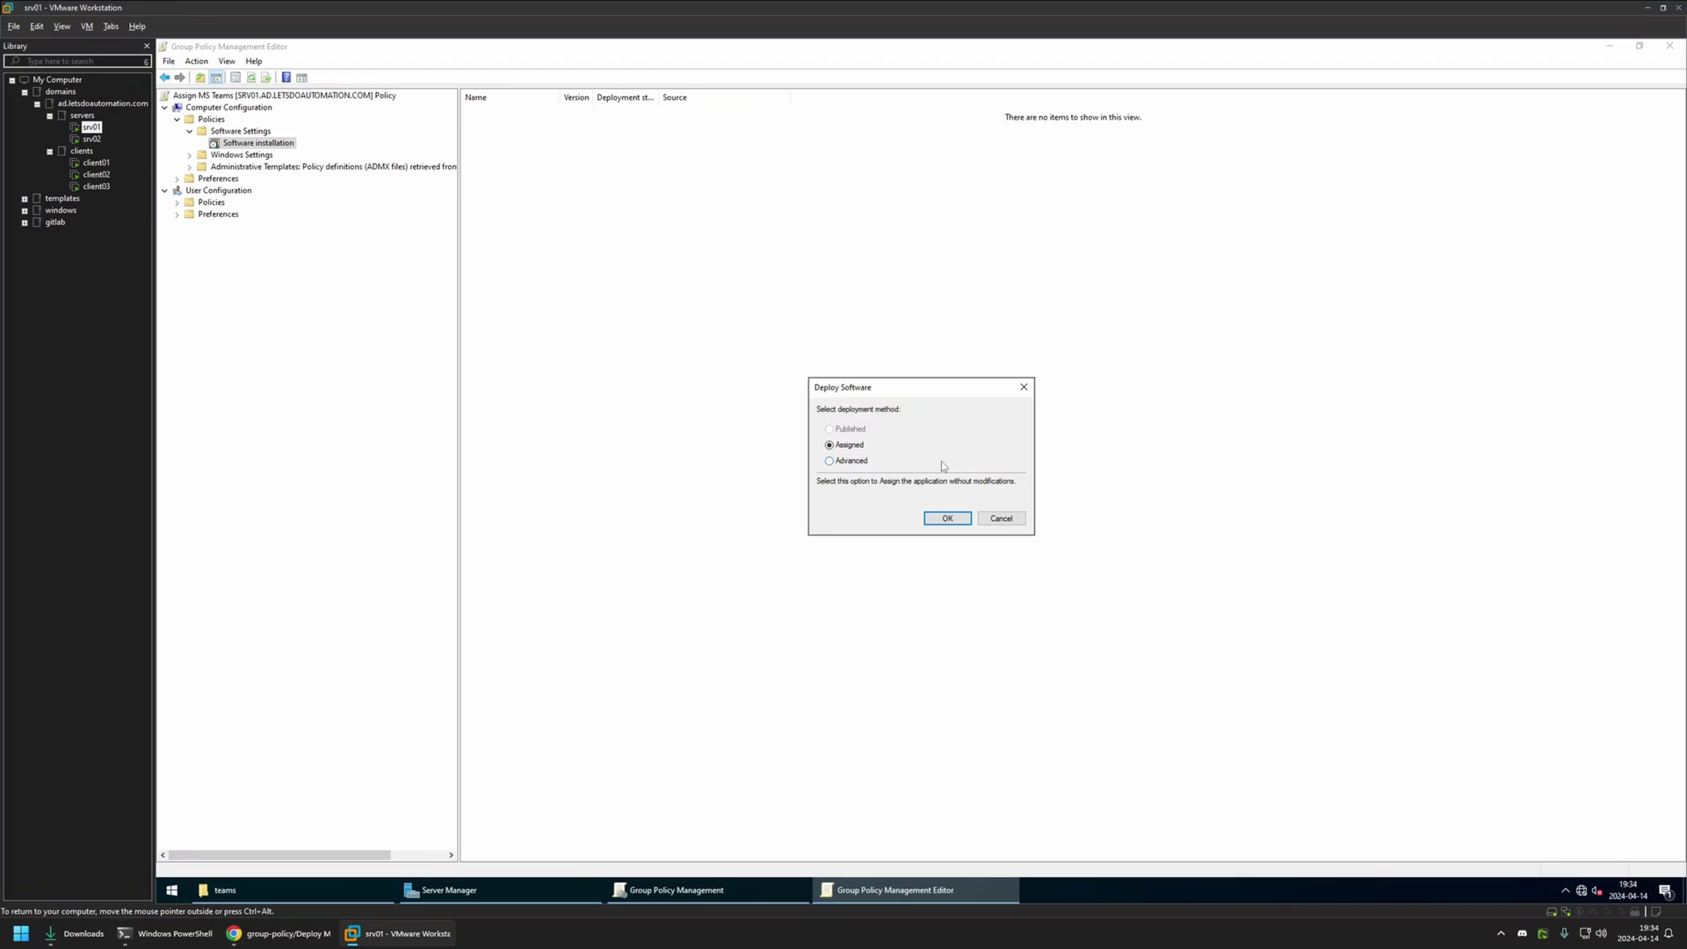
- Deploy Modern Microsoft Teams as Assigned and enable Ignore language in its advanced deployment options
{"action": "left_click", "coordinate": [944, 520]}
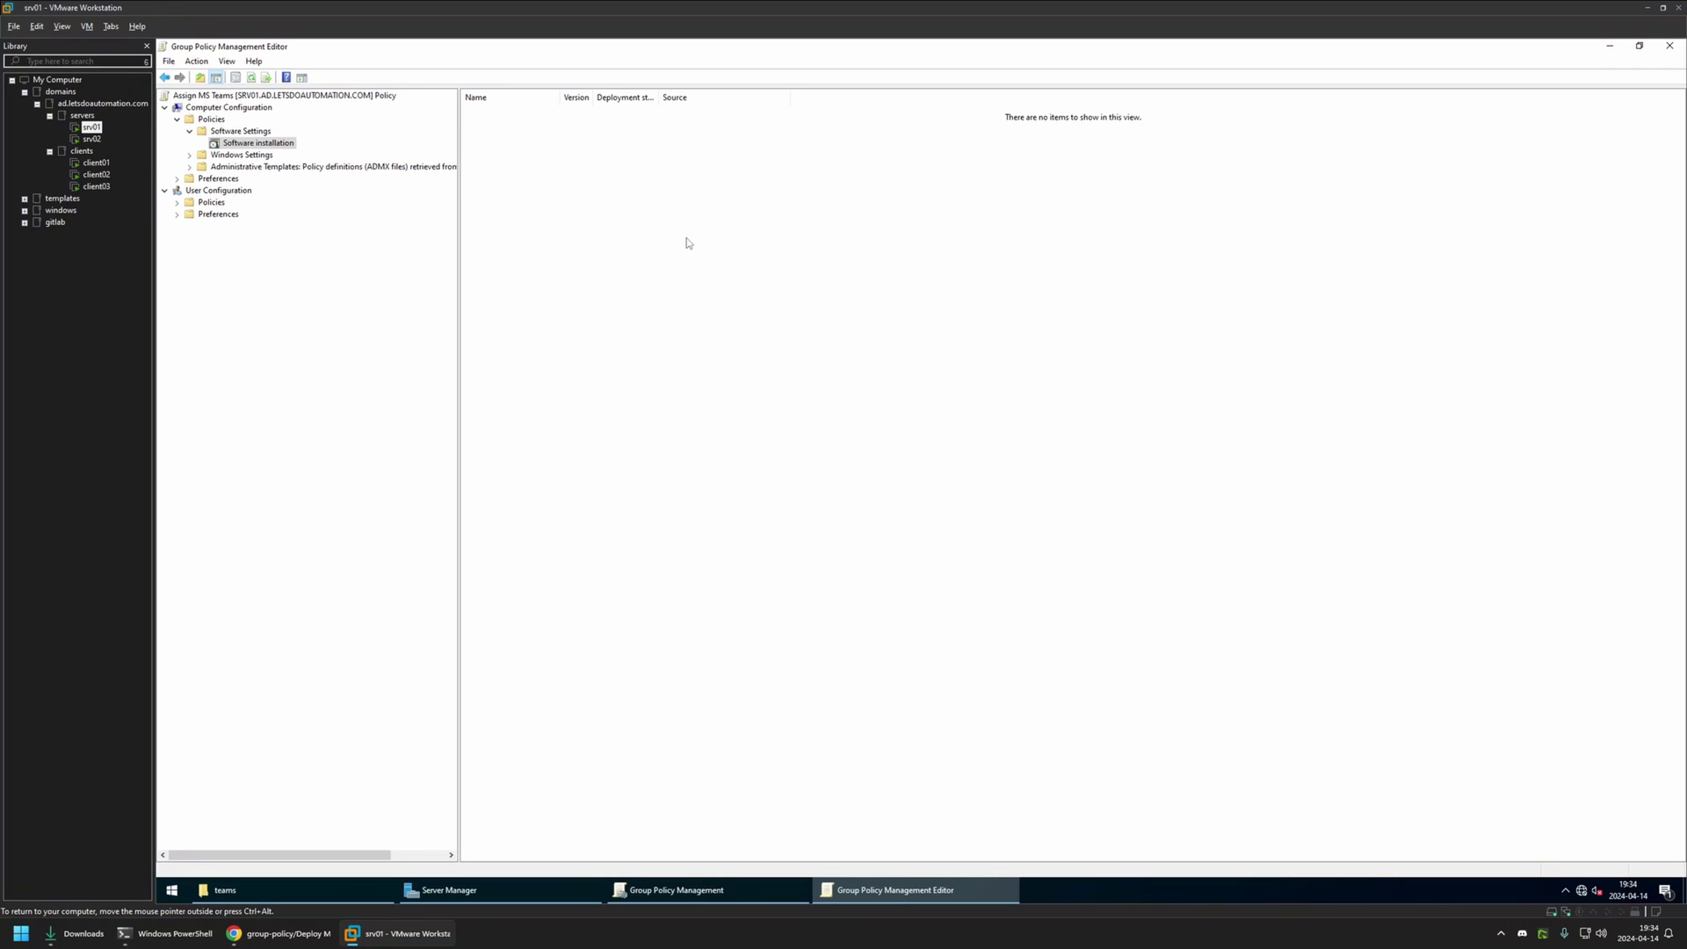
{"action": "right_click", "coordinate": [513, 113]}
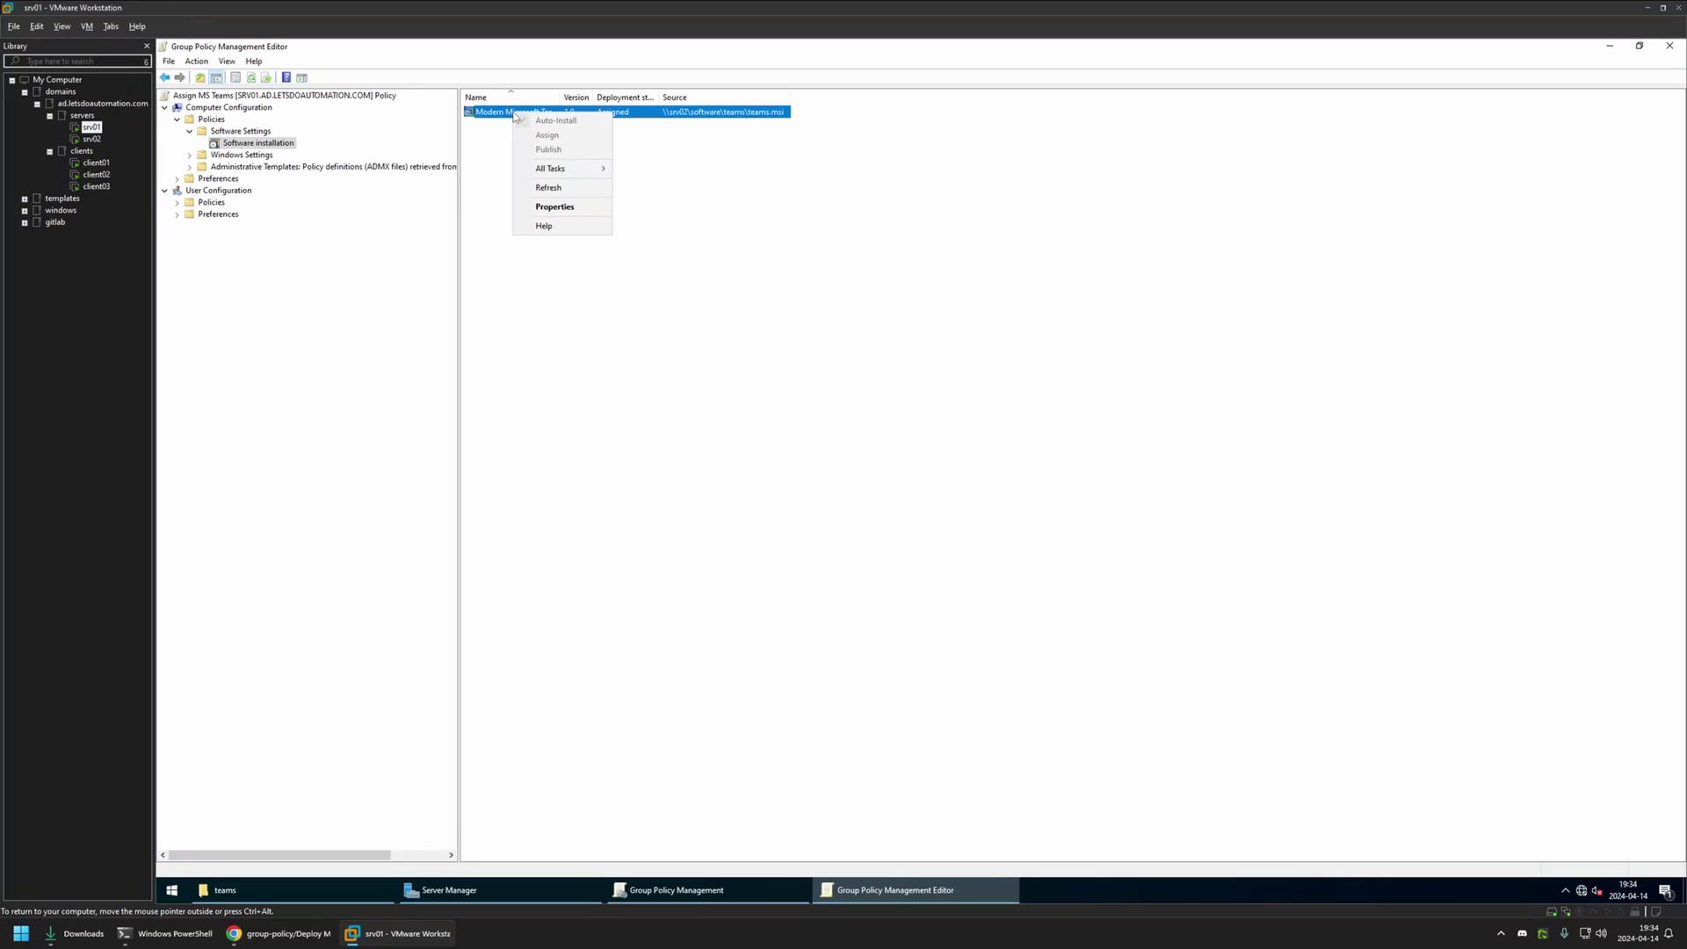
{"action": "left_click", "coordinate": [563, 206]}
{"action": "left_click", "coordinate": [848, 339]}
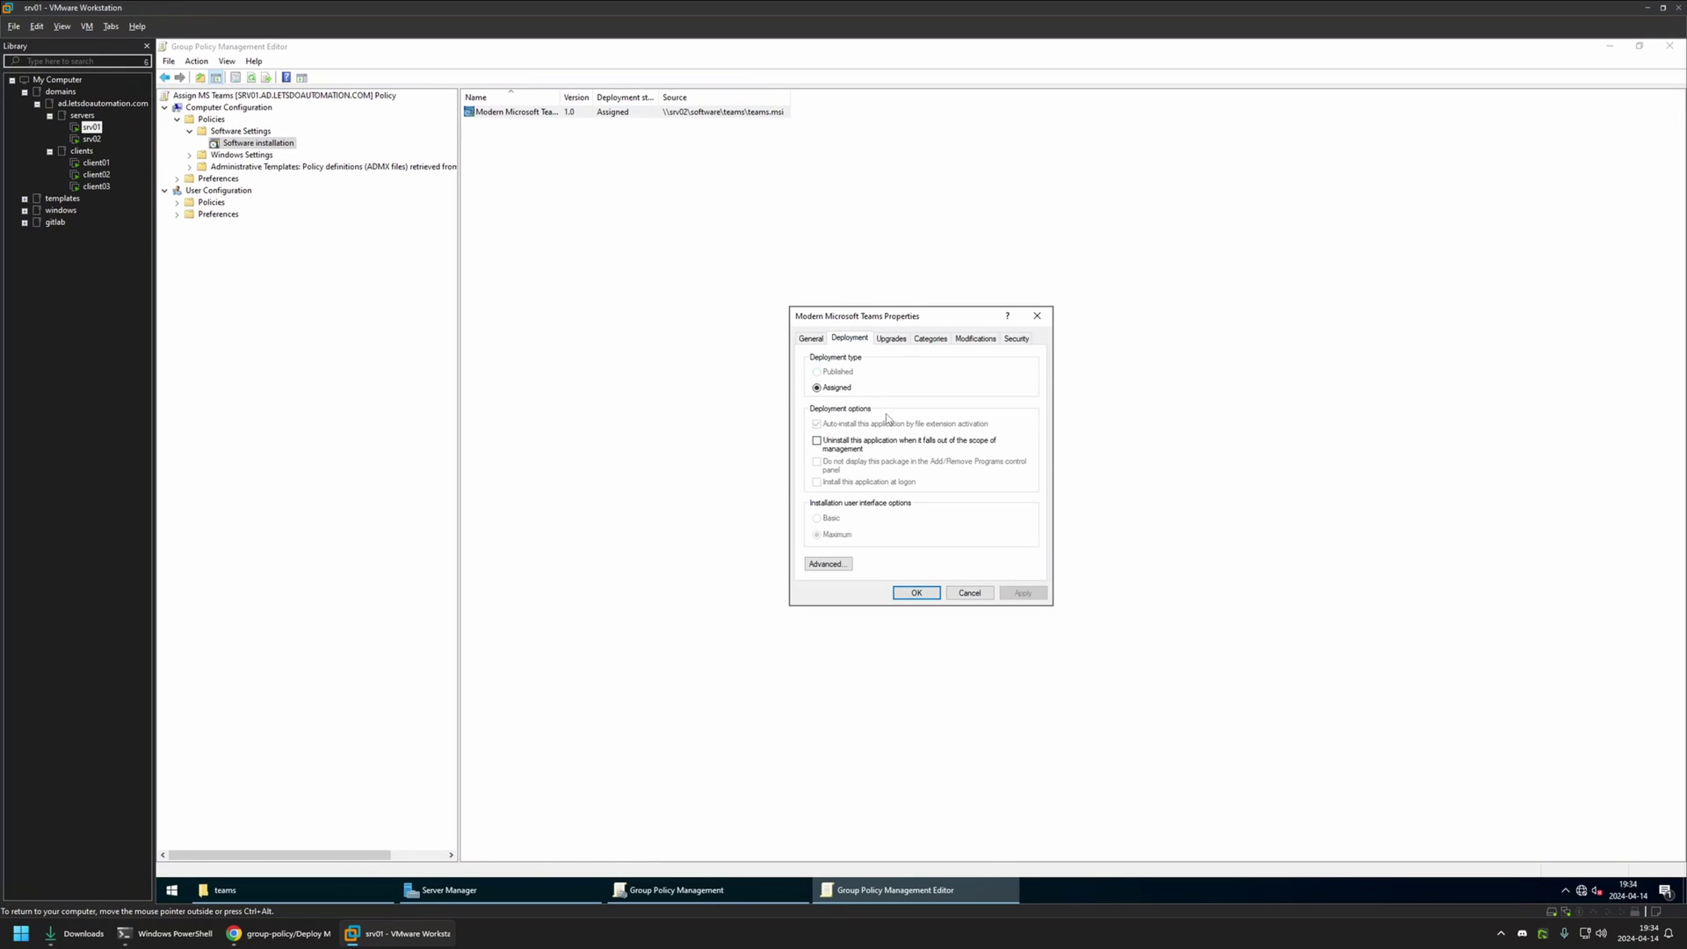
{"action": "left_click", "coordinate": [826, 563]}
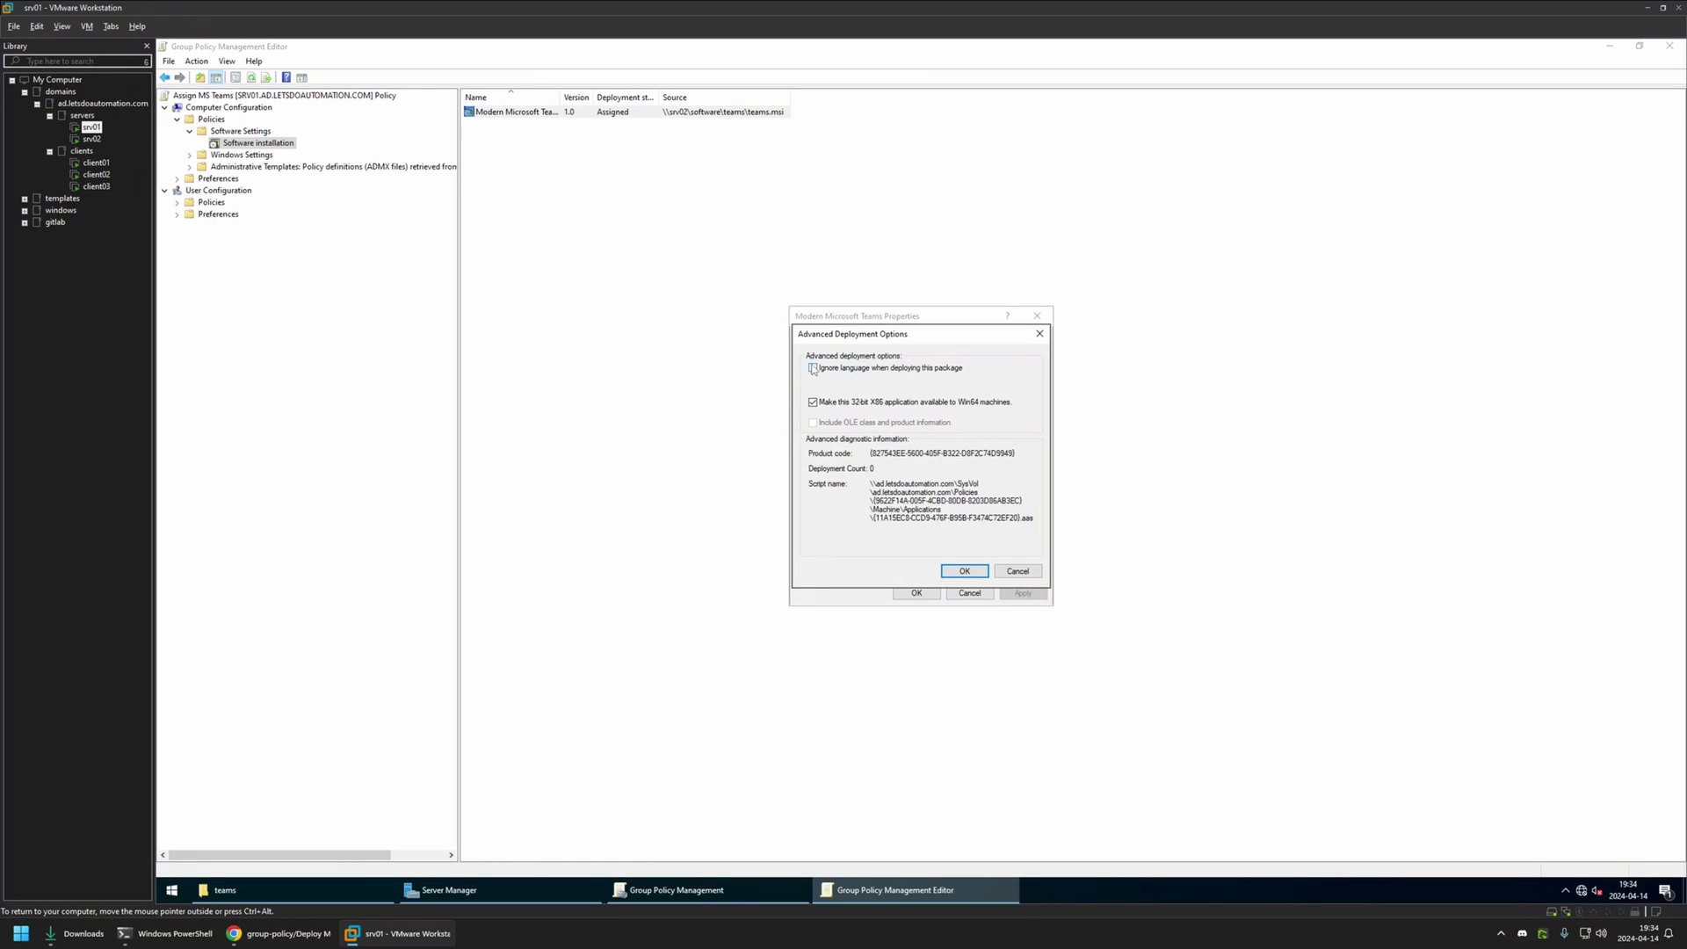
{"action": "left_click", "coordinate": [910, 368]}
{"action": "left_click", "coordinate": [962, 571]}
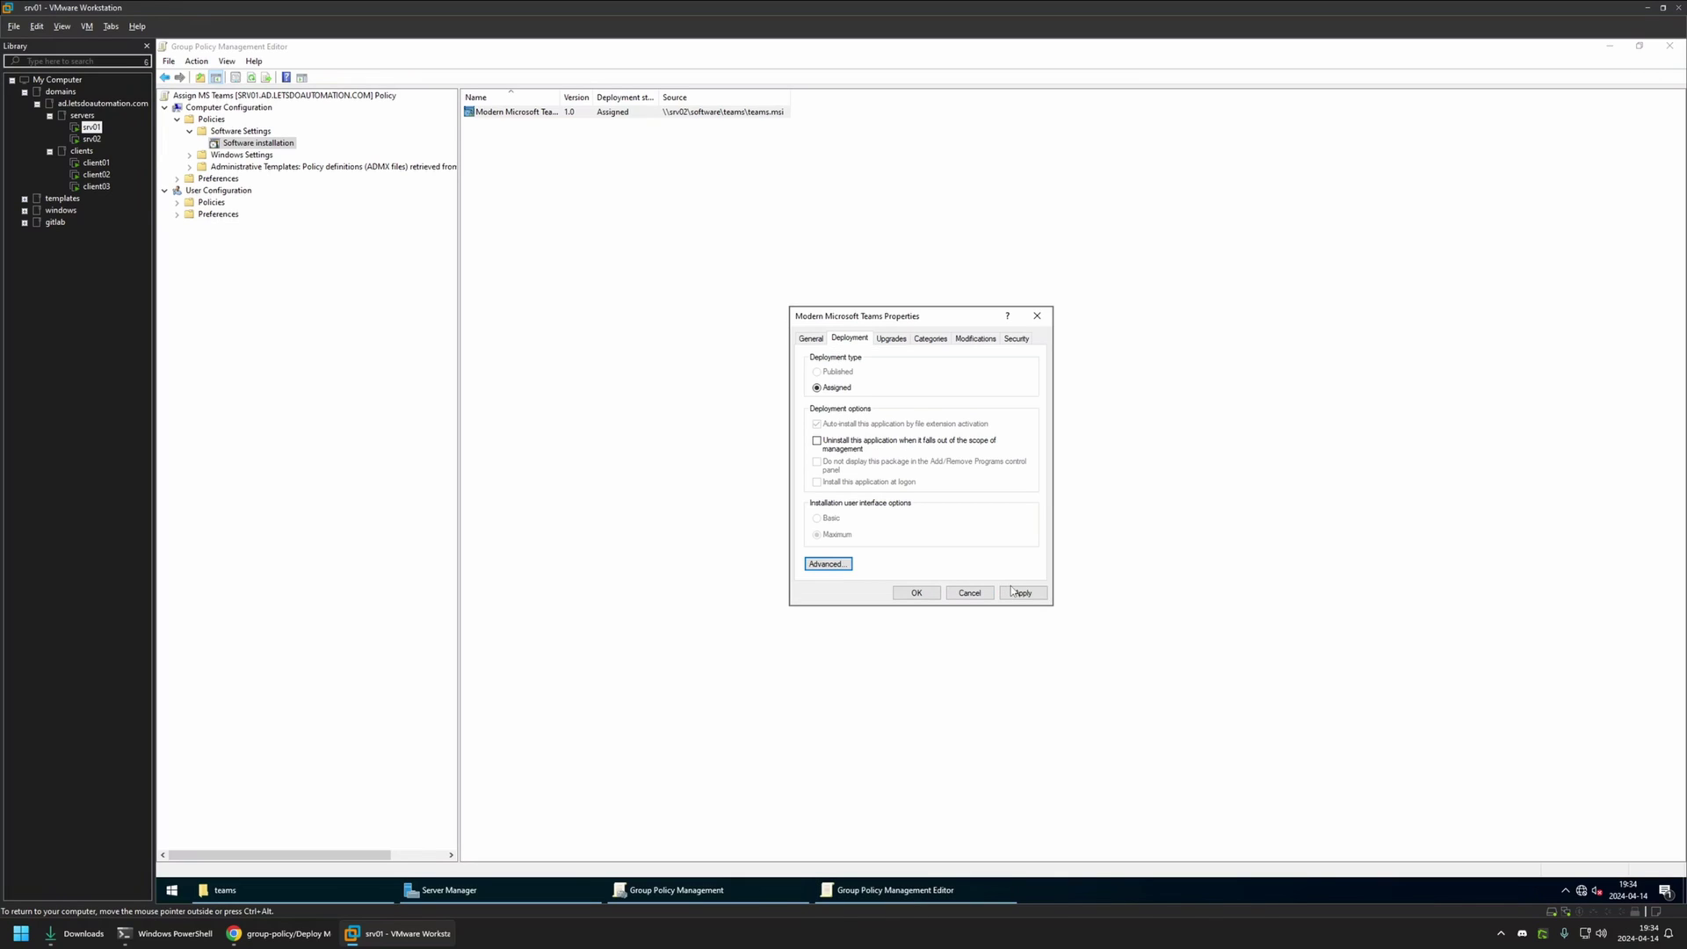
{"action": "left_click", "coordinate": [916, 593]}
{"action": "left_click", "coordinate": [642, 206]}
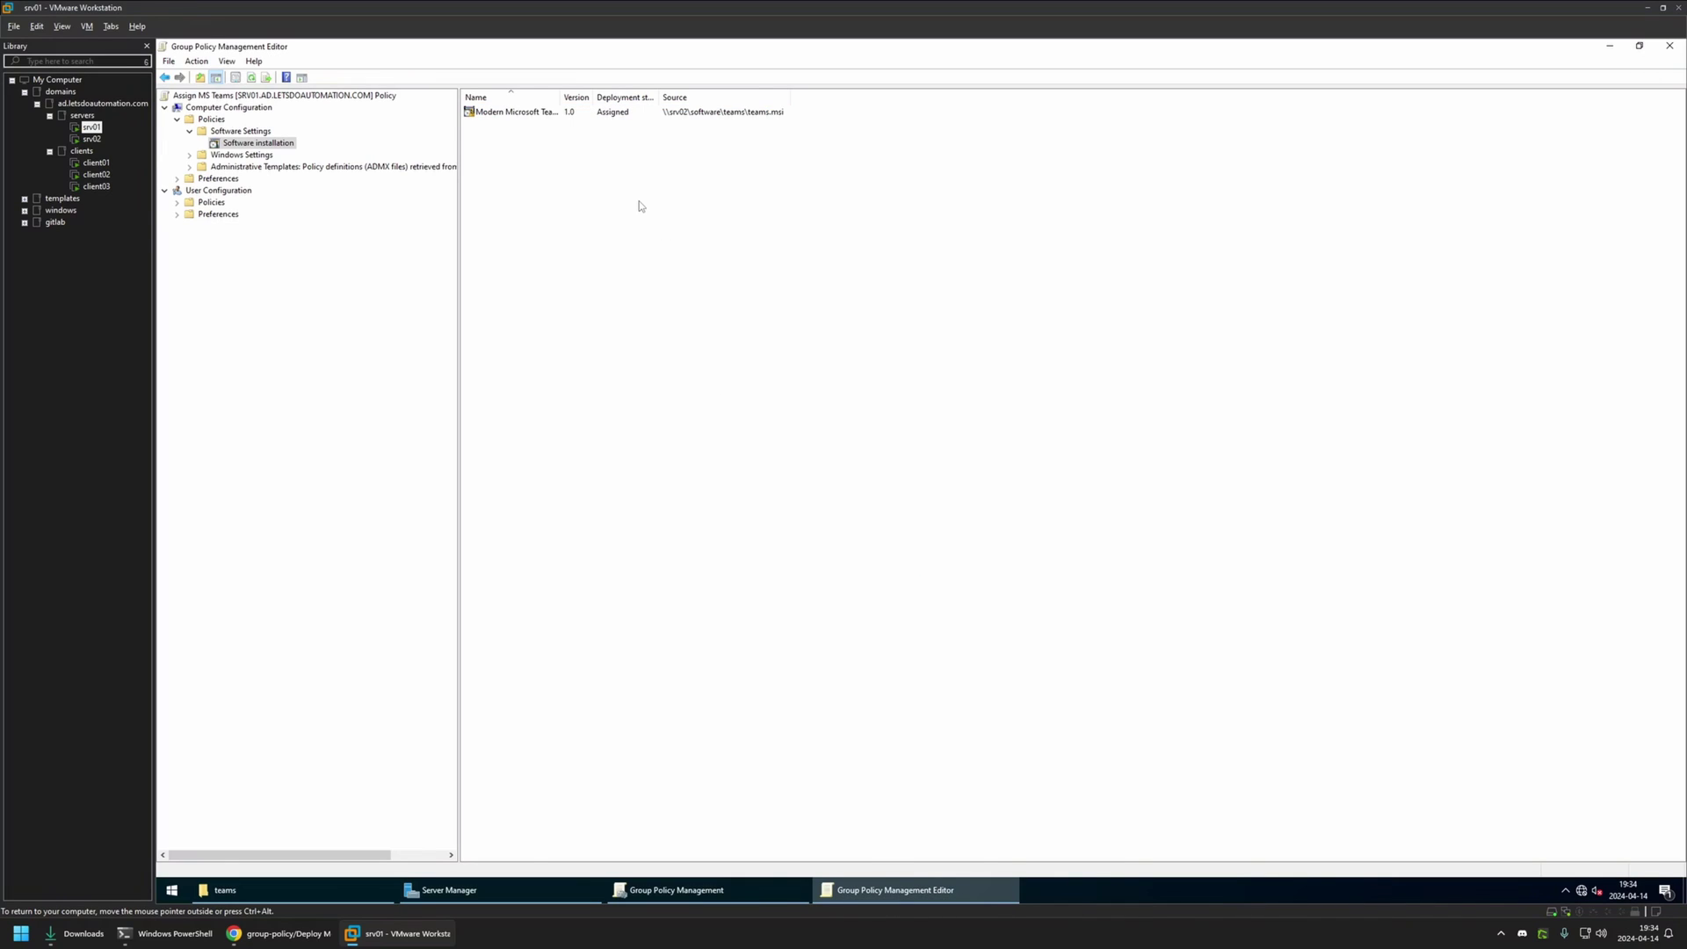
- Set the Assign MS Teams GPO status to User configuration settings disabled, then view the computers OU
{"action": "left_click", "coordinate": [1655, 51]}
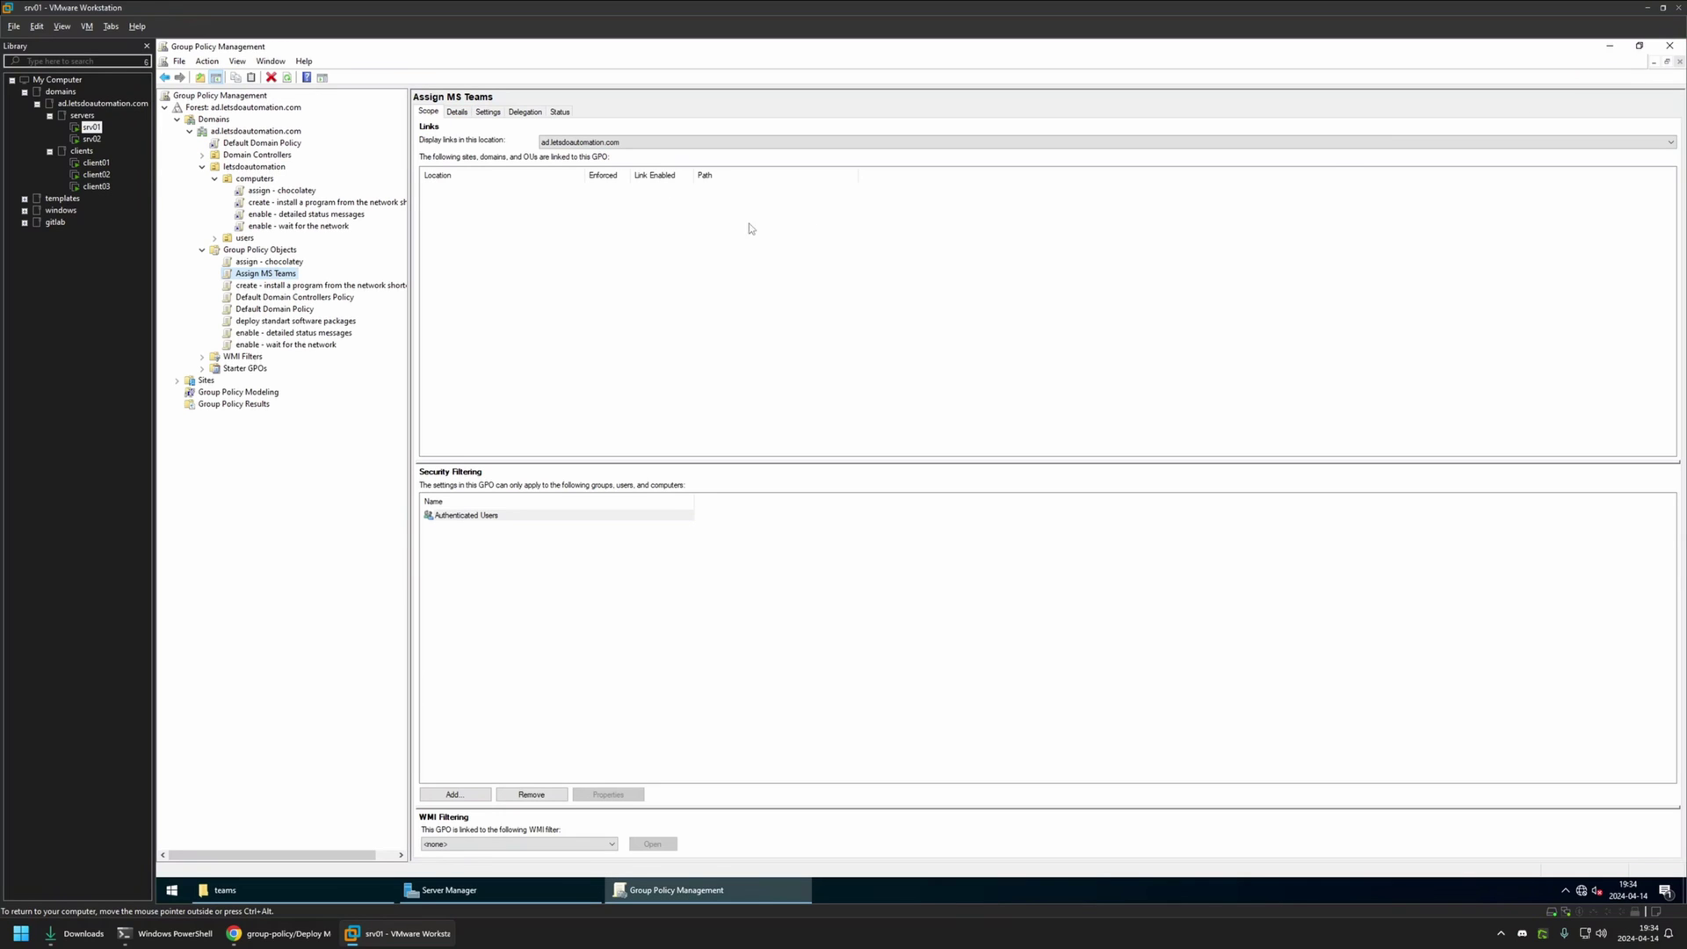
{"action": "left_click", "coordinate": [456, 113]}
{"action": "left_click", "coordinate": [526, 268]}
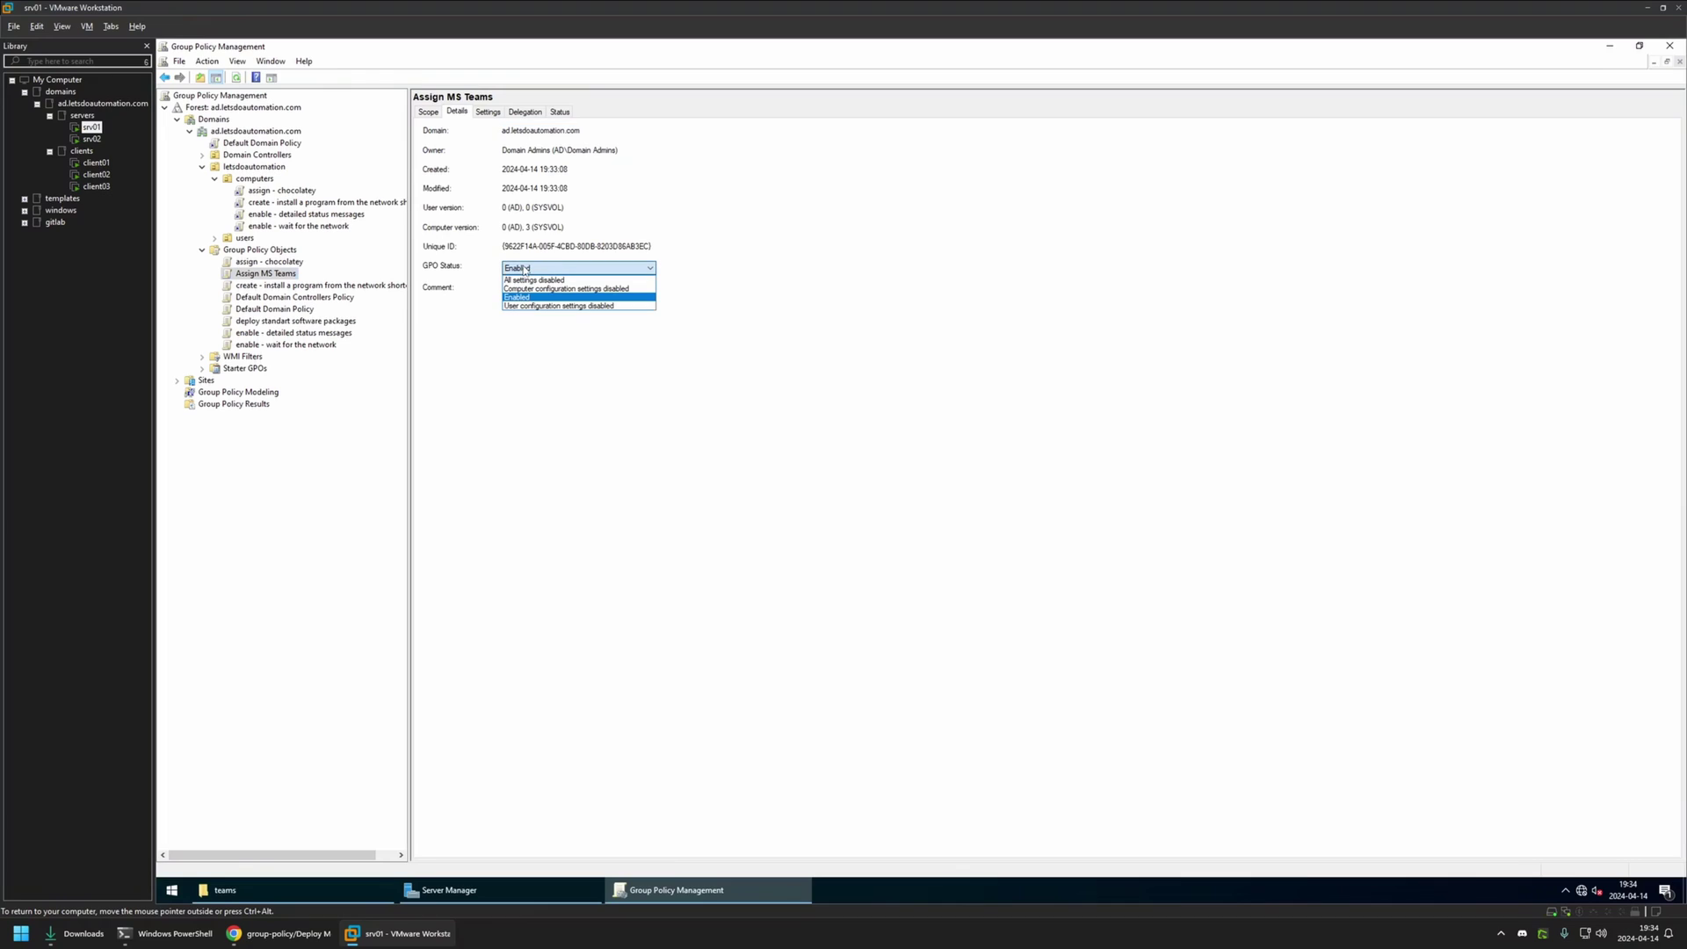
{"action": "left_click", "coordinate": [545, 306]}
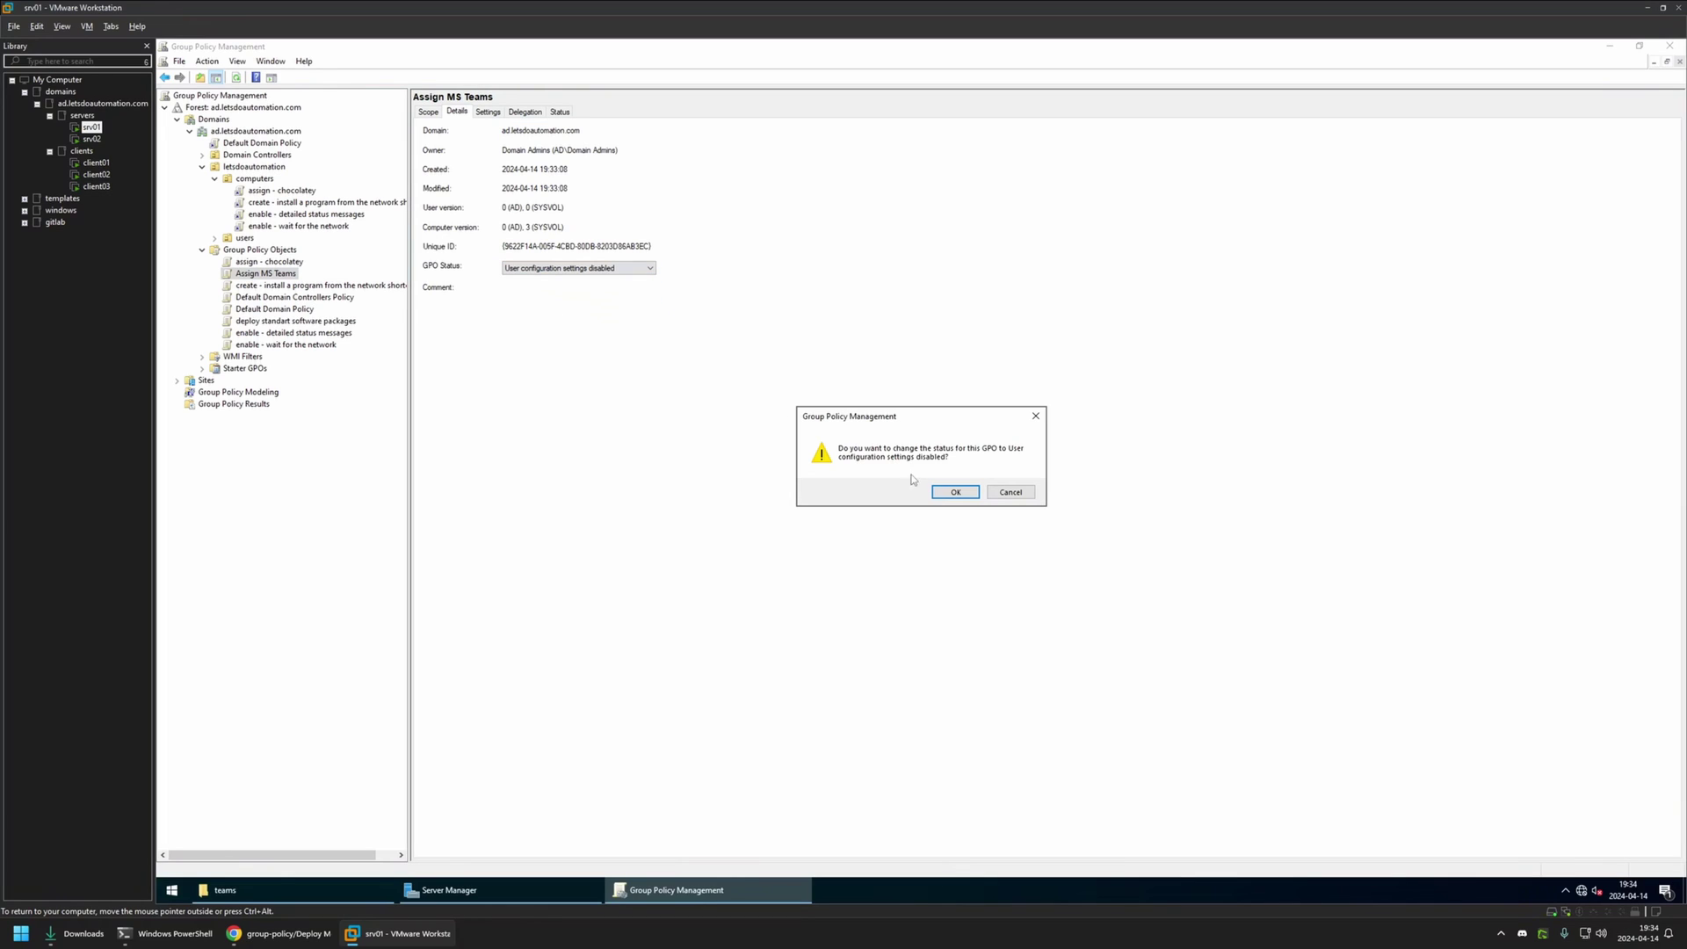
{"action": "left_click", "coordinate": [944, 493]}
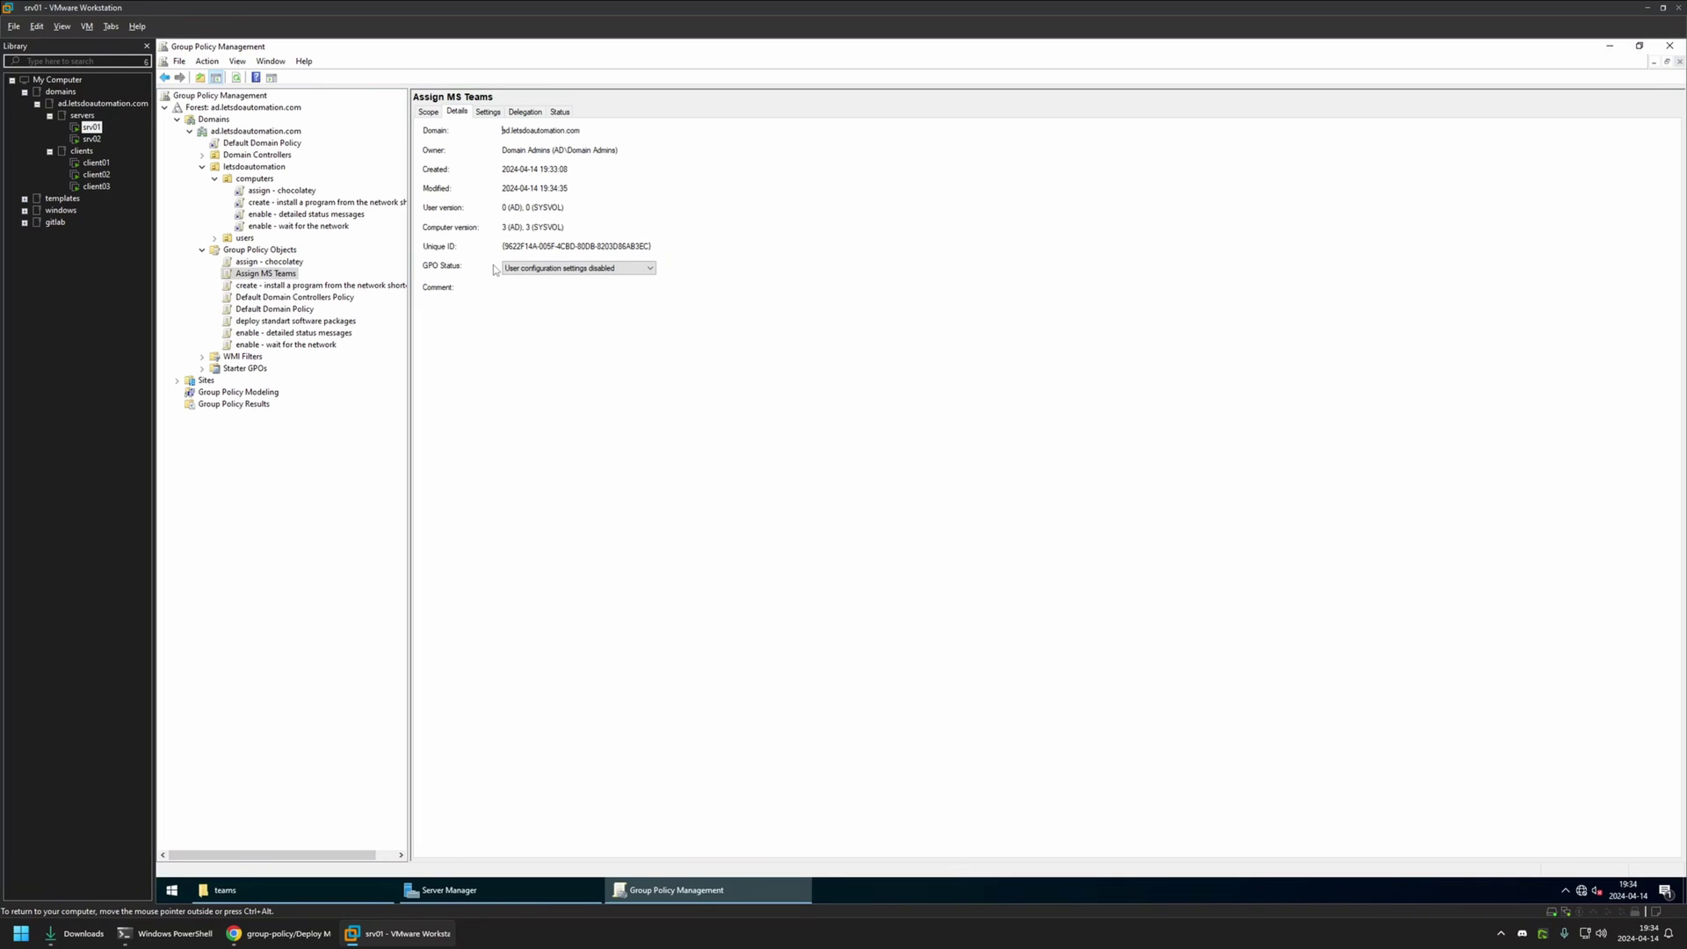
{"action": "left_click", "coordinate": [265, 180]}
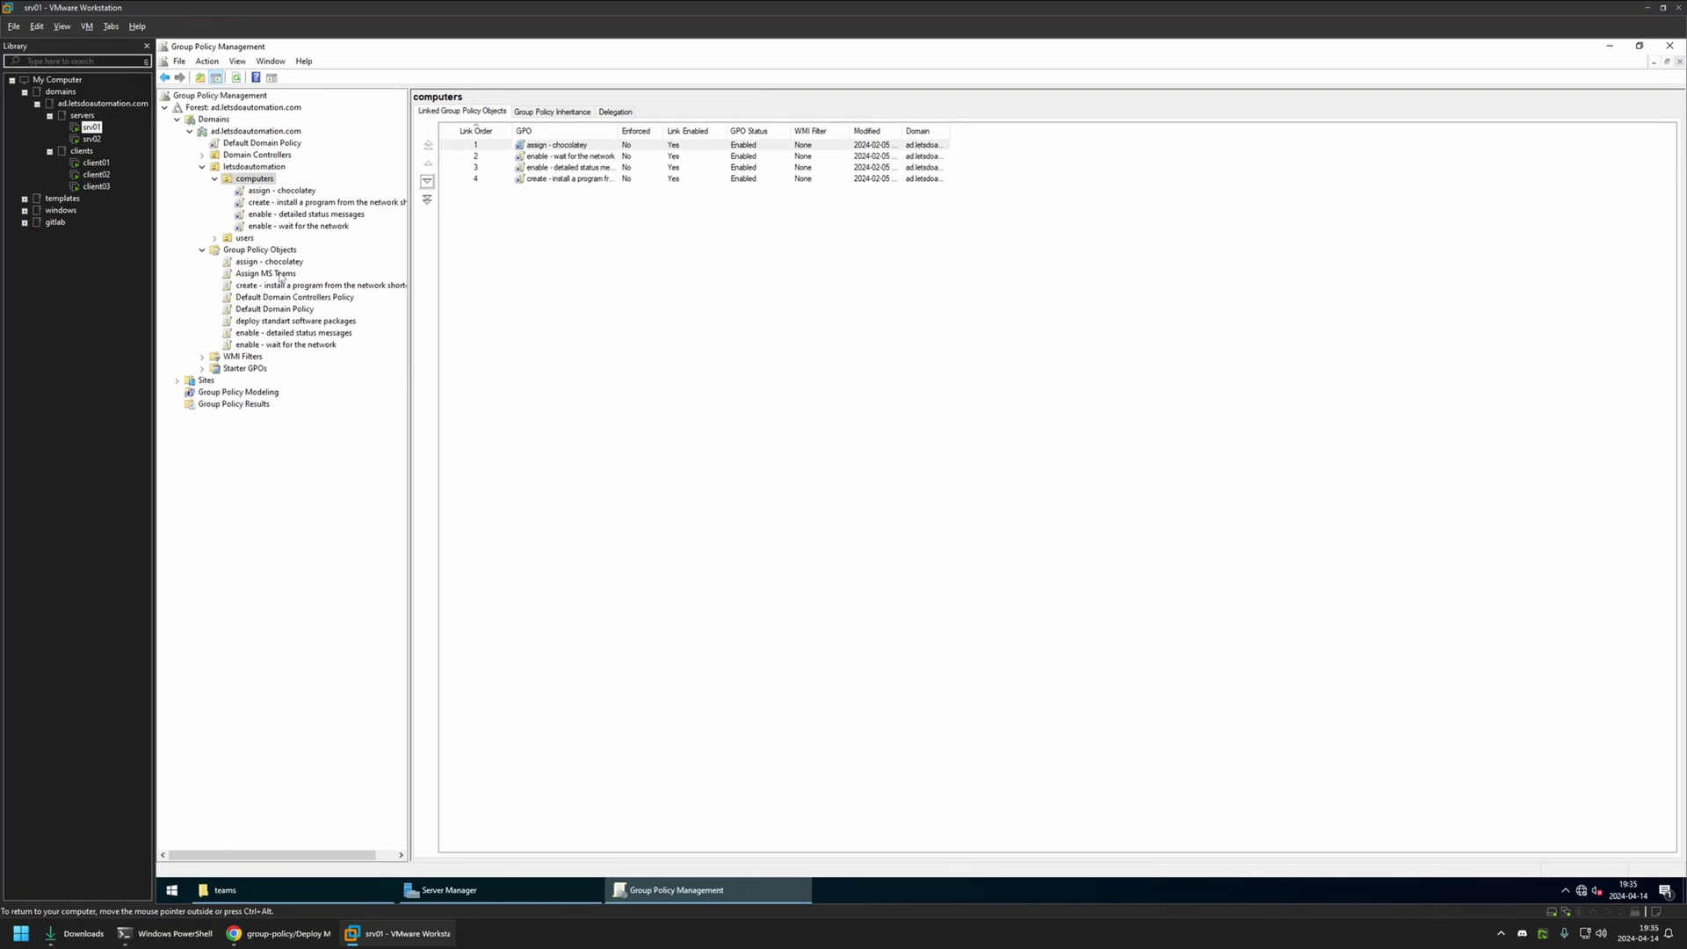
- Link the Assign MS Teams GPO to the computers OU, then switch to client01's console
{"action": "left_click_drag", "start_coordinate": [279, 276], "coordinate": [256, 179]}
{"action": "left_click", "coordinate": [964, 491]}
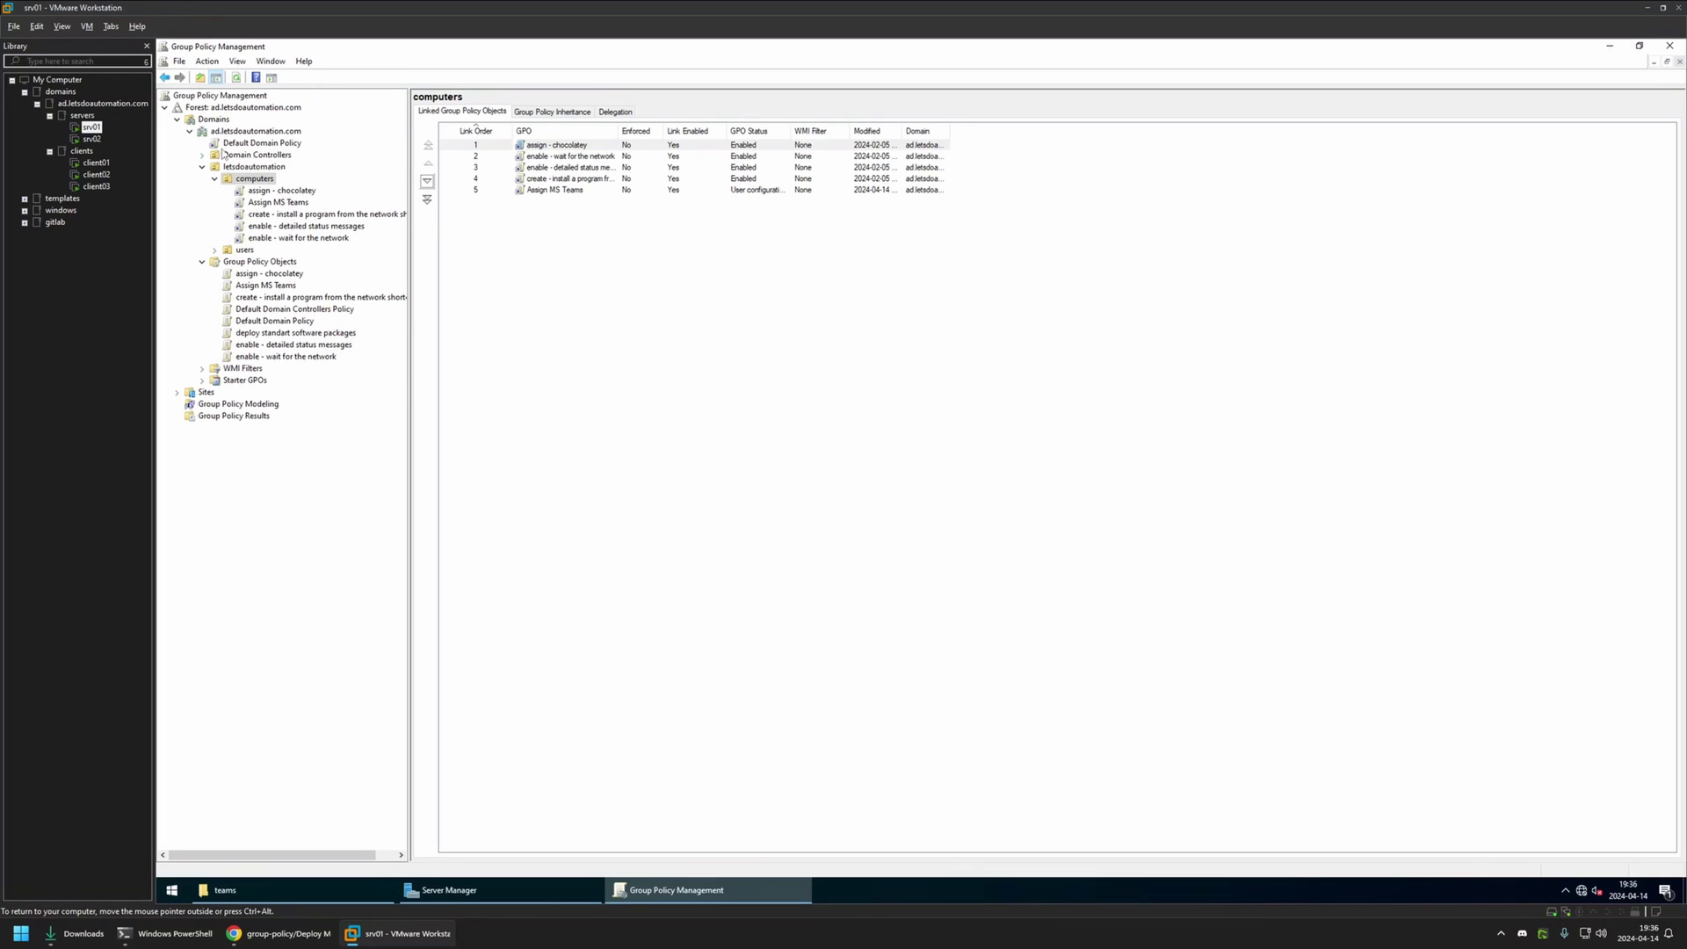
{"action": "left_click", "coordinate": [95, 163]}
- Open a Command Prompt on client01 and run gpupdate
{"action": "left_click", "coordinate": [549, 264]}
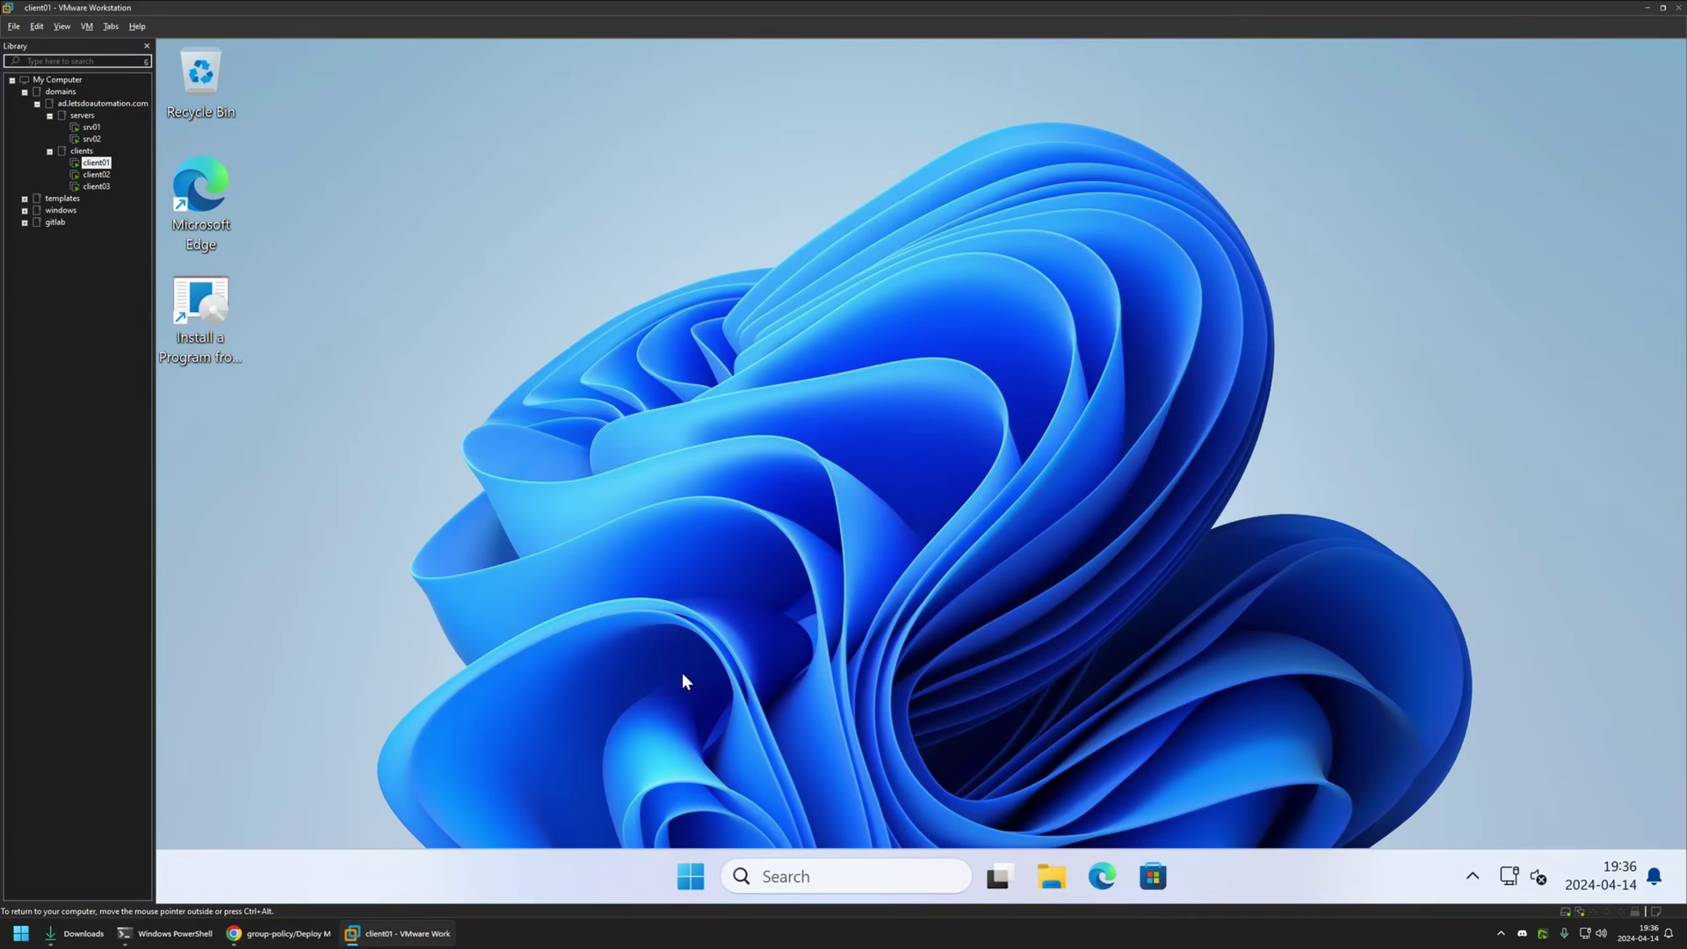
{"action": "left_click", "coordinate": [691, 876]}
{"action": "type", "text": "cmd"}
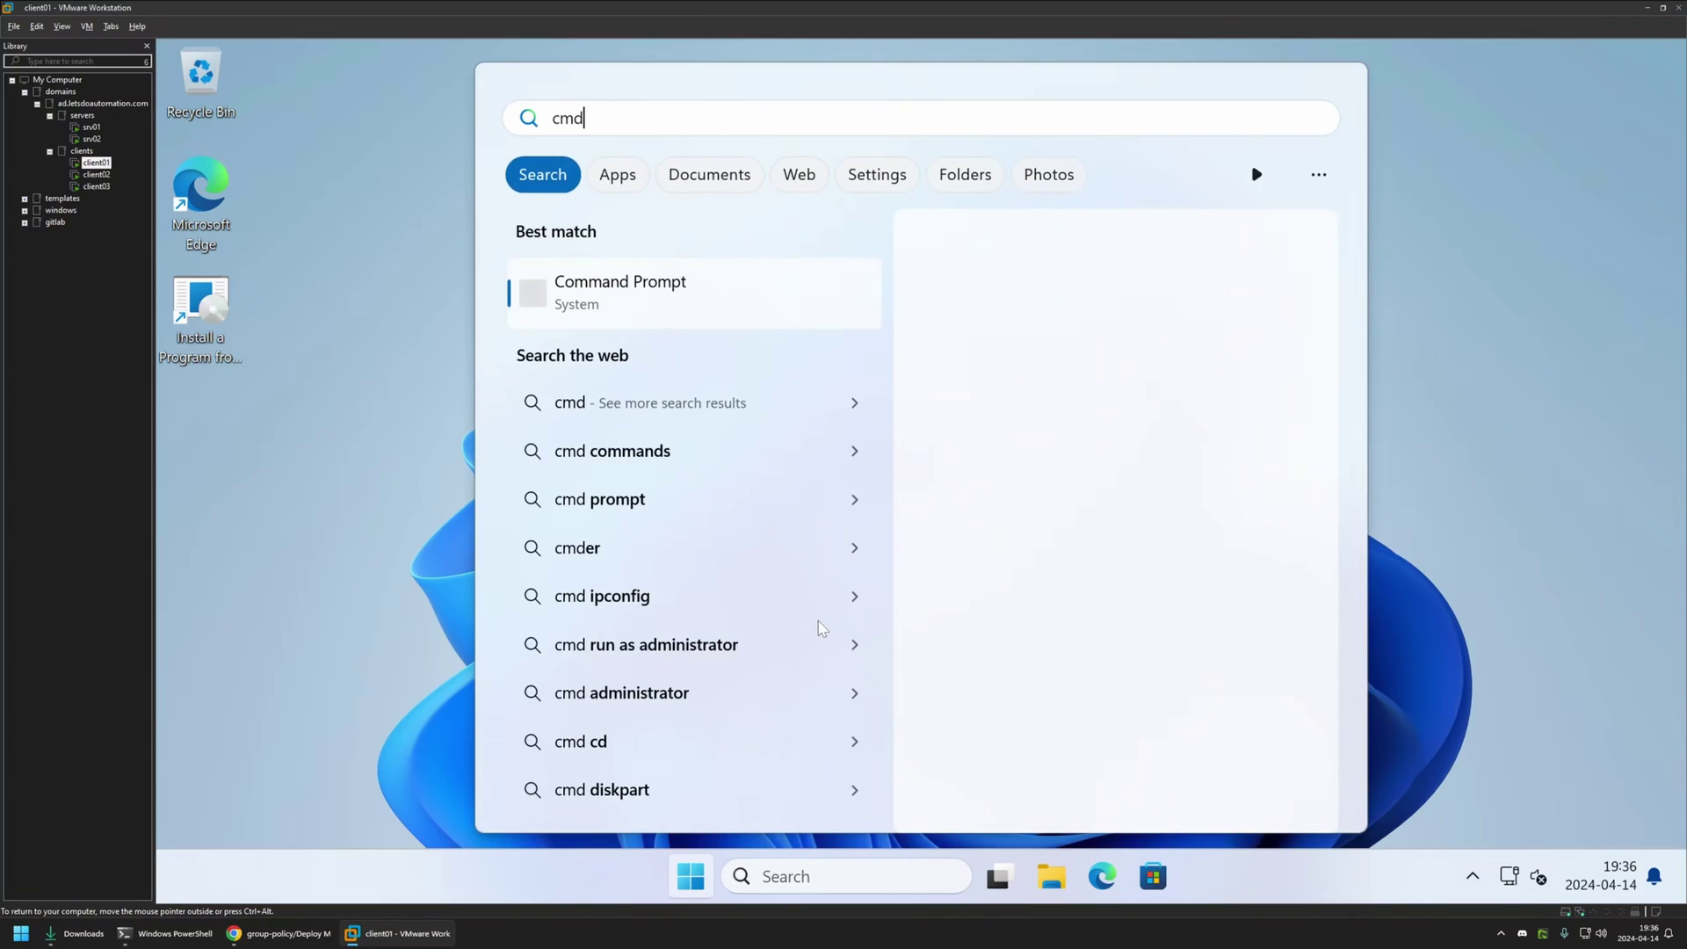
{"action": "key", "text": "Return"}
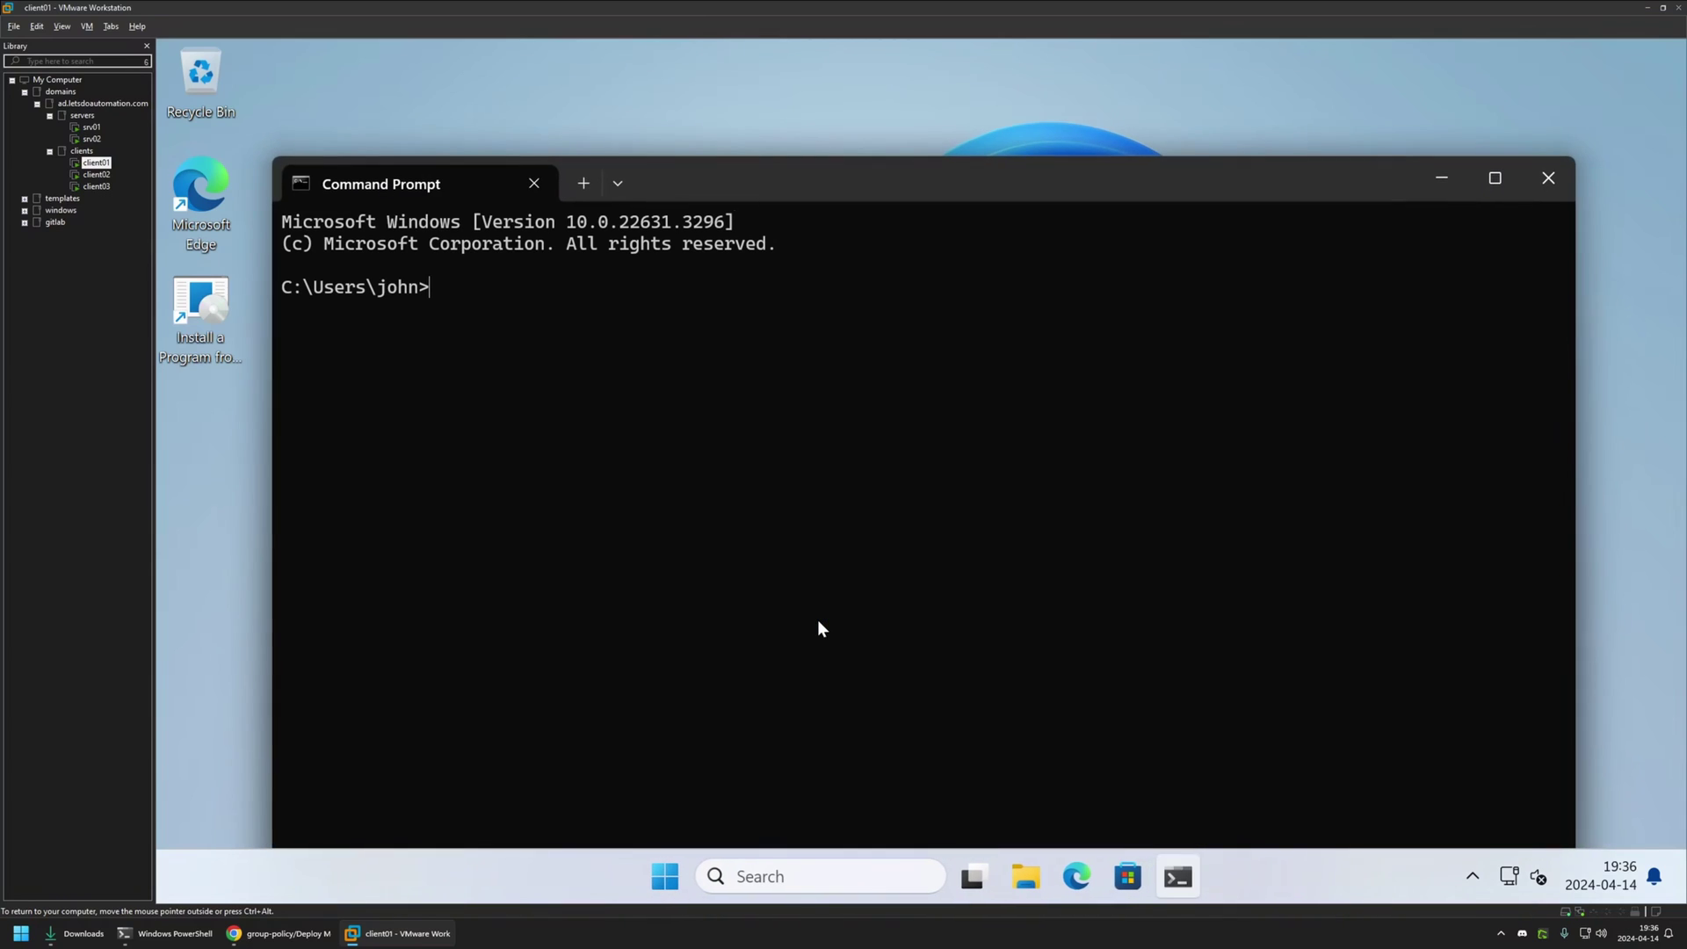
{"action": "type", "text": "gpupdate"}
{"action": "key", "text": "Return"}
- Highlight the software installation warning that requires a restart or logon
{"action": "key", "text": "ctrl+alt"}
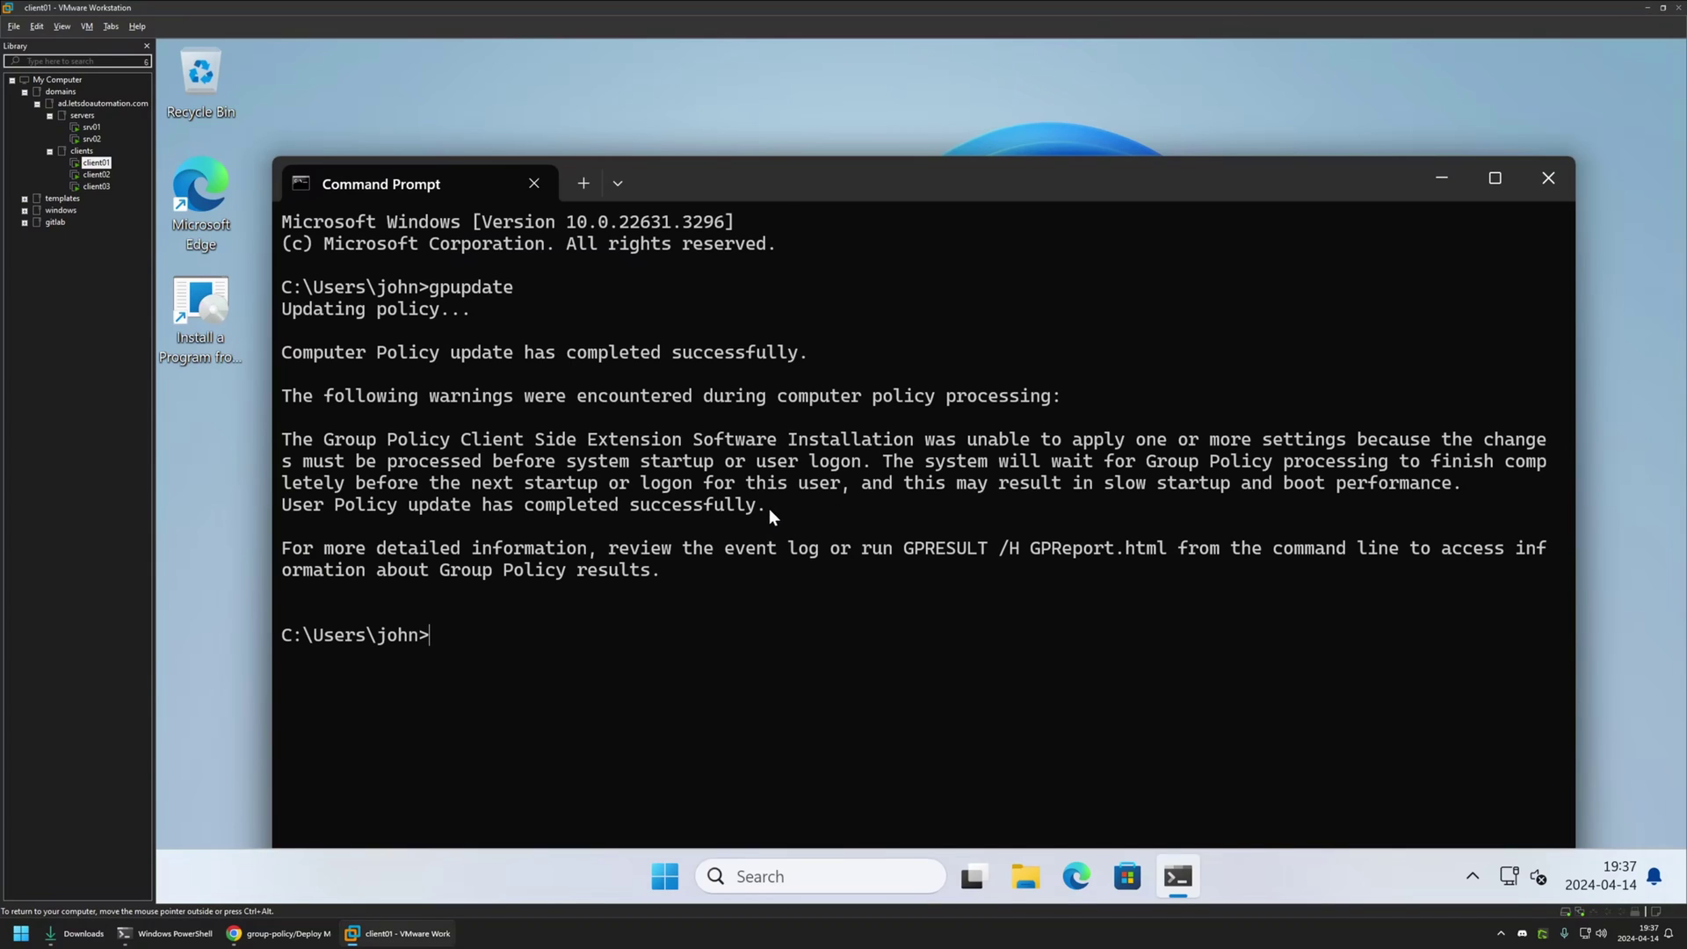
{"action": "left_click_drag", "start_coordinate": [285, 439], "coordinate": [747, 505]}
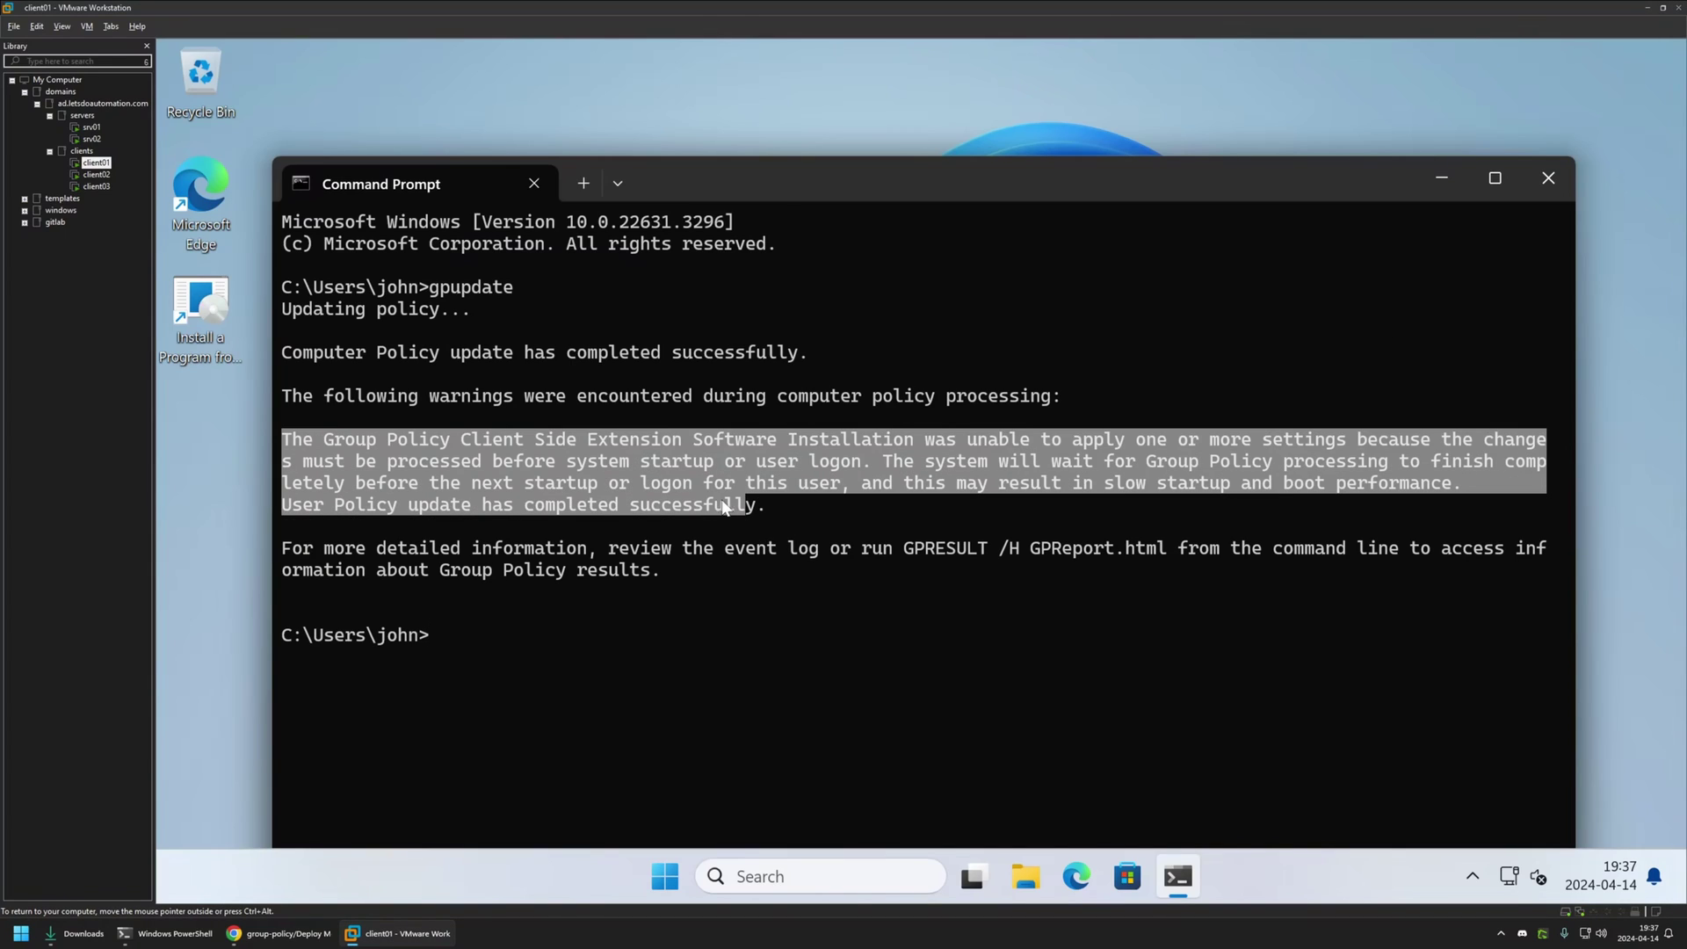
{"action": "left_click", "coordinate": [787, 505]}
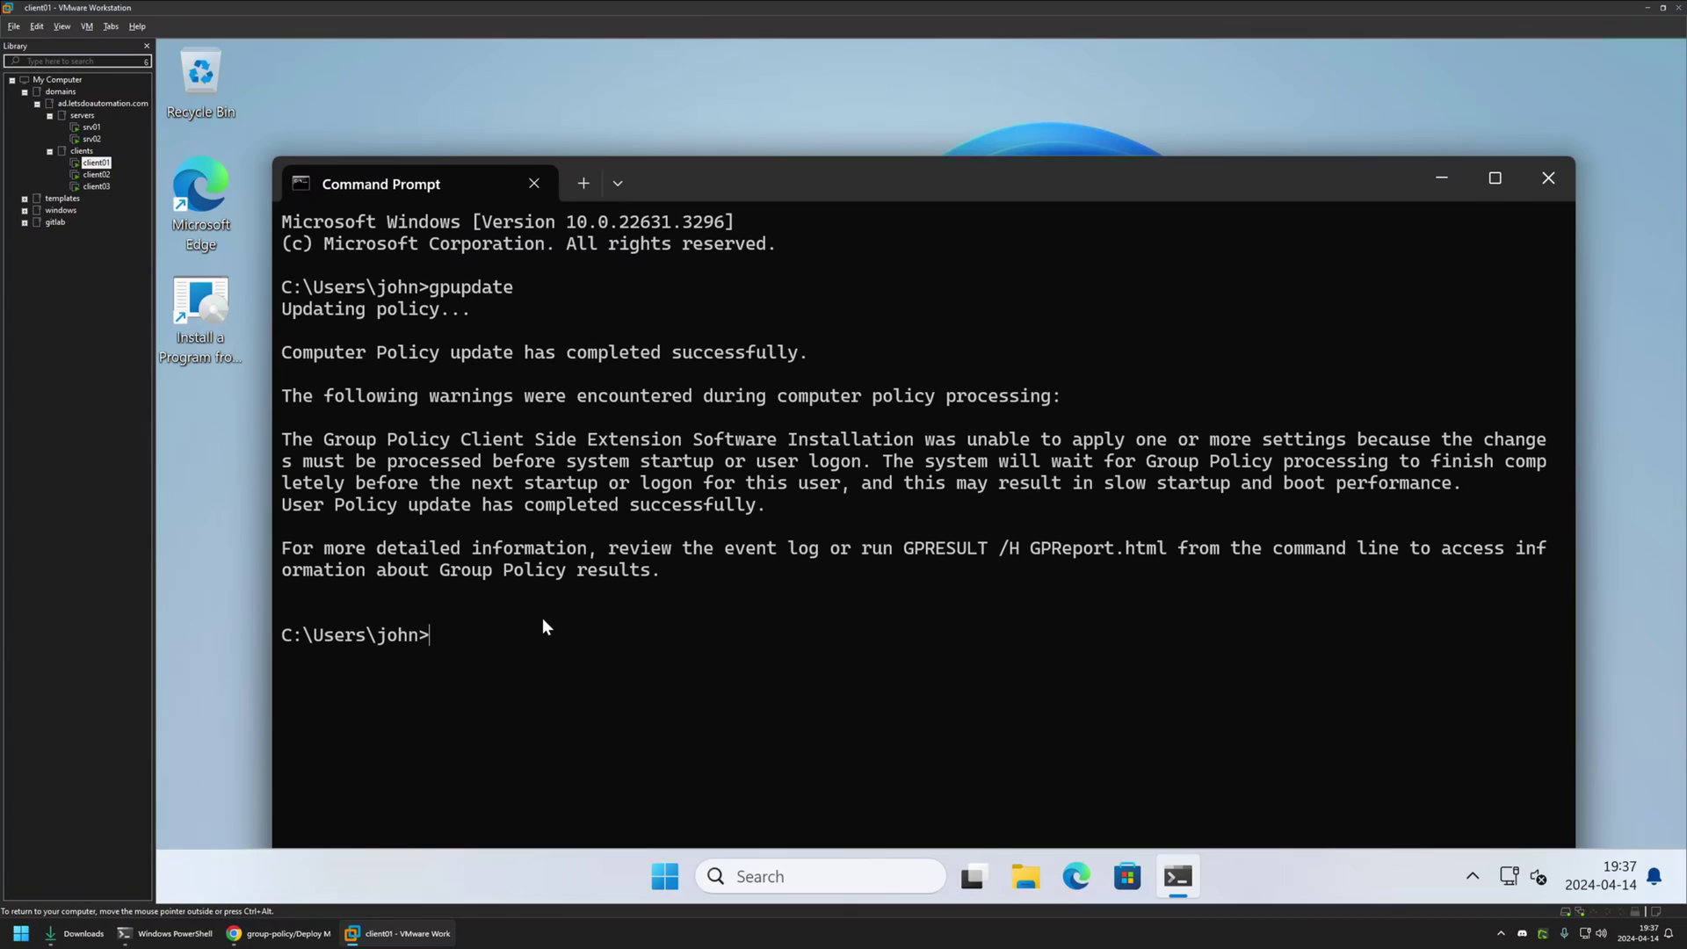
- Restart client01 with shutdown -r -t 0, sign in with the account password, and launch the newly added Microsoft Teams
{"action": "type", "text": "shutdown -r -t 0"}
{"action": "key", "text": "Return"}
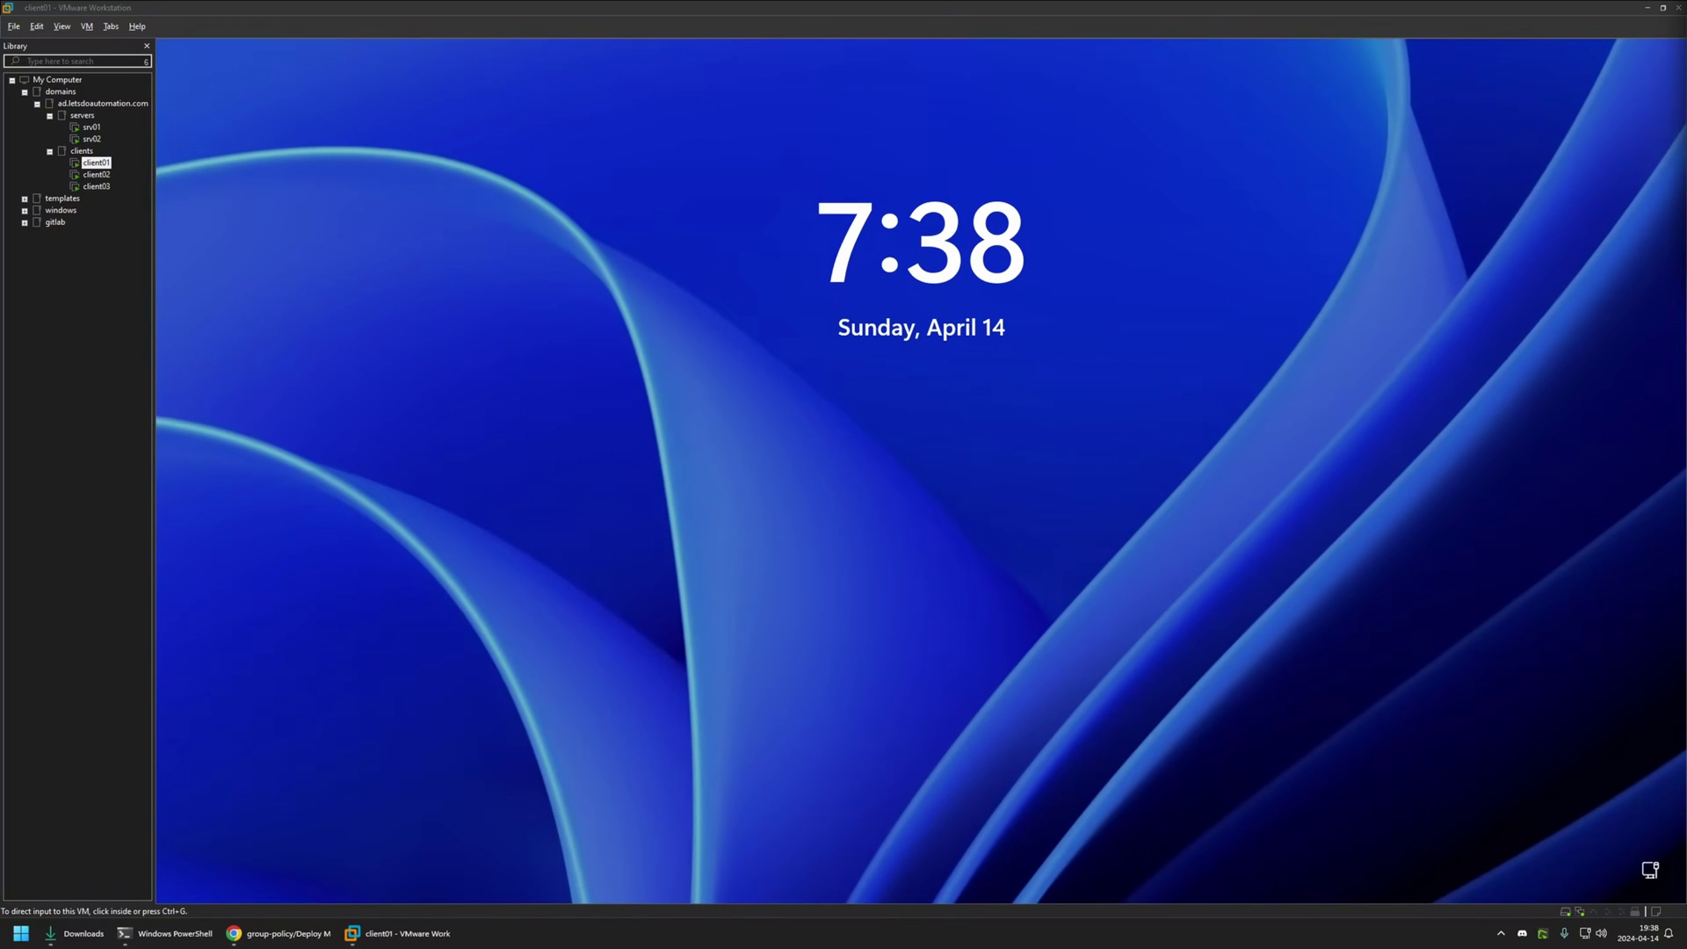
{"action": "left_click", "coordinate": [973, 615]}
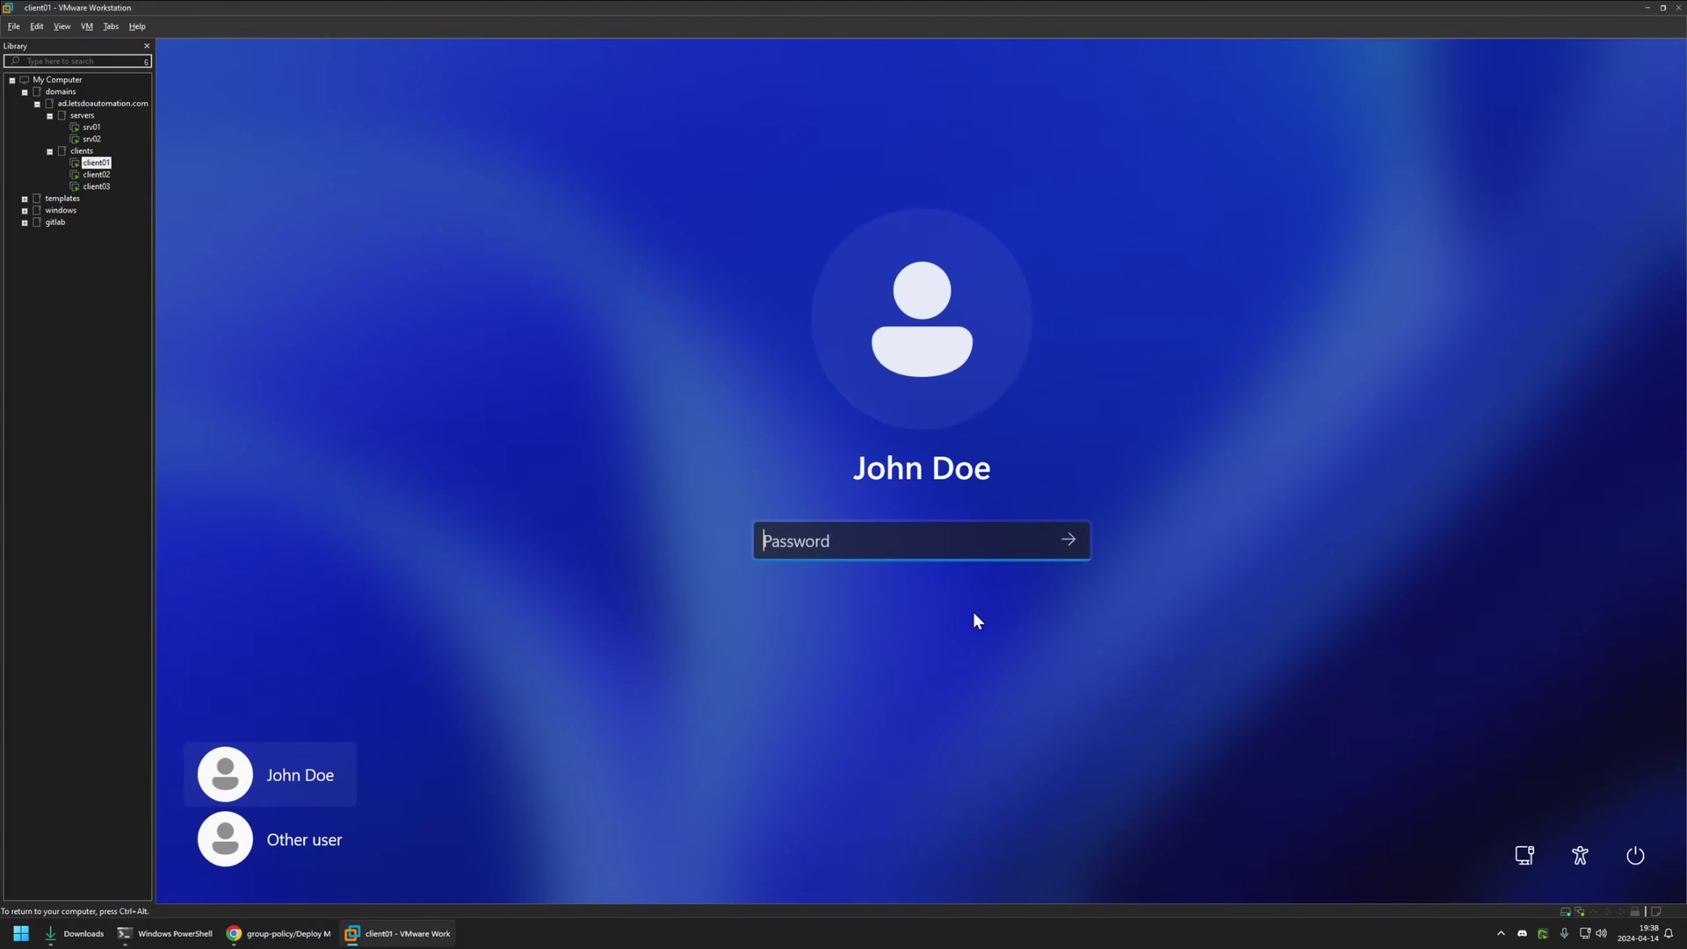
{"action": "key", "text": "Return"}
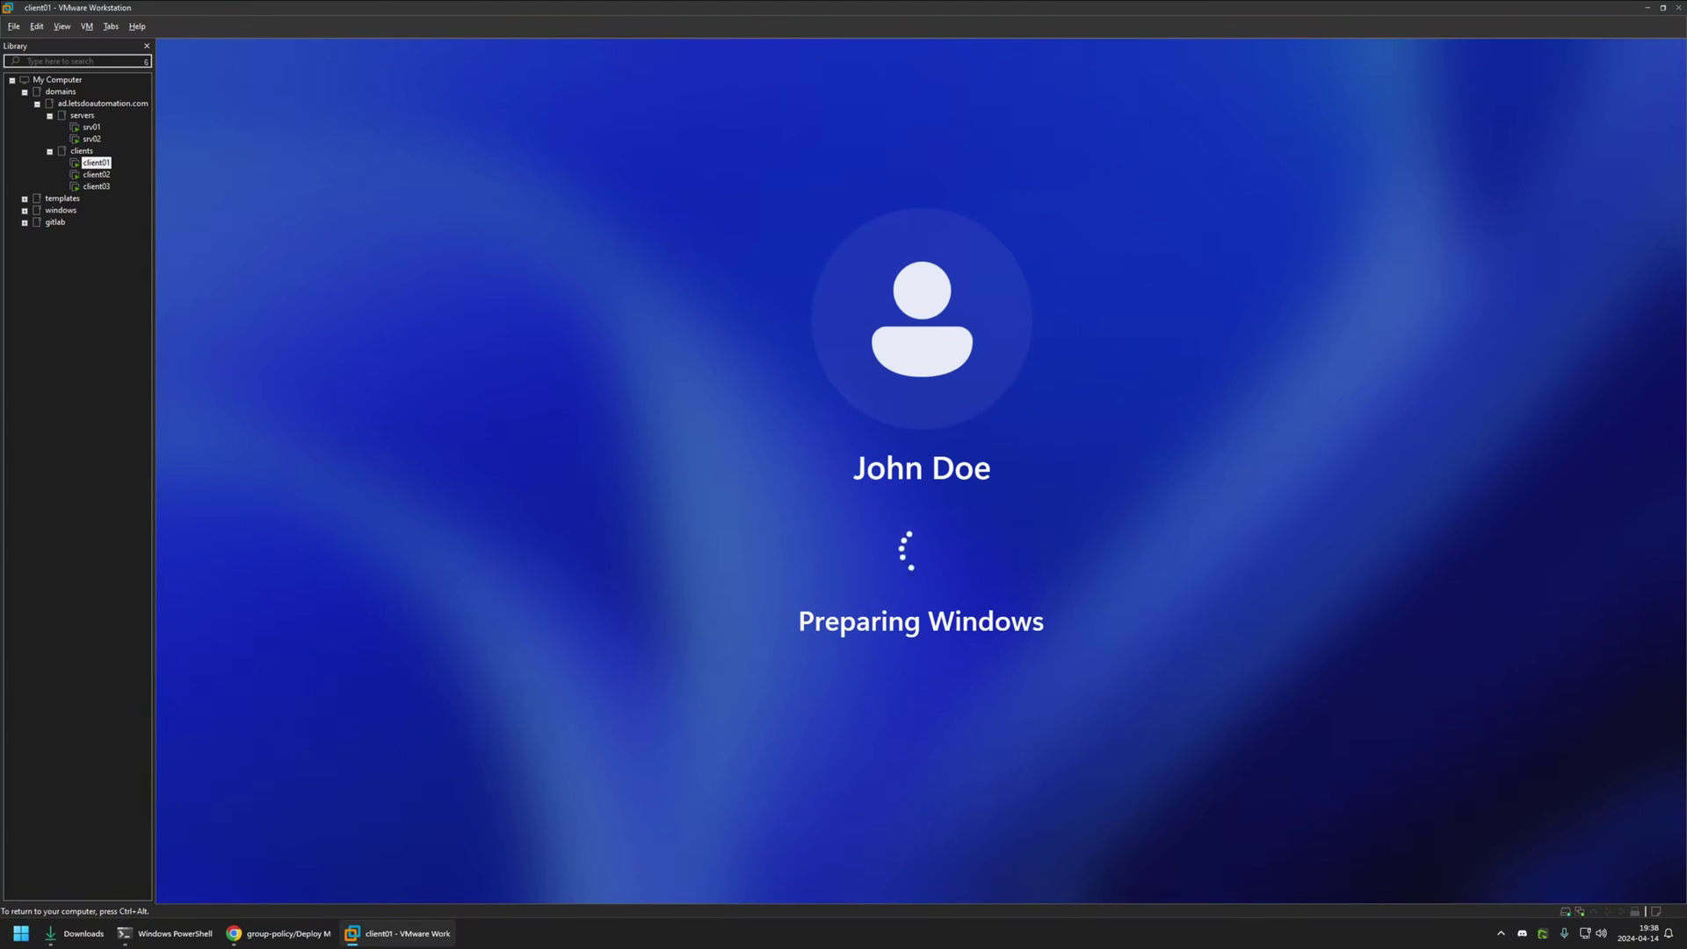
{"action": "key", "text": "super"}
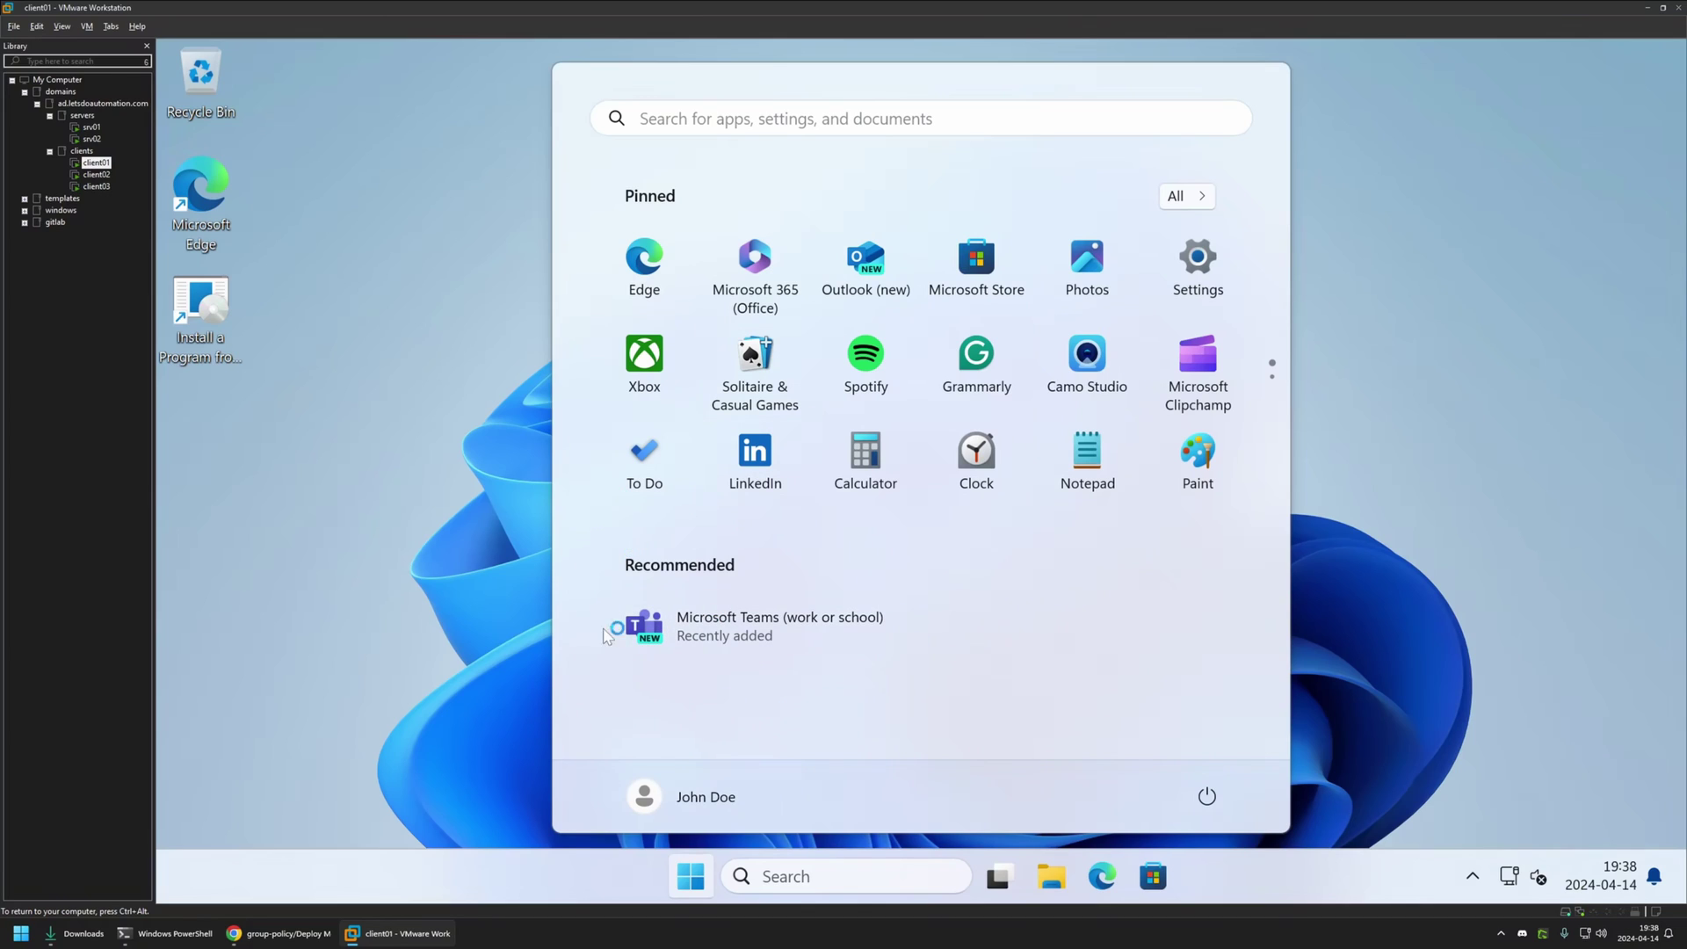
{"action": "left_click", "coordinate": [721, 627]}
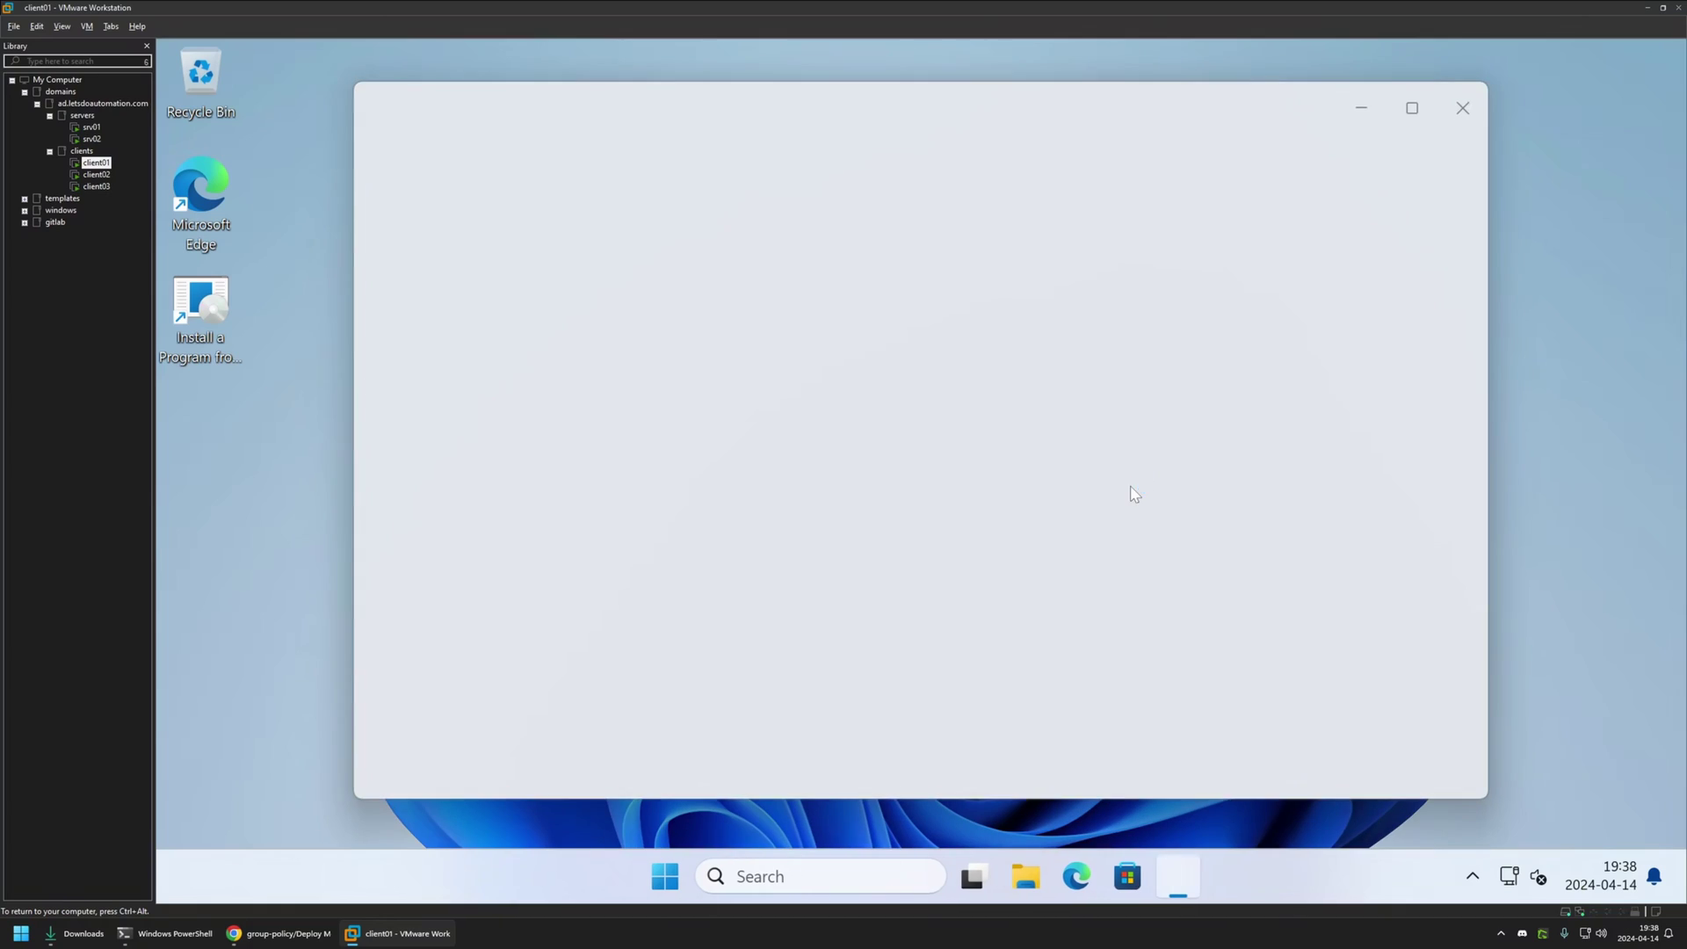
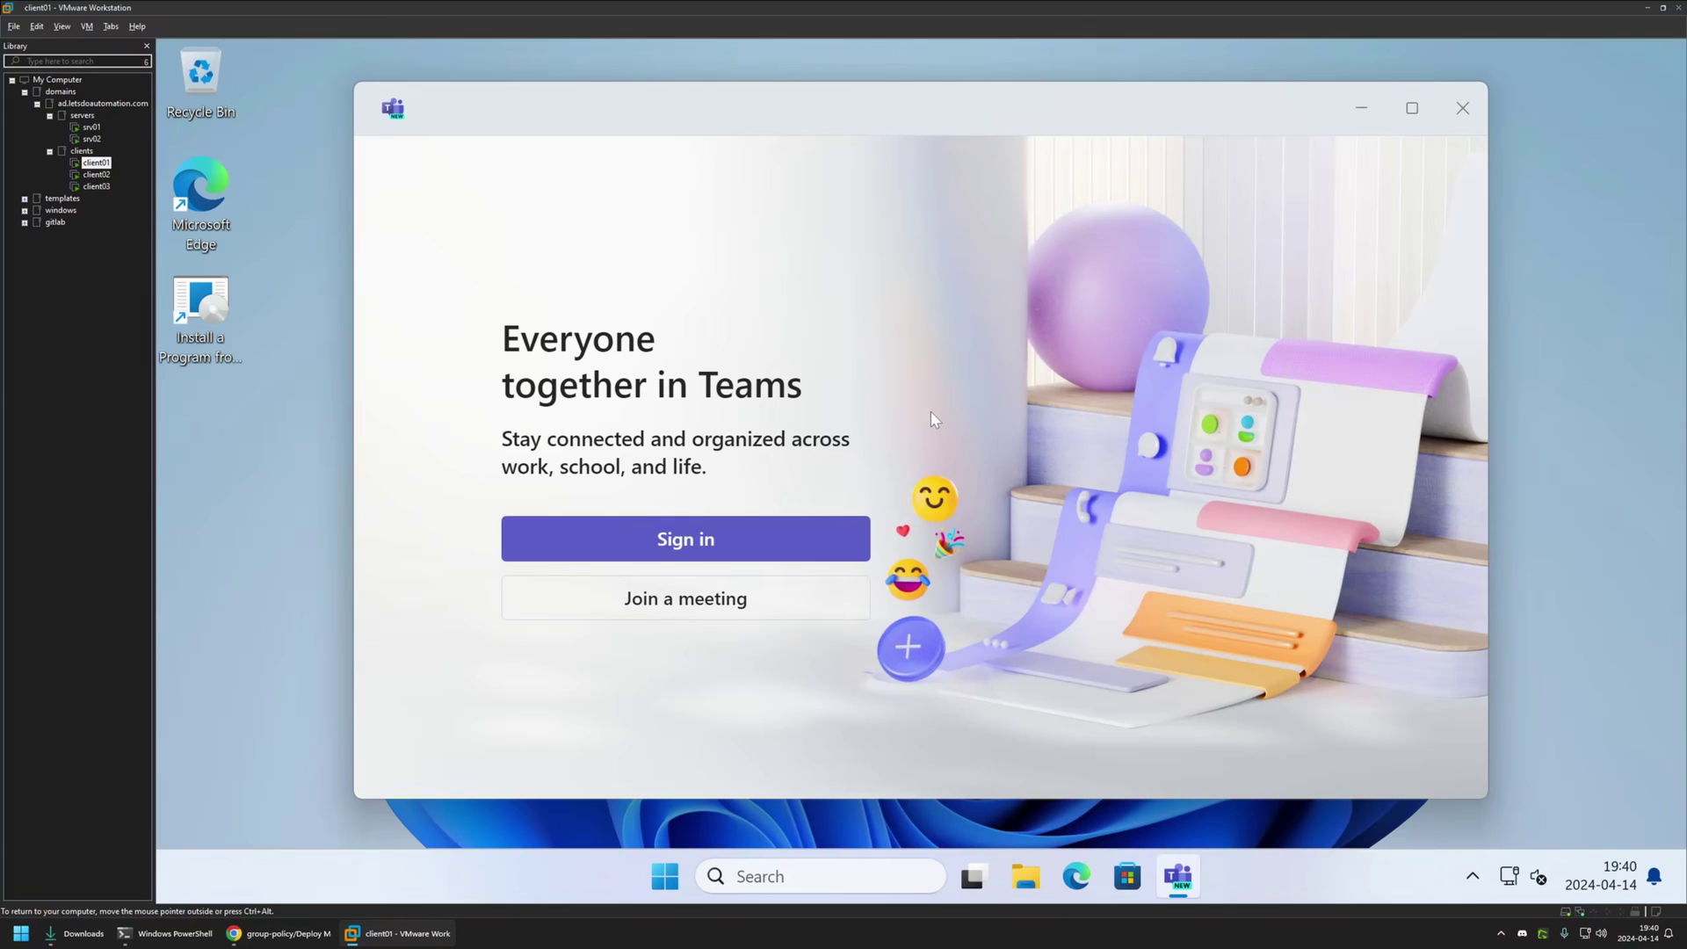
- On srv01, create a new GPO named Publish MS Teams
{"action": "left_click", "coordinate": [91, 127]}
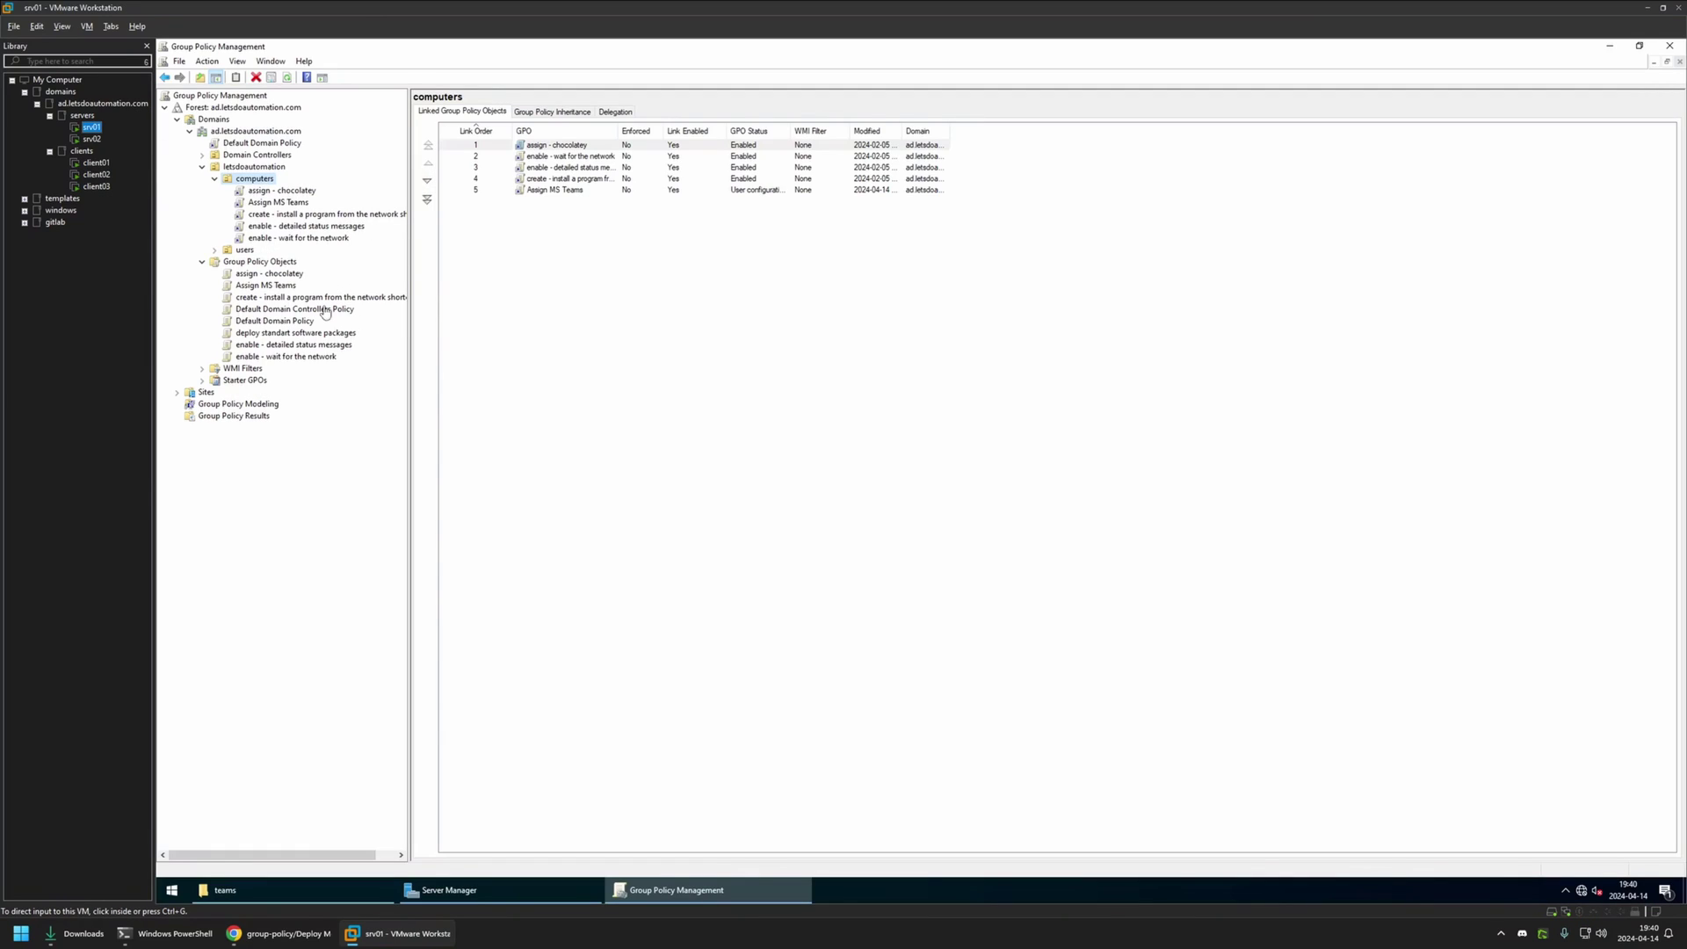
{"action": "right_click", "coordinate": [273, 262]}
{"action": "left_click", "coordinate": [305, 266]}
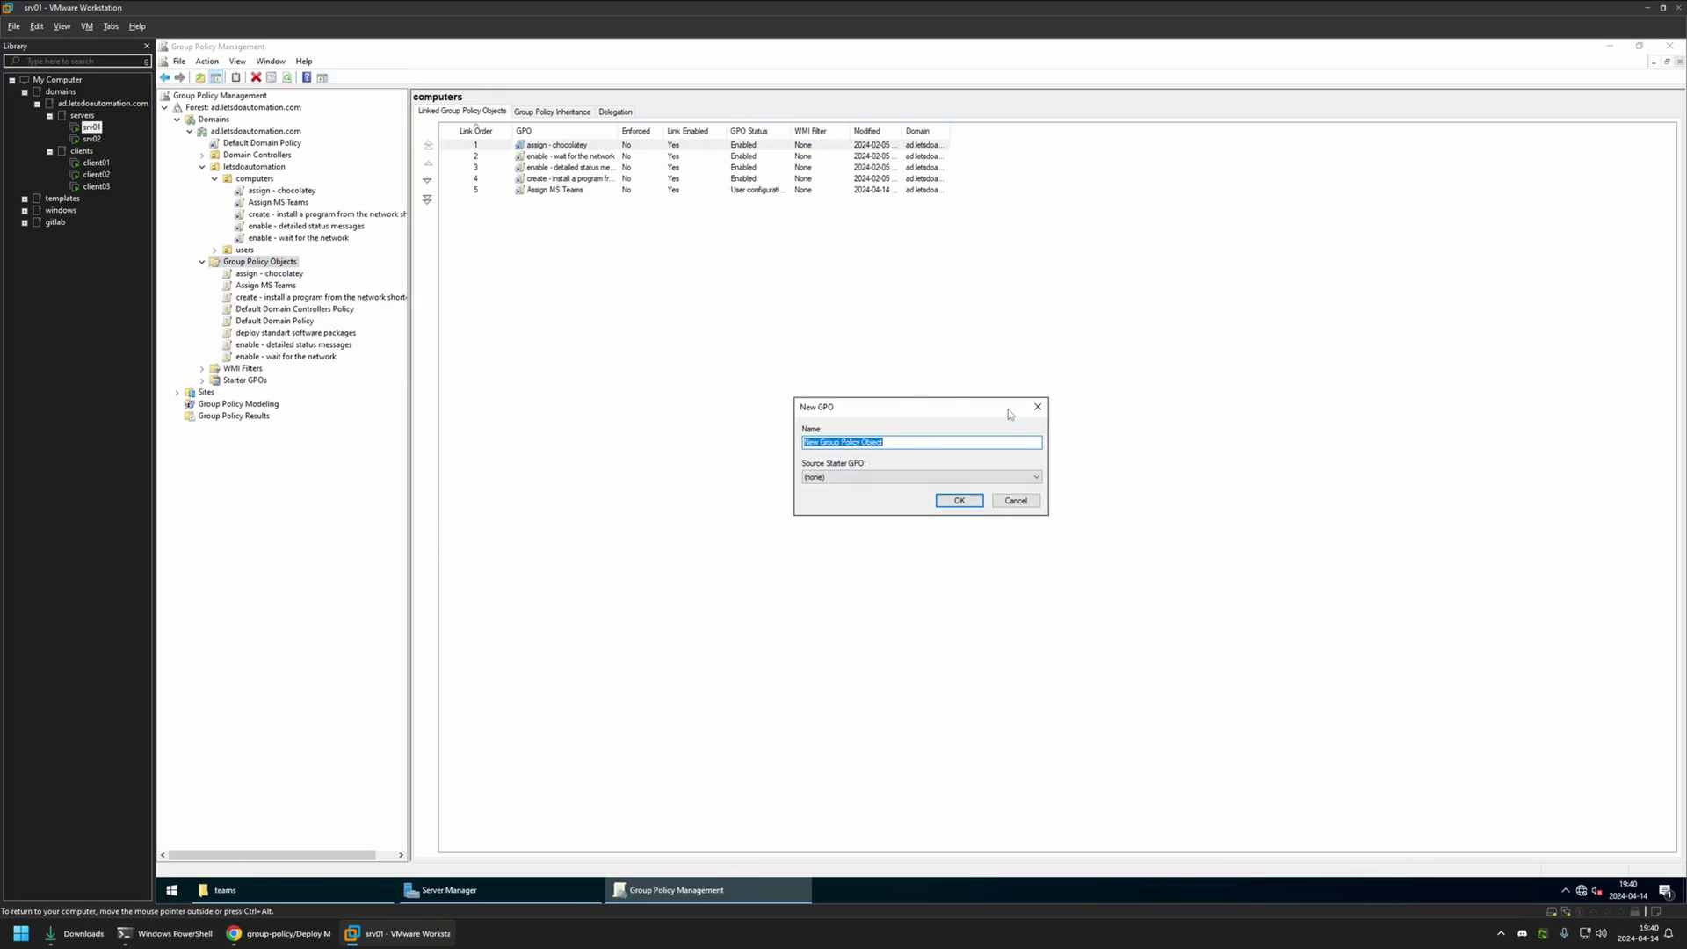
{"action": "type", "text": "Pu"}
{"action": "left_click", "coordinate": [955, 501]}
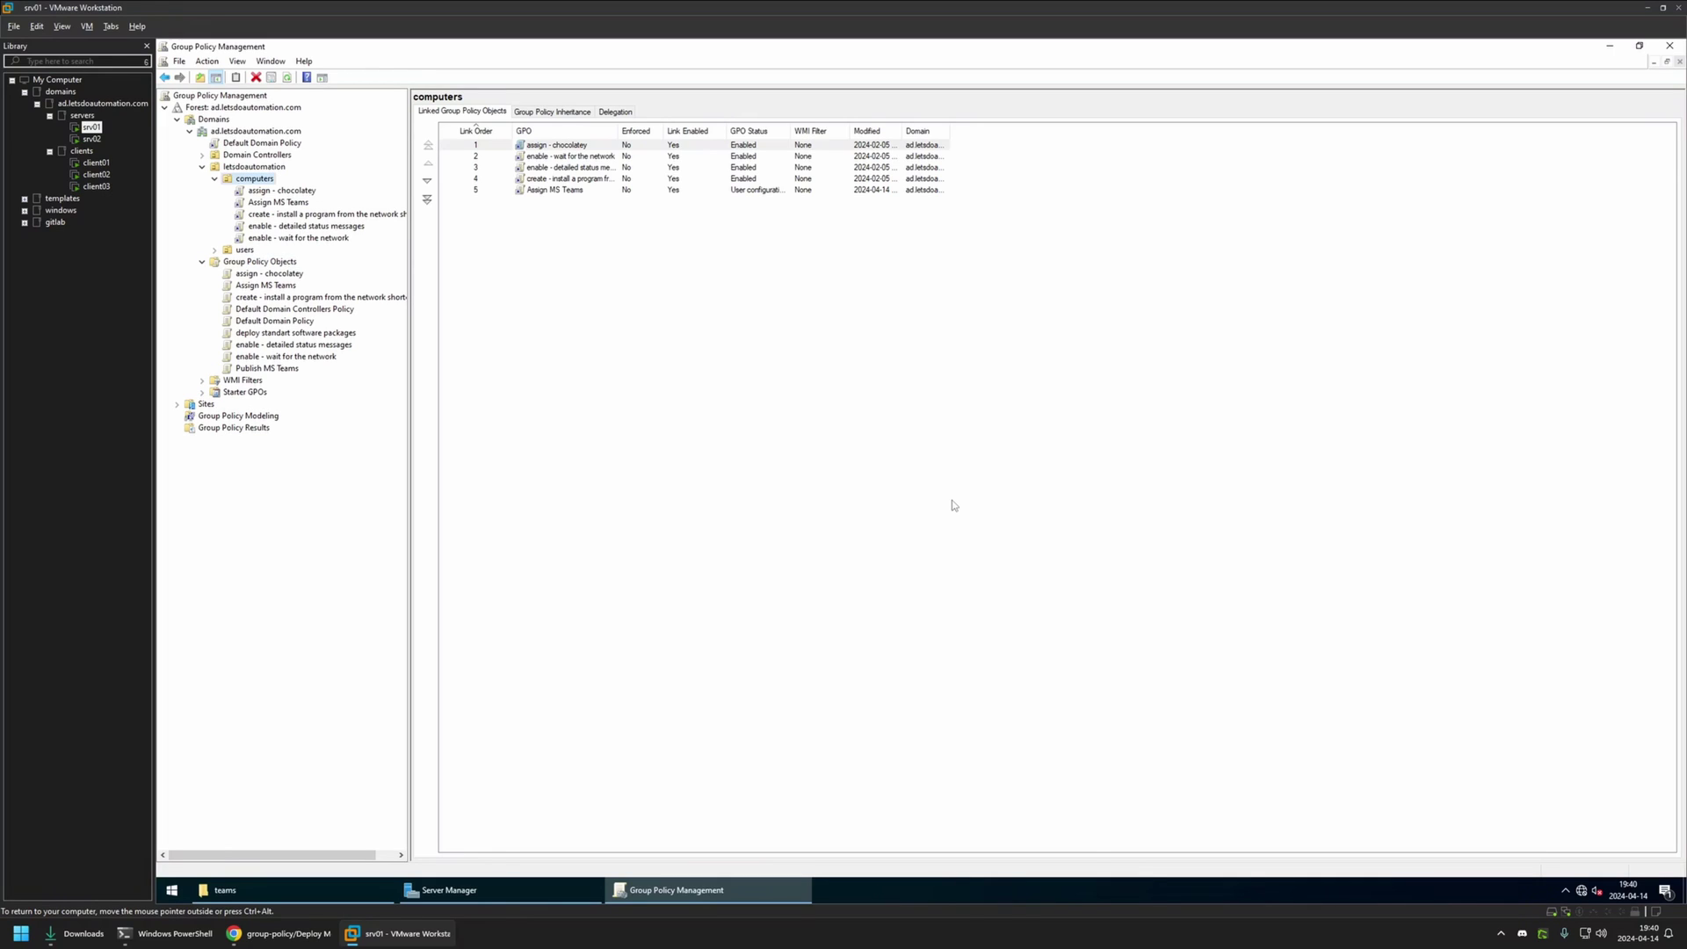
- Open the Publish MS Teams GPO in the Group Policy Management Editor
{"action": "left_click", "coordinate": [267, 368]}
{"action": "right_click", "coordinate": [289, 376]}
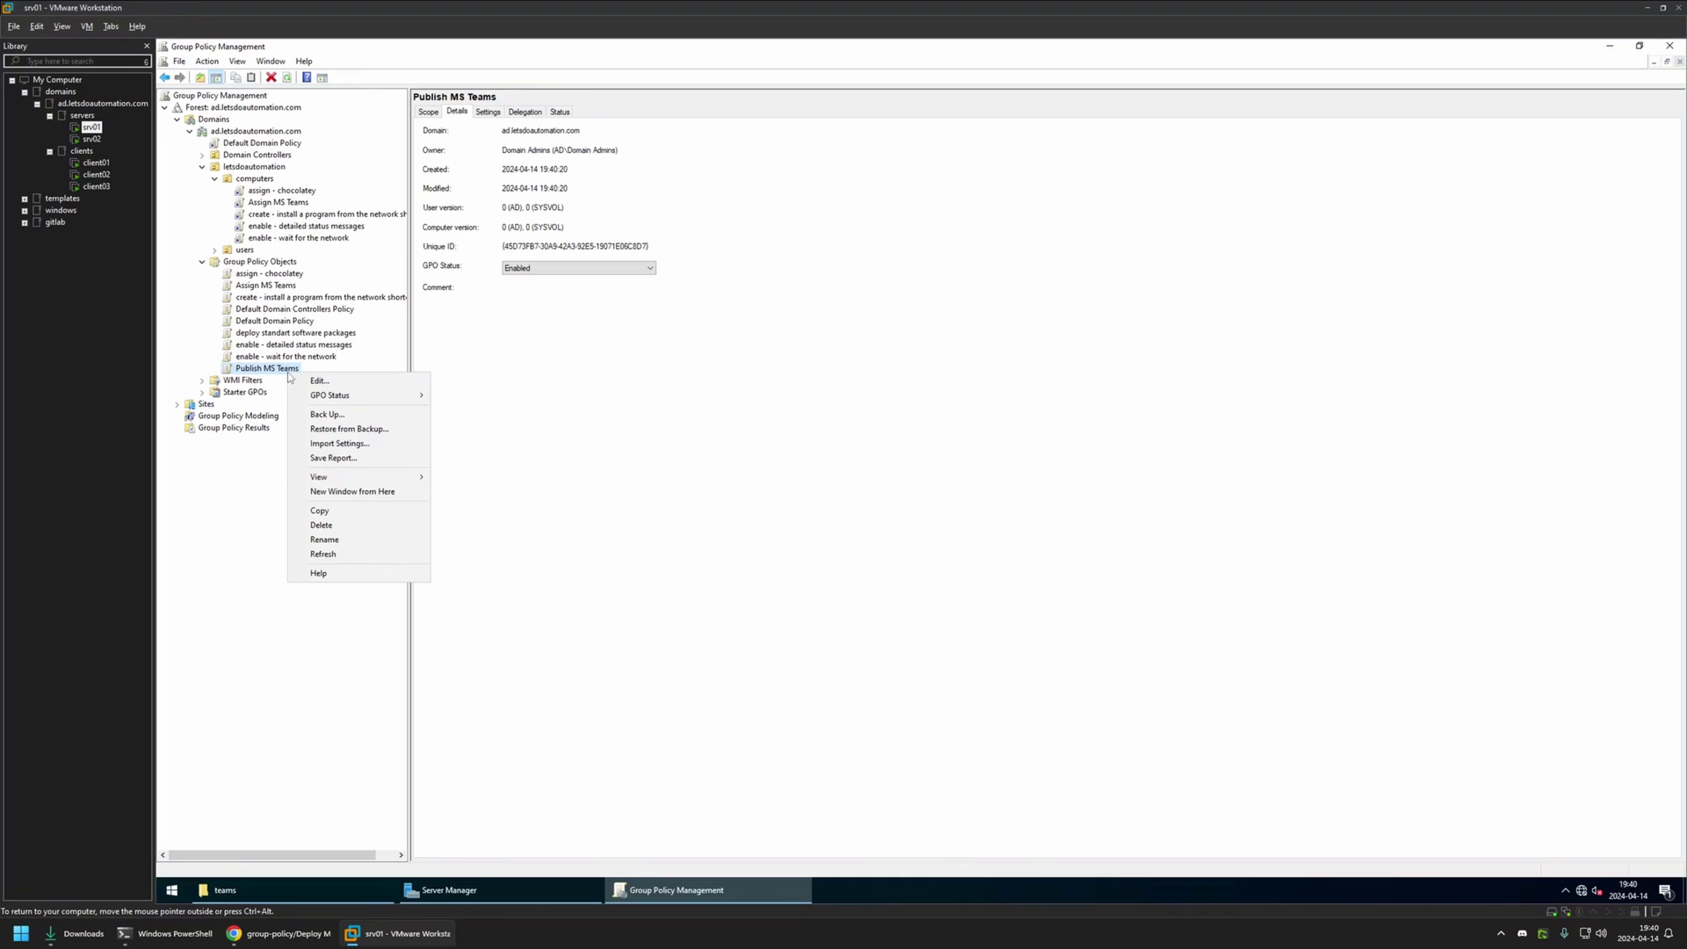
{"action": "left_click", "coordinate": [319, 381]}
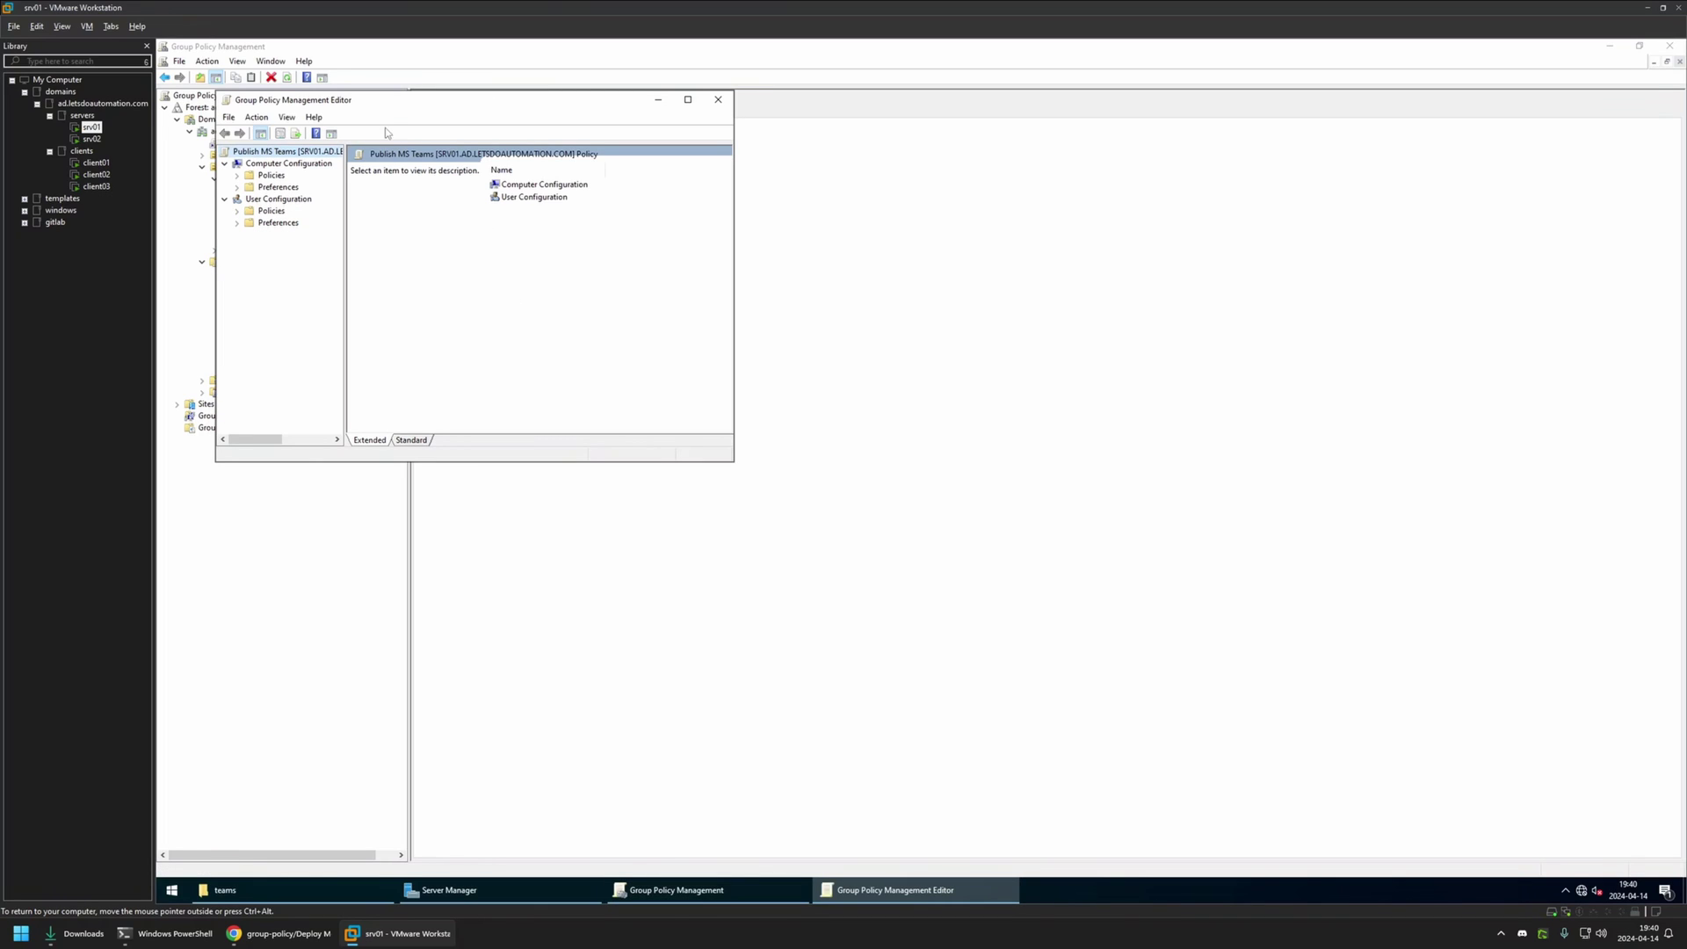
{"action": "left_click_drag", "start_coordinate": [390, 103], "coordinate": [821, 239]}
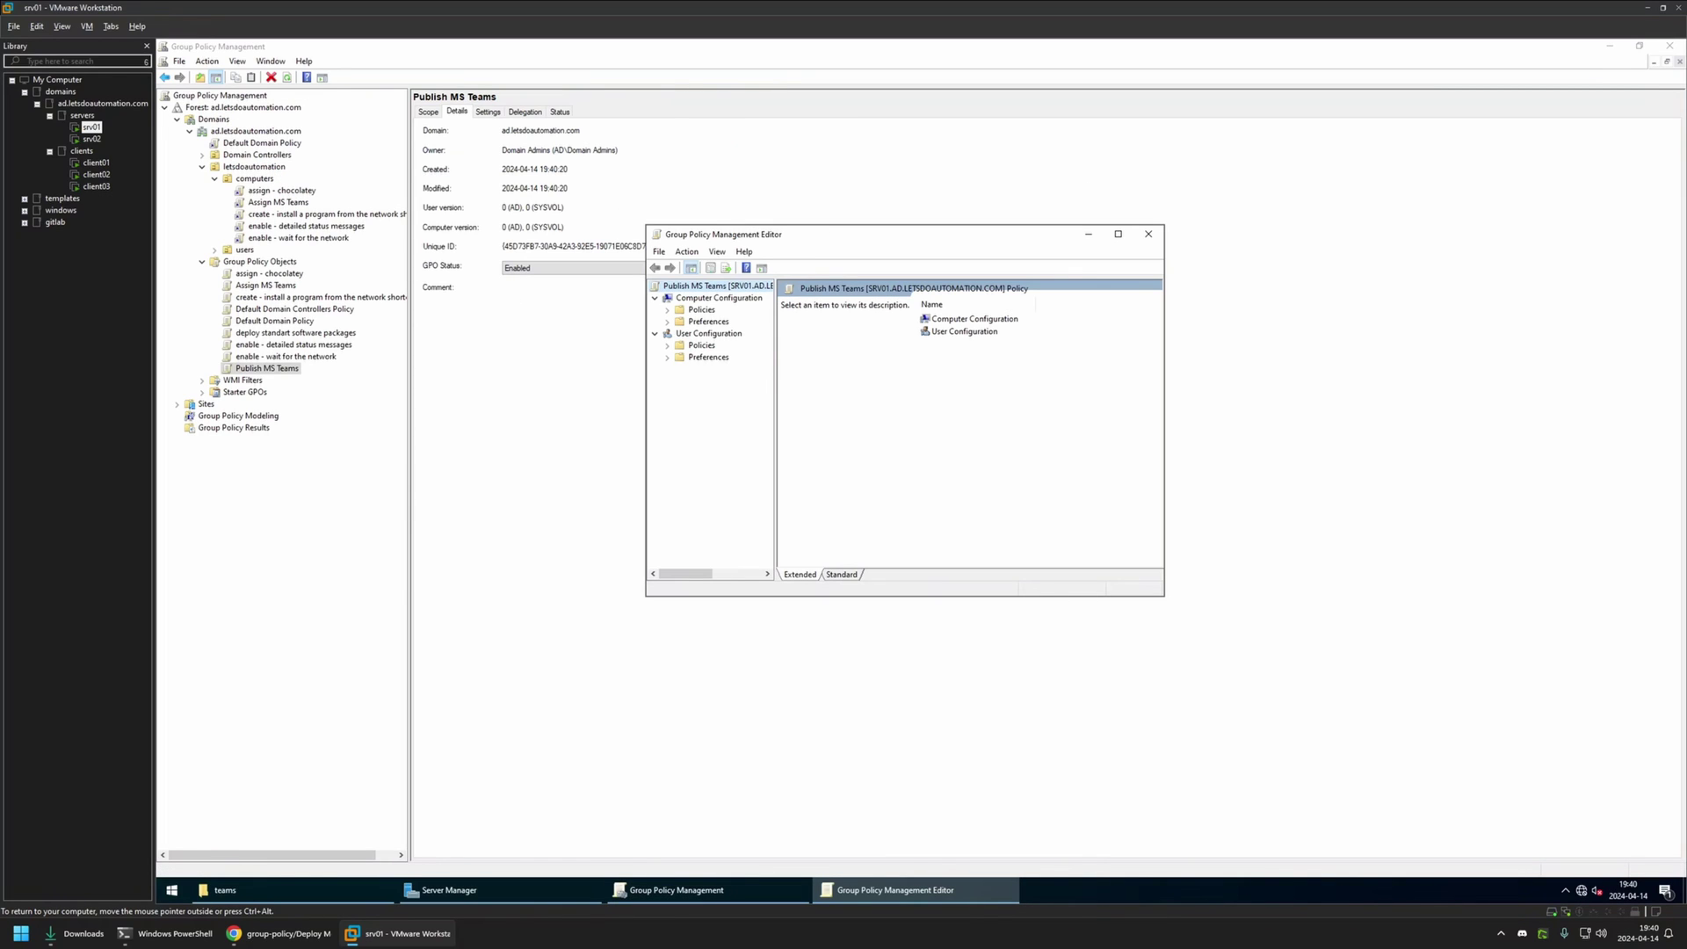
{"action": "left_click_drag", "start_coordinate": [775, 368], "coordinate": [941, 368]}
- Add a new package under User Configuration > Policies > Software Settings > Software installation
{"action": "left_click", "coordinate": [718, 335]}
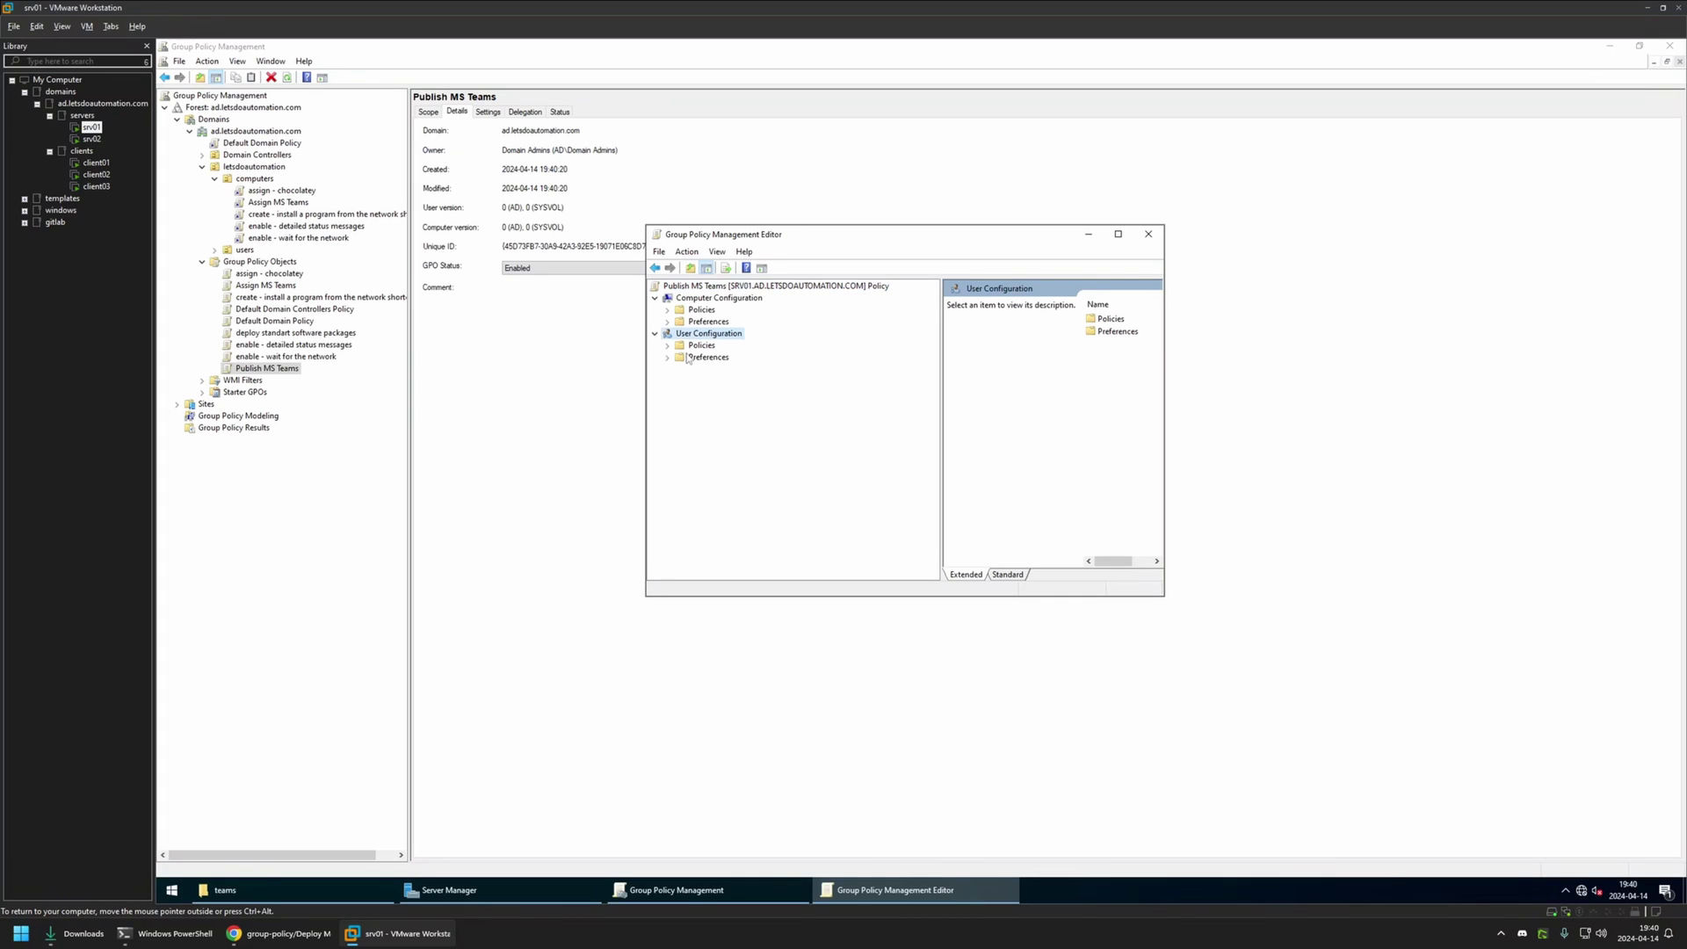
{"action": "left_click", "coordinate": [669, 345]}
{"action": "left_click", "coordinate": [680, 358]}
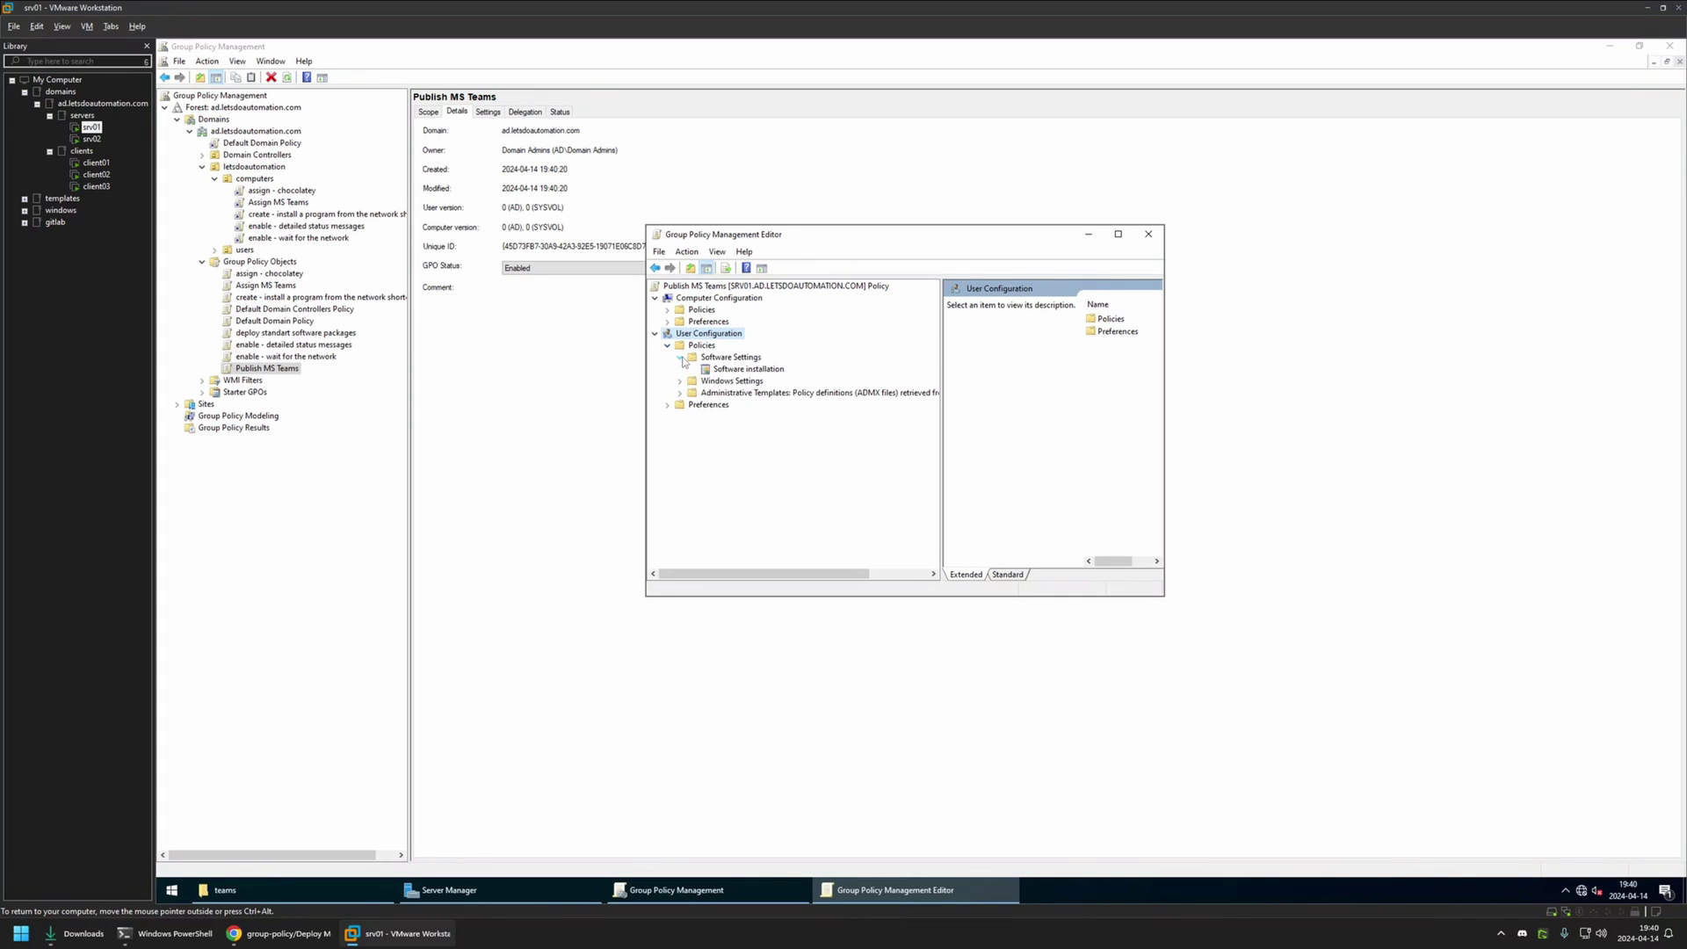
{"action": "left_click", "coordinate": [754, 369]}
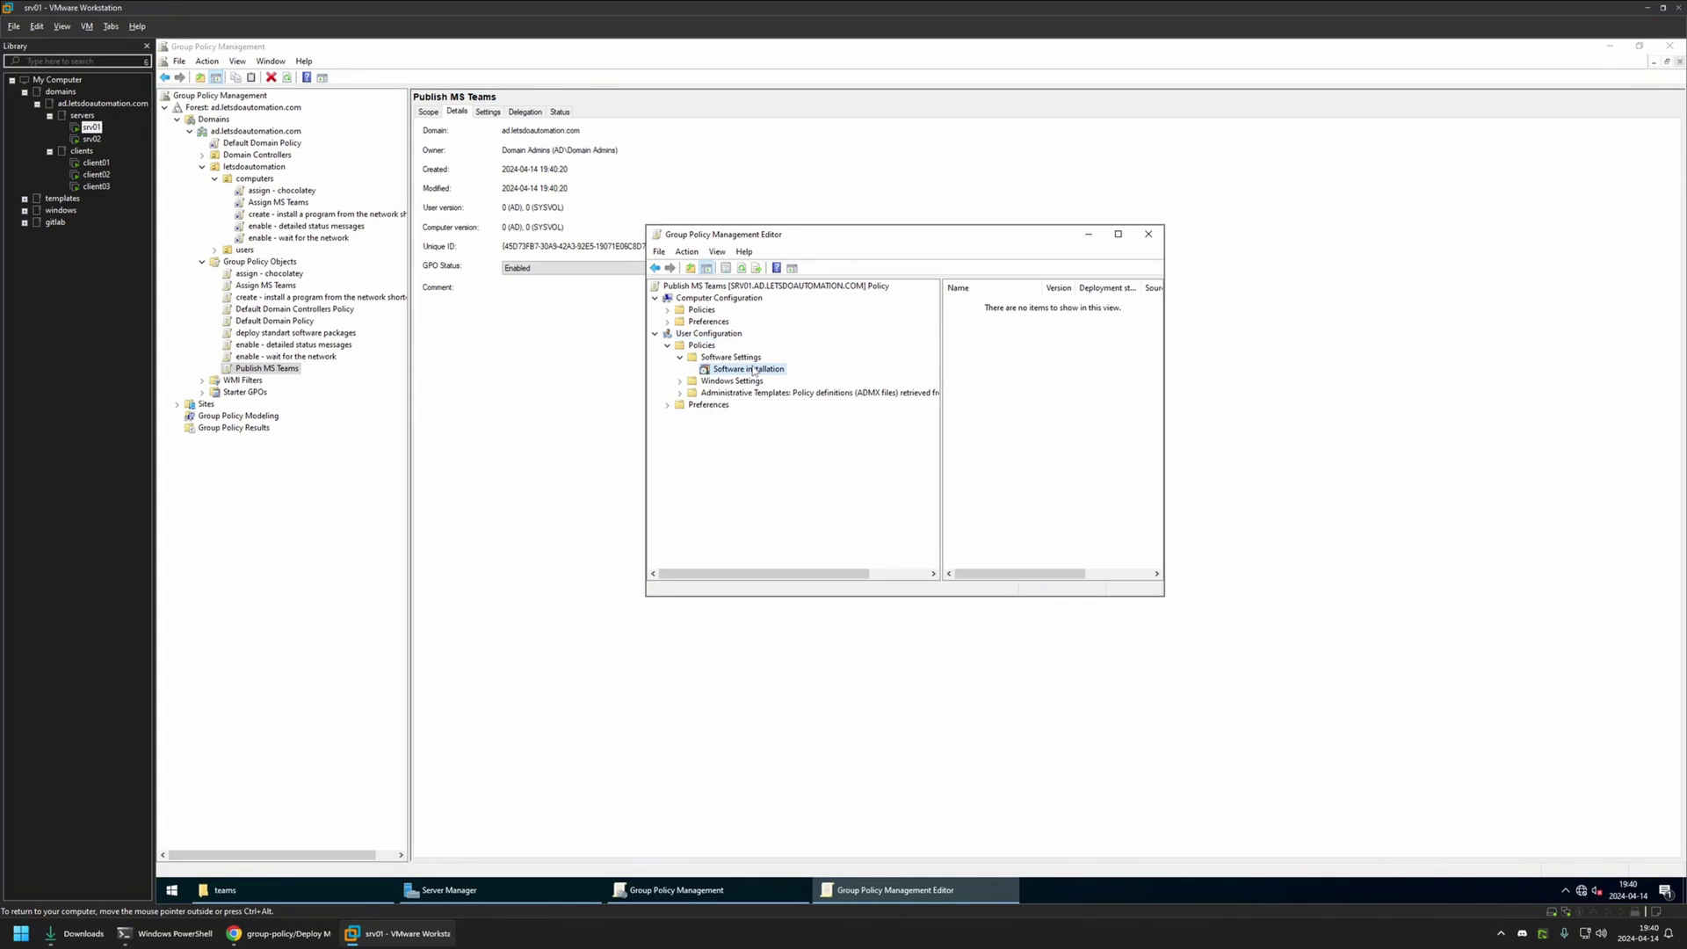
{"action": "right_click", "coordinate": [996, 355]}
{"action": "mouse_move", "coordinate": [1055, 358]}
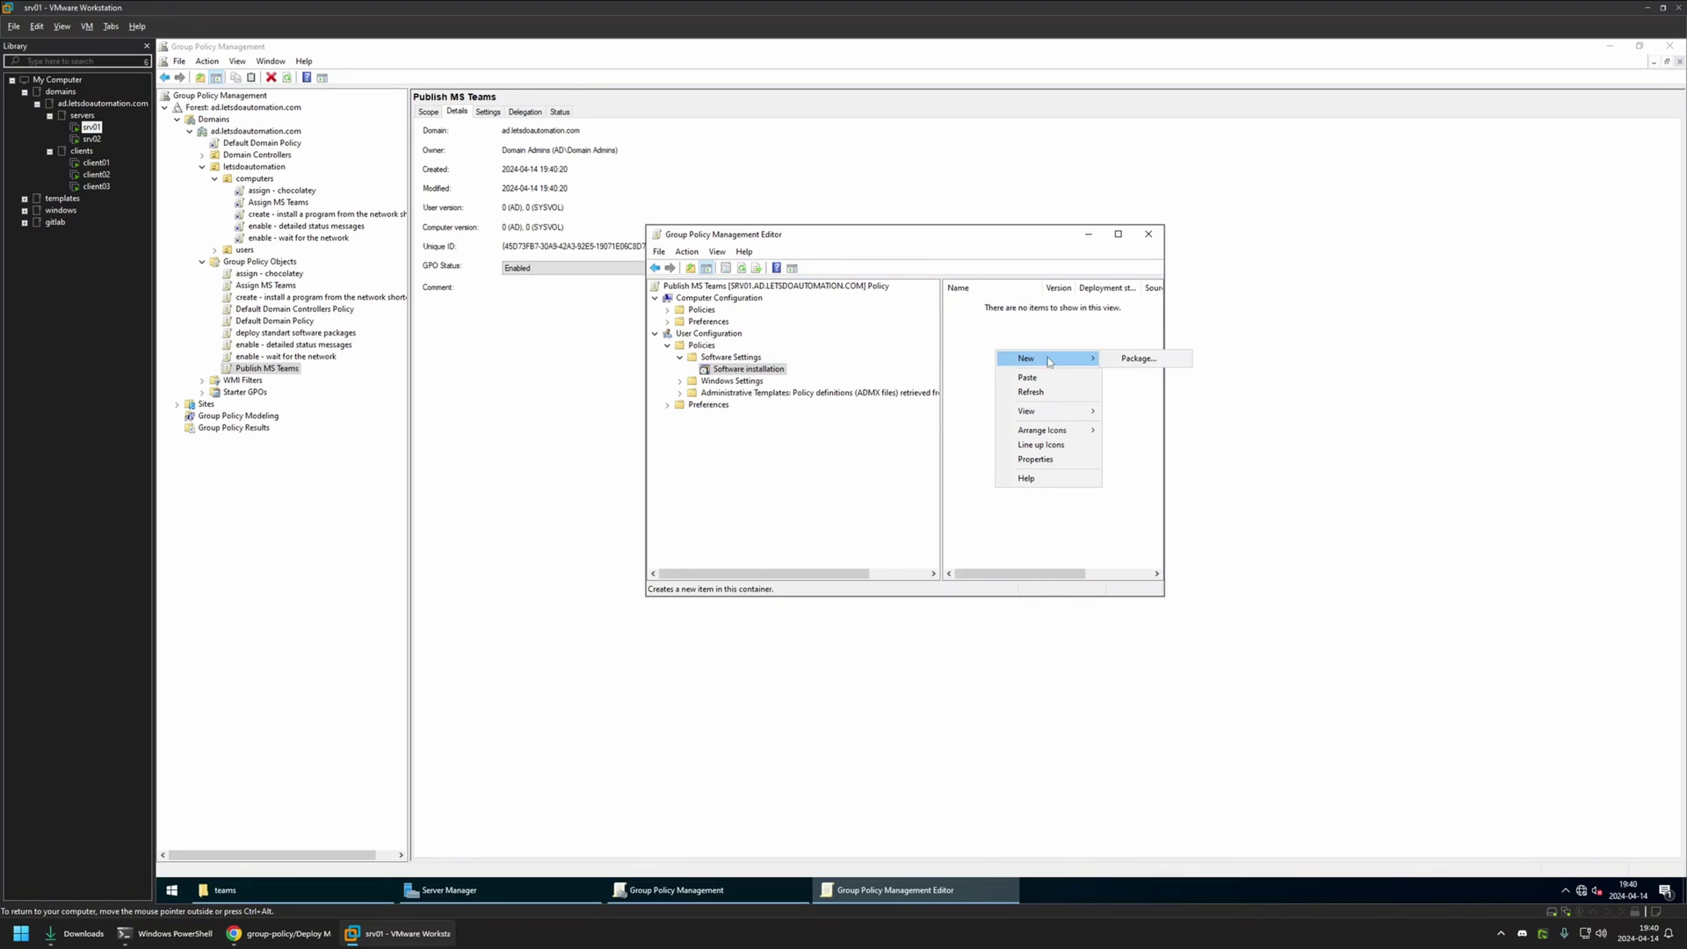
{"action": "left_click", "coordinate": [1139, 359]}
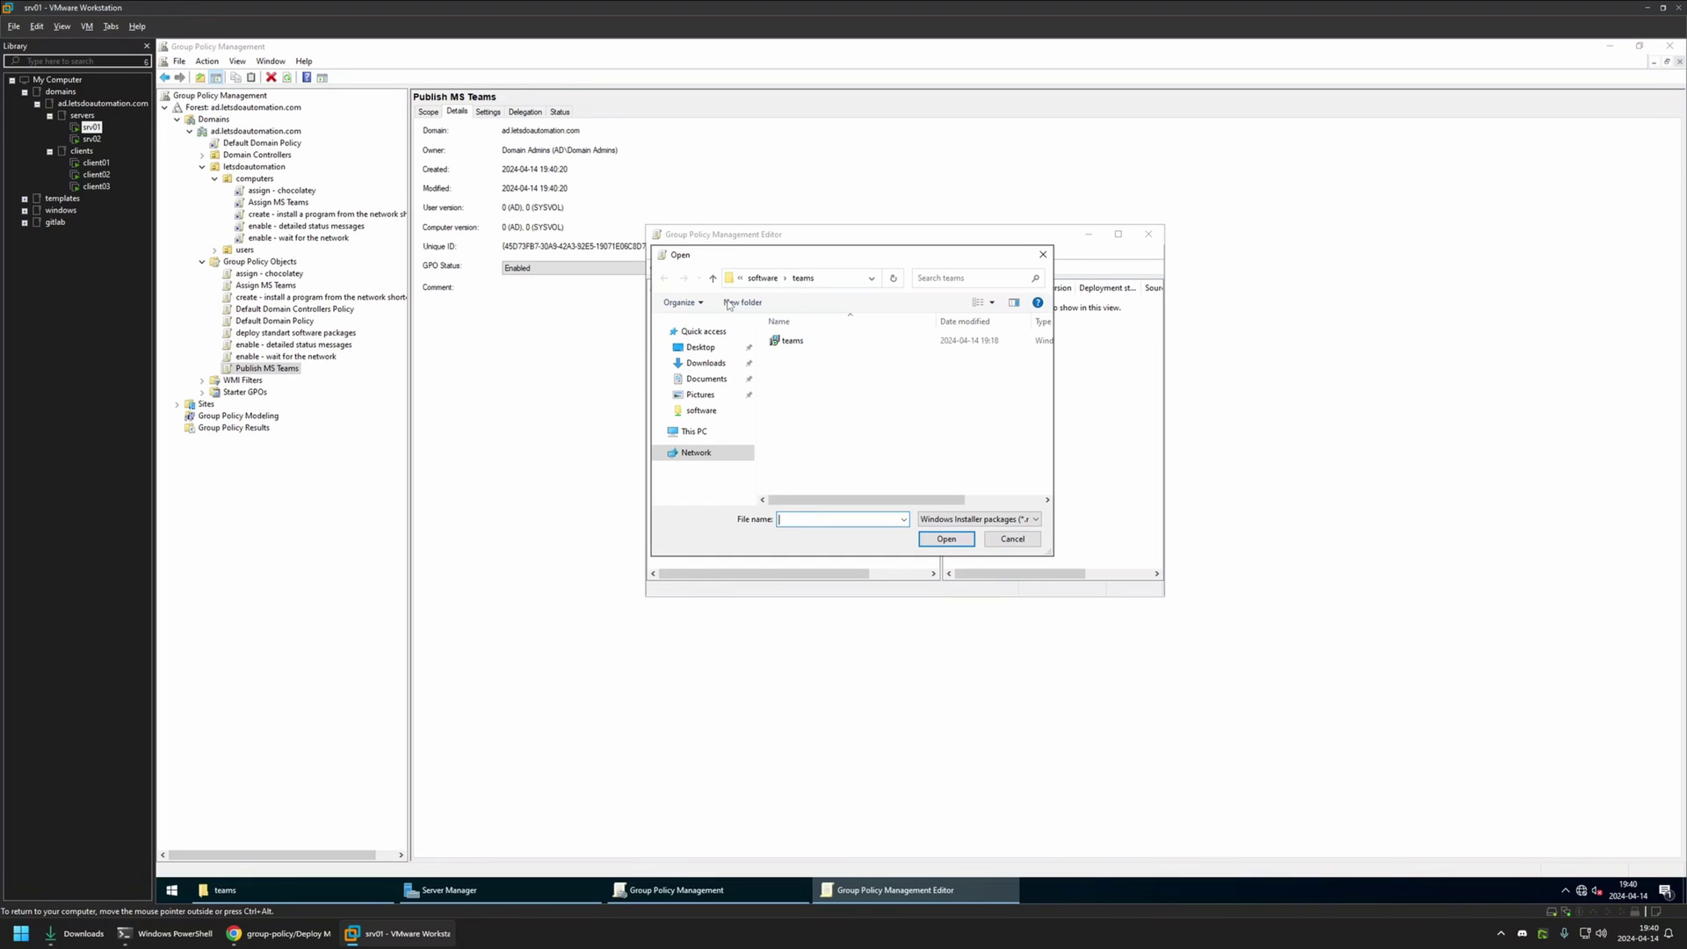
- Choose the teams MSI from \\srv02\software\teams and deploy it as Published
{"action": "left_click", "coordinate": [836, 279]}
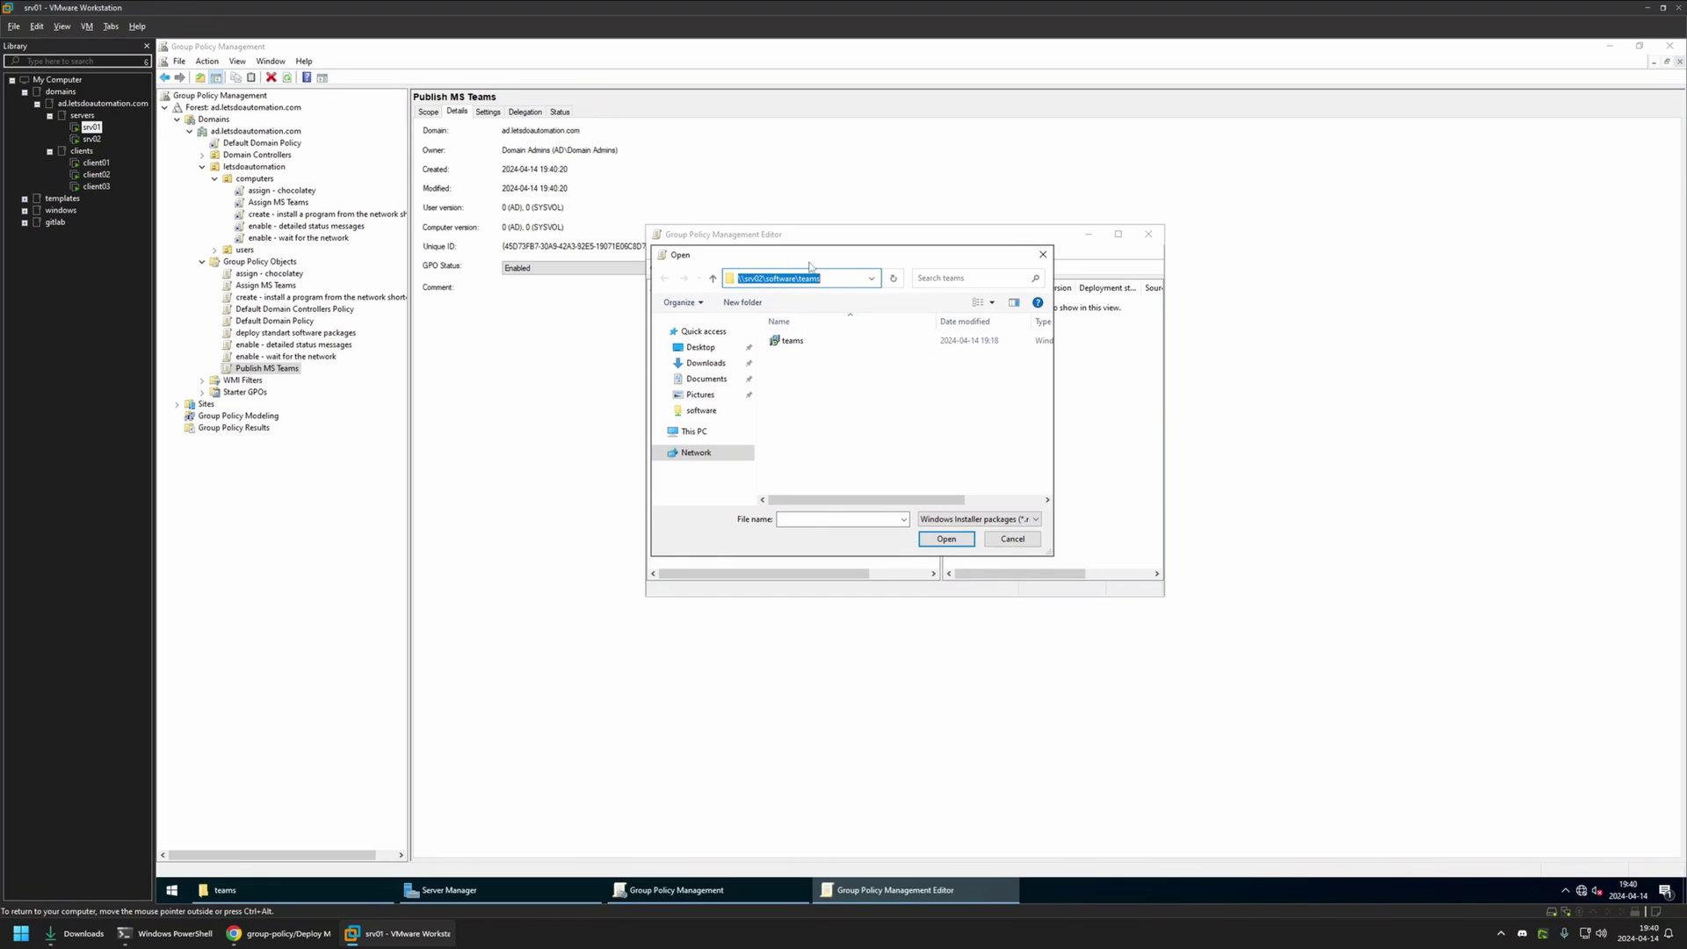
{"action": "left_click", "coordinate": [826, 368]}
{"action": "double_click", "coordinate": [784, 341]}
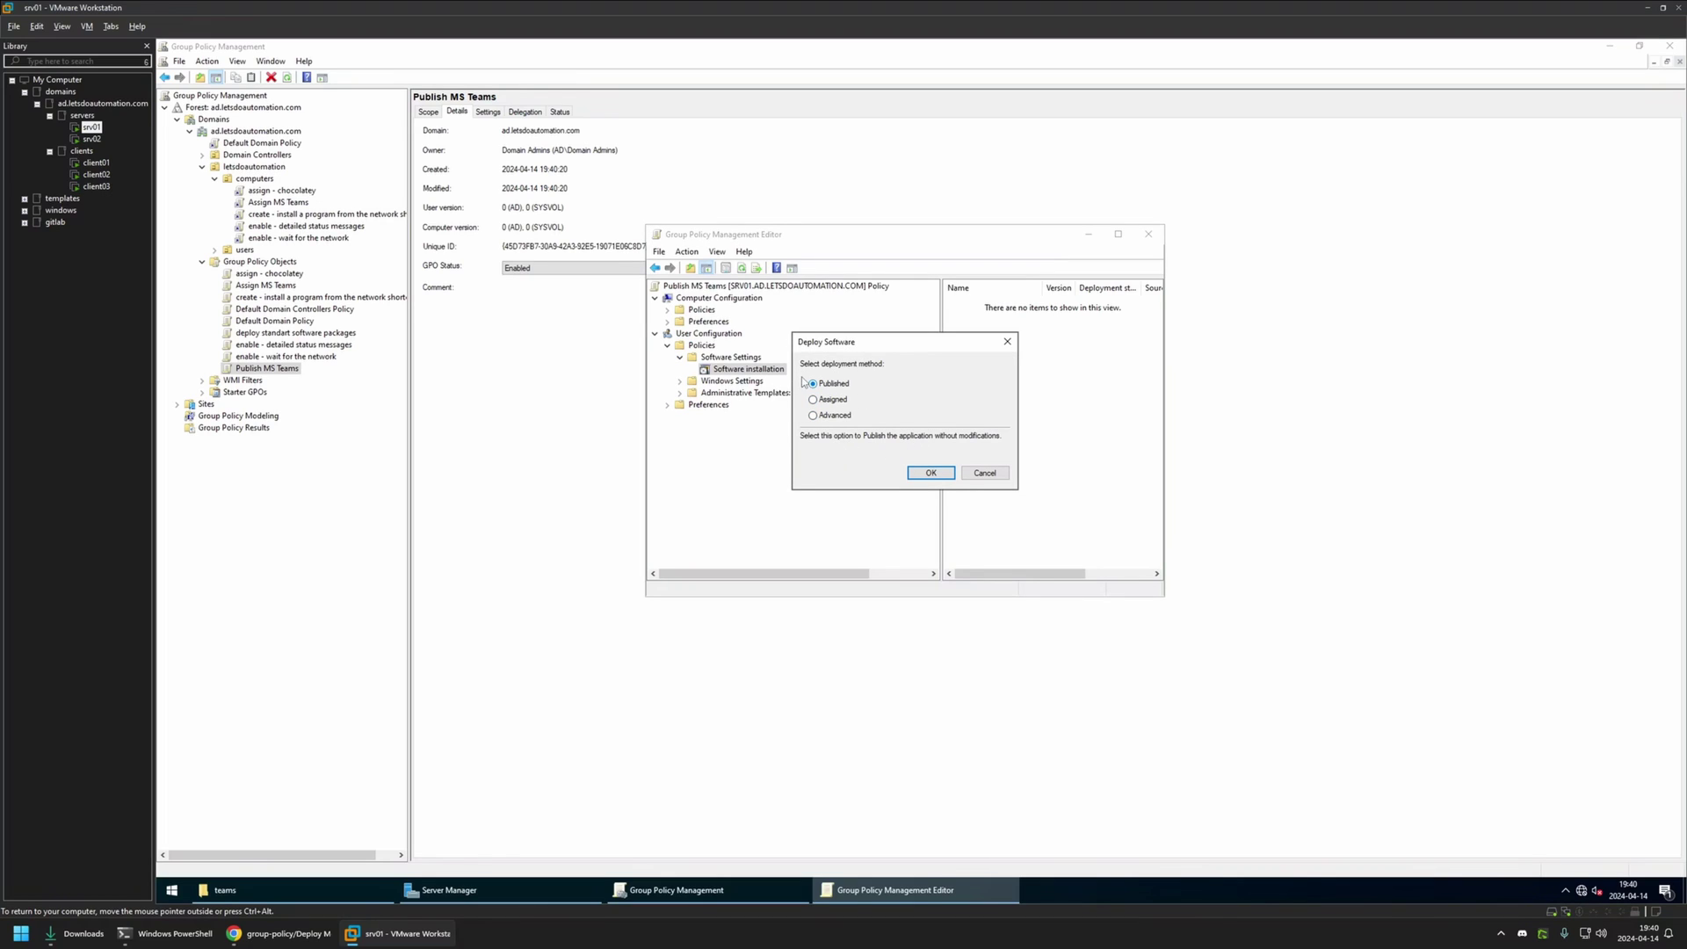
{"action": "left_click", "coordinate": [930, 473]}
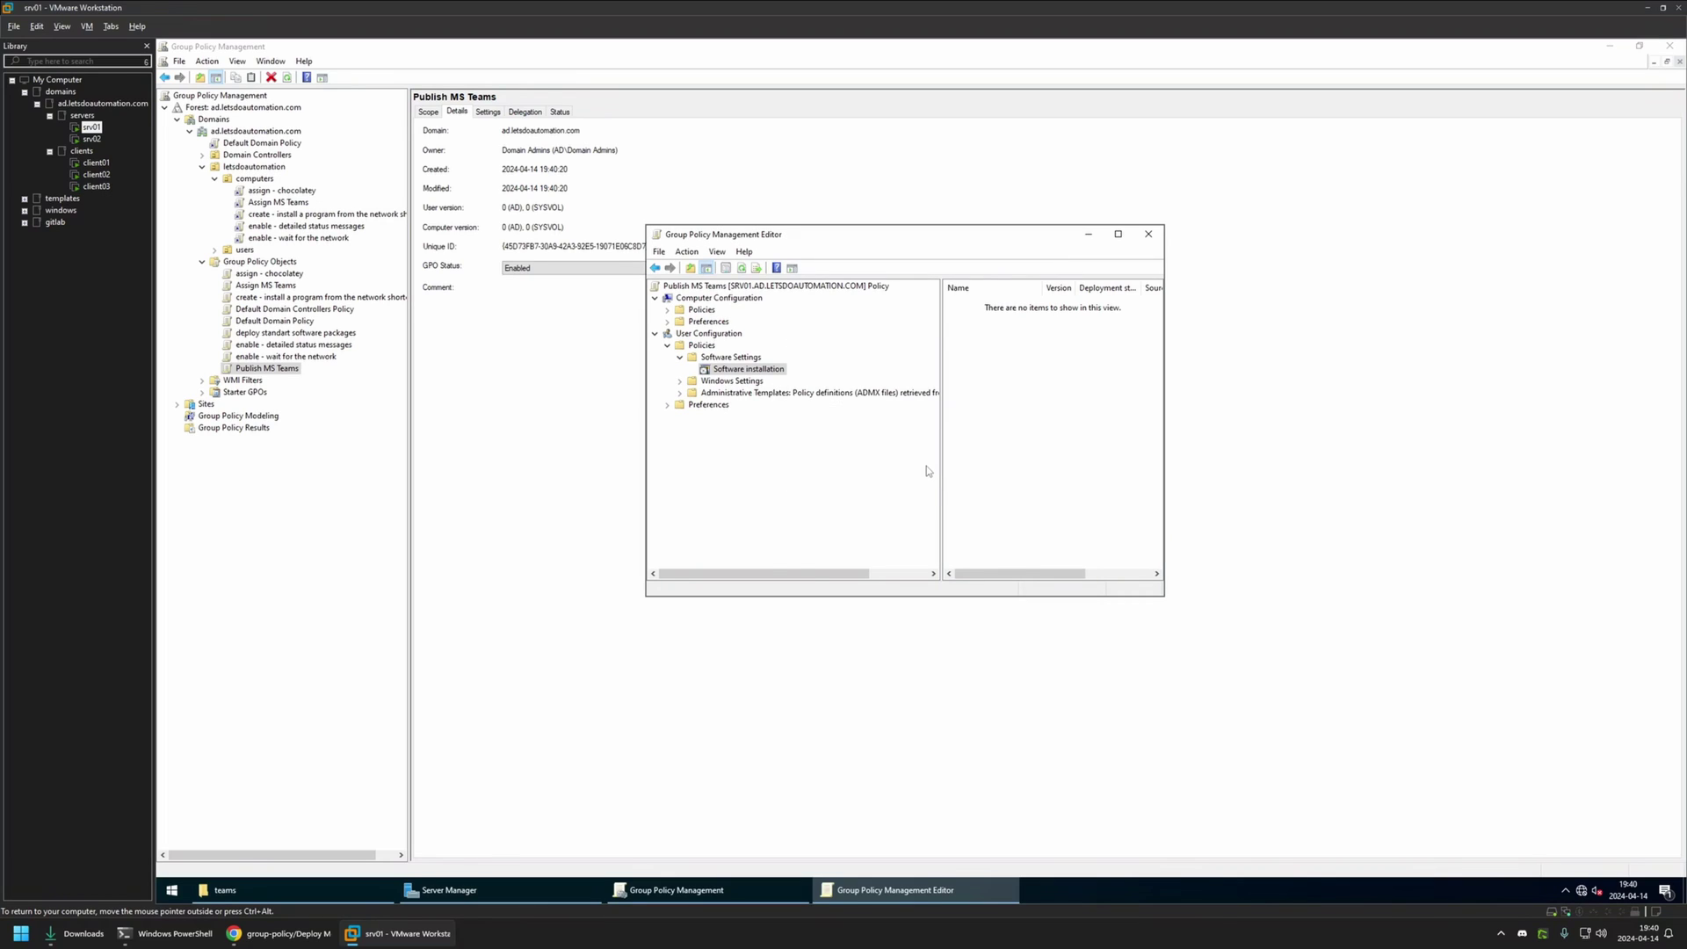
- Review the Modern Microsoft Teams package's advanced deployment options, then close the editor
{"action": "right_click", "coordinate": [983, 304]}
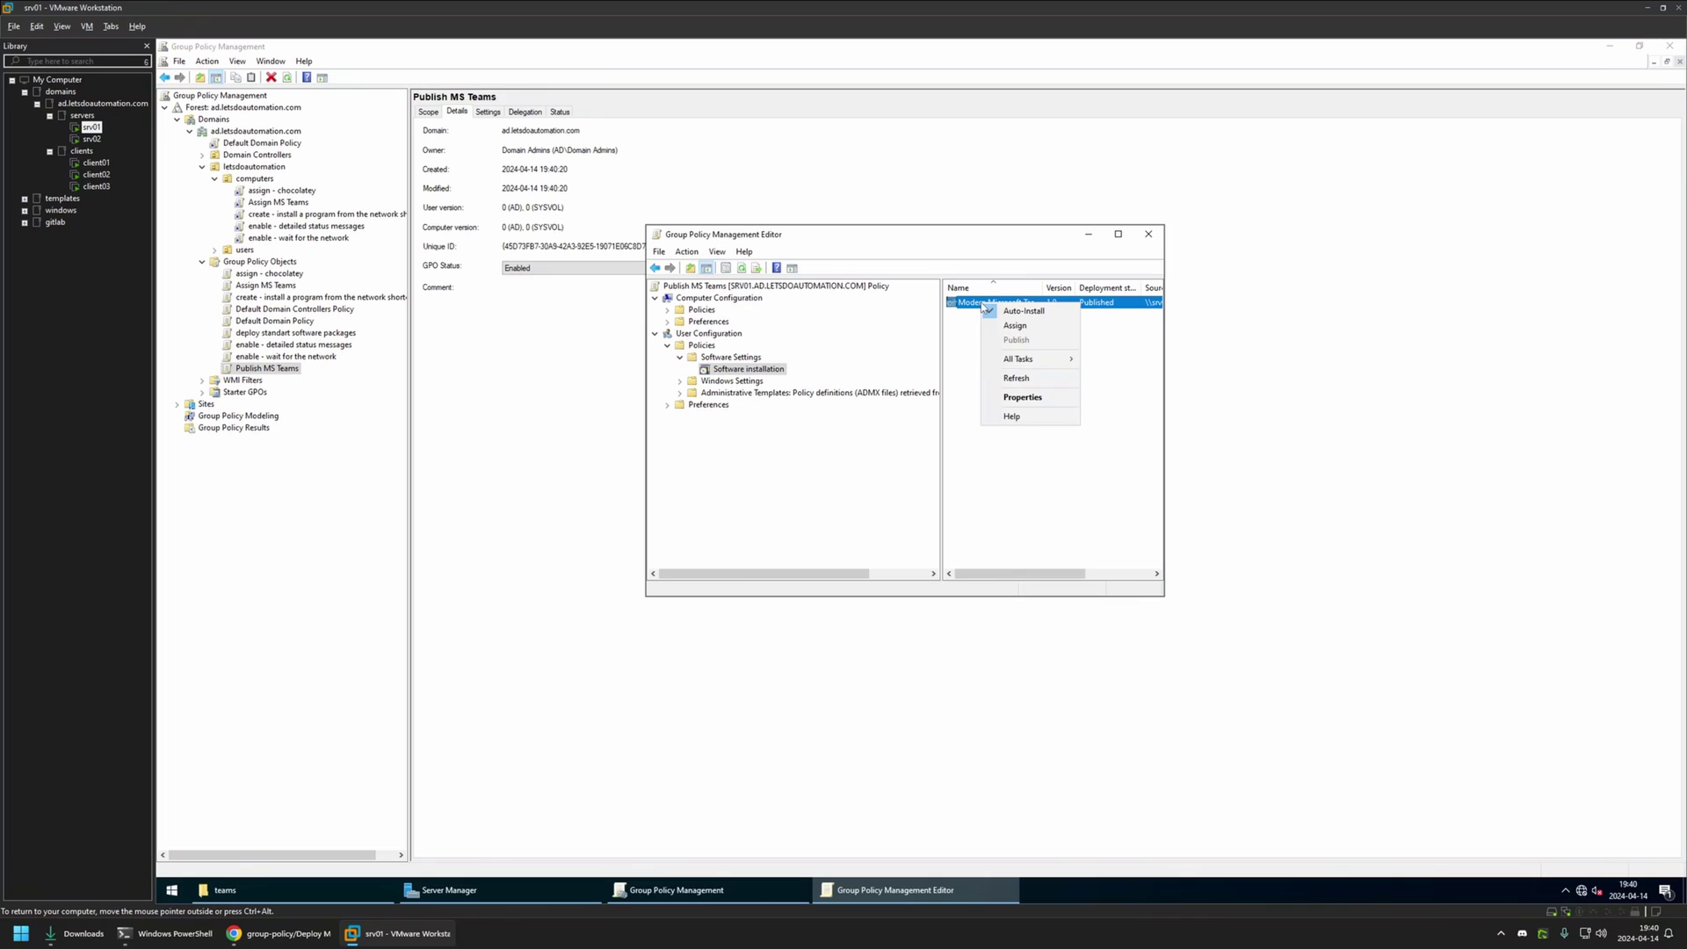
{"action": "left_click", "coordinate": [1030, 392]}
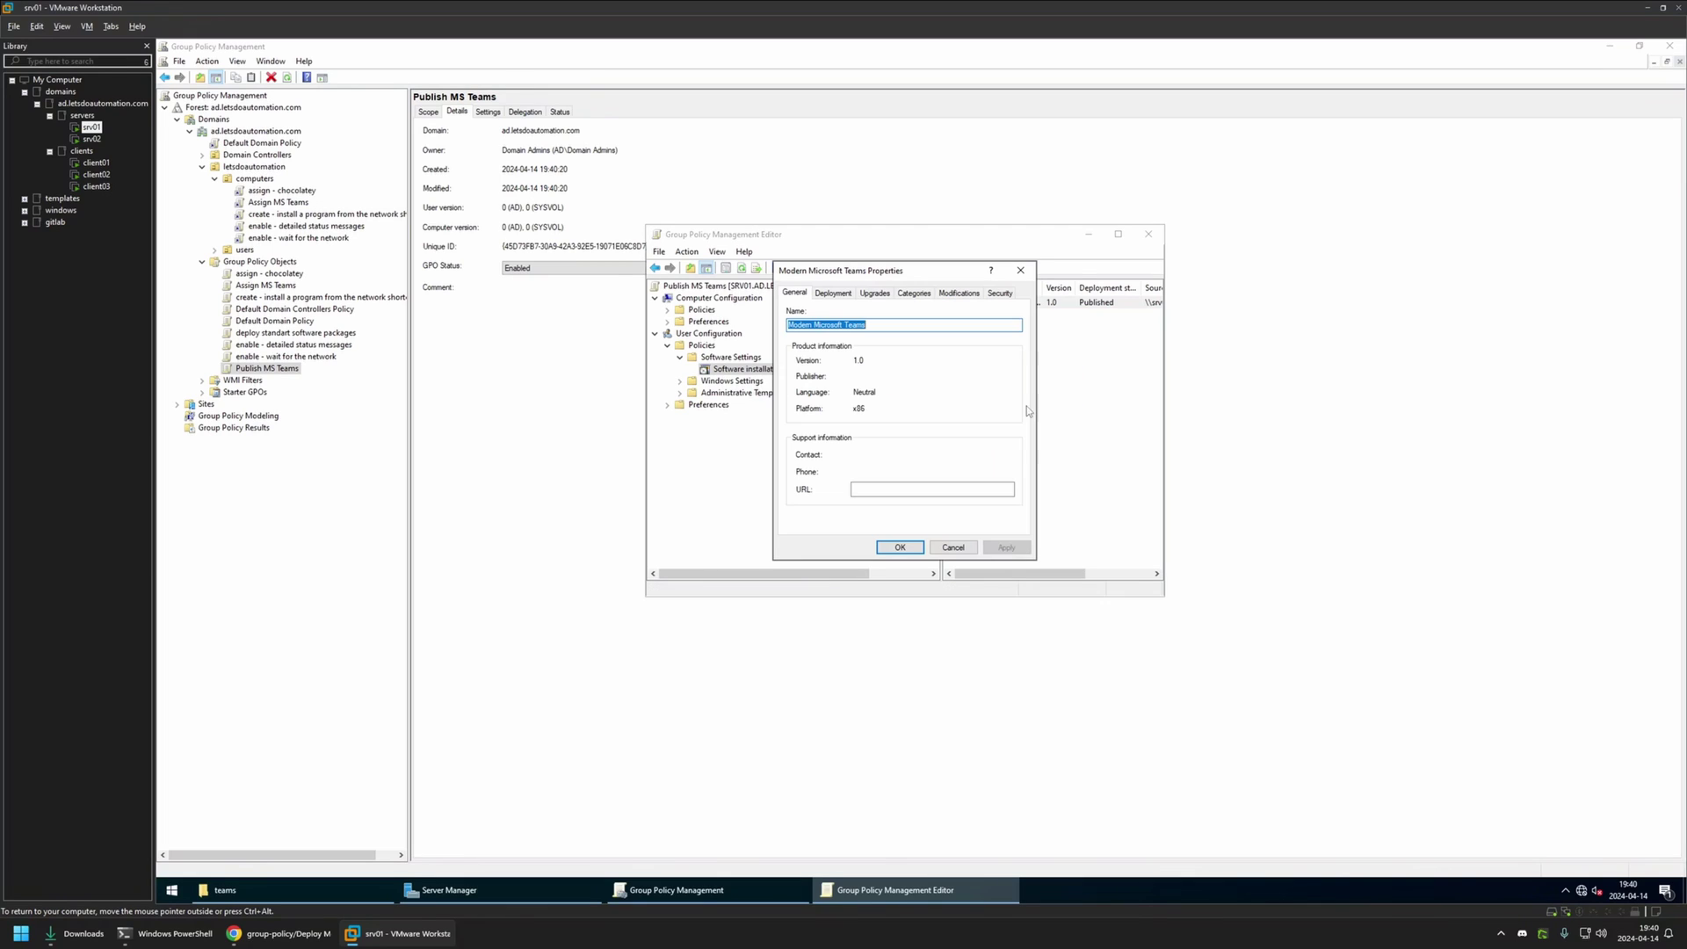
{"action": "left_click", "coordinate": [823, 296]}
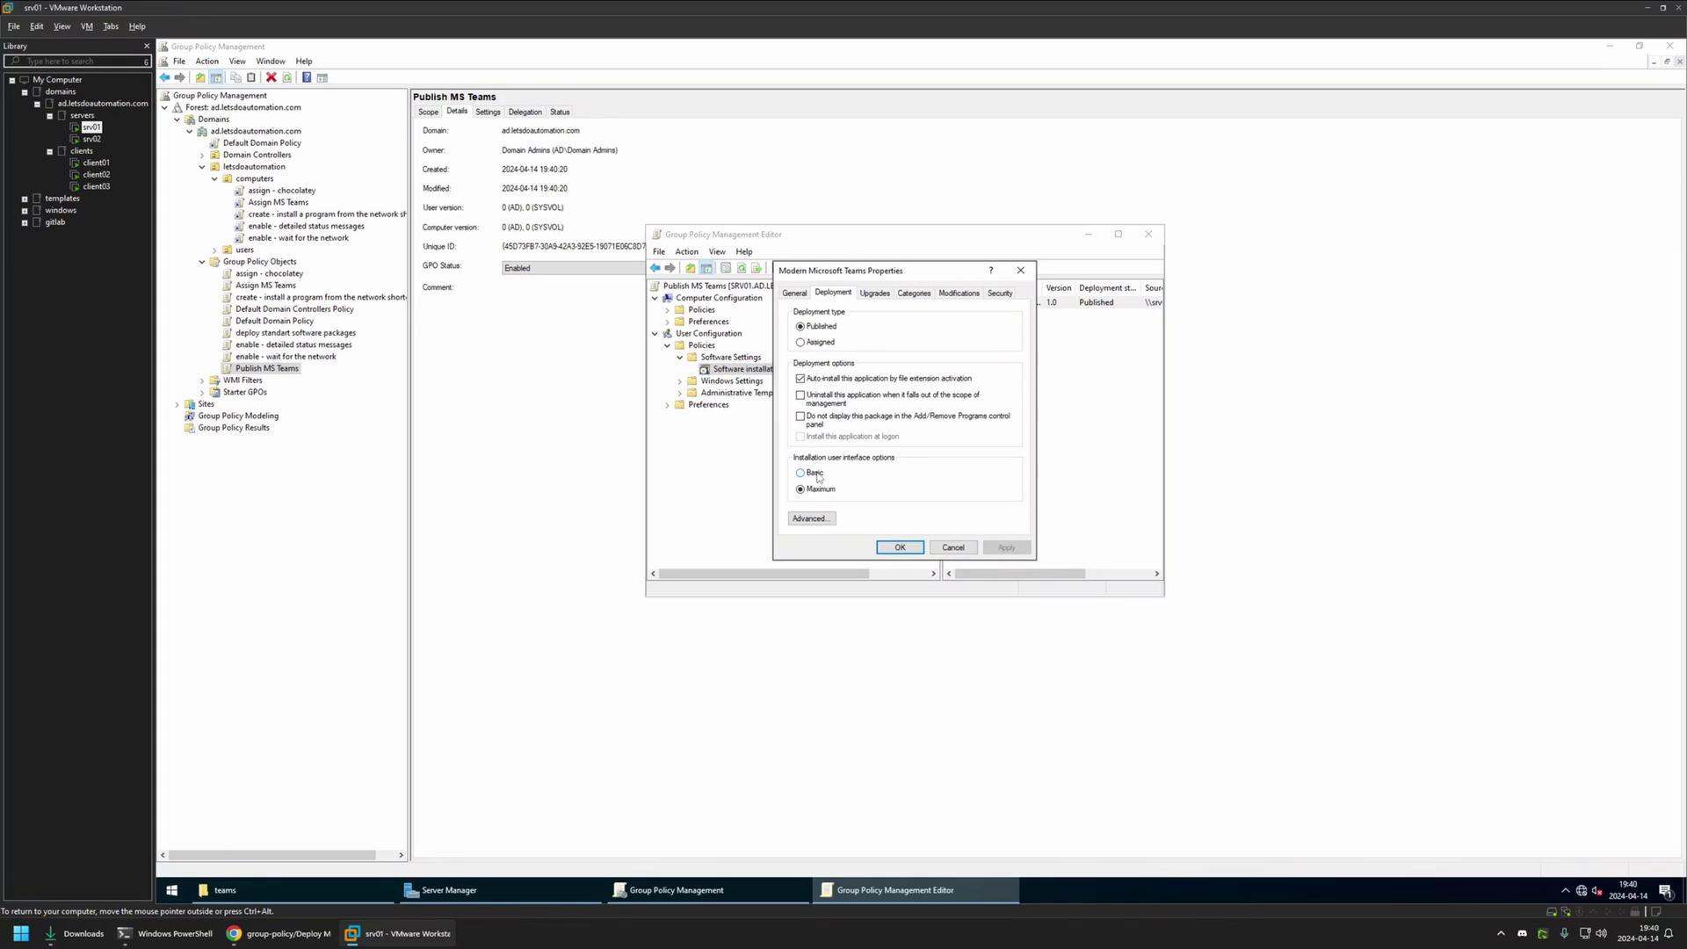
{"action": "left_click", "coordinate": [810, 518]}
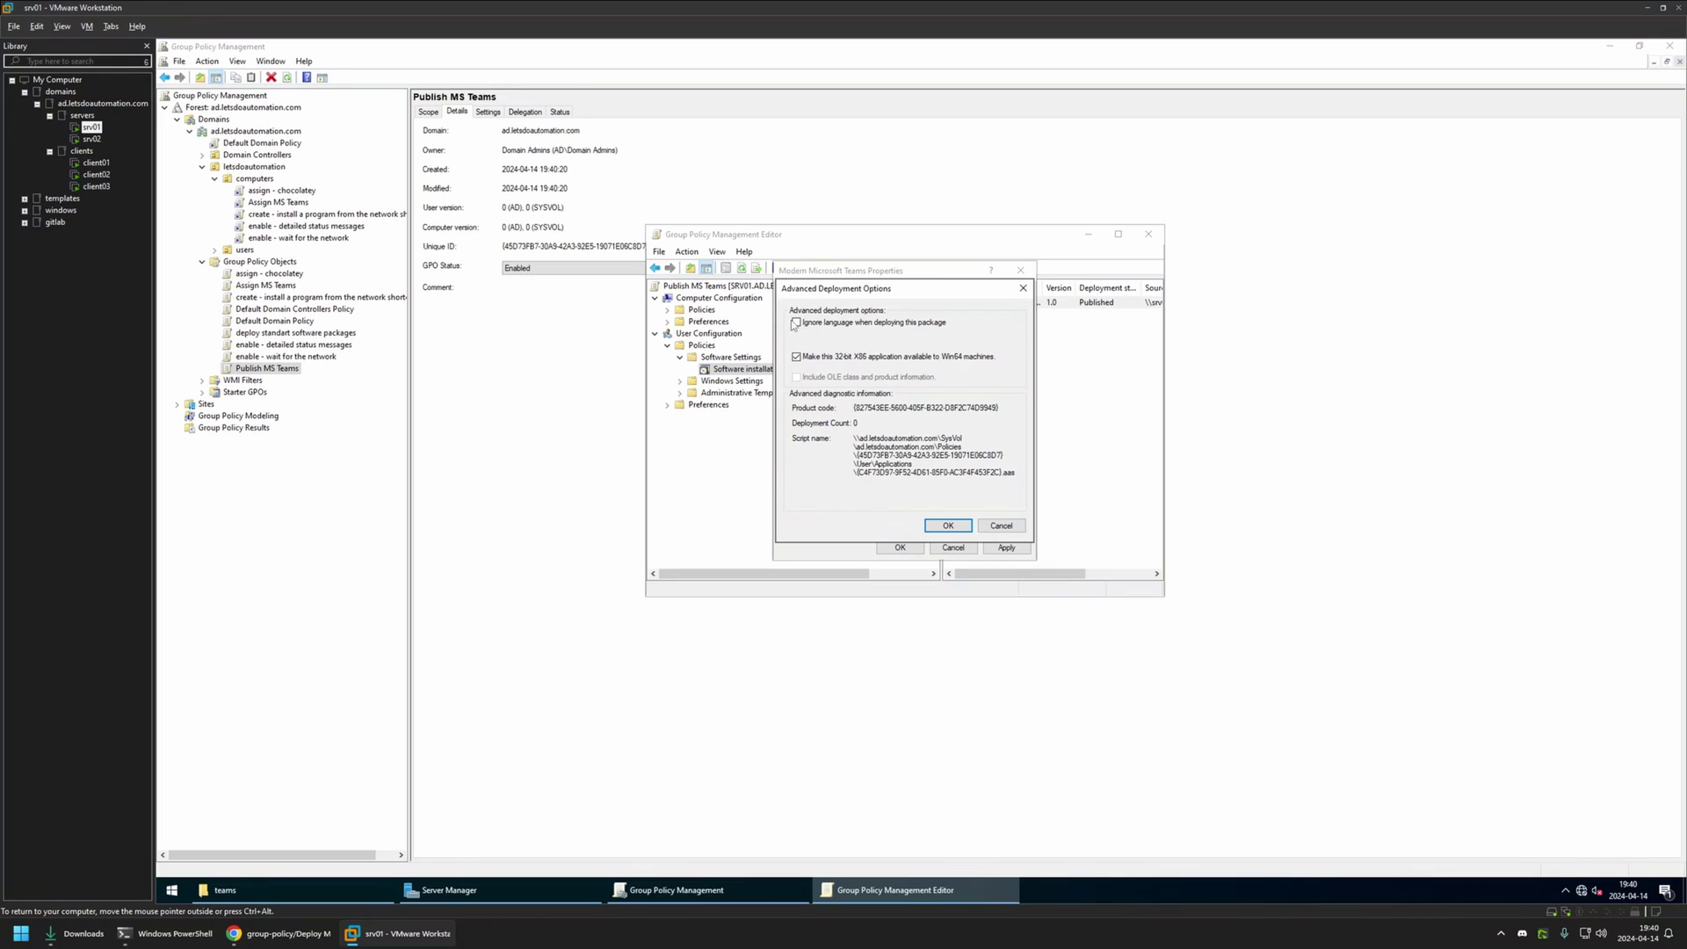
{"action": "left_click", "coordinate": [933, 525]}
{"action": "left_click", "coordinate": [903, 547]}
{"action": "left_click", "coordinate": [981, 377]}
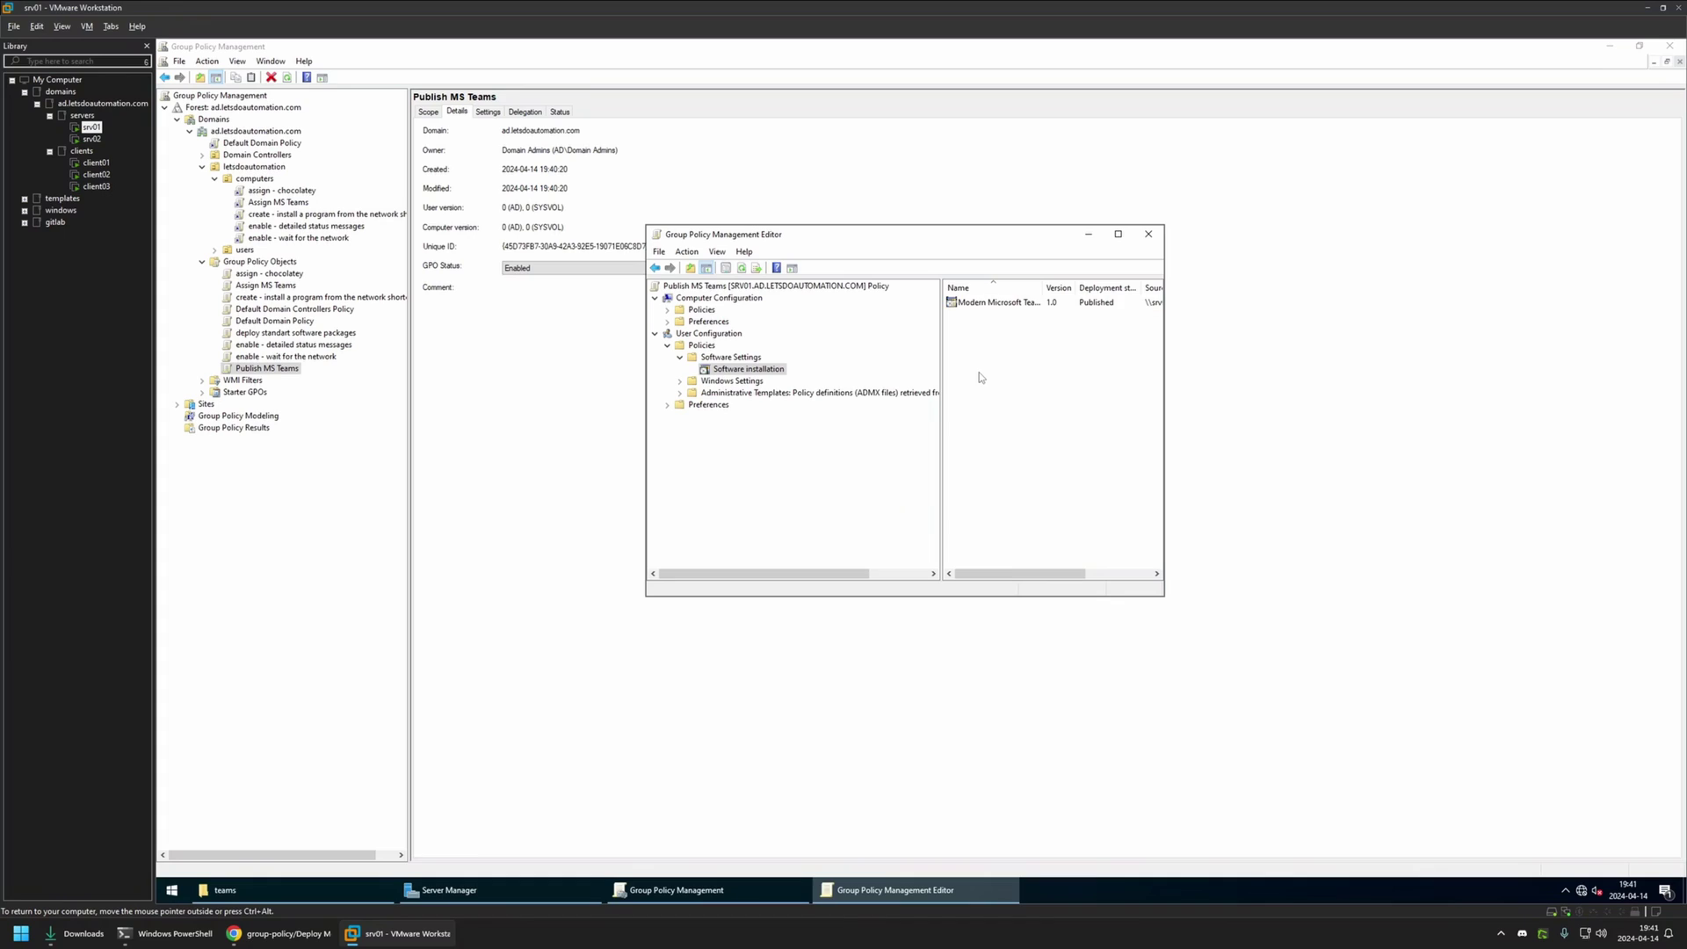
{"action": "left_click", "coordinate": [1148, 234]}
- Set Publish MS Teams GPO status to computer configuration settings disabled, then select the users OU
{"action": "left_click", "coordinate": [546, 268]}
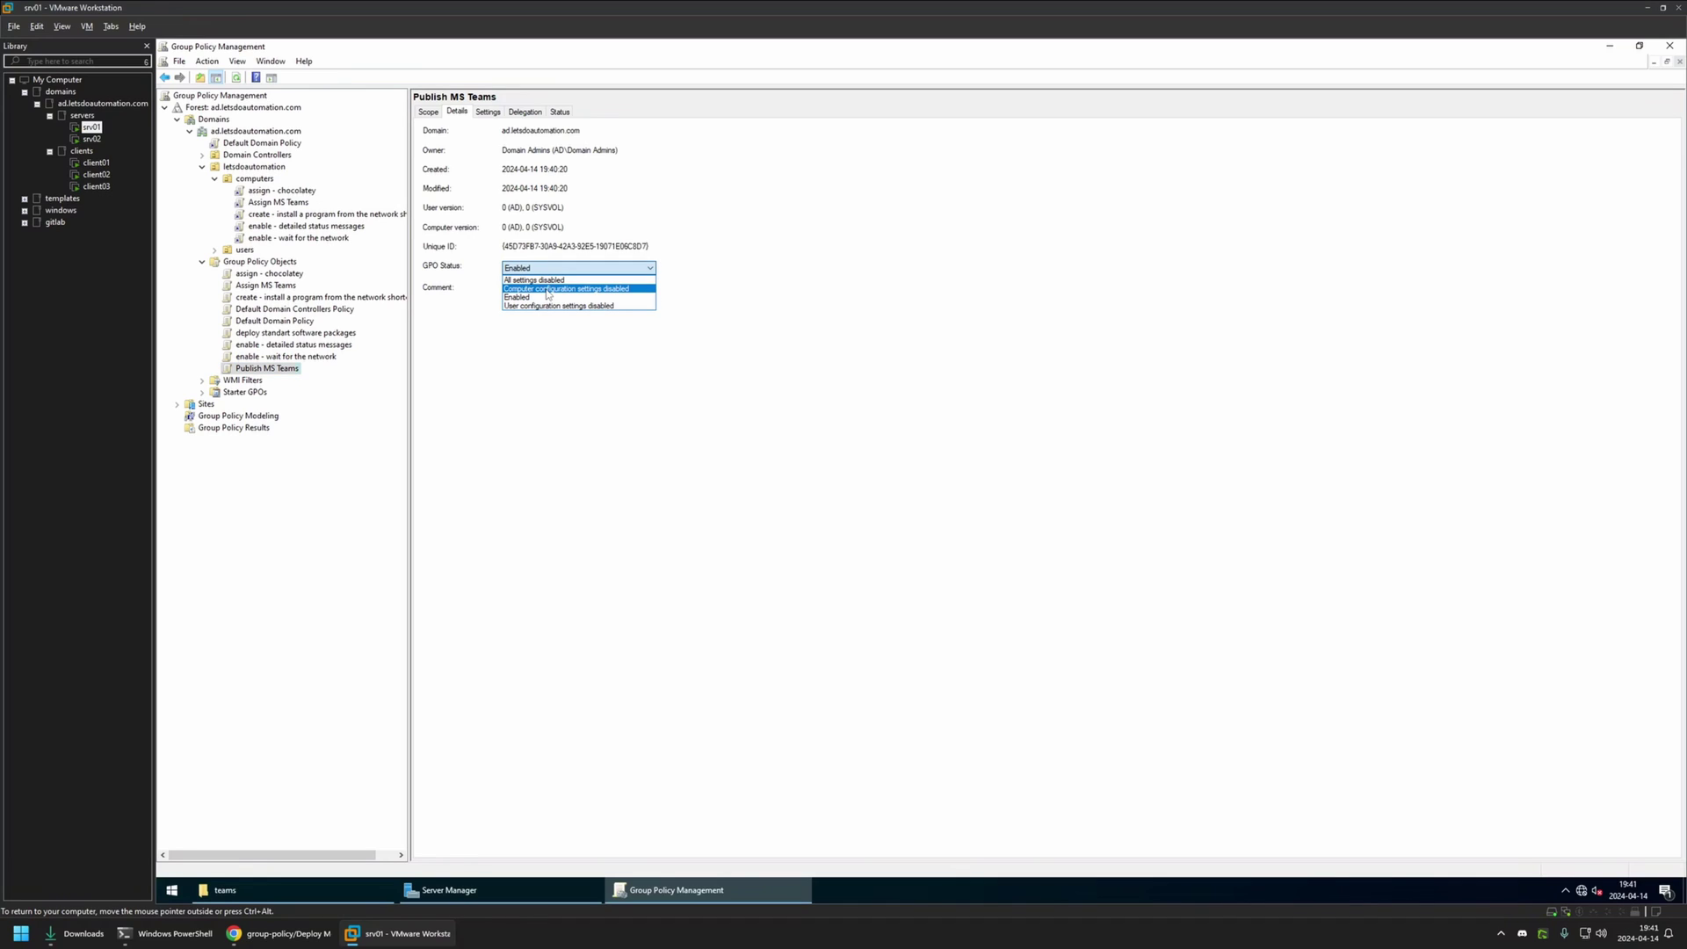
{"action": "left_click", "coordinate": [547, 289]}
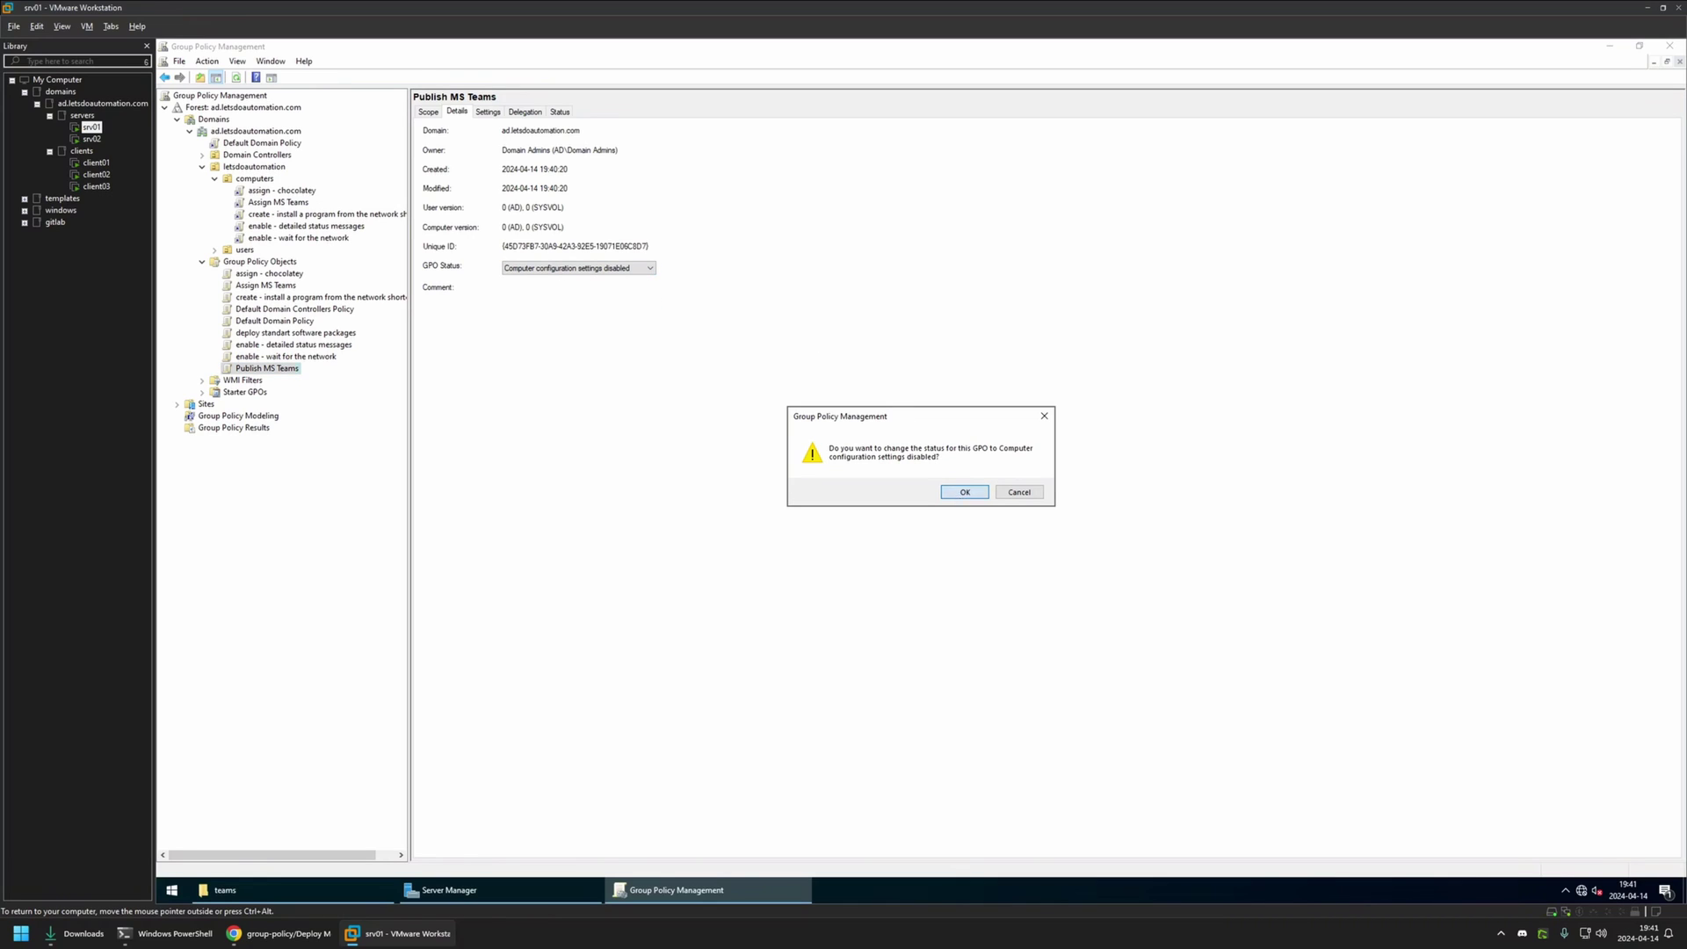
{"action": "left_click", "coordinate": [962, 492]}
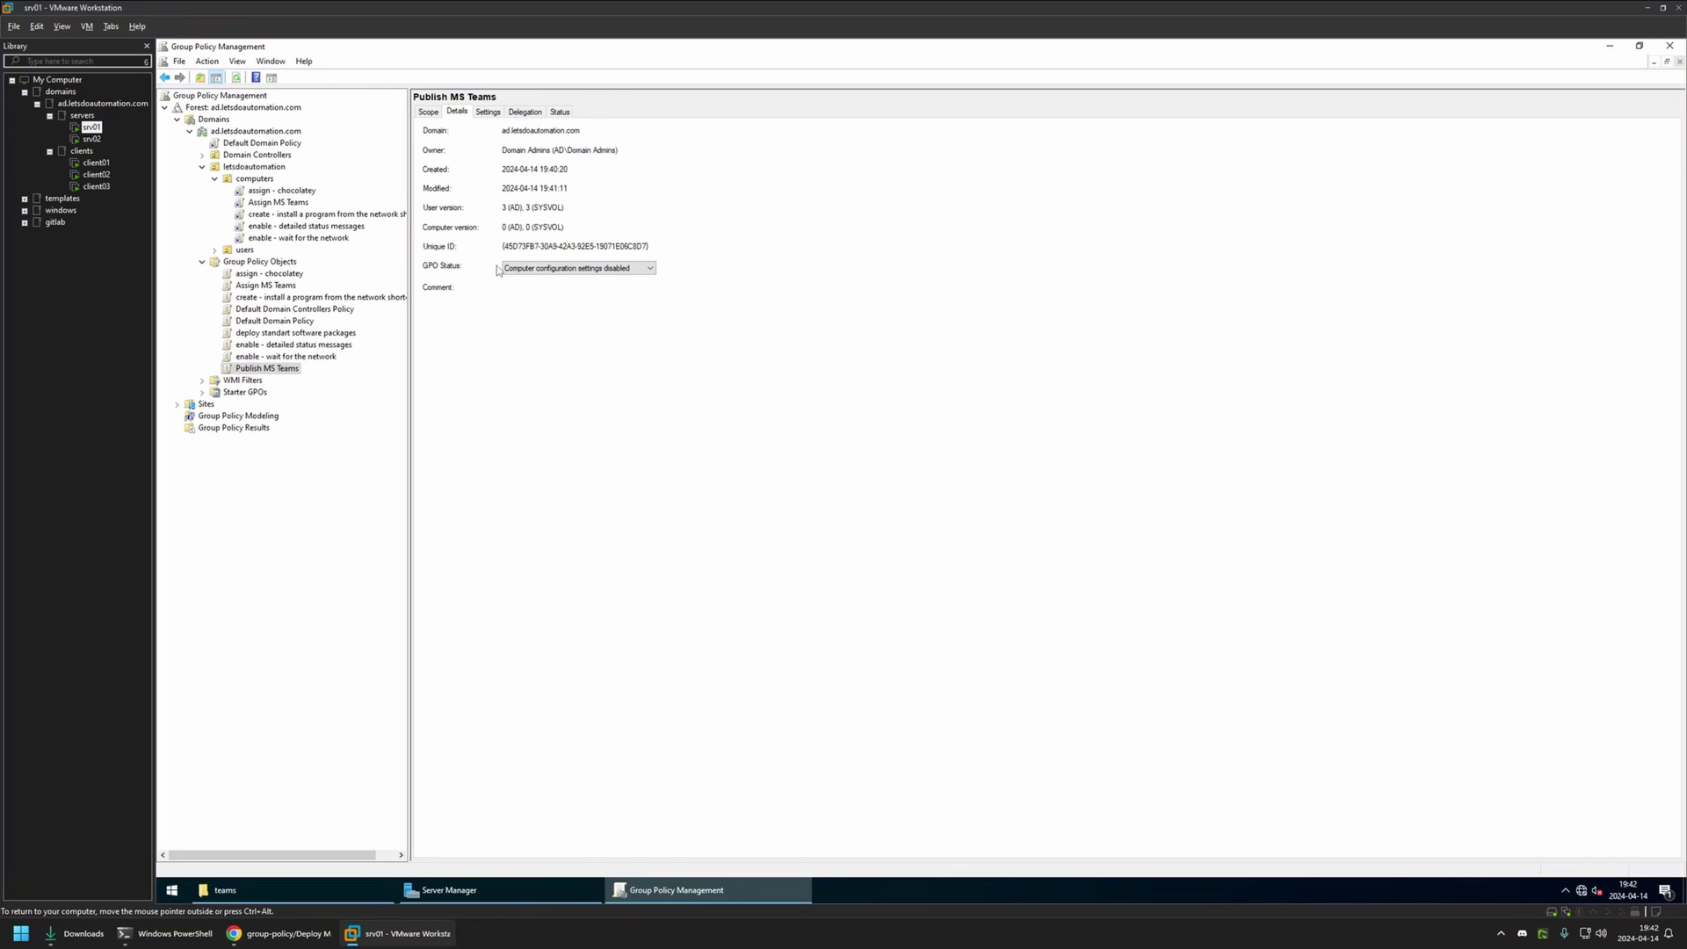
{"action": "left_click", "coordinate": [260, 250]}
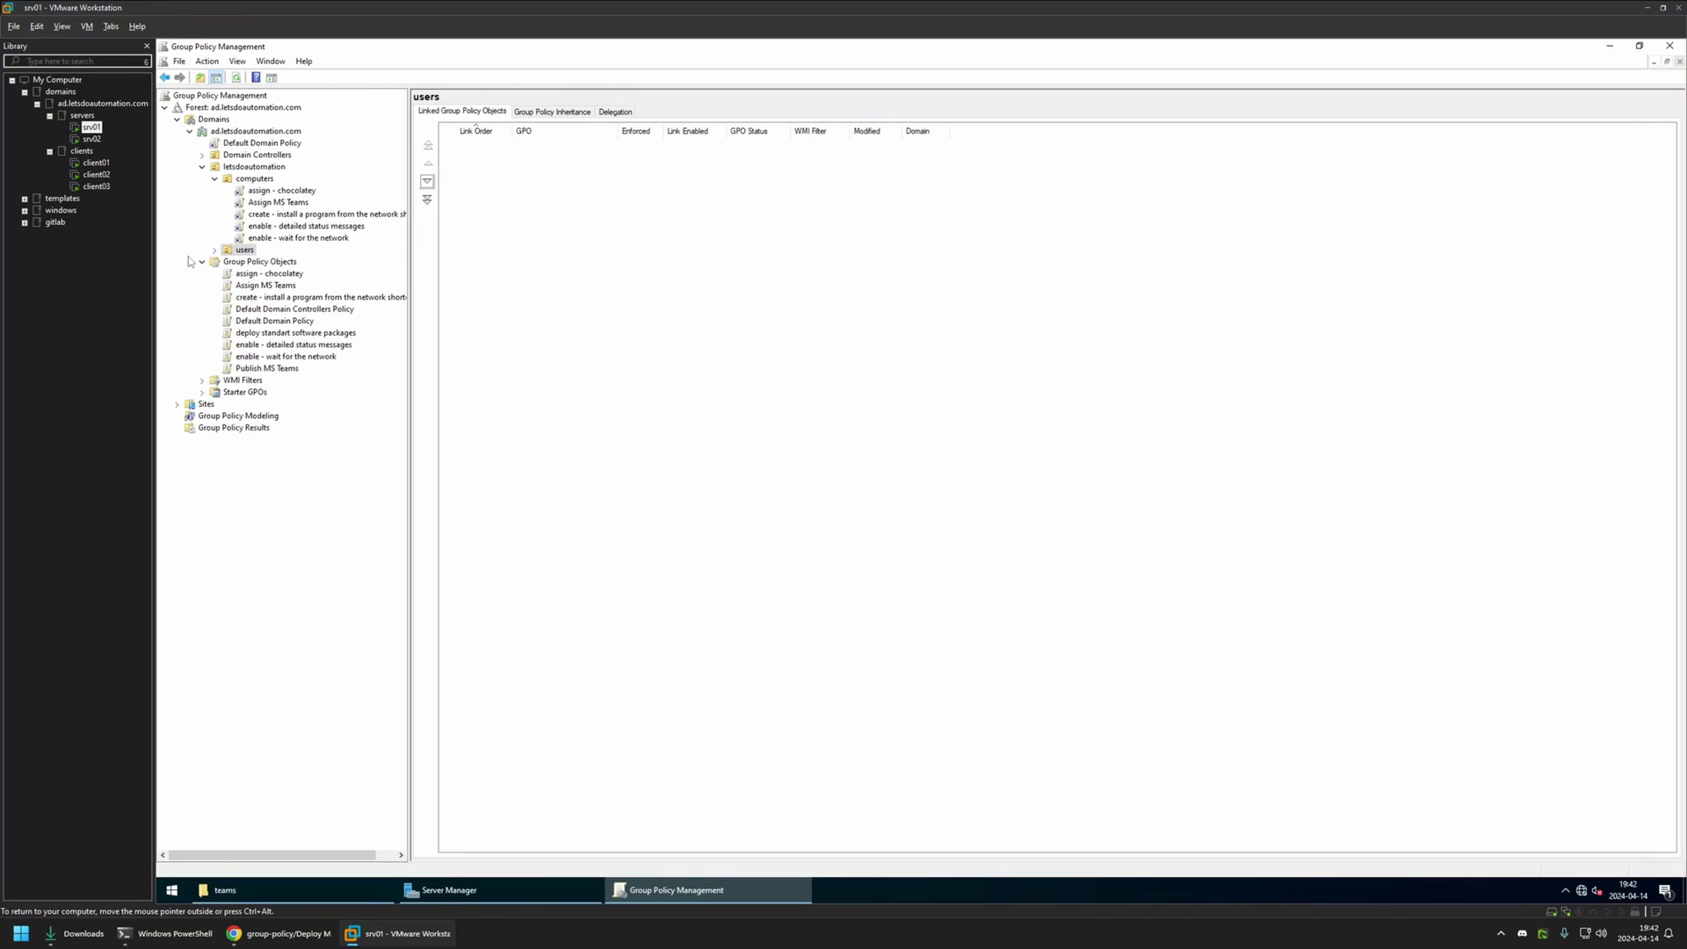
- Link the Publish MS Teams GPO to the users OU and confirm the link
{"action": "left_click", "coordinate": [214, 250]}
{"action": "left_click_drag", "start_coordinate": [285, 372], "coordinate": [242, 253]}
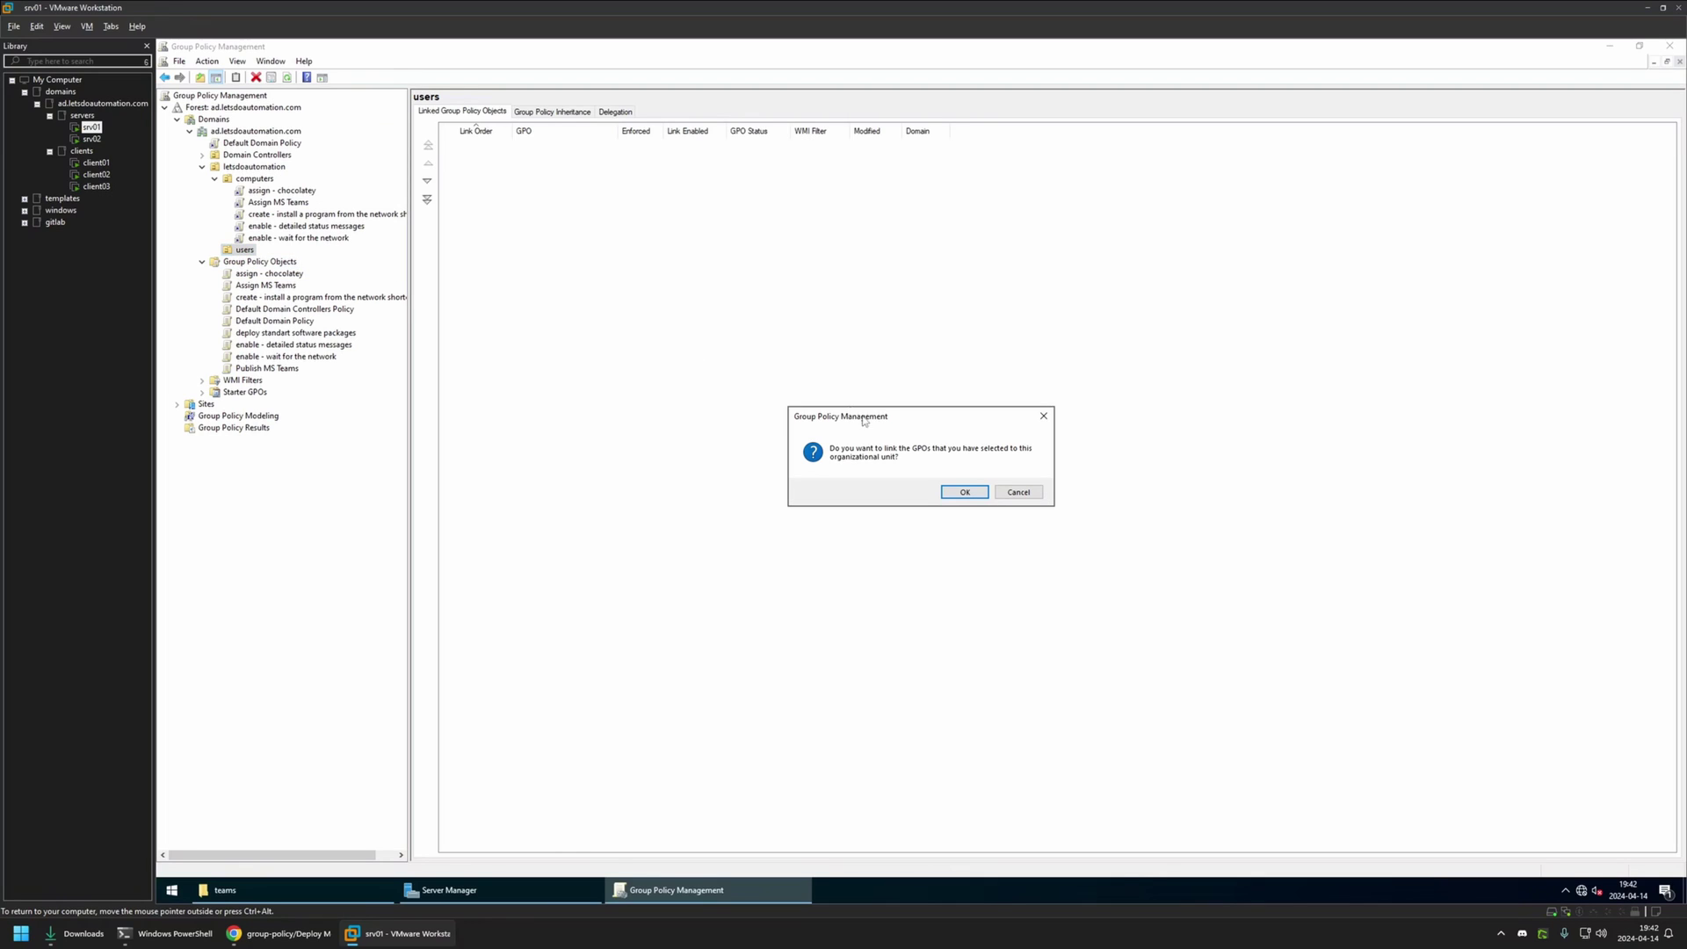
{"action": "left_click", "coordinate": [960, 493]}
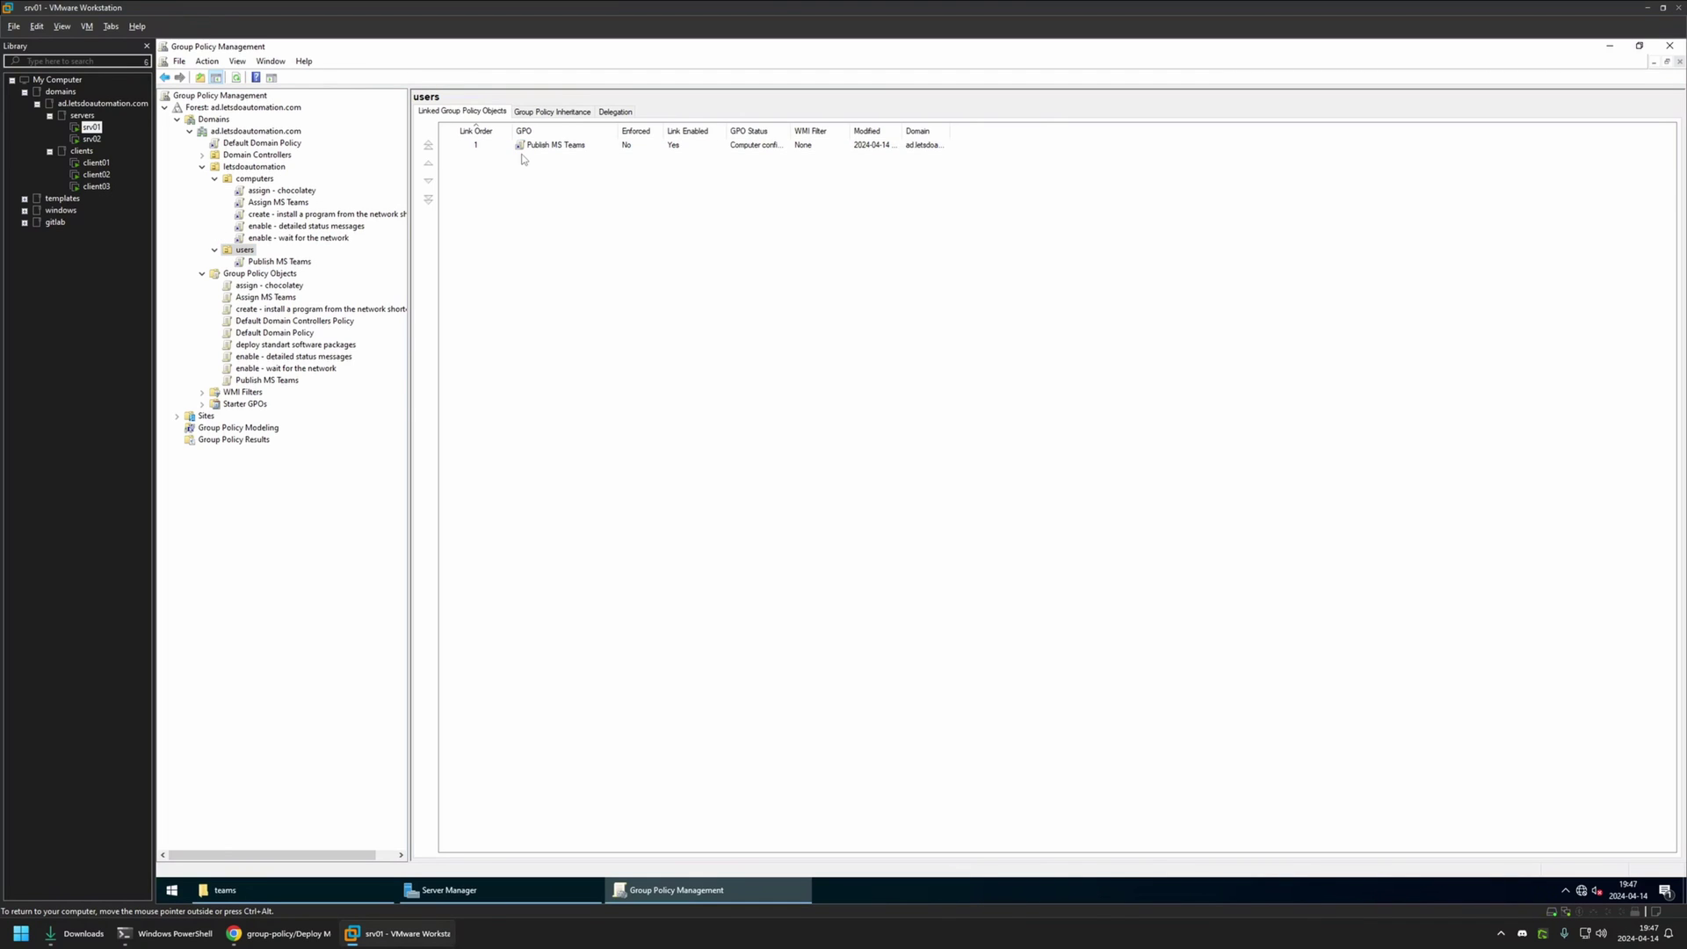
- On client02, open Install a Program from the Network and launch Command Prompt
{"action": "left_click", "coordinate": [97, 174]}
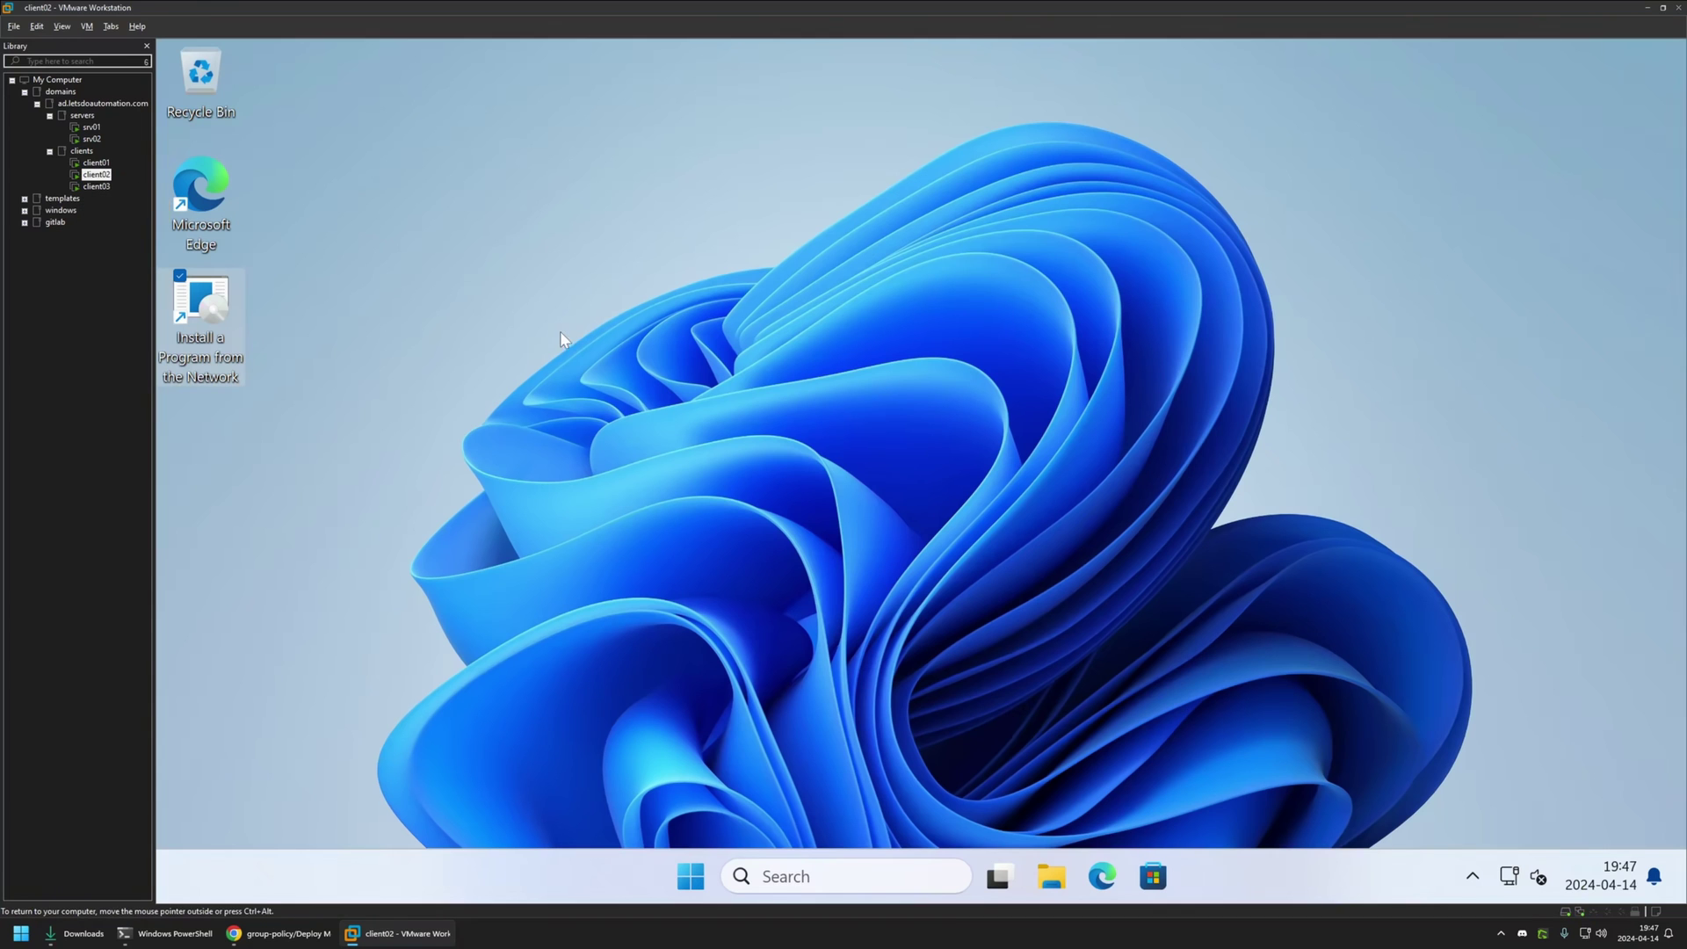
{"action": "double_click", "coordinate": [195, 315]}
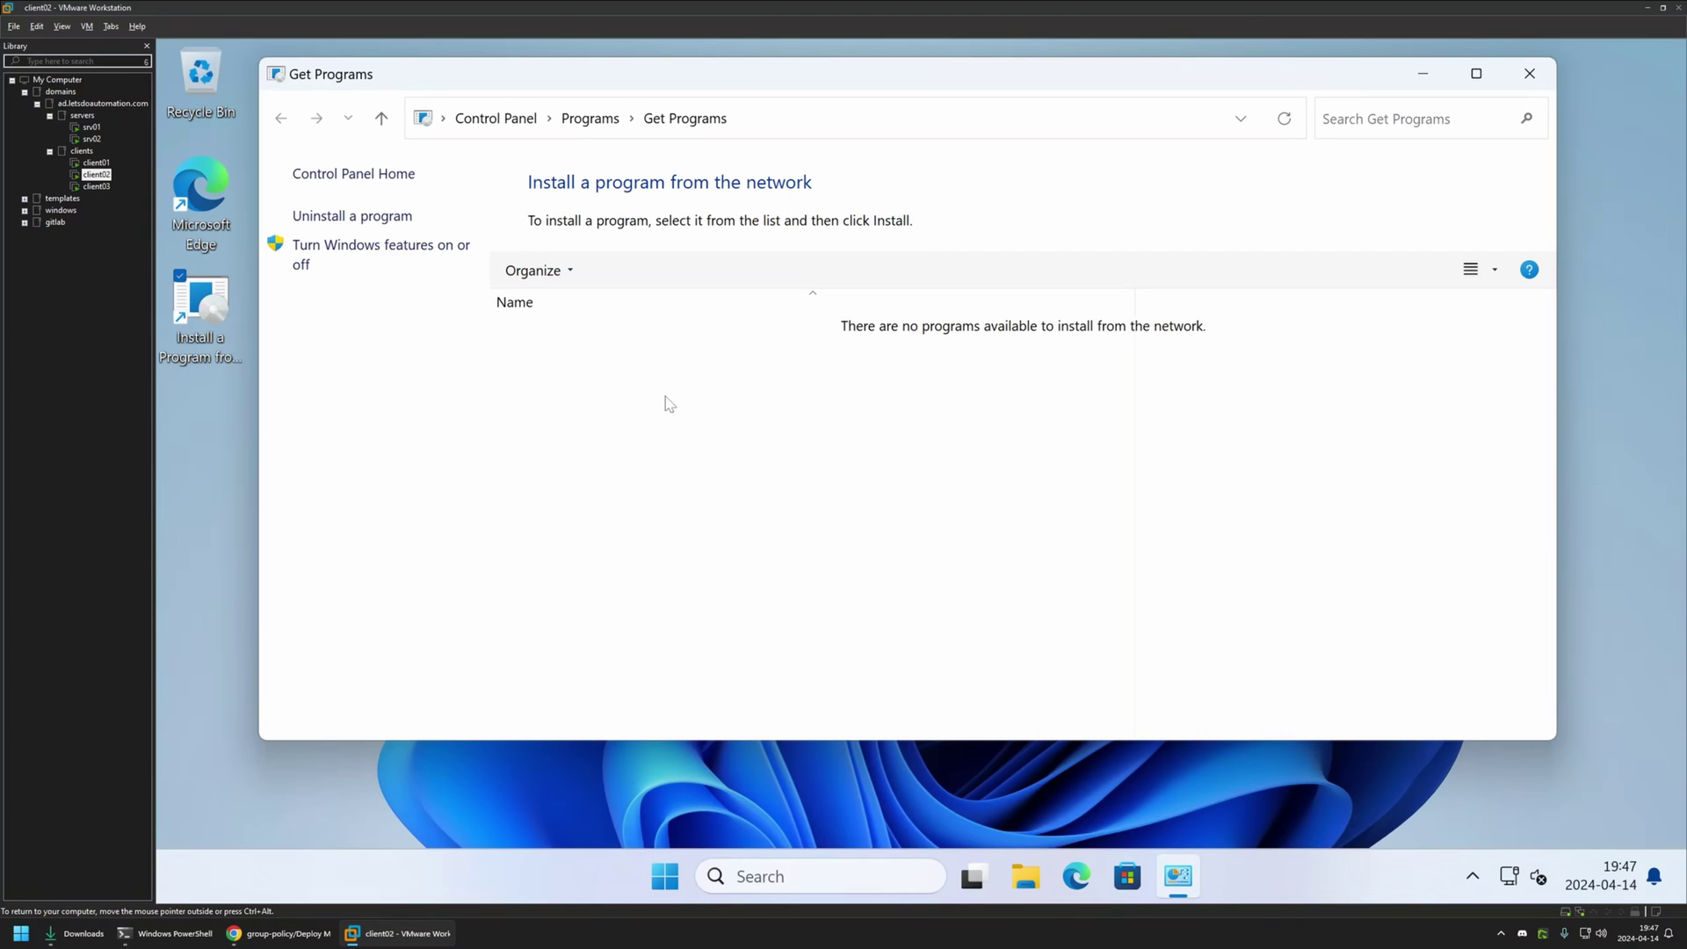
{"action": "key", "text": "super"}
{"action": "type", "text": "cmd"}
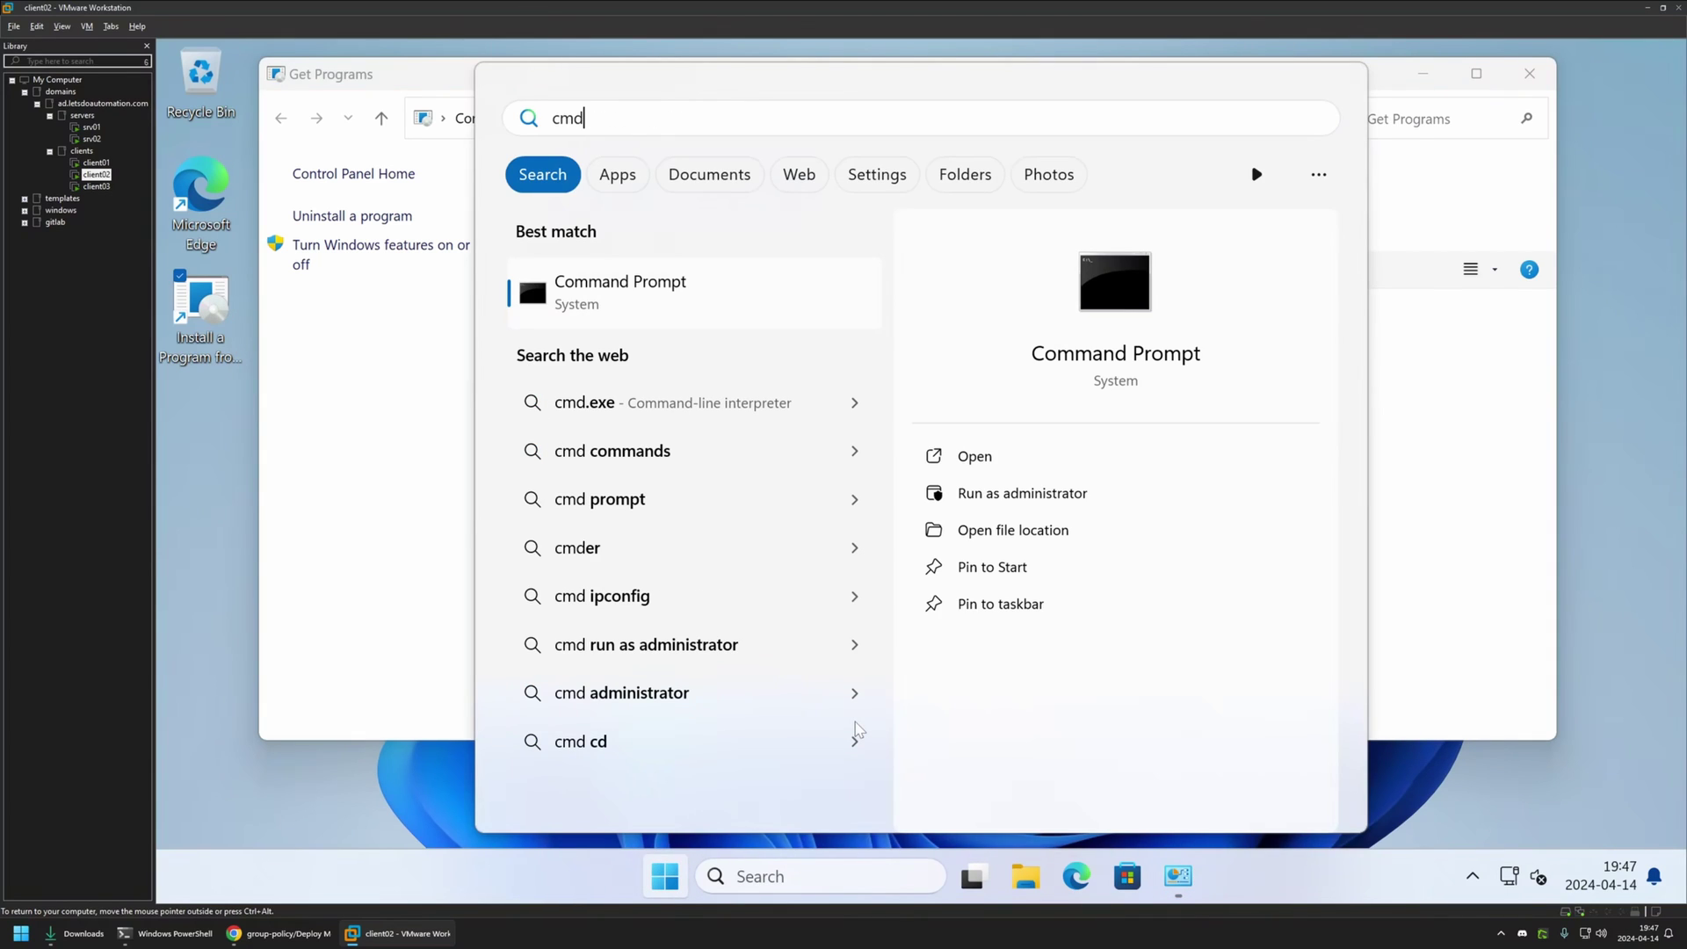
{"action": "key", "text": "Return"}
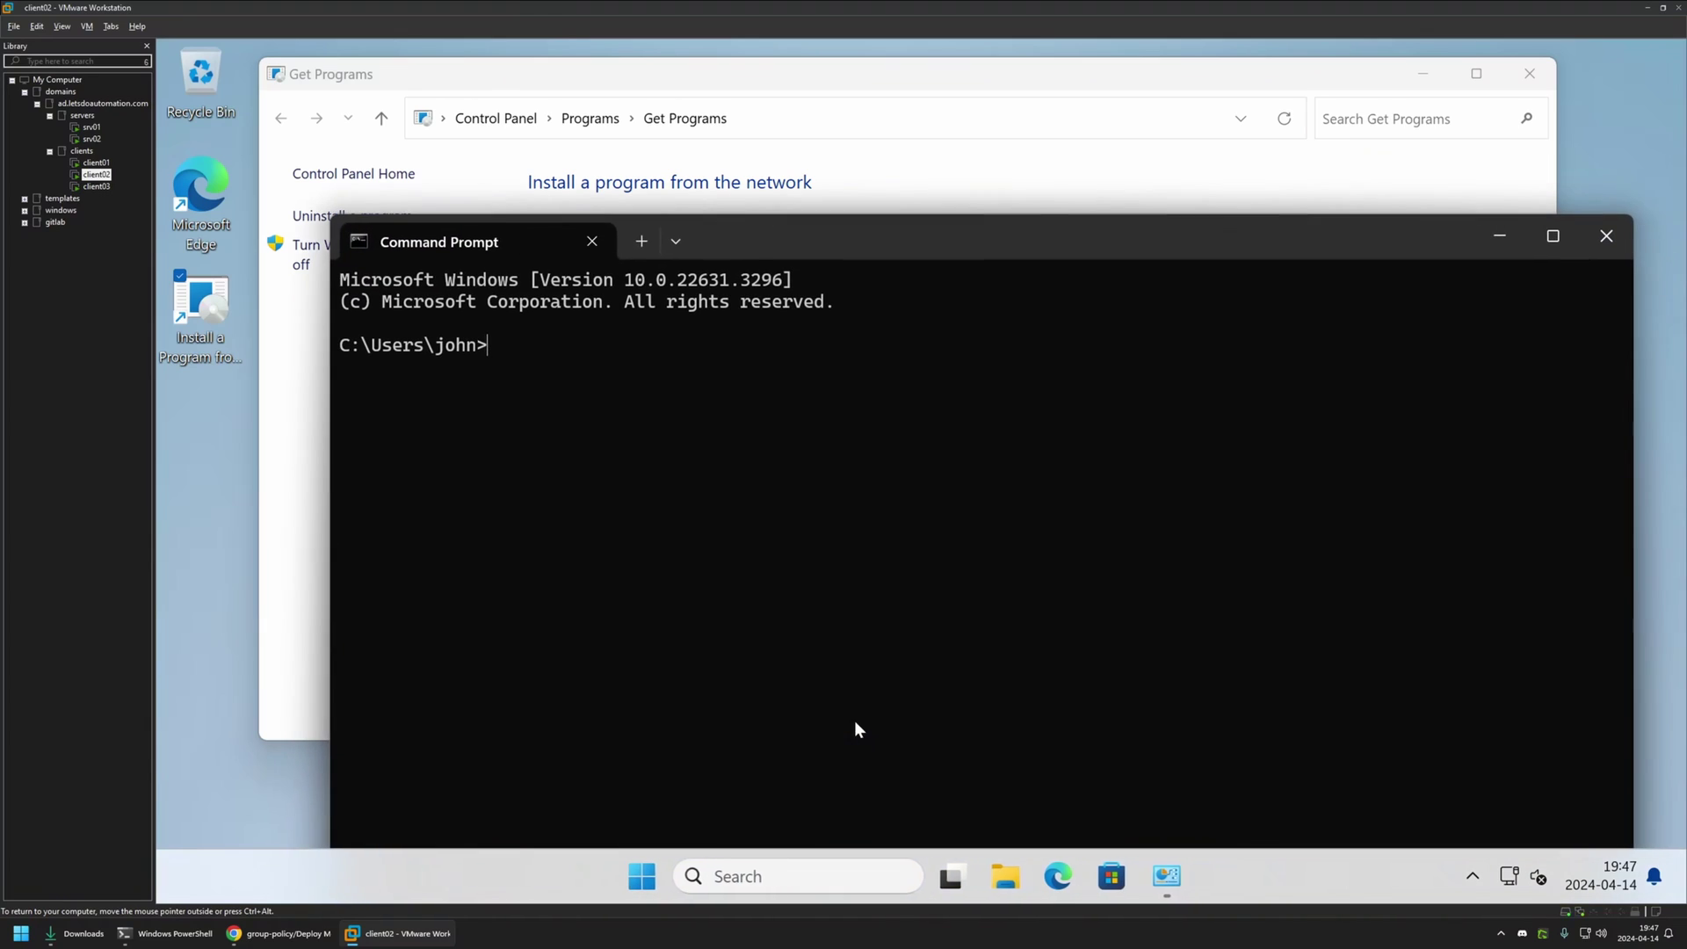
- Run gpupdate in Command Prompt to refresh Group Policy
{"action": "left_click_drag", "start_coordinate": [751, 245], "coordinate": [1346, 478]}
{"action": "type", "text": "goup"}
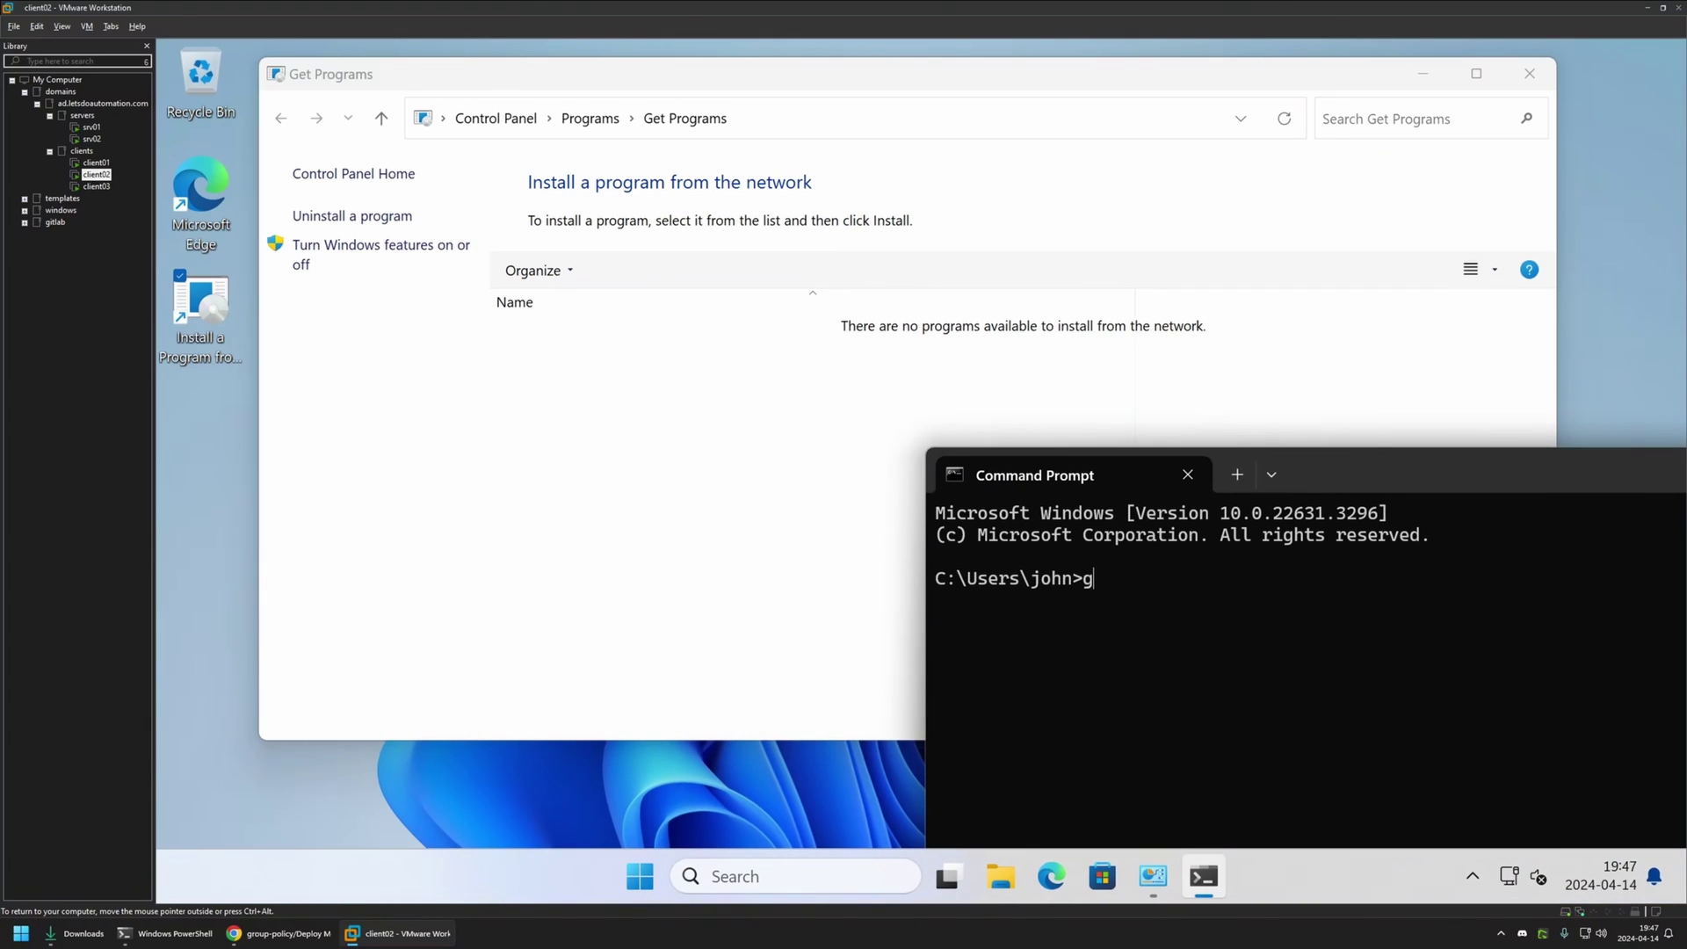
{"action": "key", "text": "BackSpace"}
{"action": "key", "text": "BackSpace"}
{"action": "key", "text": "BackSpace"}
{"action": "type", "text": "pupdate"}
{"action": "key", "text": "Return"}
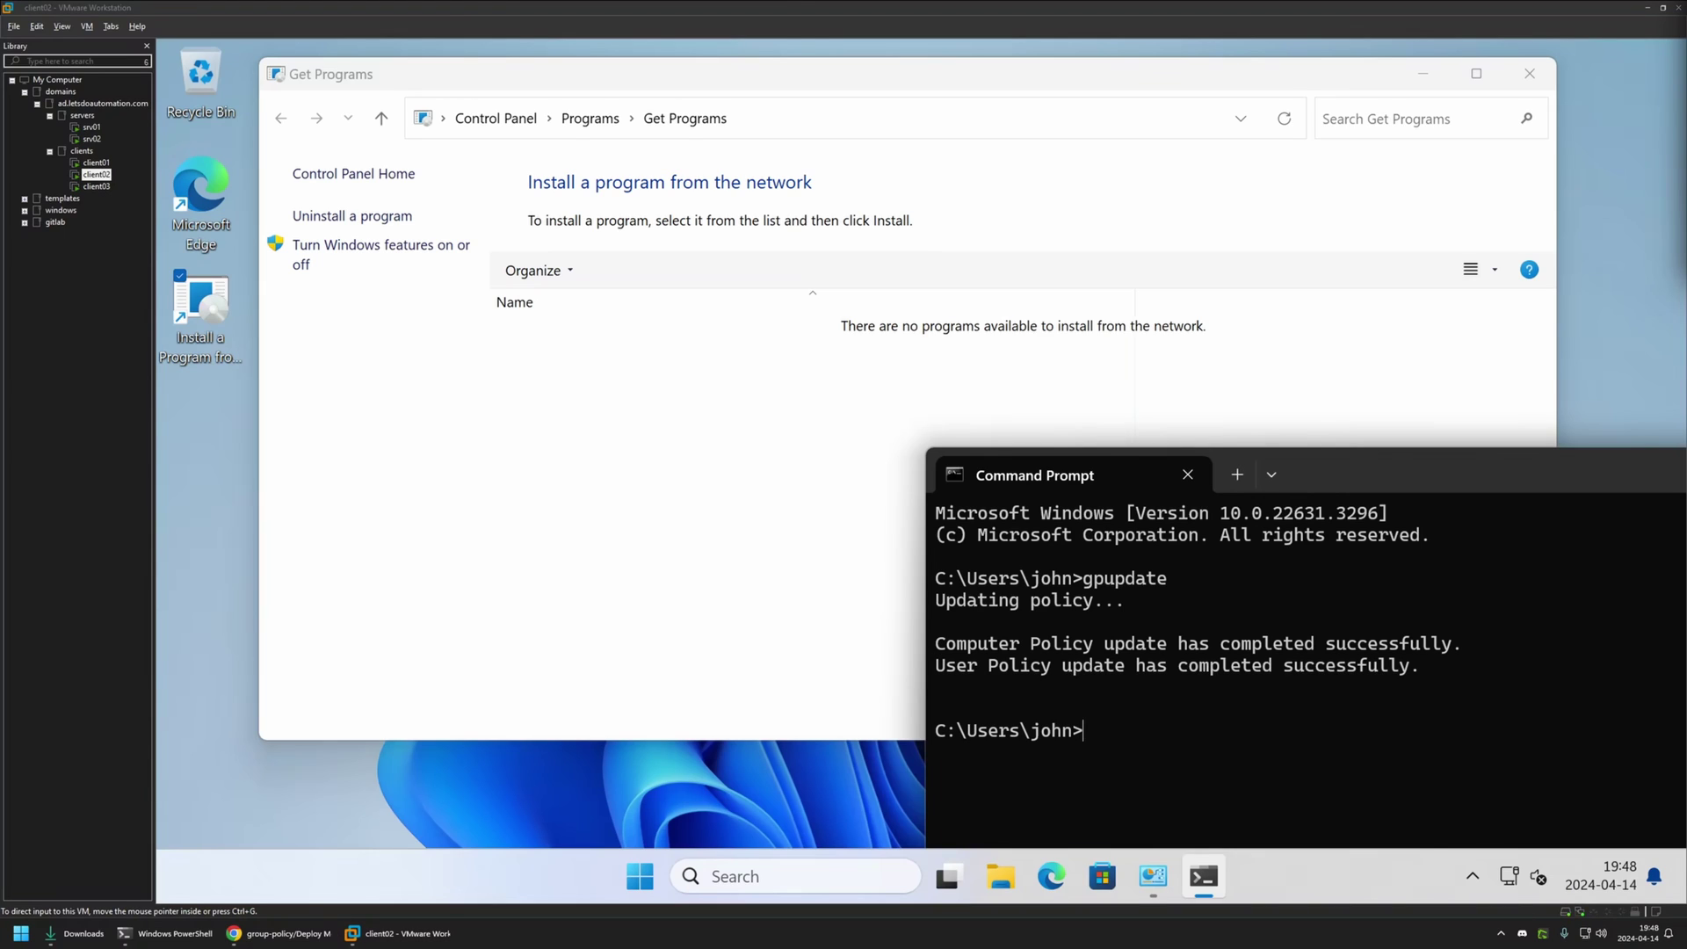
- Refresh the Get Programs list and install Modern Microsoft Teams on client02
{"action": "left_click", "coordinate": [690, 406]}
{"action": "right_click", "coordinate": [582, 353]}
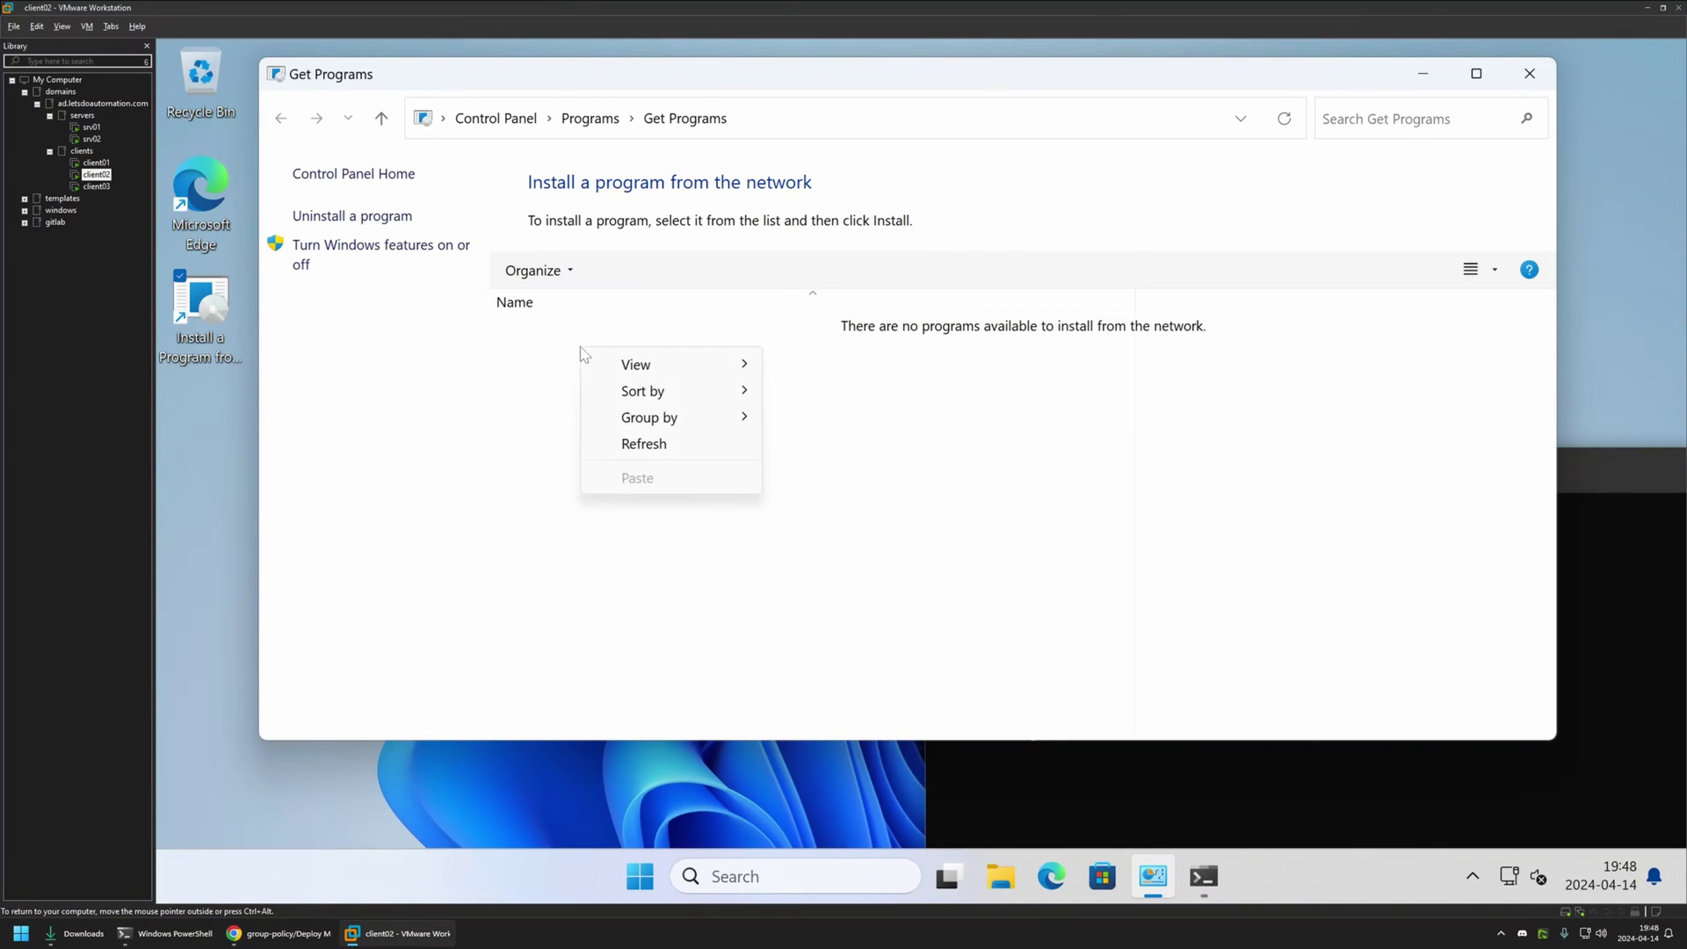
{"action": "left_click", "coordinate": [645, 444]}
{"action": "left_click", "coordinate": [638, 327]}
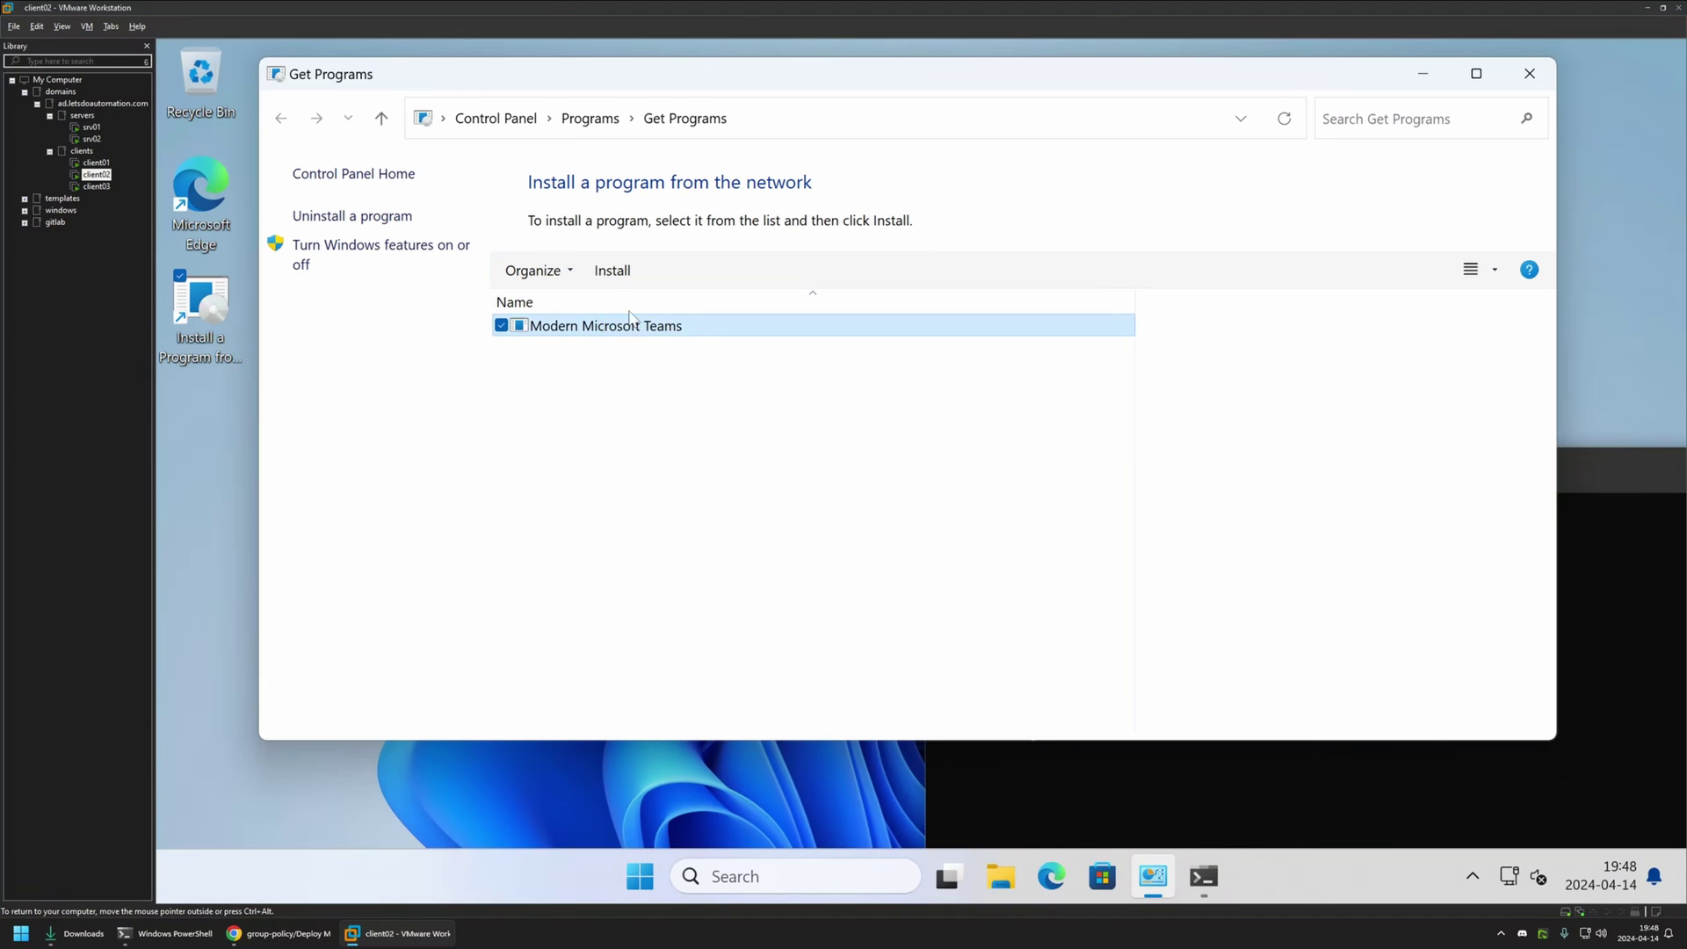
{"action": "left_click", "coordinate": [612, 270]}
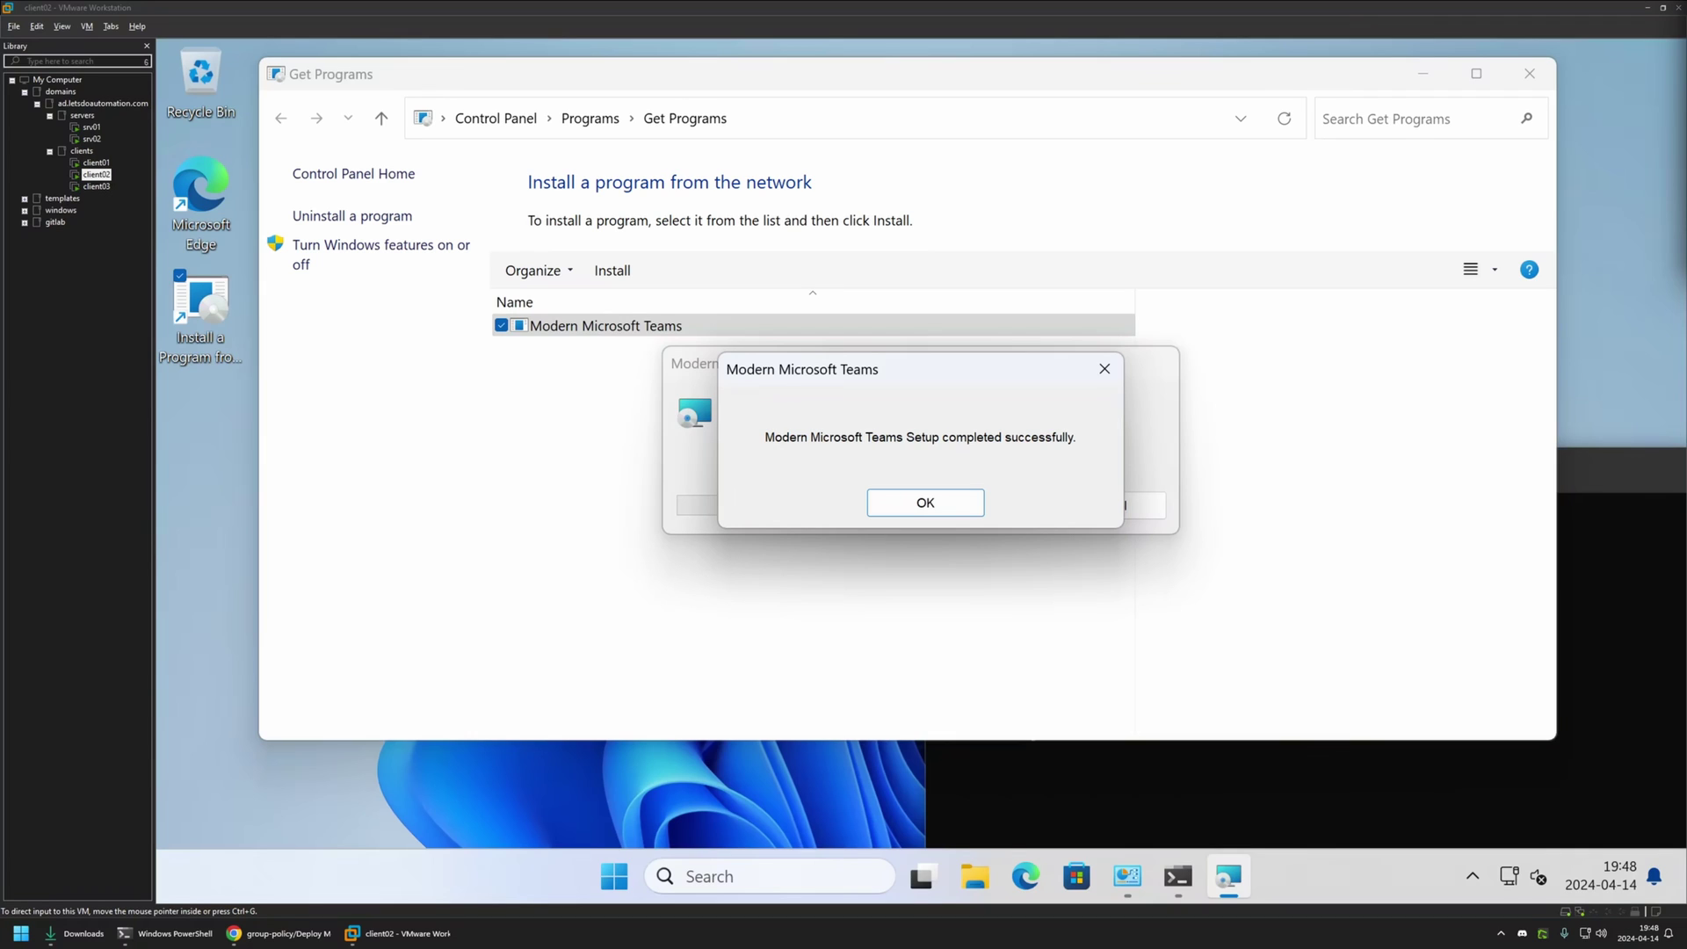
{"action": "left_click", "coordinate": [955, 506]}
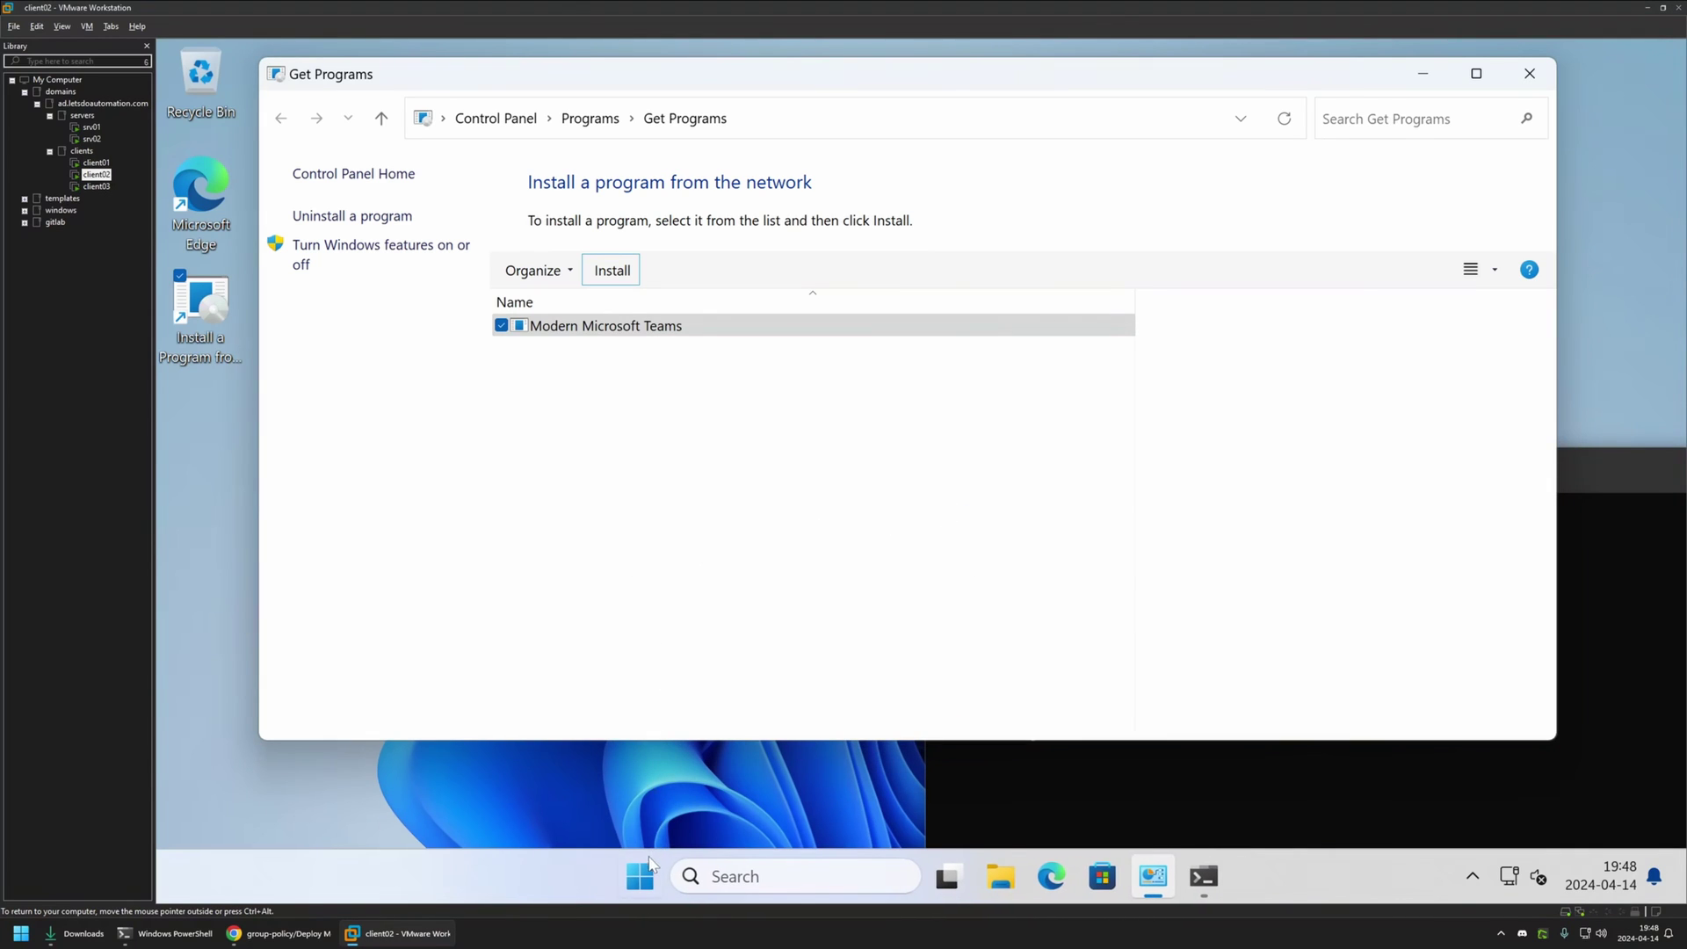
- Launch Microsoft Teams from the Start menu, then switch to the client03 VM
{"action": "left_click", "coordinate": [641, 874]}
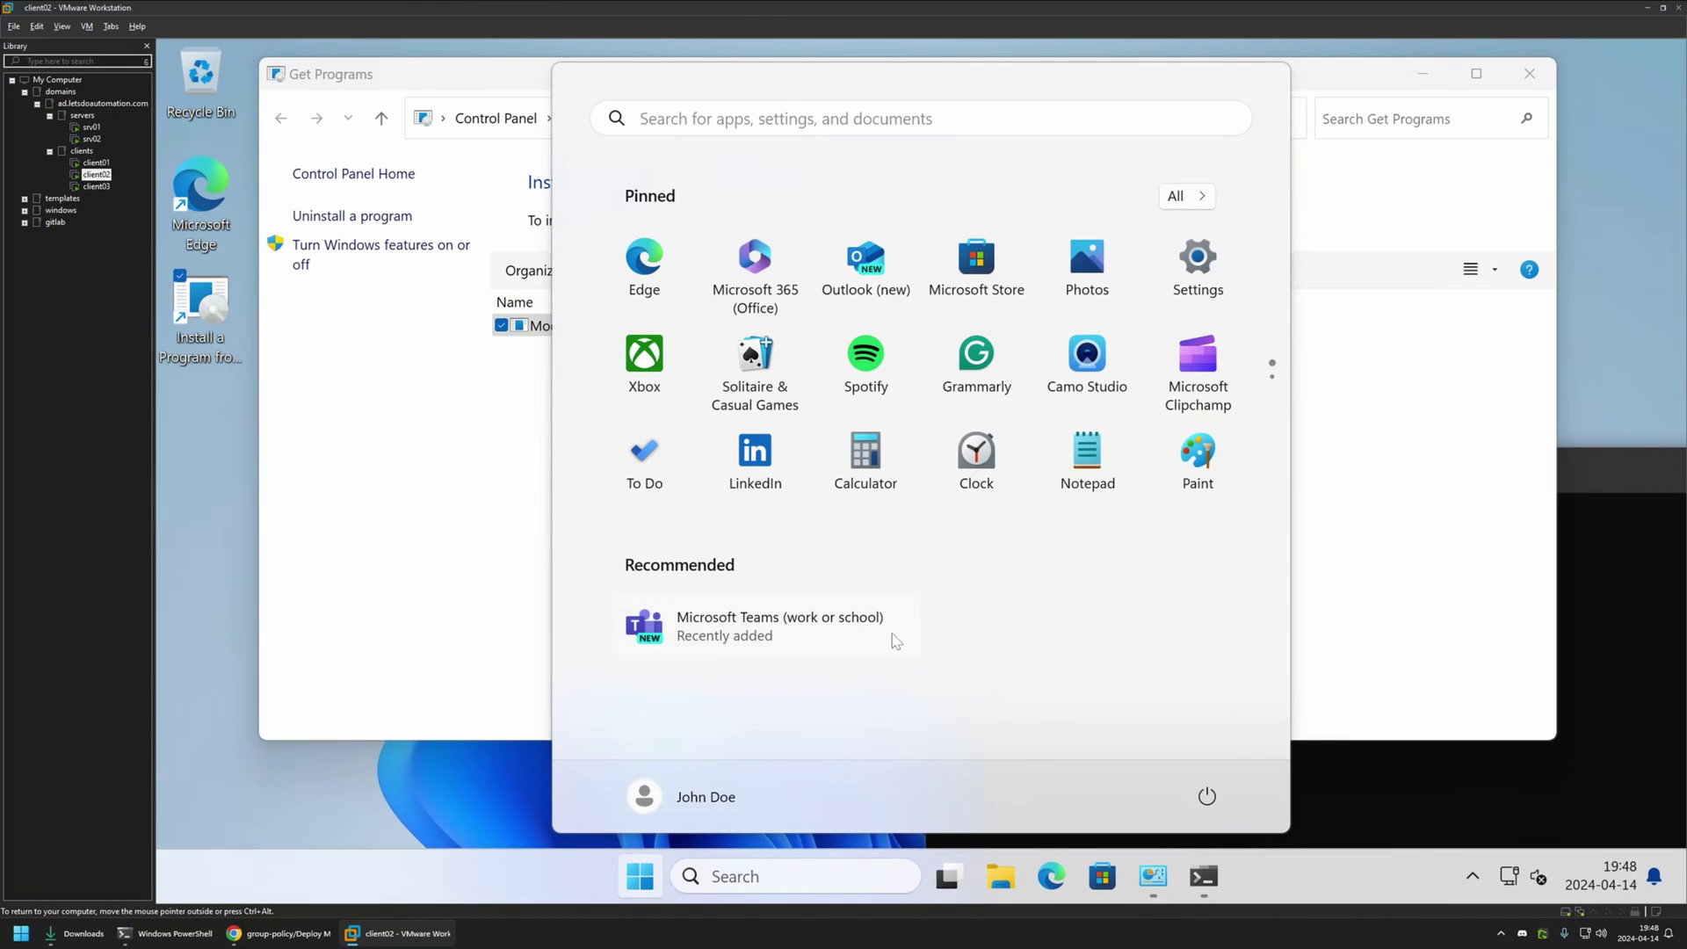
{"action": "left_click", "coordinate": [748, 625]}
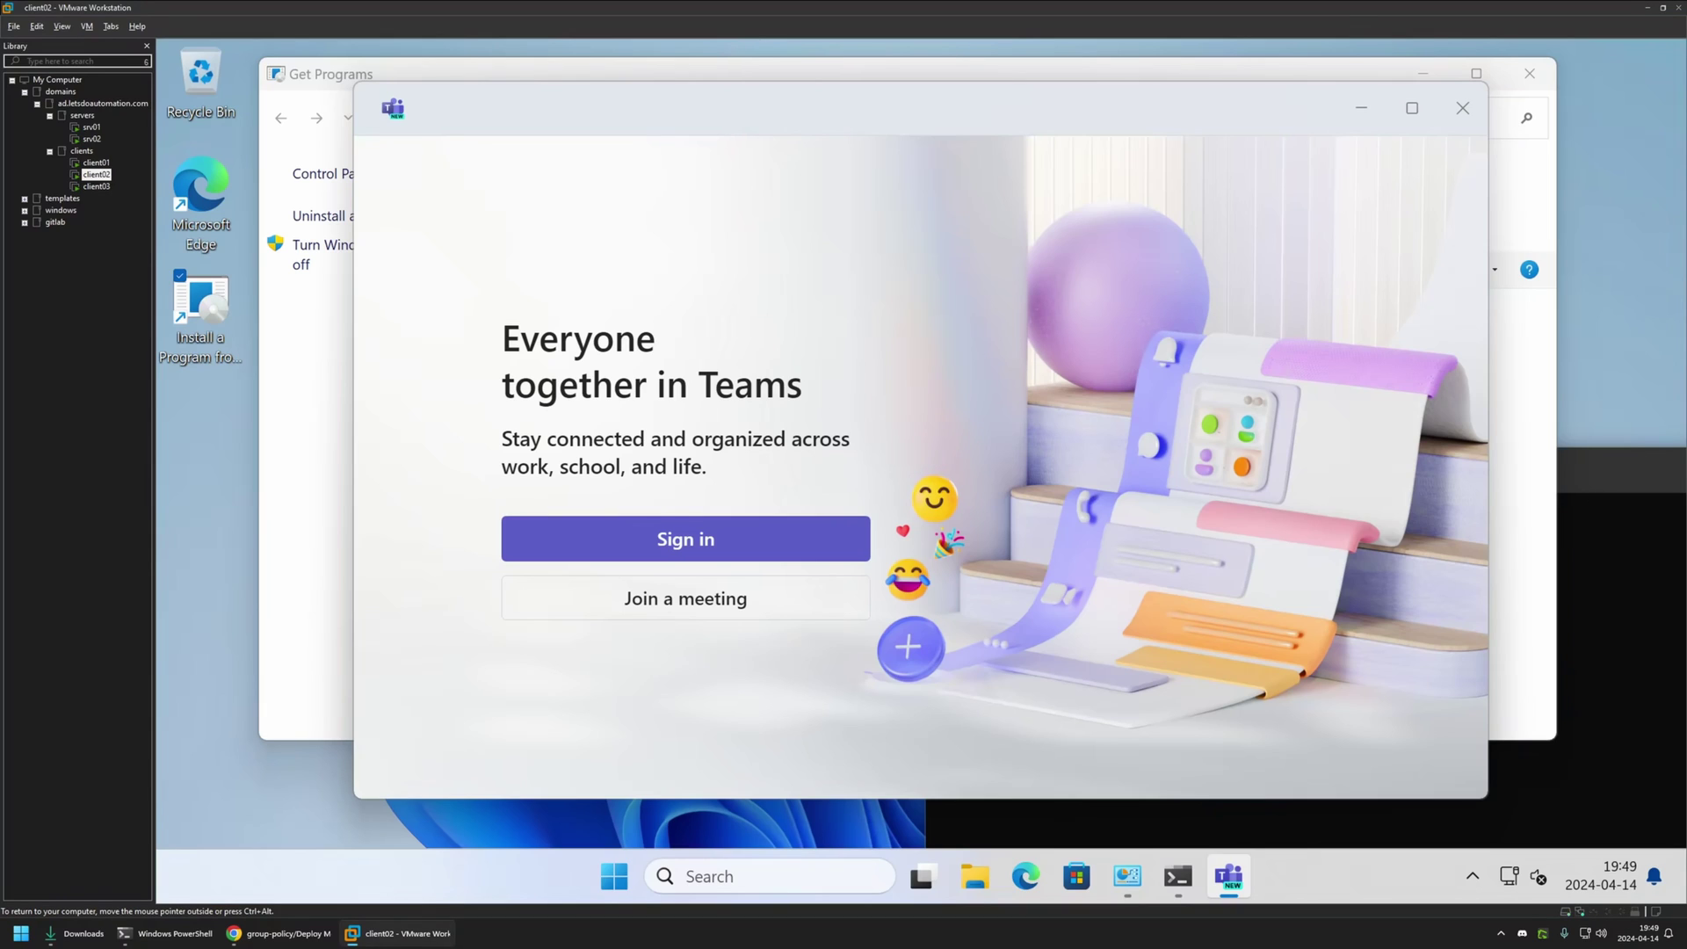
{"action": "left_click", "coordinate": [97, 186]}
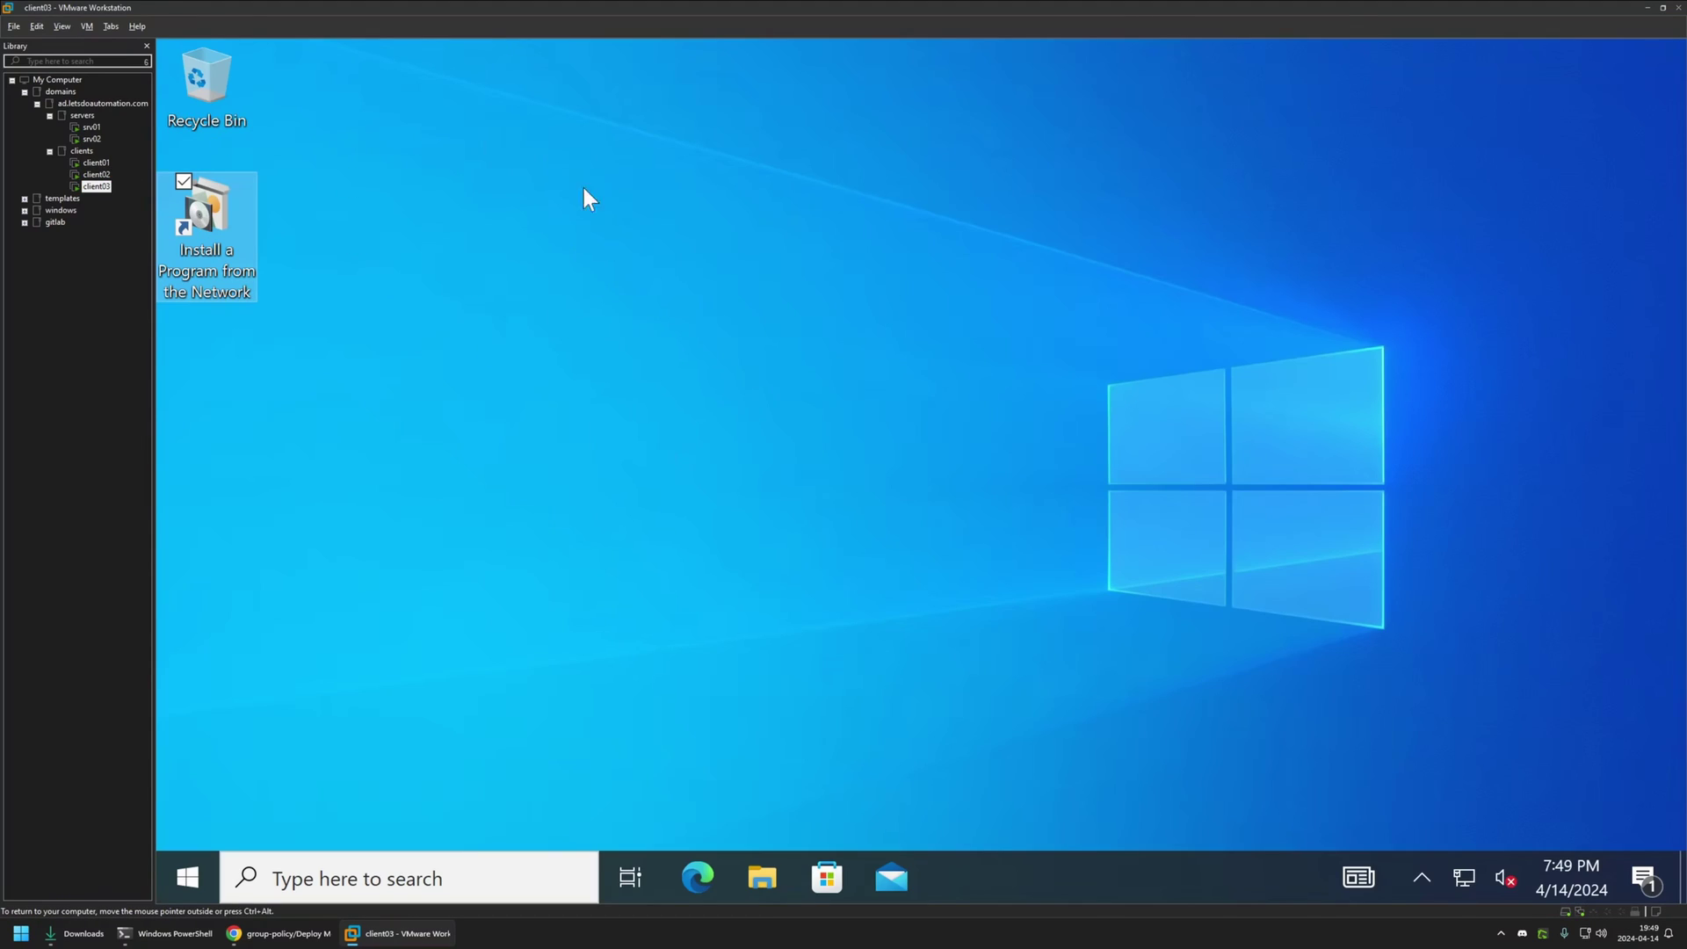
- On client03, run gpupdate from a Command Prompt
{"action": "left_click", "coordinate": [189, 870]}
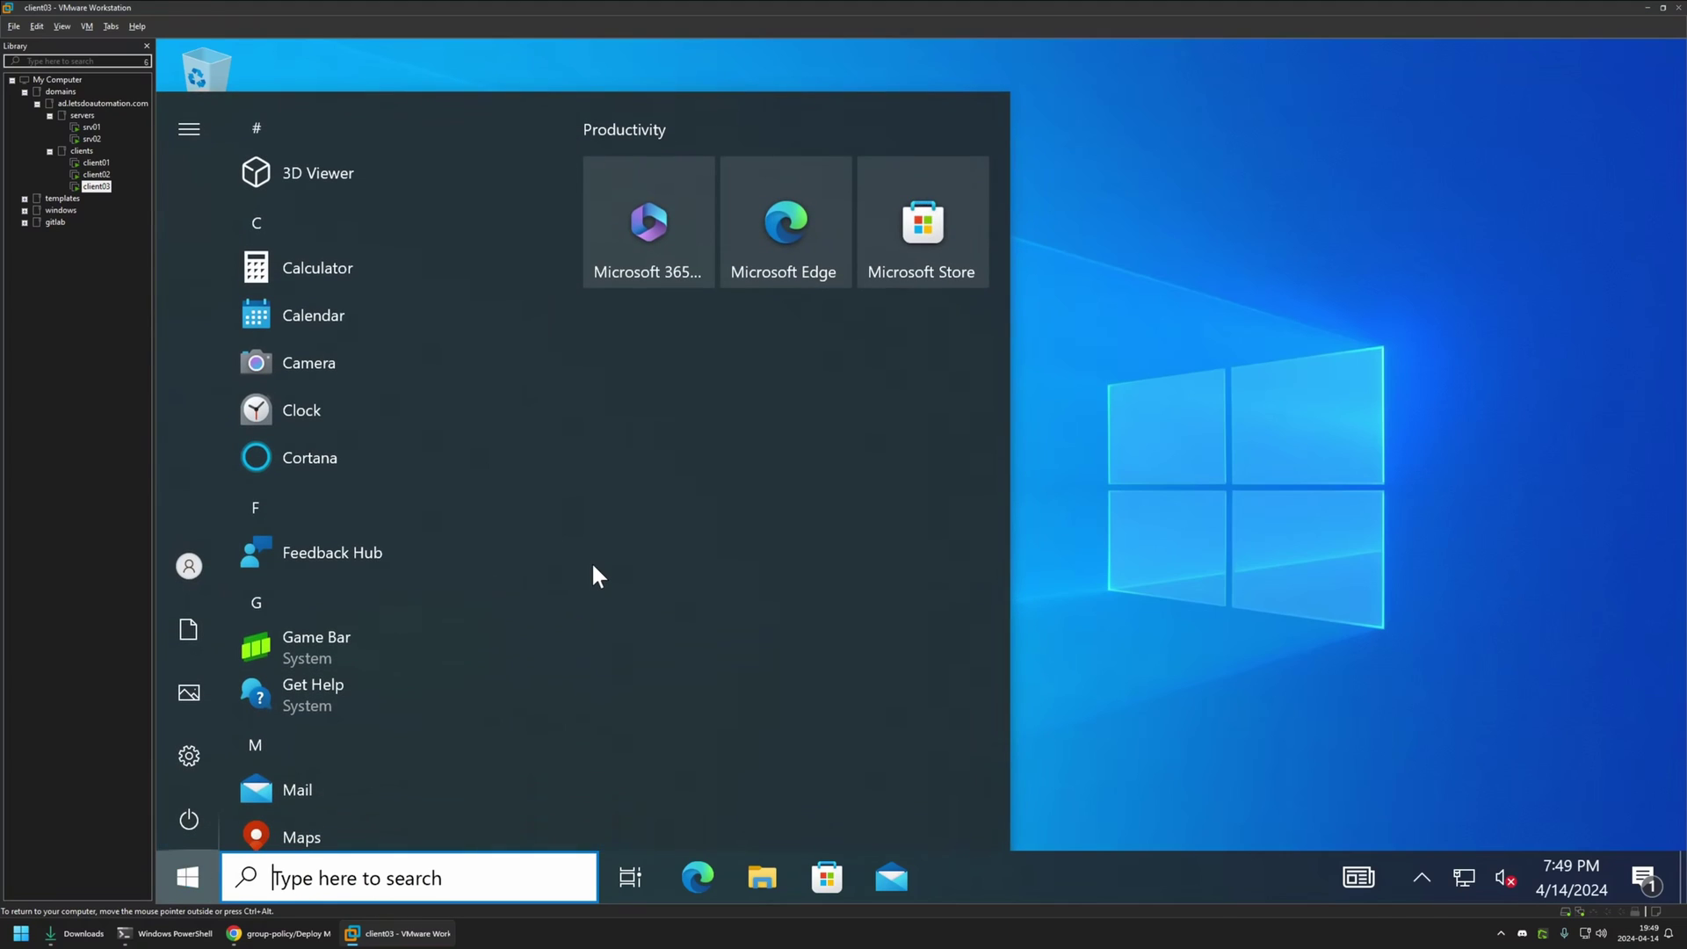
{"action": "type", "text": "cmd"}
{"action": "key", "text": "Return"}
{"action": "type", "text": "gpupdate"}
{"action": "key", "text": "Return"}
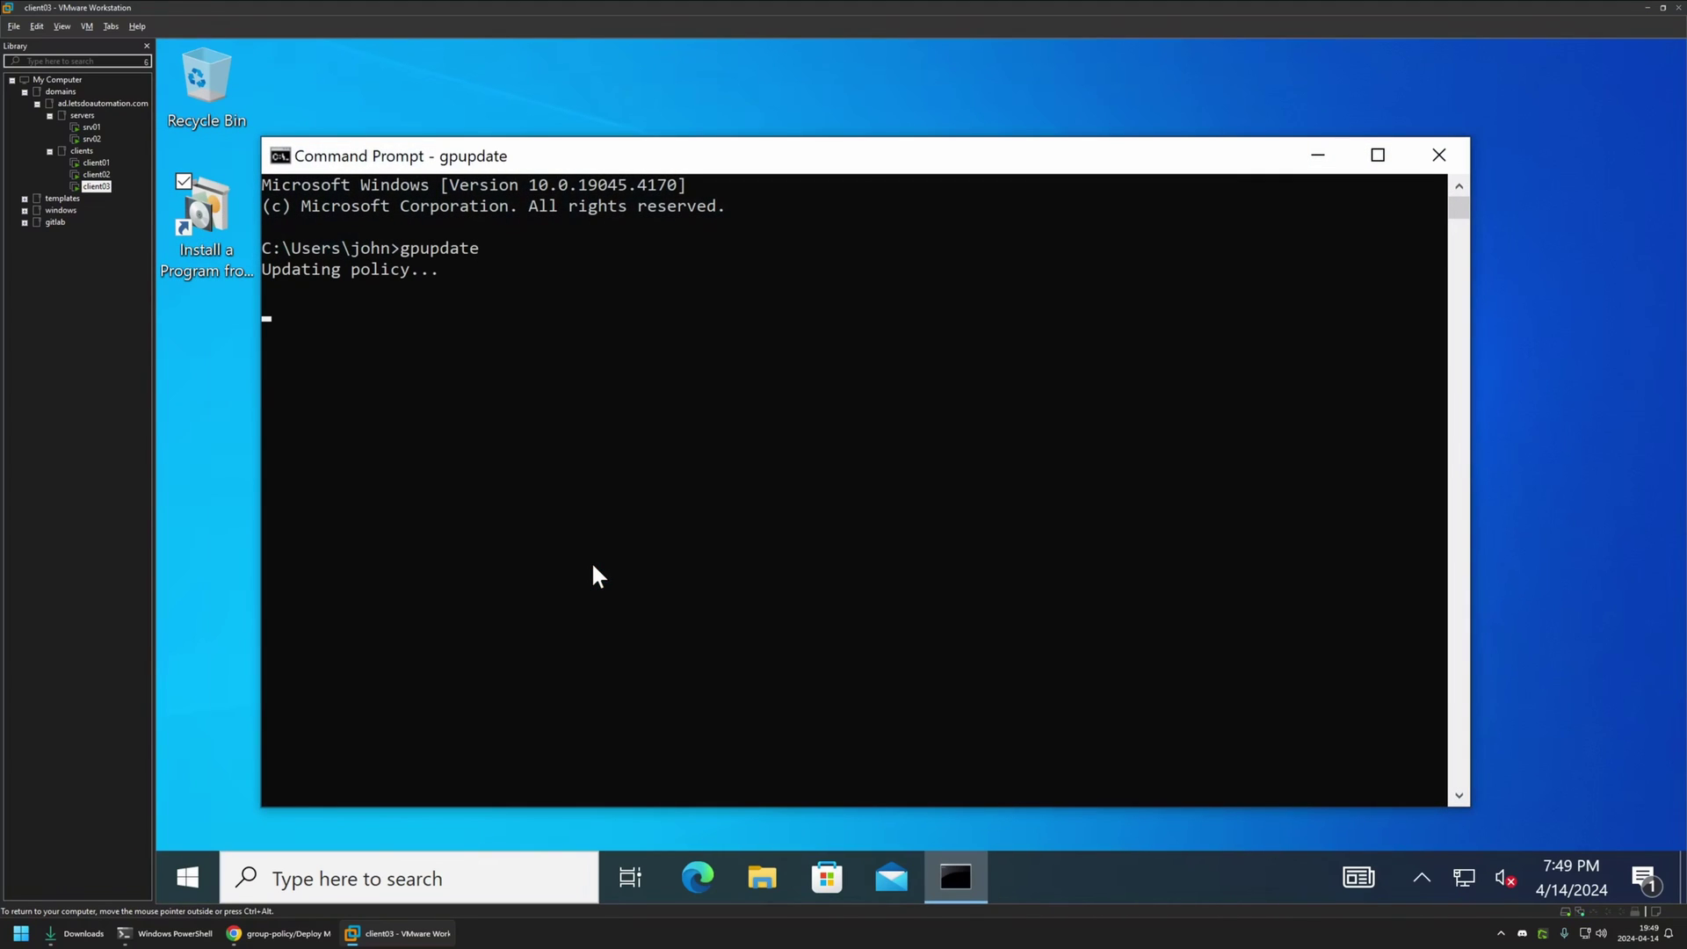
- Install Modern Microsoft Teams from the network programs list and launch it from Start
{"action": "double_click", "coordinate": [204, 220]}
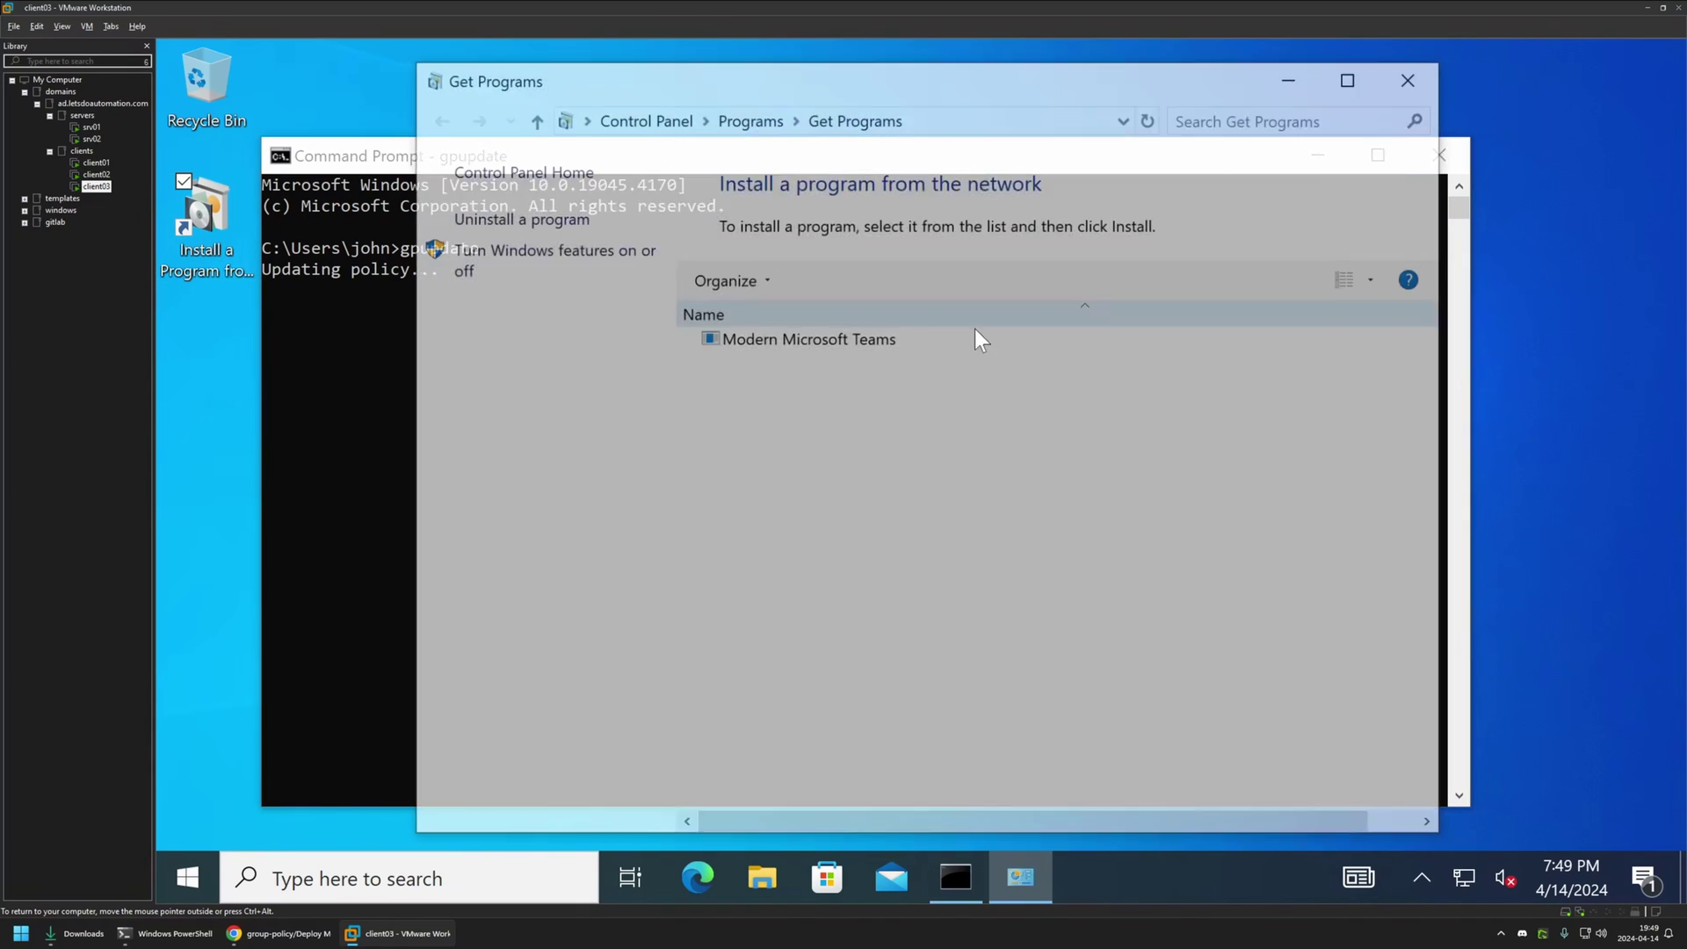
{"action": "left_click", "coordinate": [810, 341]}
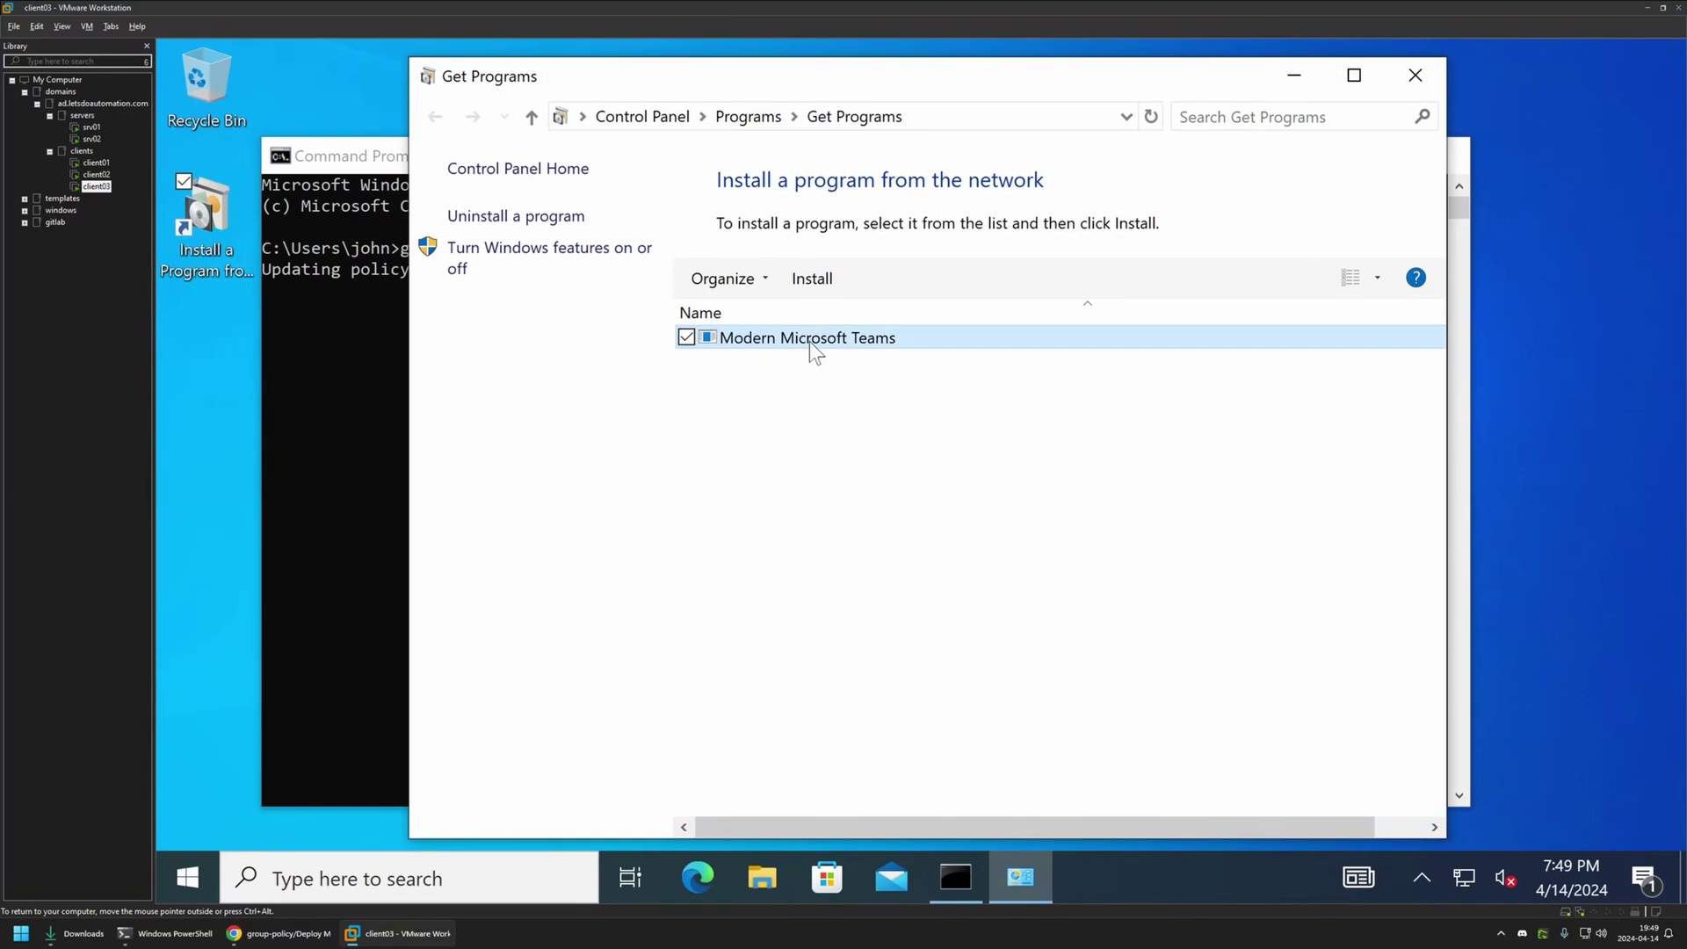
{"action": "double_click", "coordinate": [815, 350]}
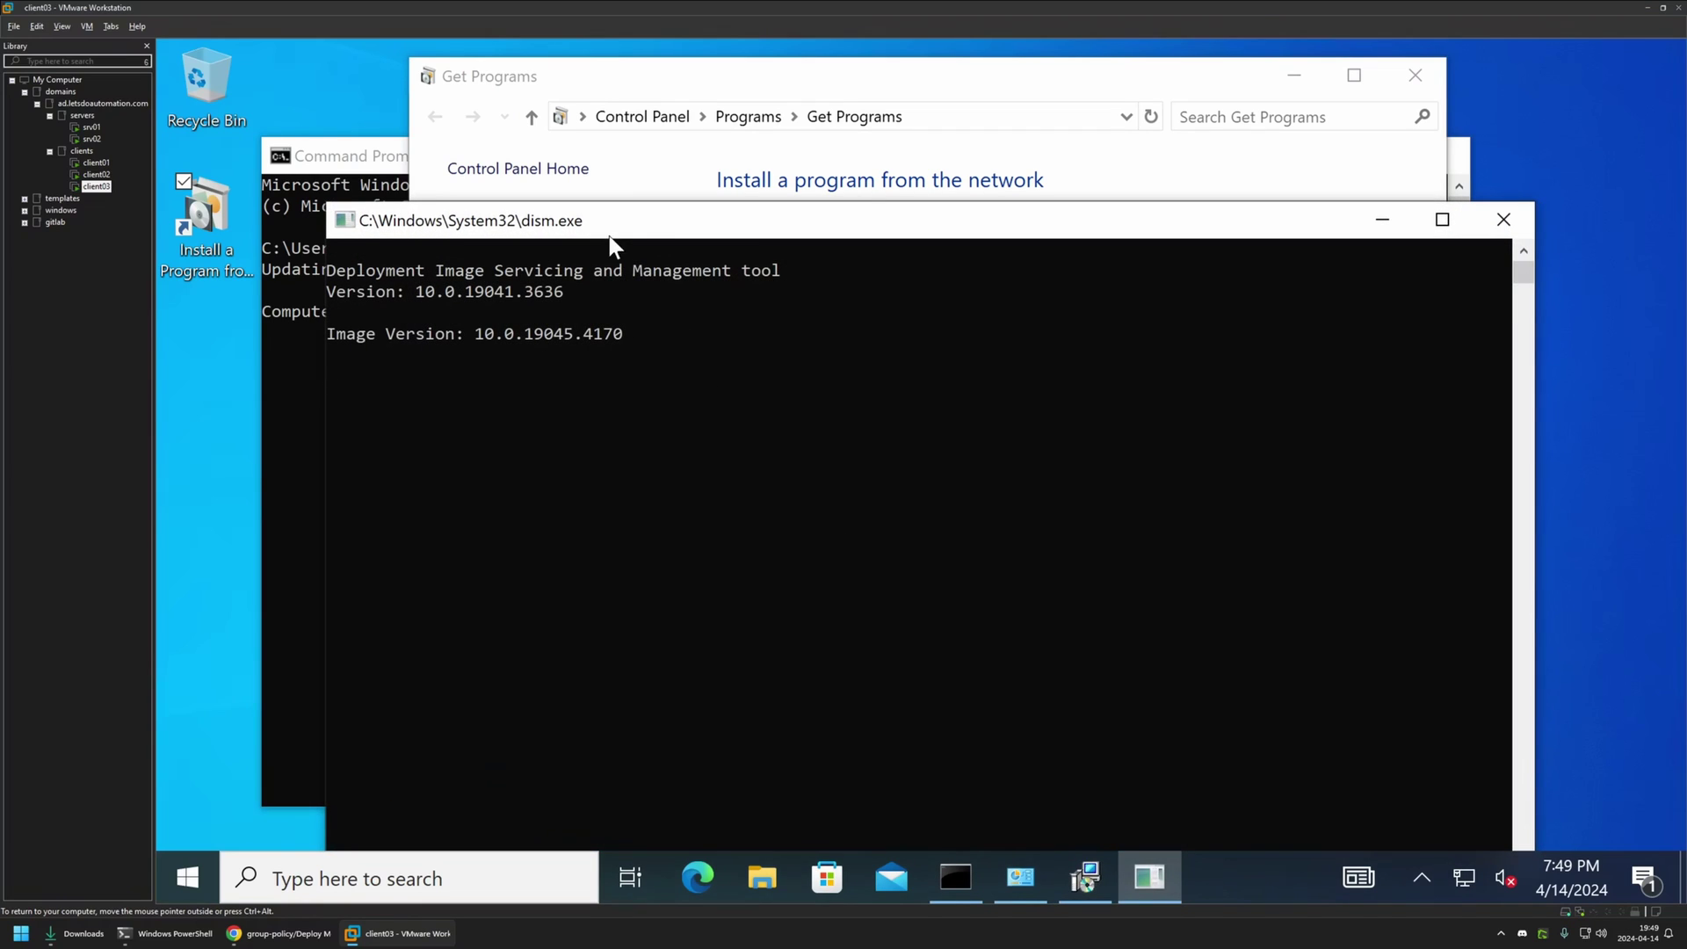
{"action": "left_click_drag", "start_coordinate": [610, 235], "coordinate": [1094, 126]}
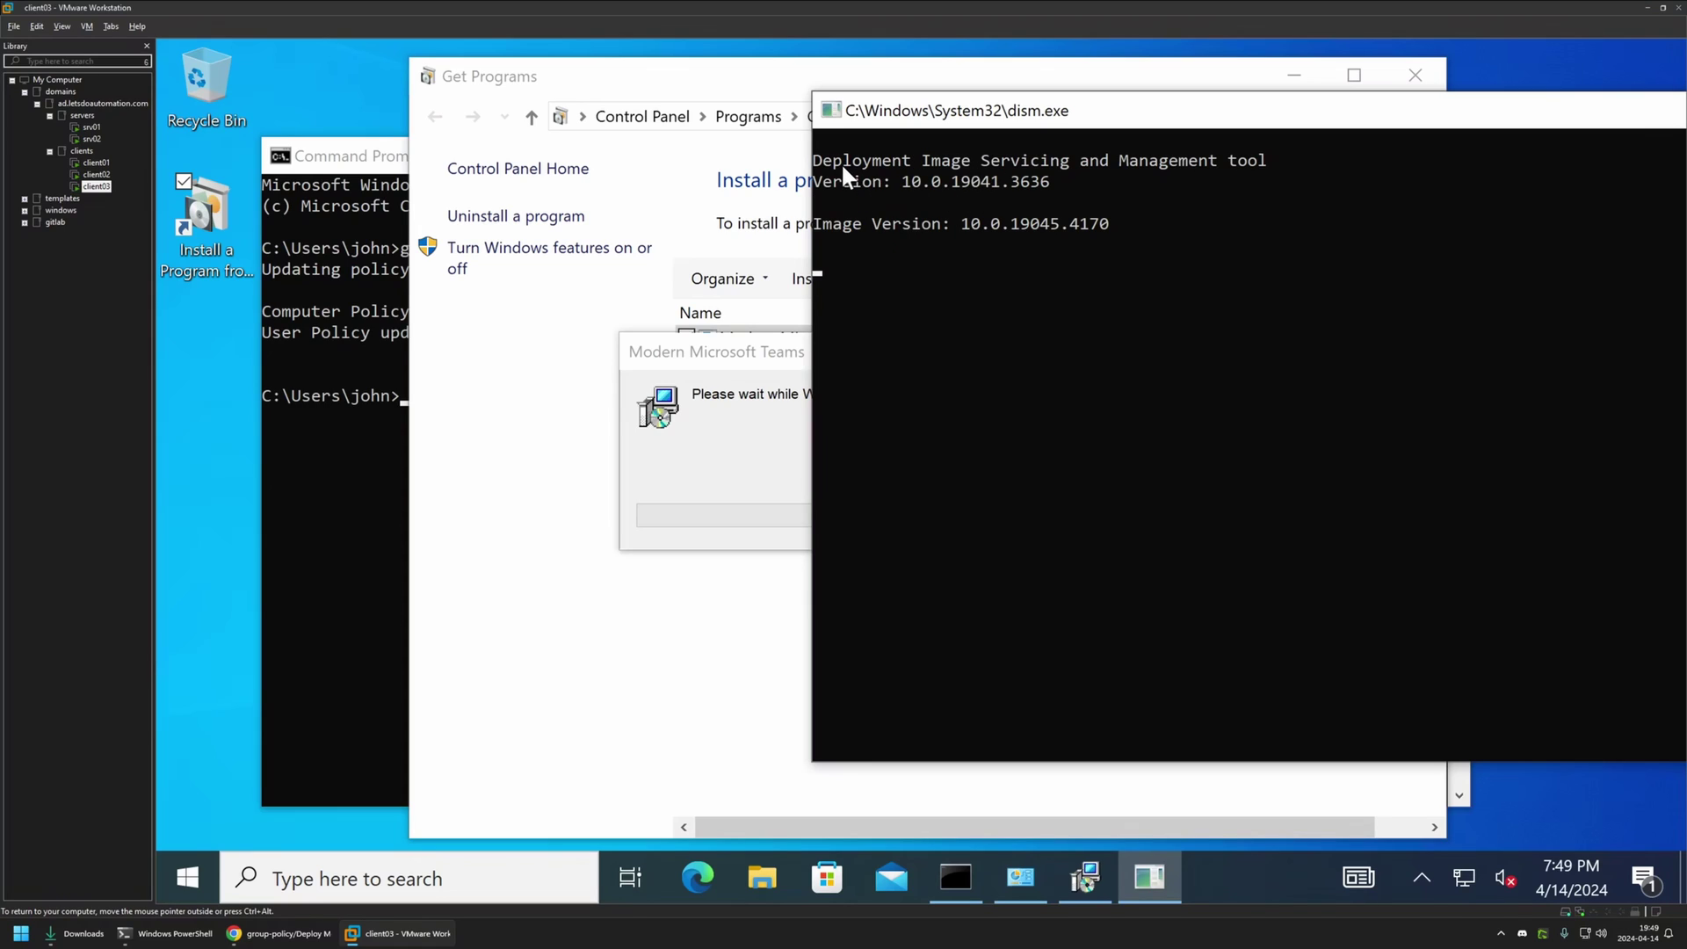
{"action": "left_click_drag", "start_coordinate": [815, 162], "coordinate": [1219, 167]}
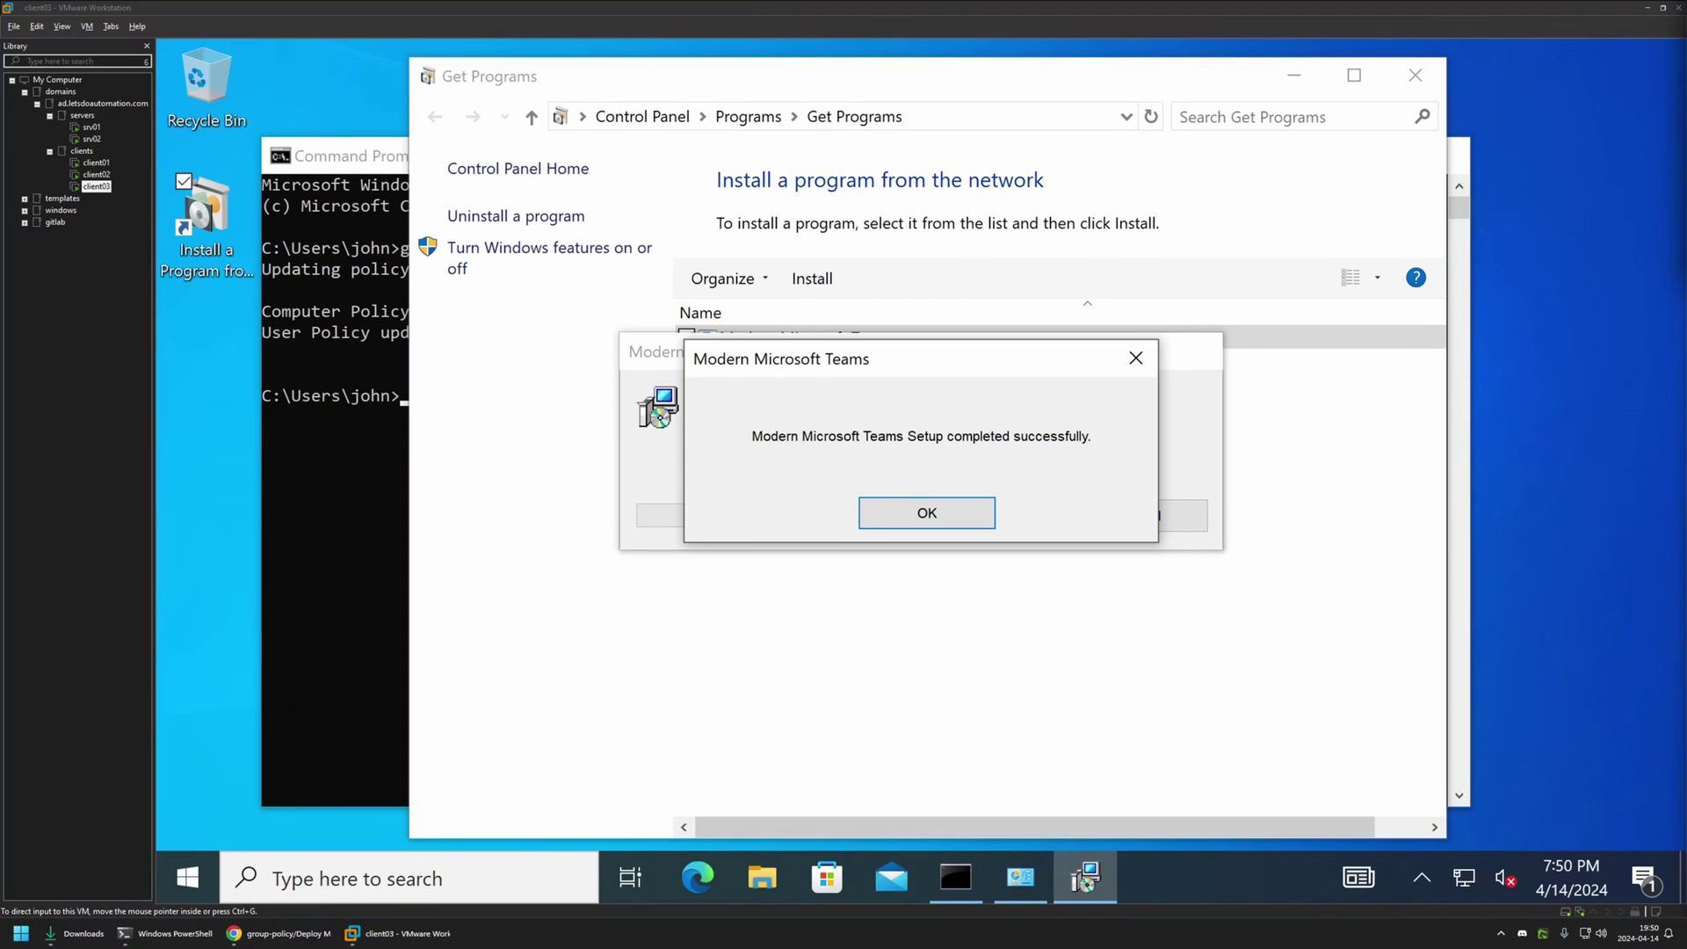
{"action": "left_click", "coordinate": [931, 512]}
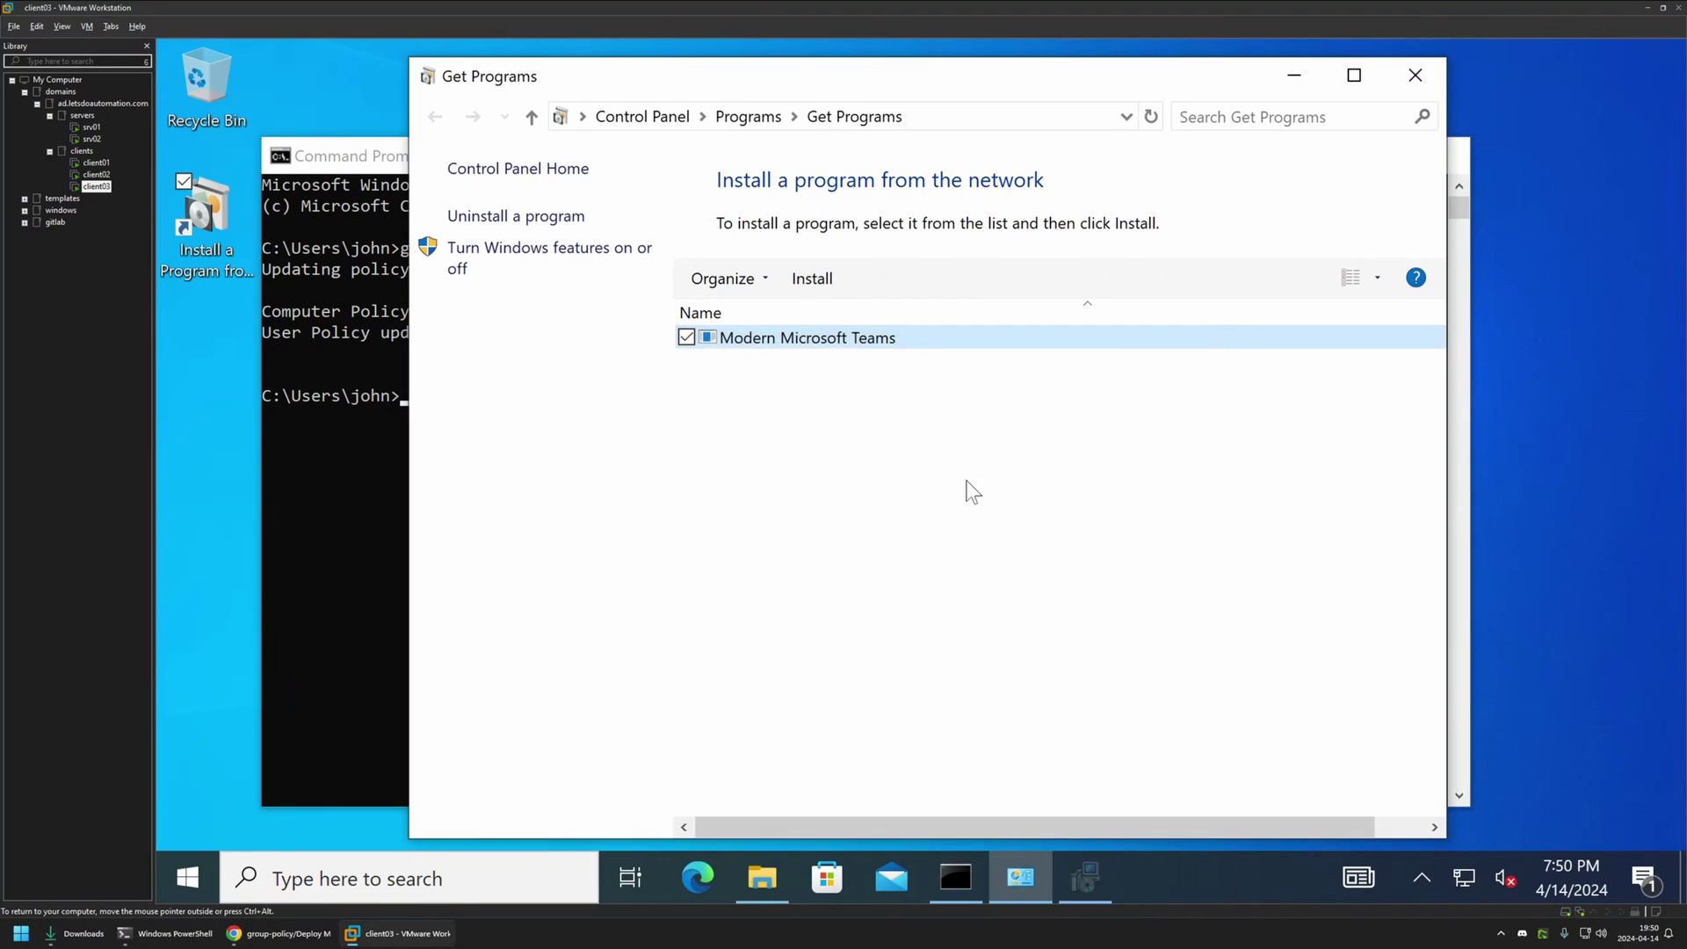
{"action": "left_click", "coordinate": [186, 875]}
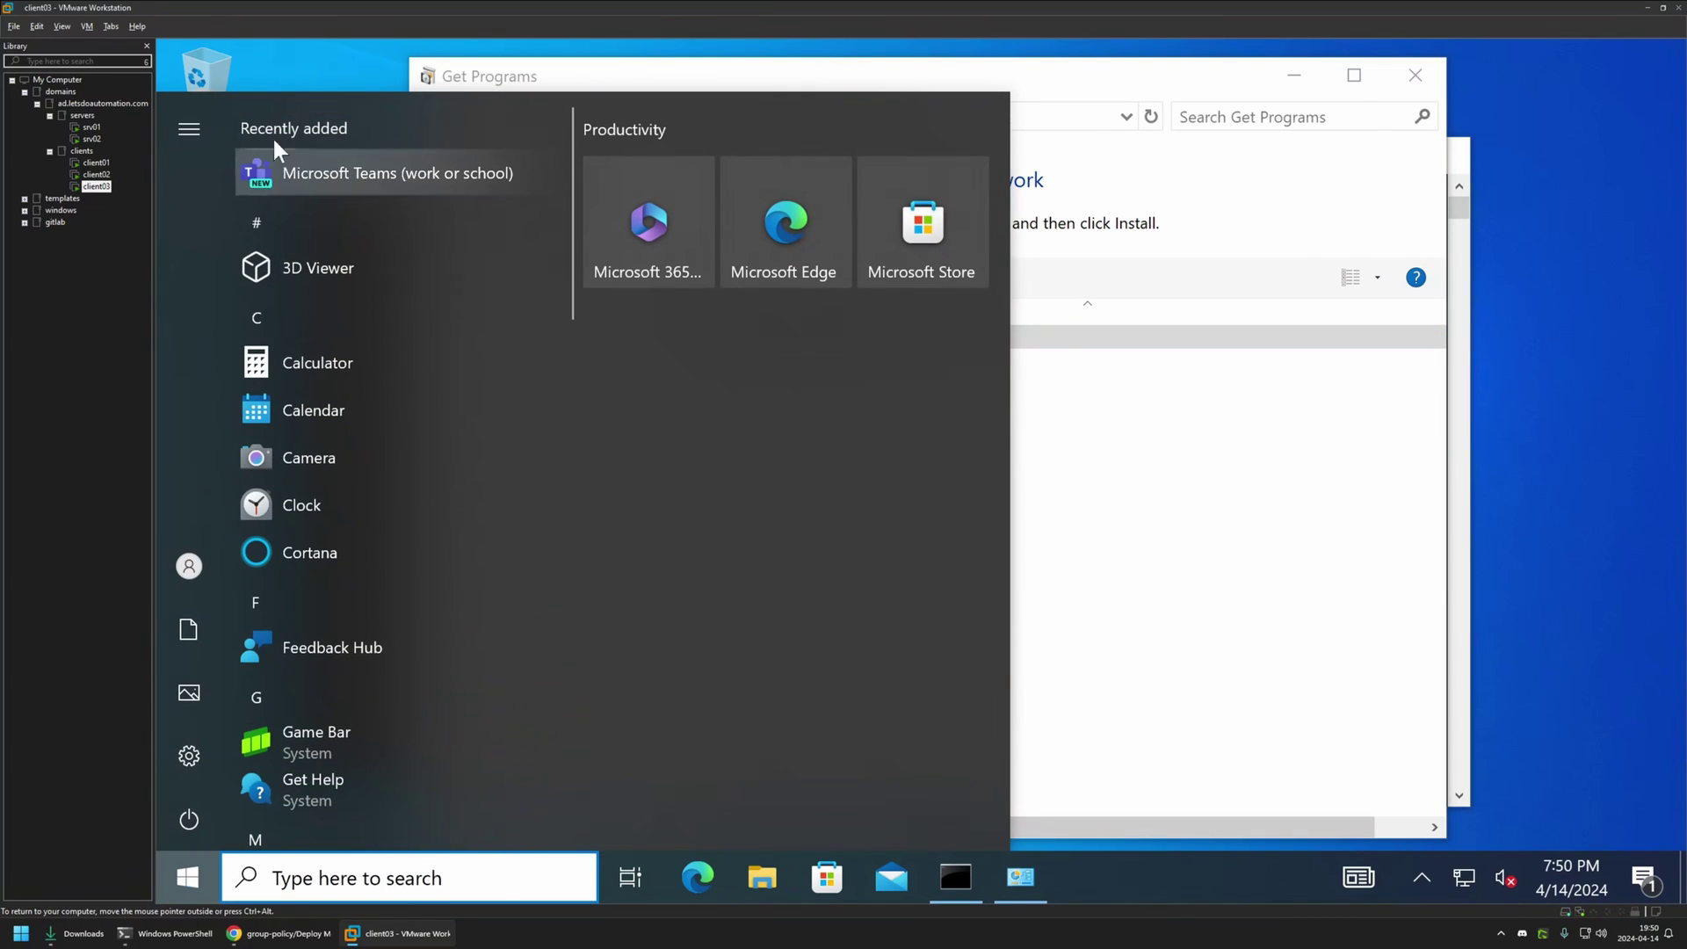
{"action": "left_click", "coordinate": [367, 176]}
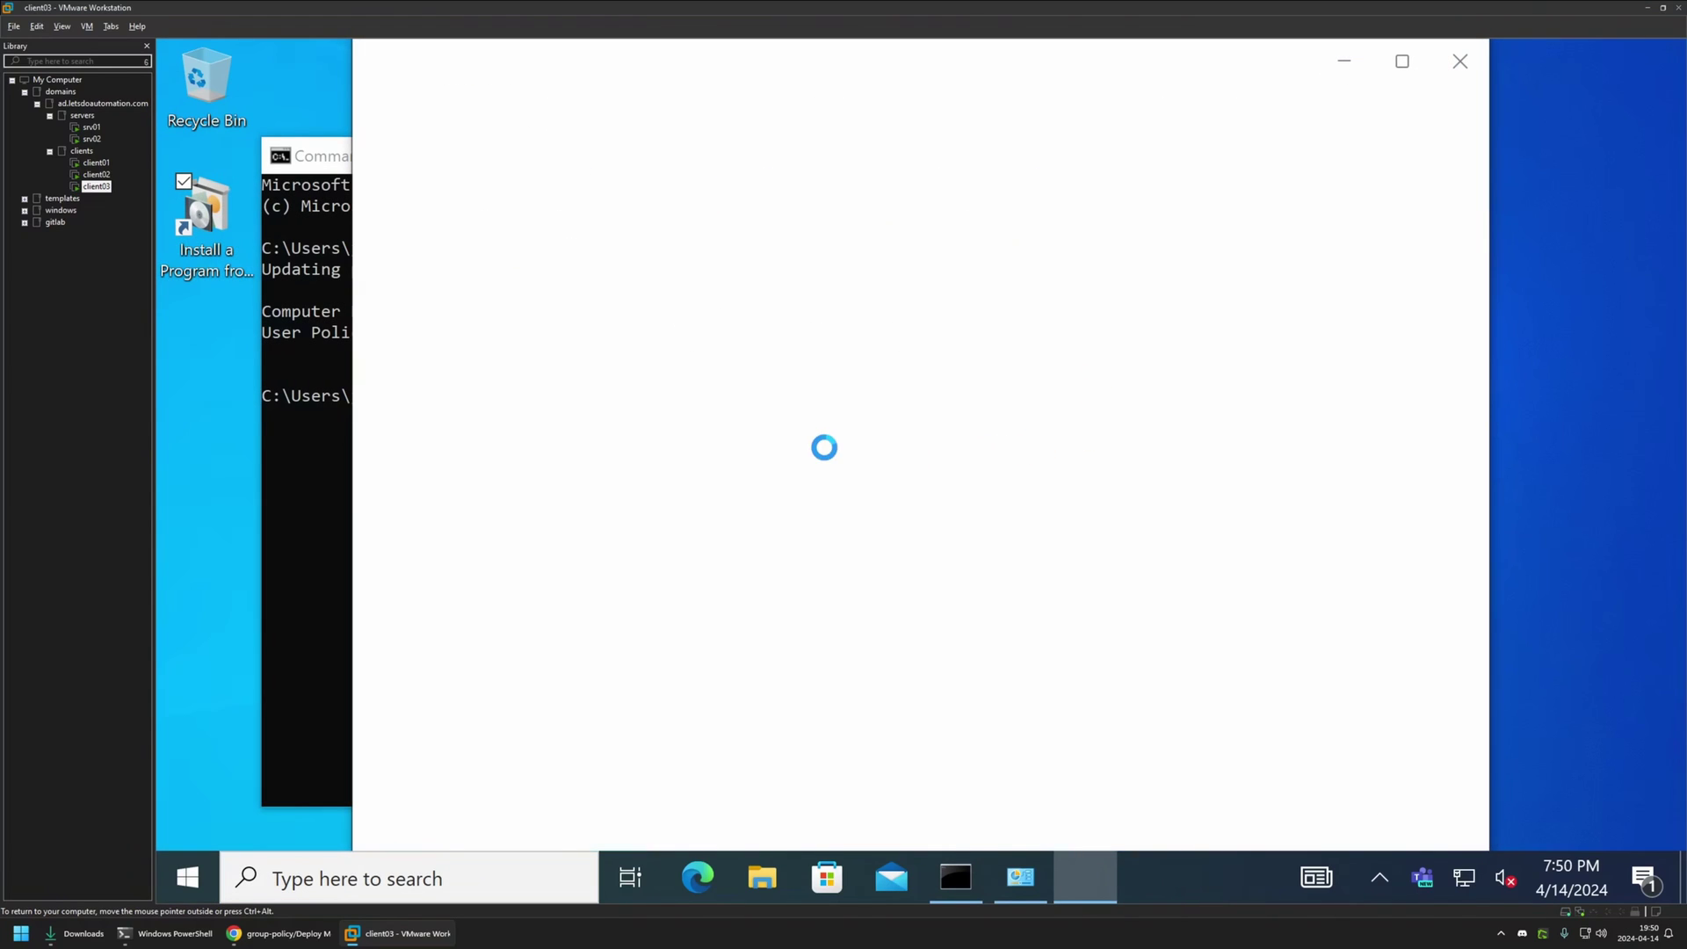